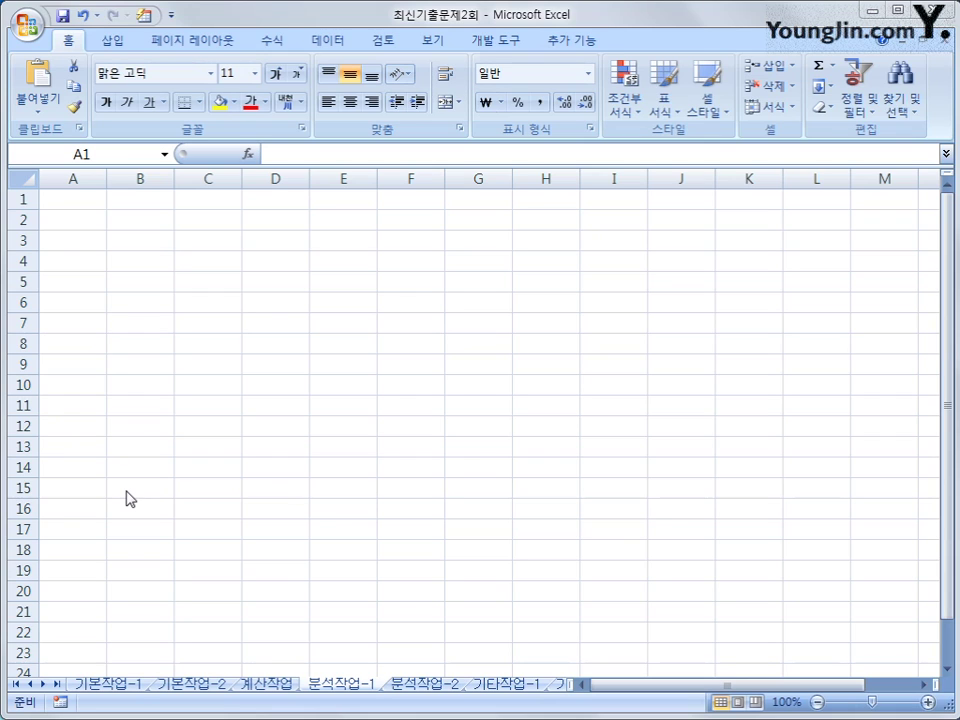
# From cell B2, start a Microsoft Query import using the MS Access Database source and the file 보험료청구.accdb
pyautogui.click(136, 220)
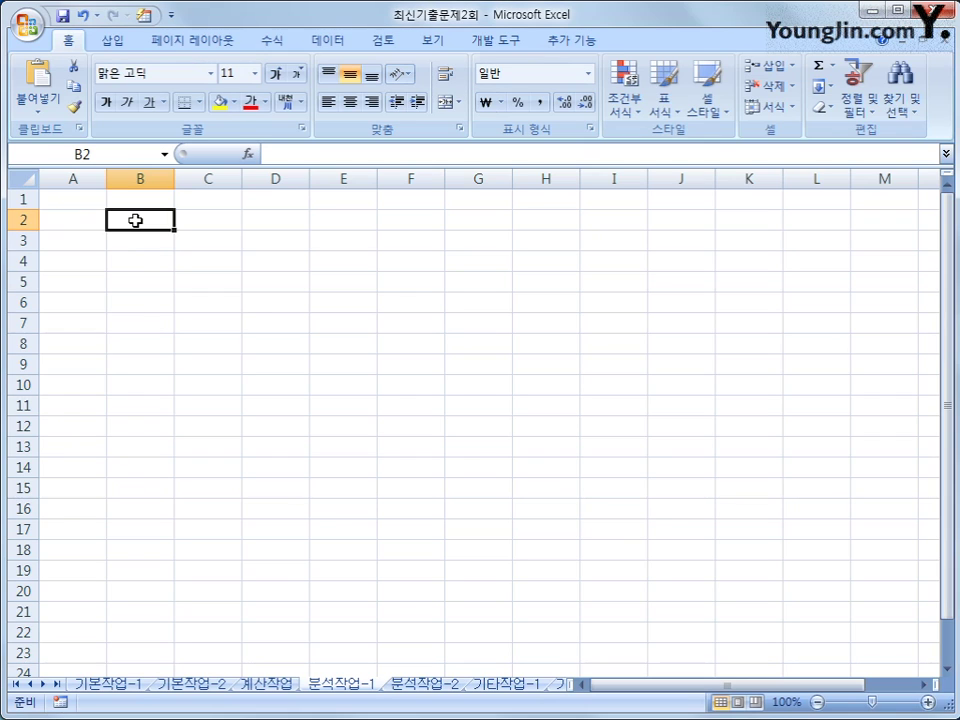
pyautogui.click(314, 42)
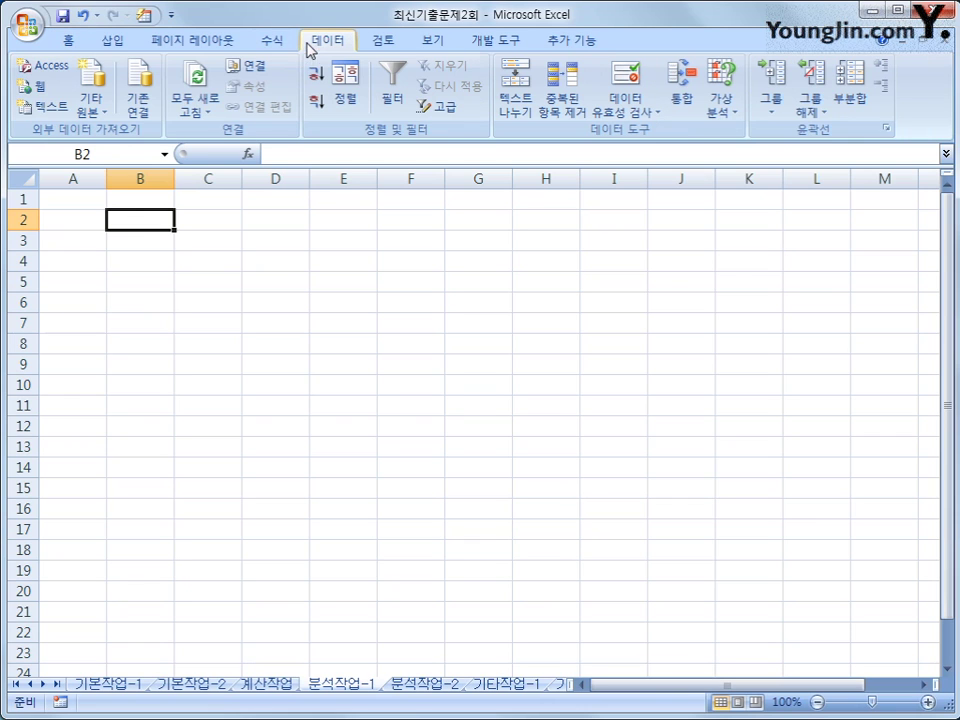
pyautogui.click(92, 104)
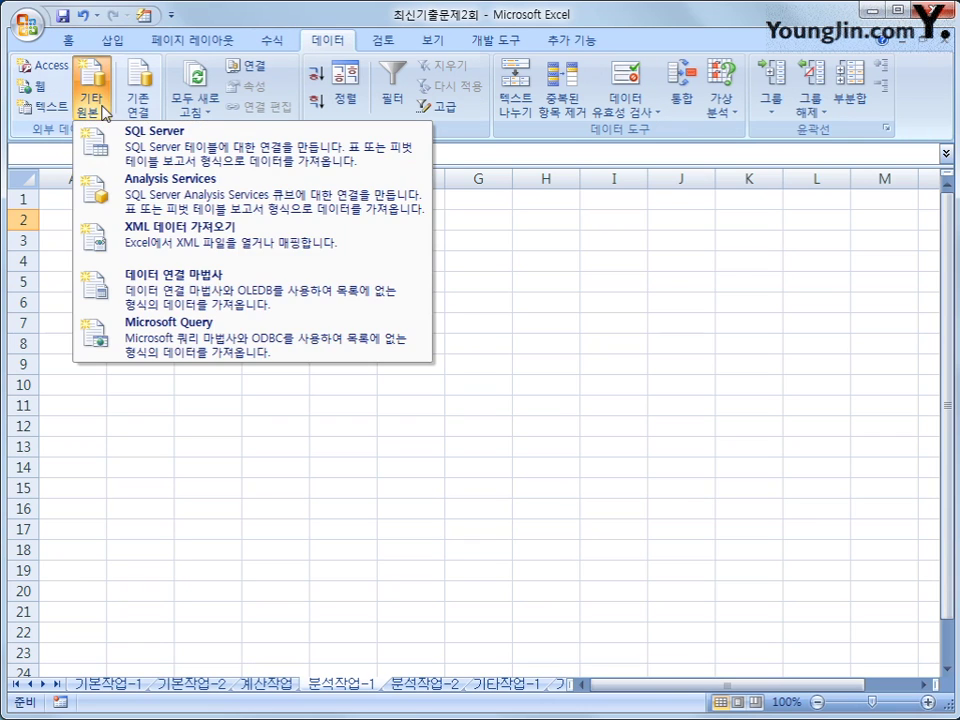
pyautogui.click(197, 347)
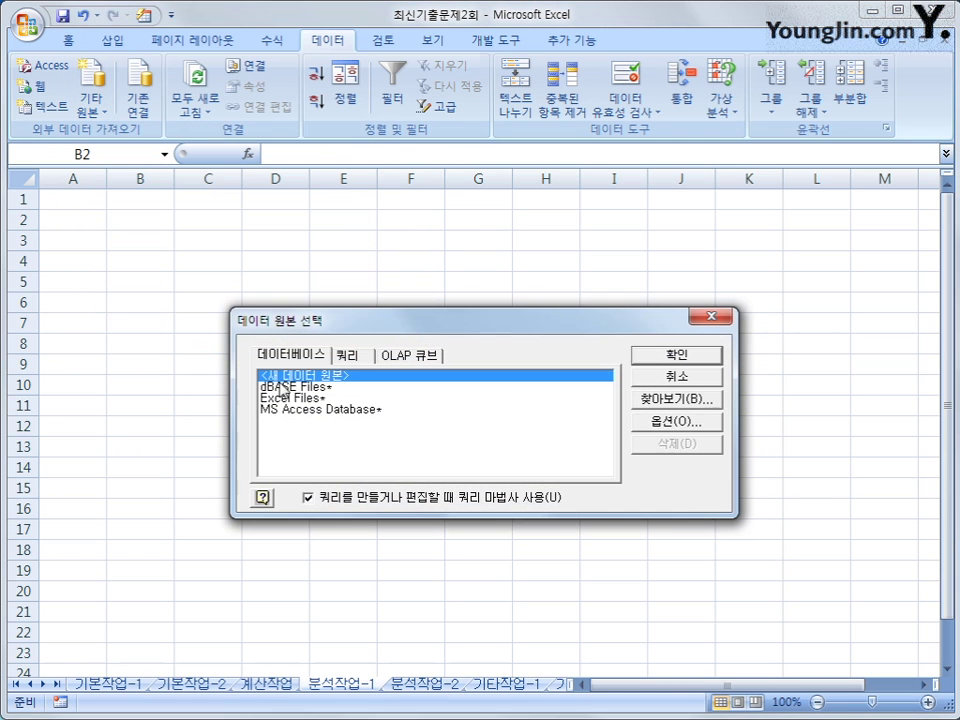
pyautogui.click(295, 410)
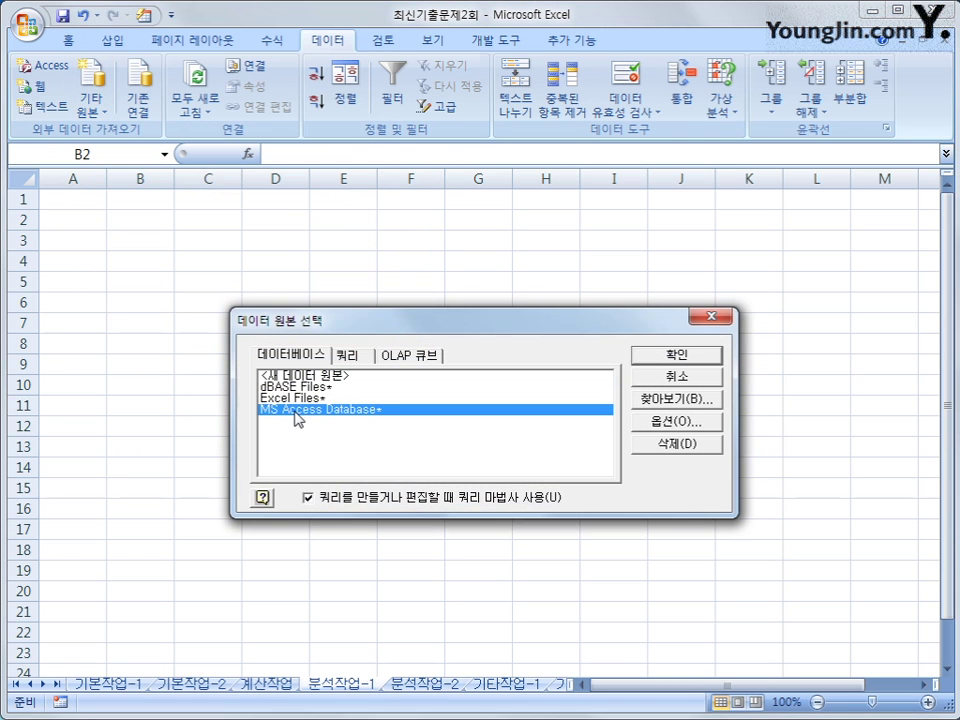
pyautogui.click(645, 362)
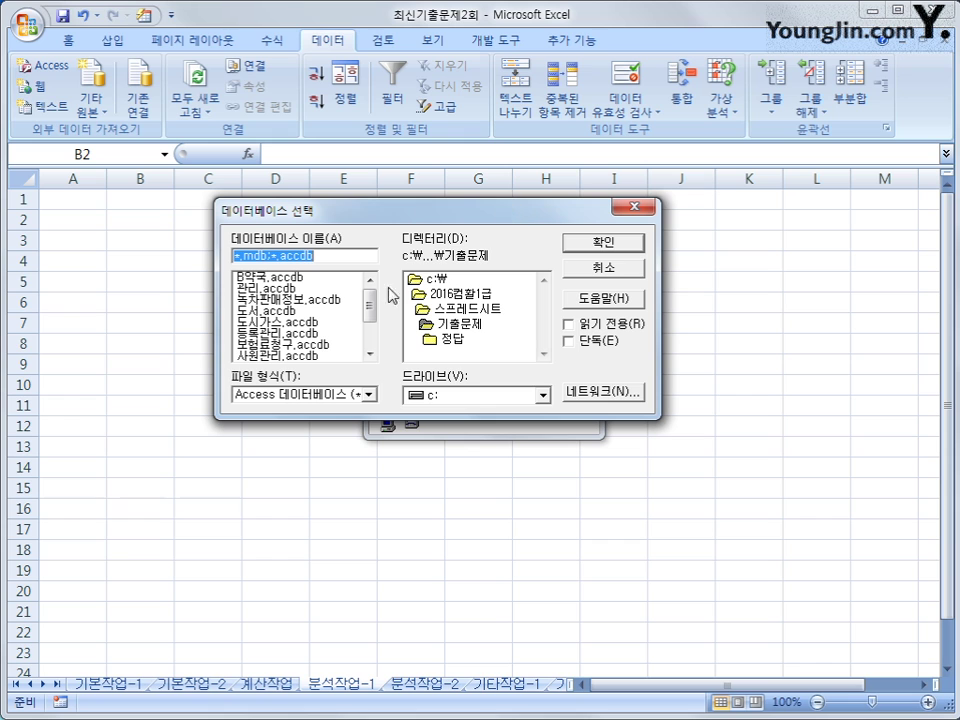
pyautogui.click(310, 346)
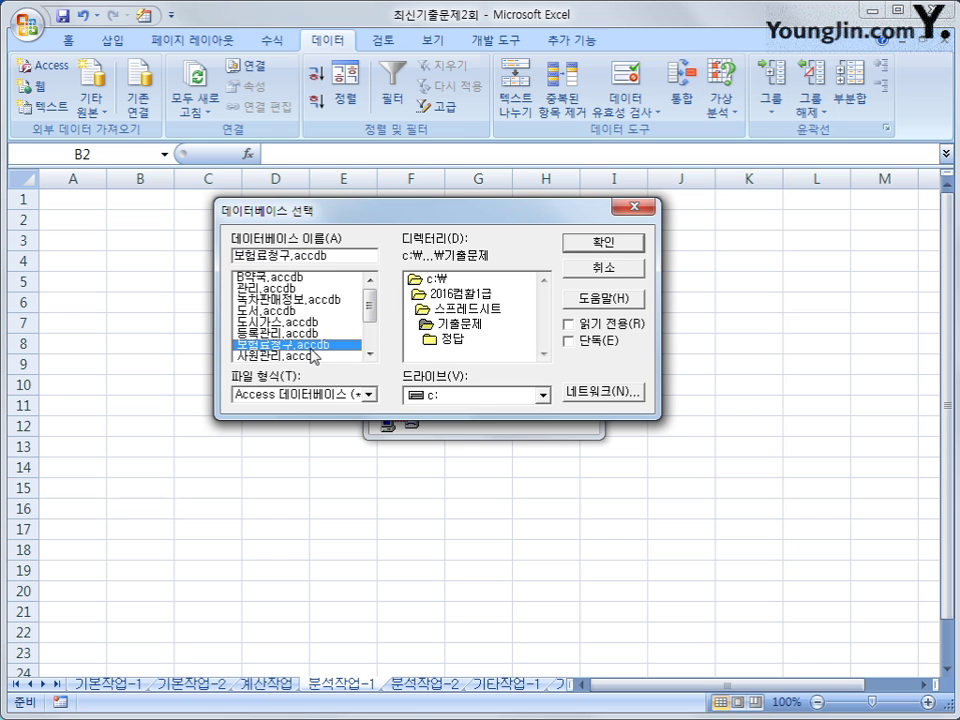
pyautogui.click(591, 244)
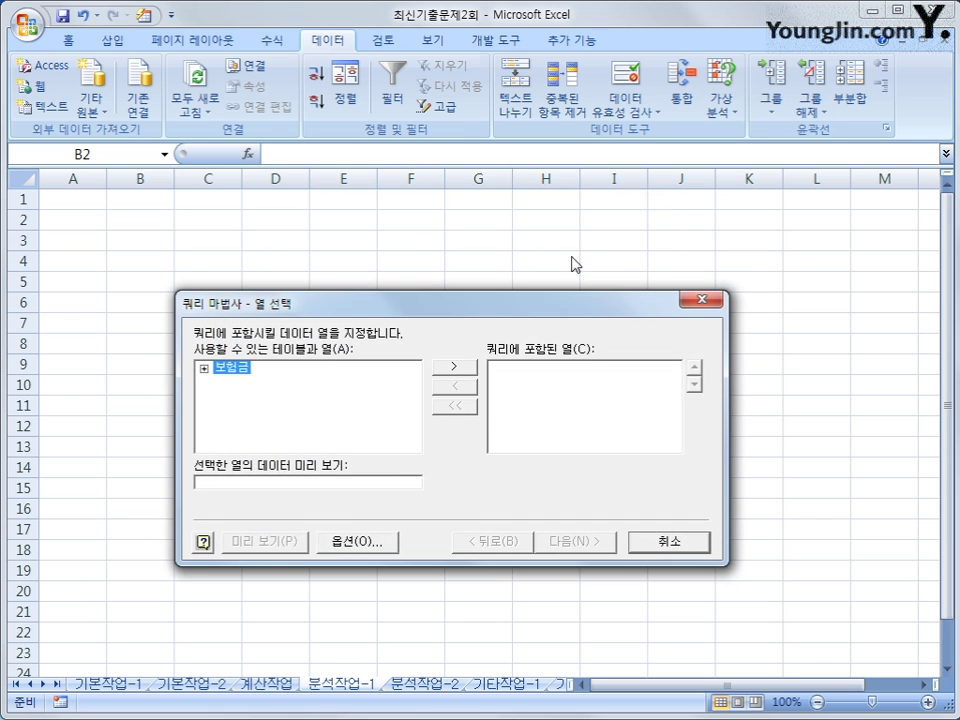
# Include the columns 계약일, 병원비 and 피보험자와의 관계 from the 보험금 table in the query
pyautogui.doubleClick(241, 373)
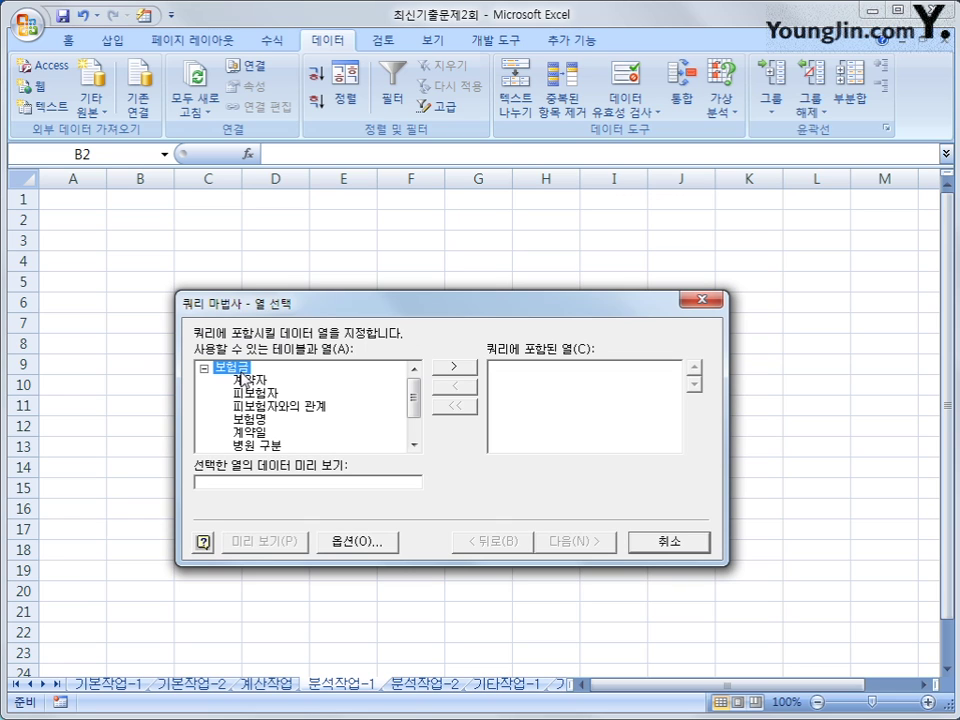
pyautogui.doubleClick(254, 432)
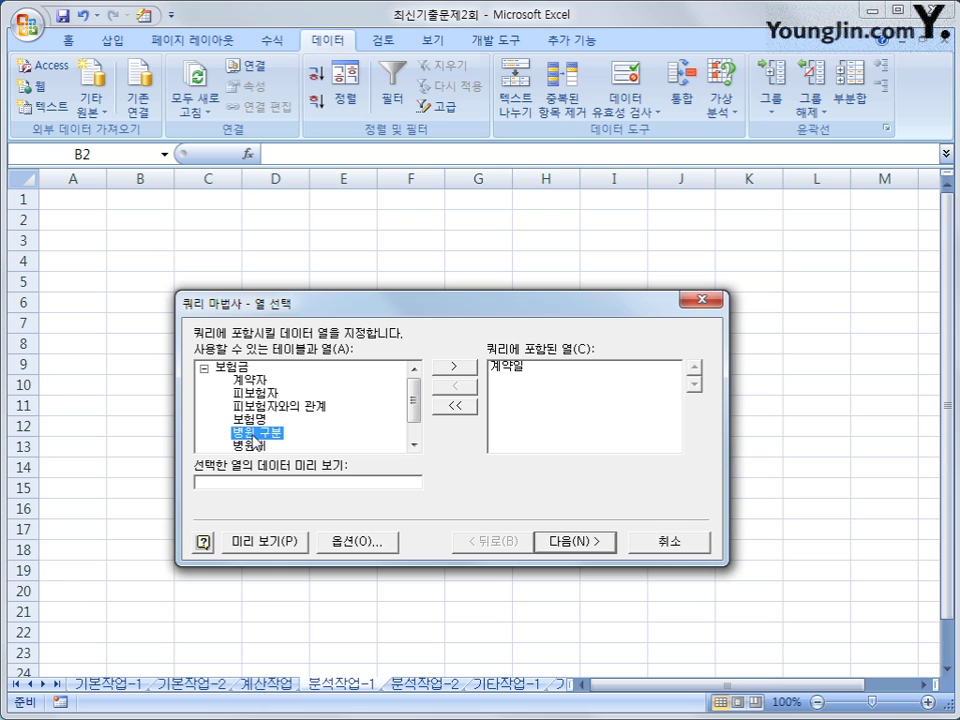
pyautogui.doubleClick(258, 446)
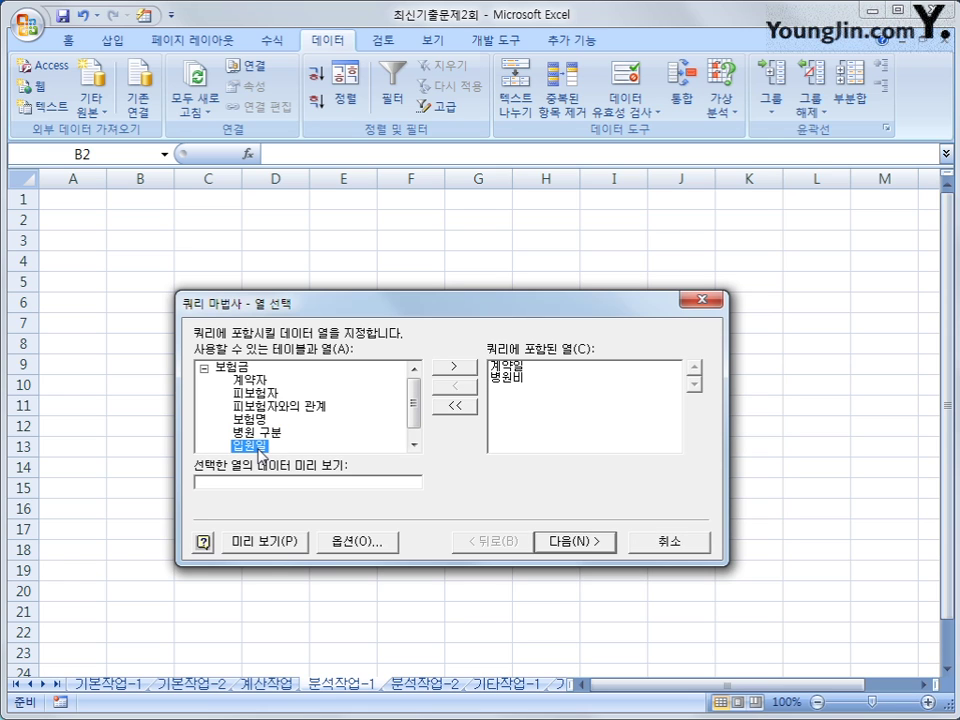
pyautogui.doubleClick(272, 406)
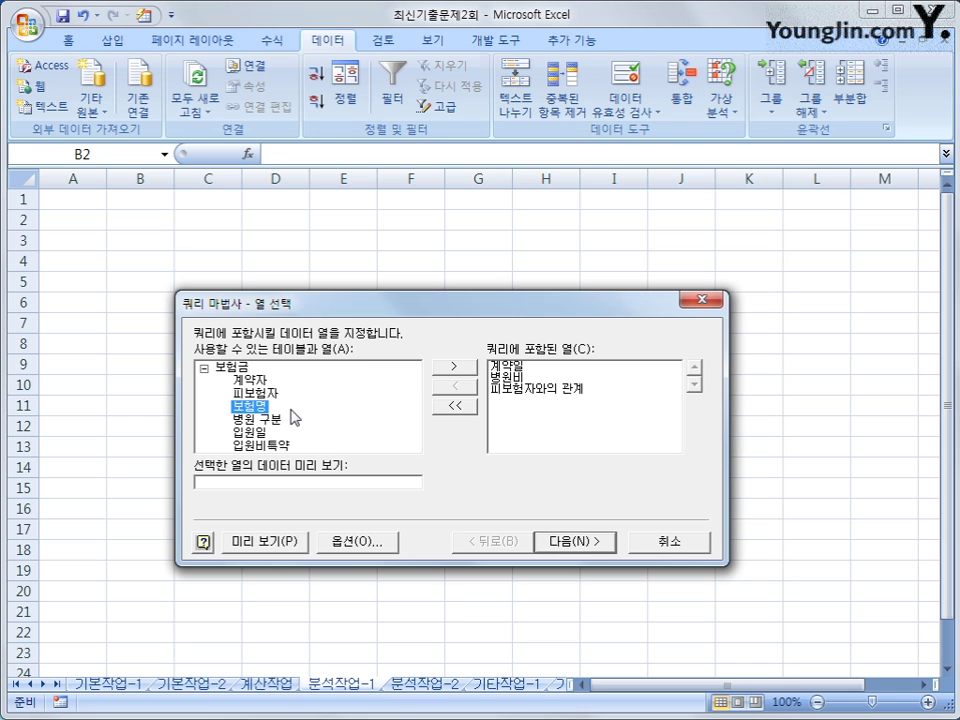
# Finish the query without filtering or sorting, and return the data as a PivotTable report at B2 of the existing worksheet
pyautogui.click(586, 546)
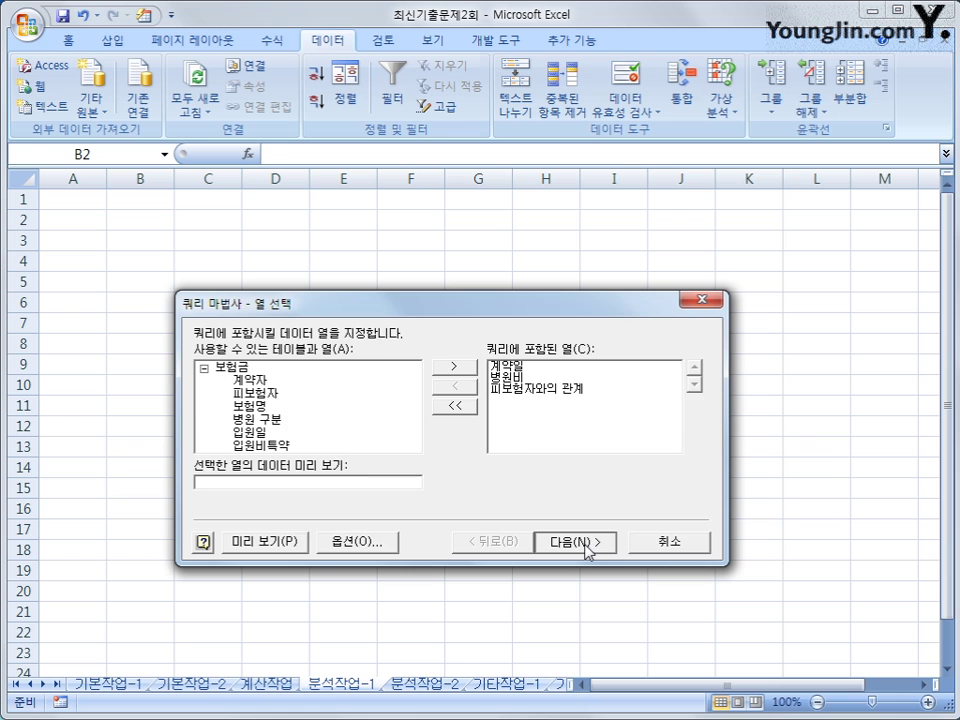
pyautogui.click(584, 543)
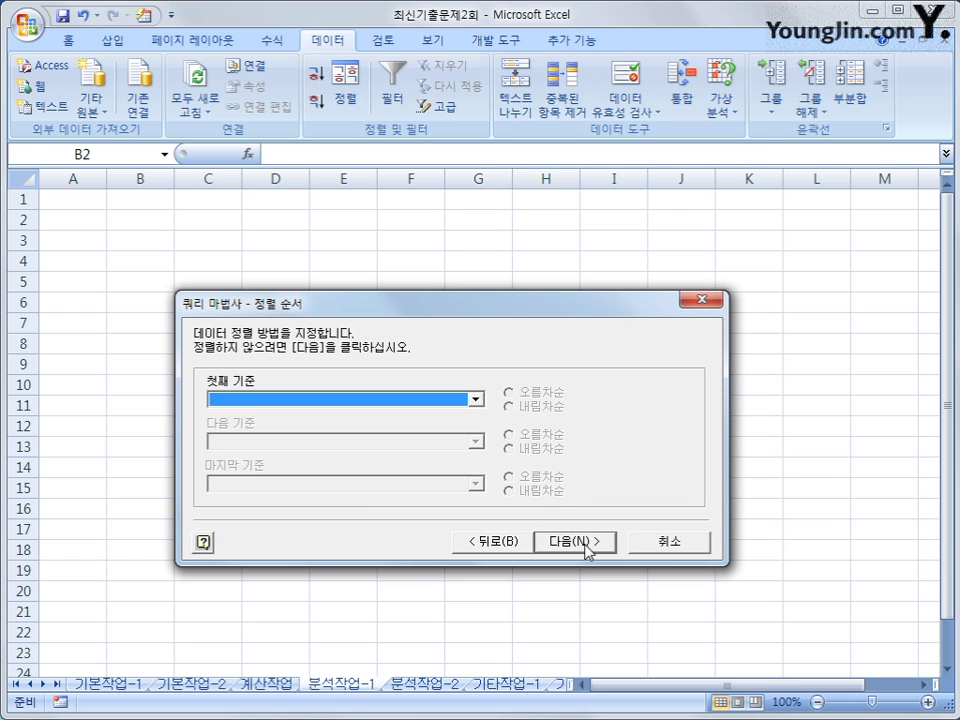
pyautogui.click(585, 545)
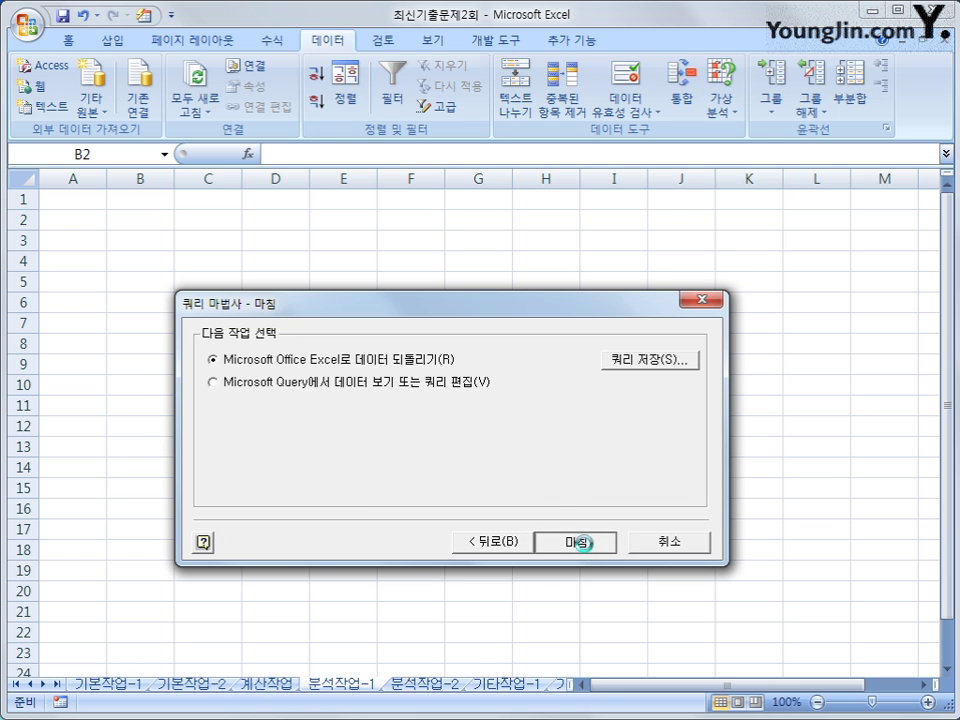
pyautogui.click(585, 545)
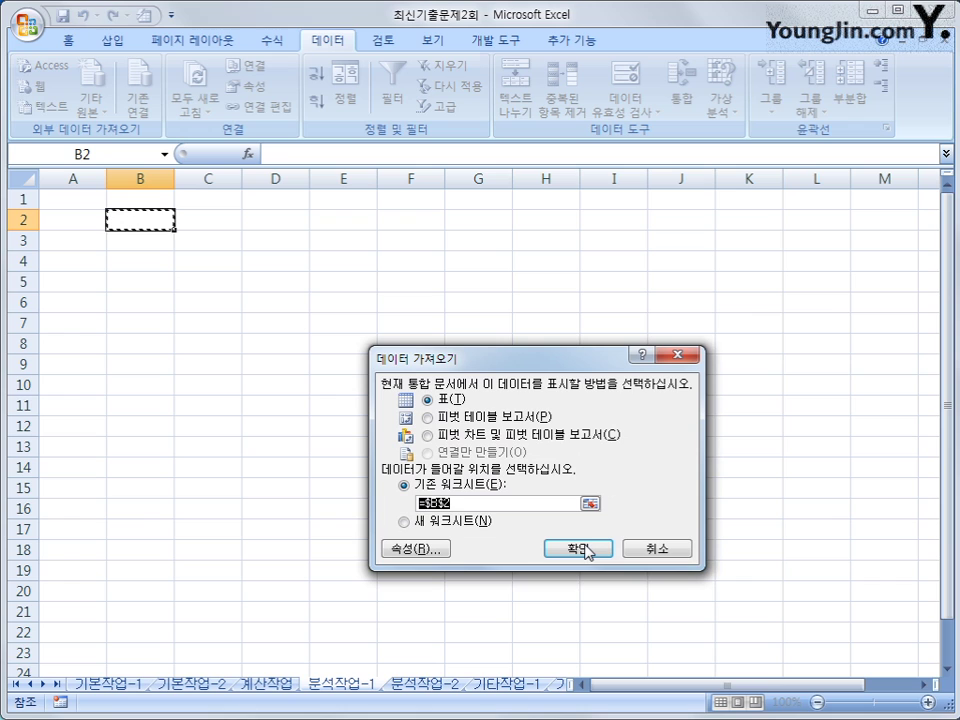
pyautogui.click(482, 420)
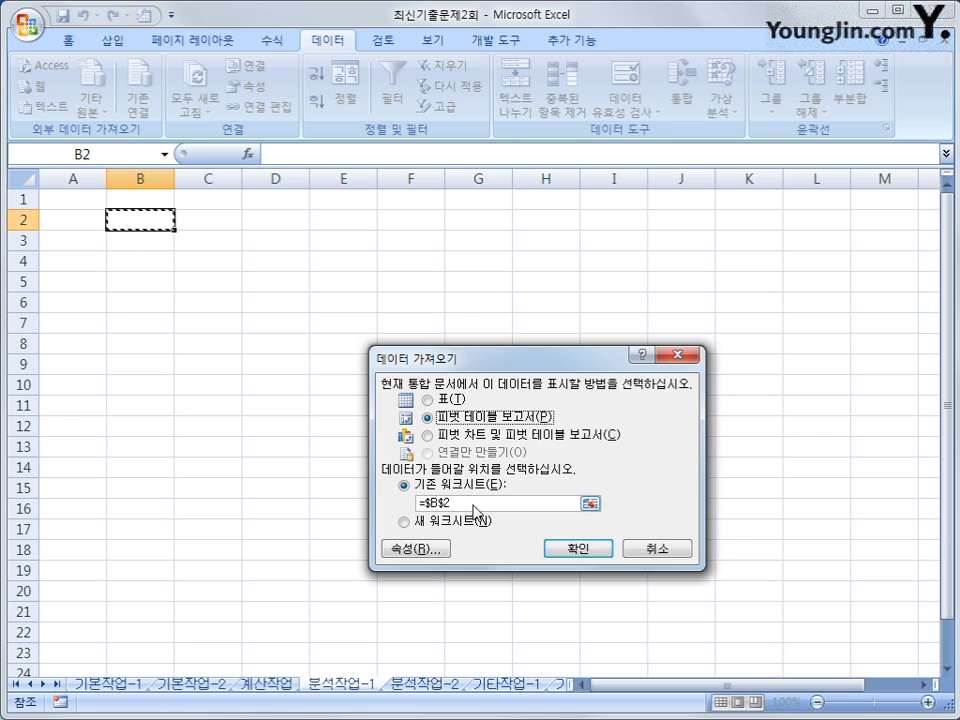
pyautogui.click(570, 546)
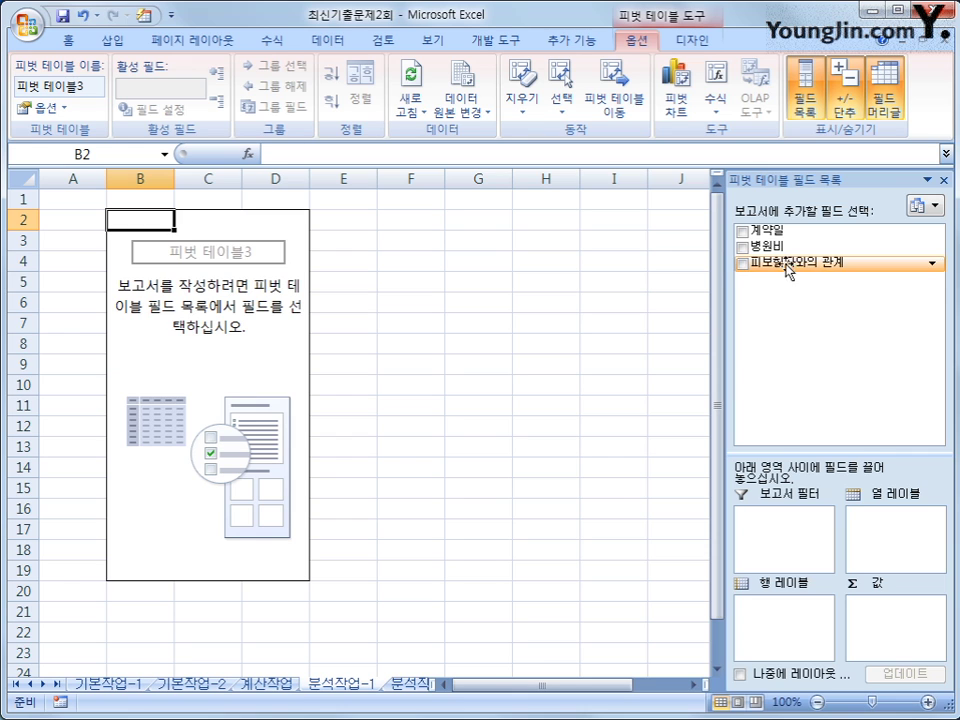
# Lay out the PivotTable with 계약일 as row labels, 피보험자와의 관계 as column labels and 병원비 as values
pyautogui.moveTo(780, 232); pyautogui.dragTo(779, 612)
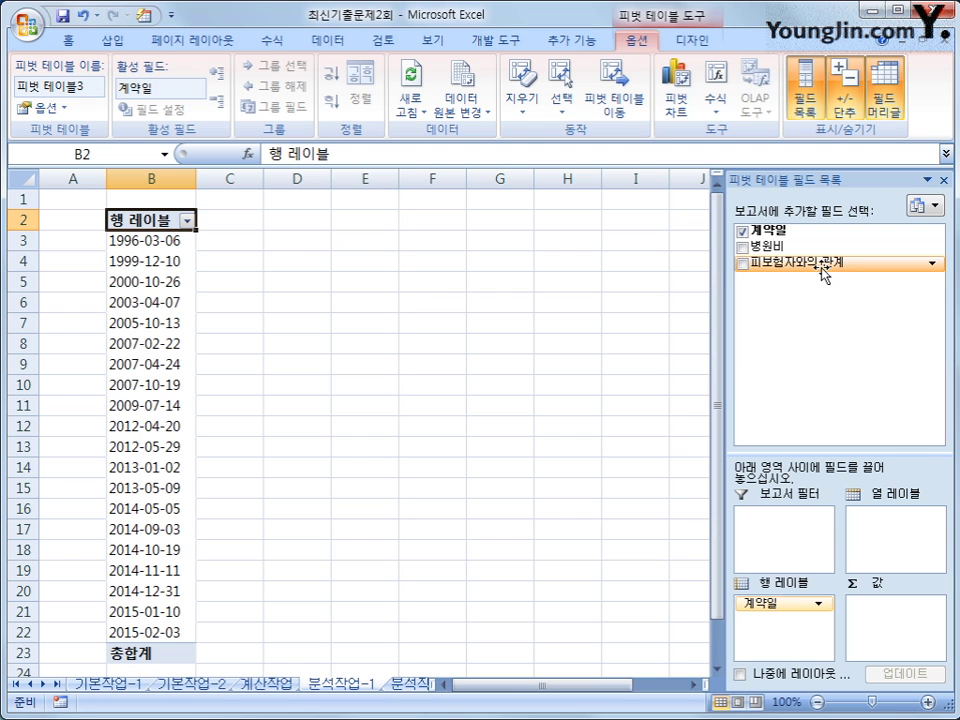
pyautogui.moveTo(823, 260); pyautogui.dragTo(884, 548)
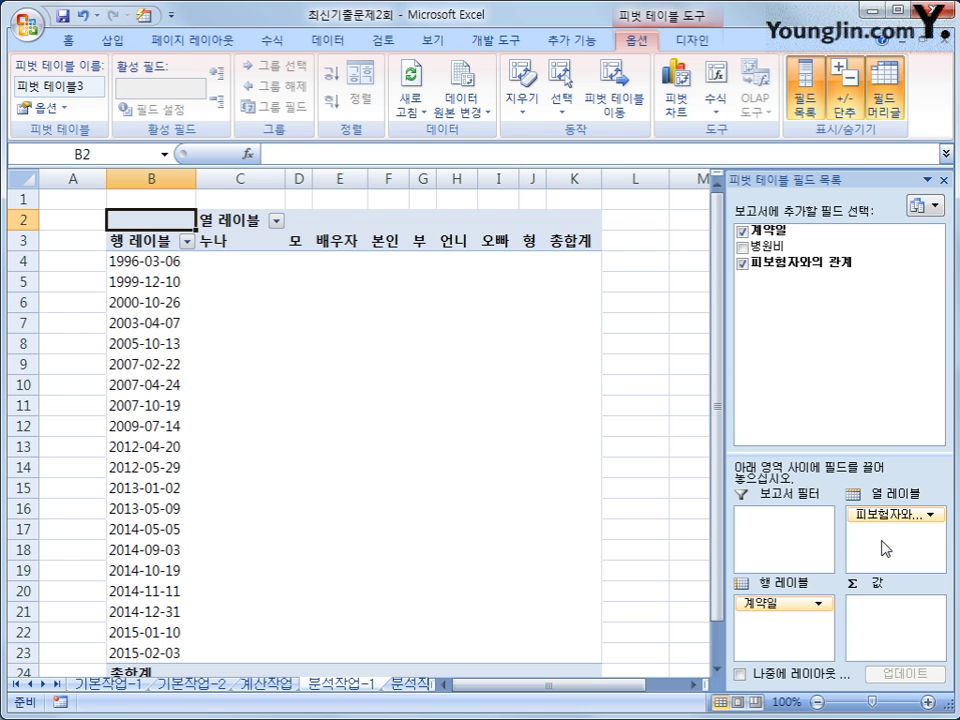
pyautogui.moveTo(770, 246); pyautogui.dragTo(899, 634)
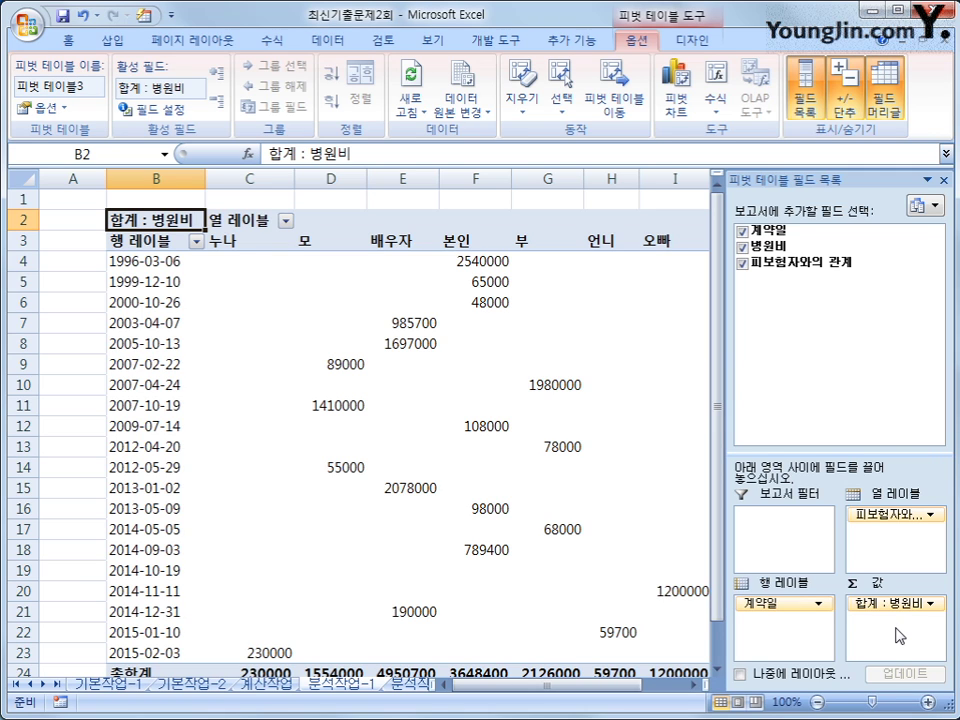
# Group the 계약일 row dates by year (연) only, with the month unit deselected
pyautogui.click(137, 262)
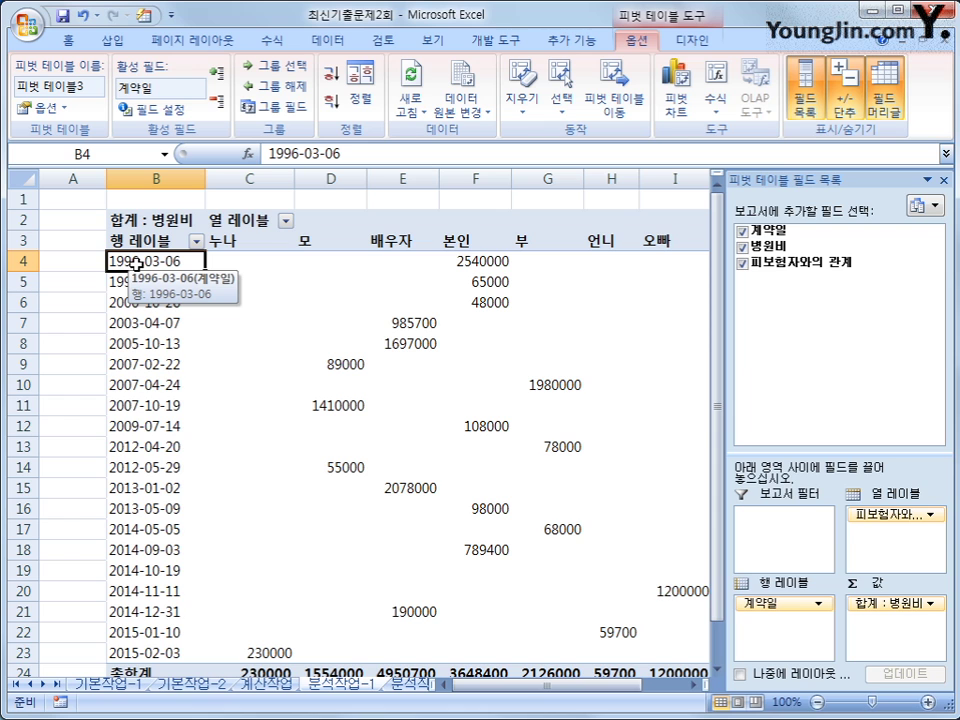
pyautogui.rightClick(137, 262)
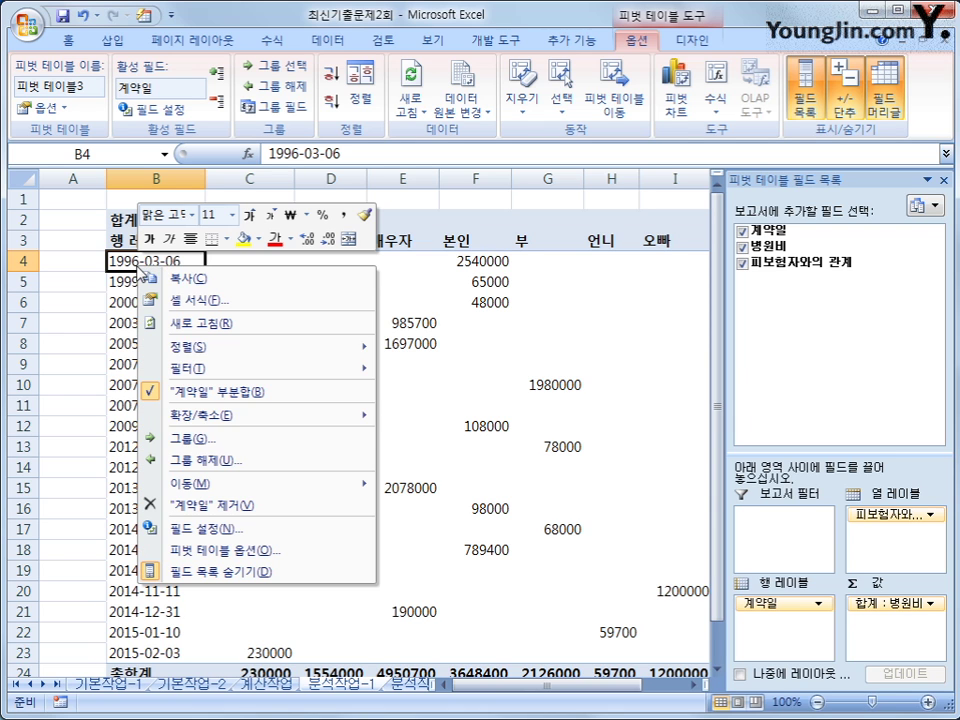
pyautogui.click(238, 438)
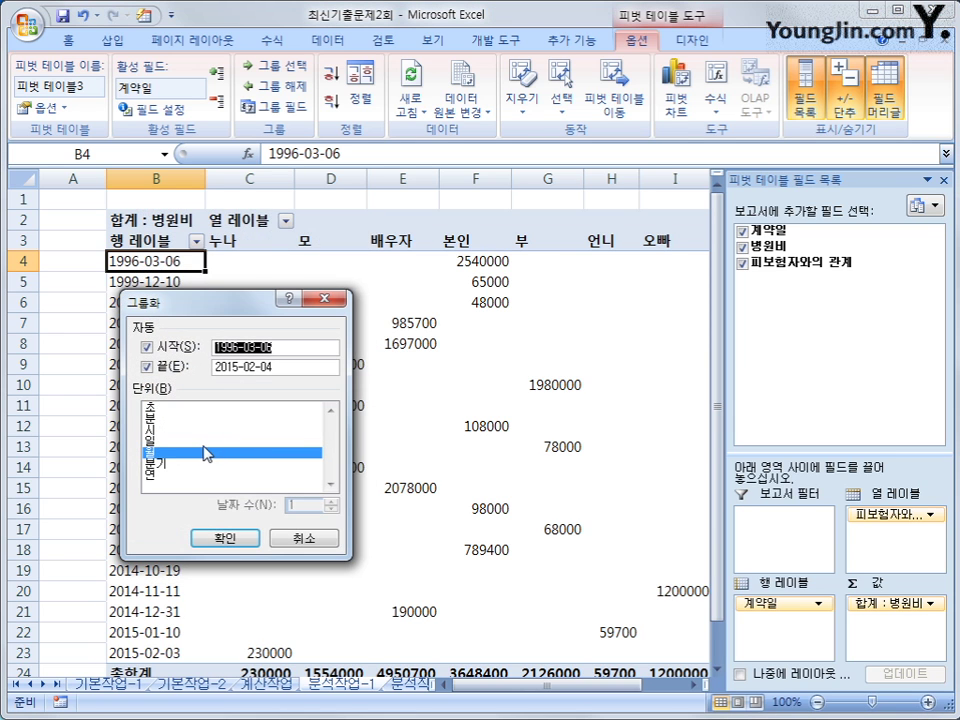
pyautogui.click(202, 454)
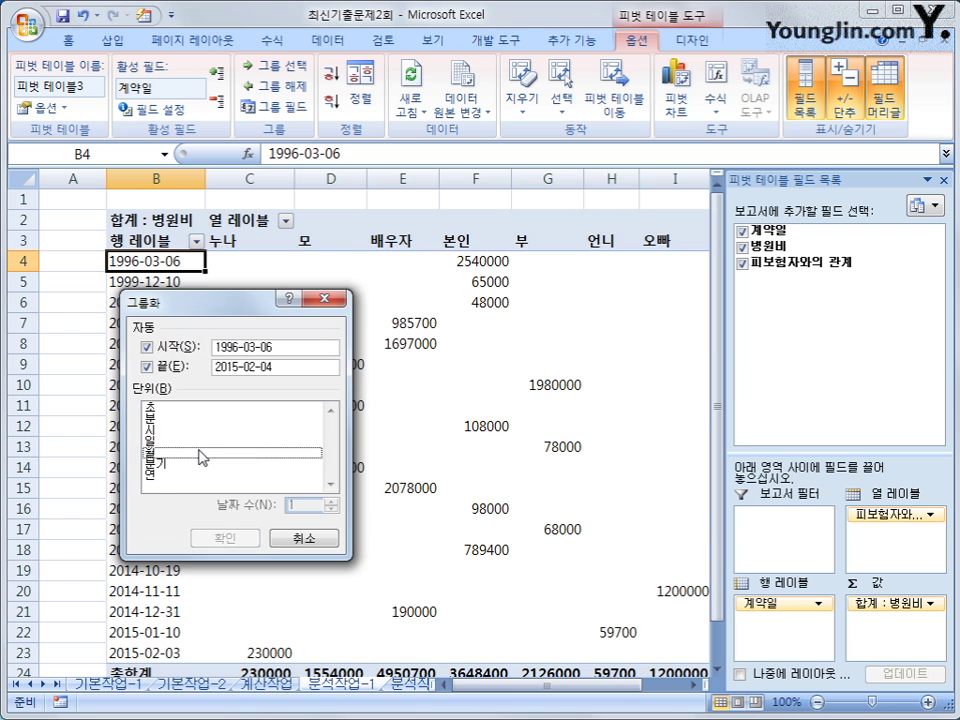
pyautogui.click(194, 475)
pyautogui.click(208, 540)
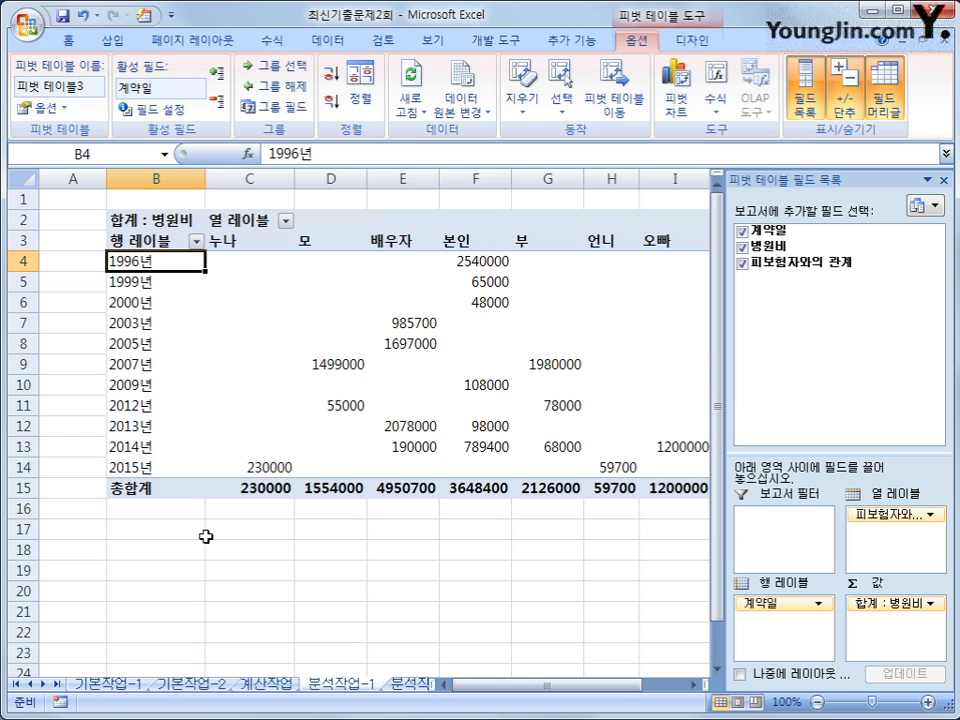
# Group the column labels 누나, 언니, 오빠 and 형 together
pyautogui.click(233, 246)
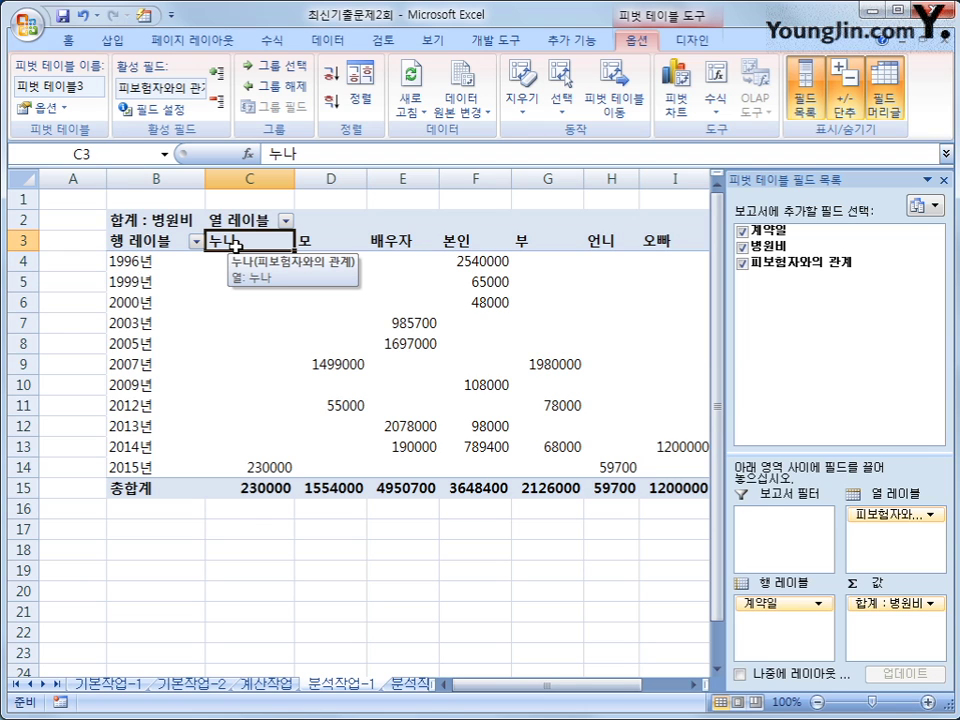
pyautogui.click(594, 244)
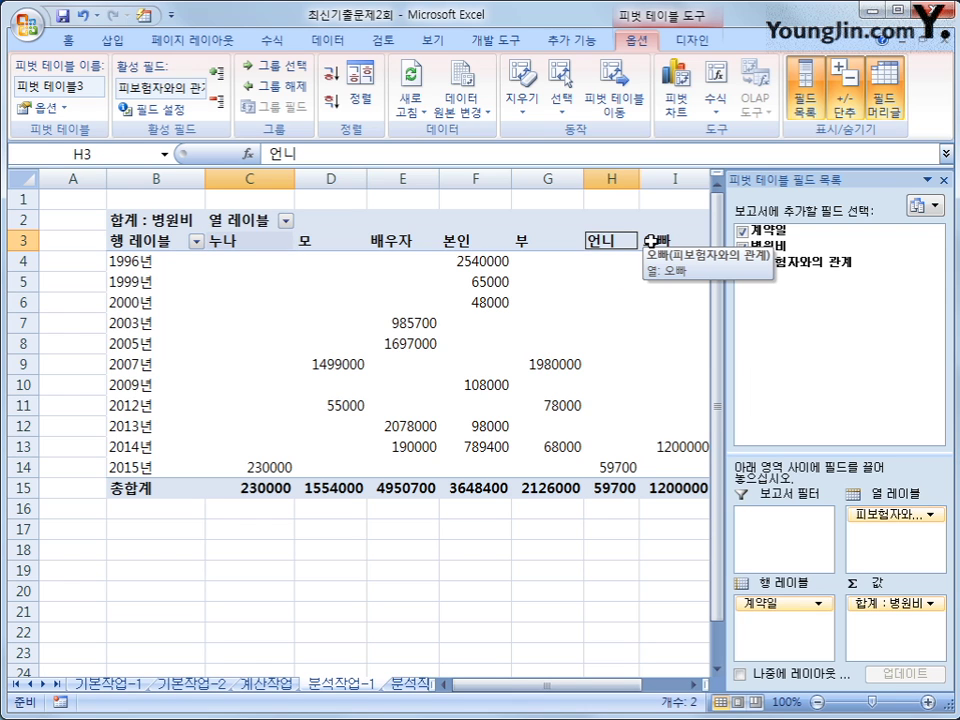
pyautogui.click(650, 241)
pyautogui.click(693, 684)
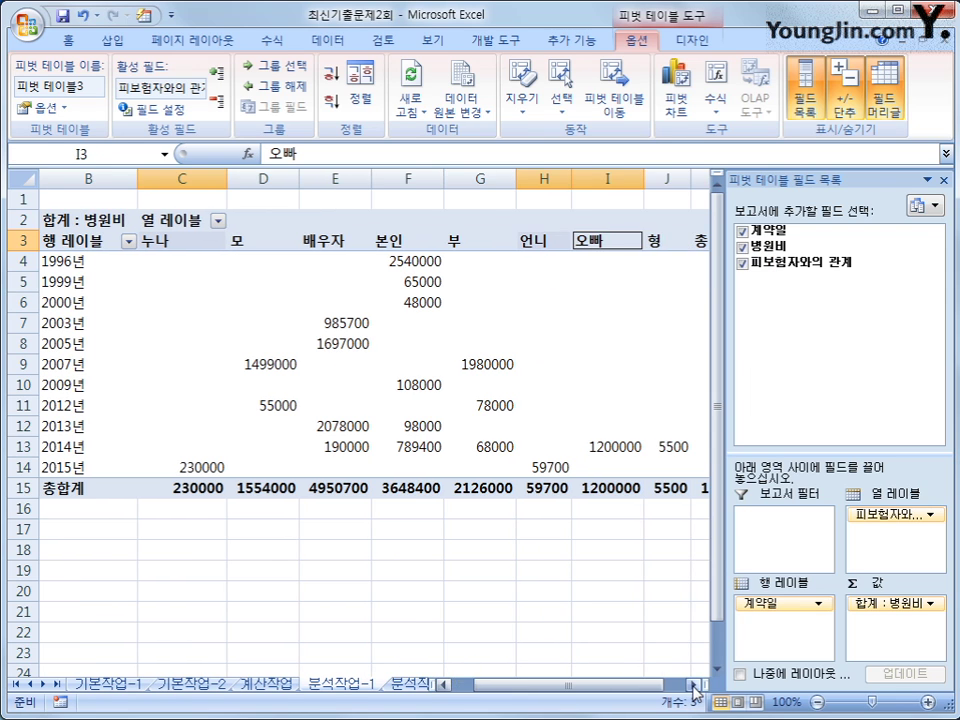
pyautogui.click(657, 243)
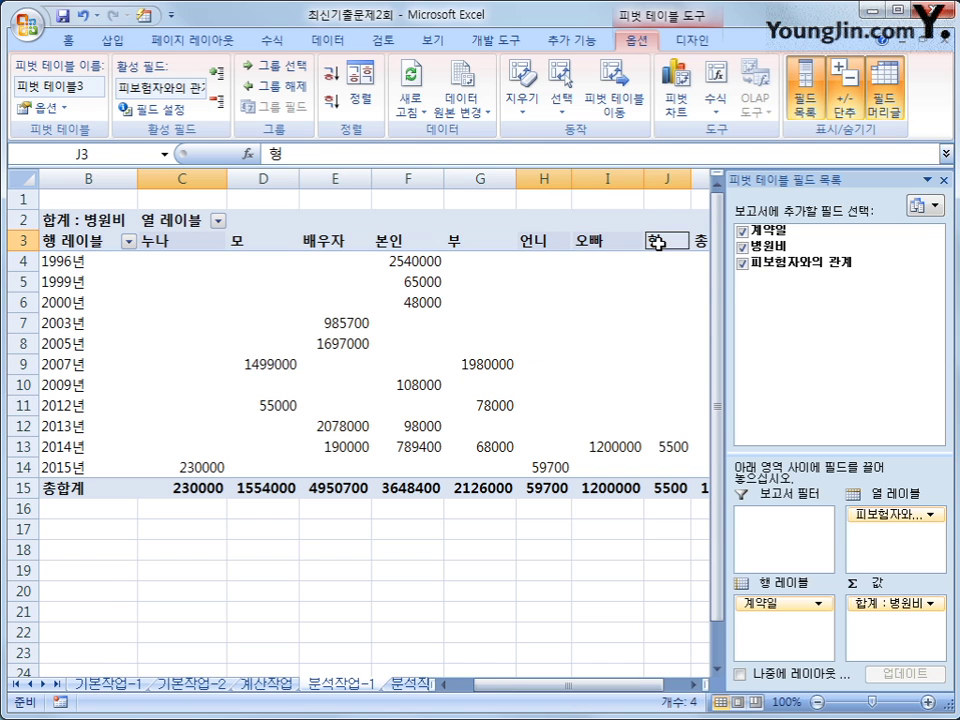
pyautogui.rightClick(608, 244)
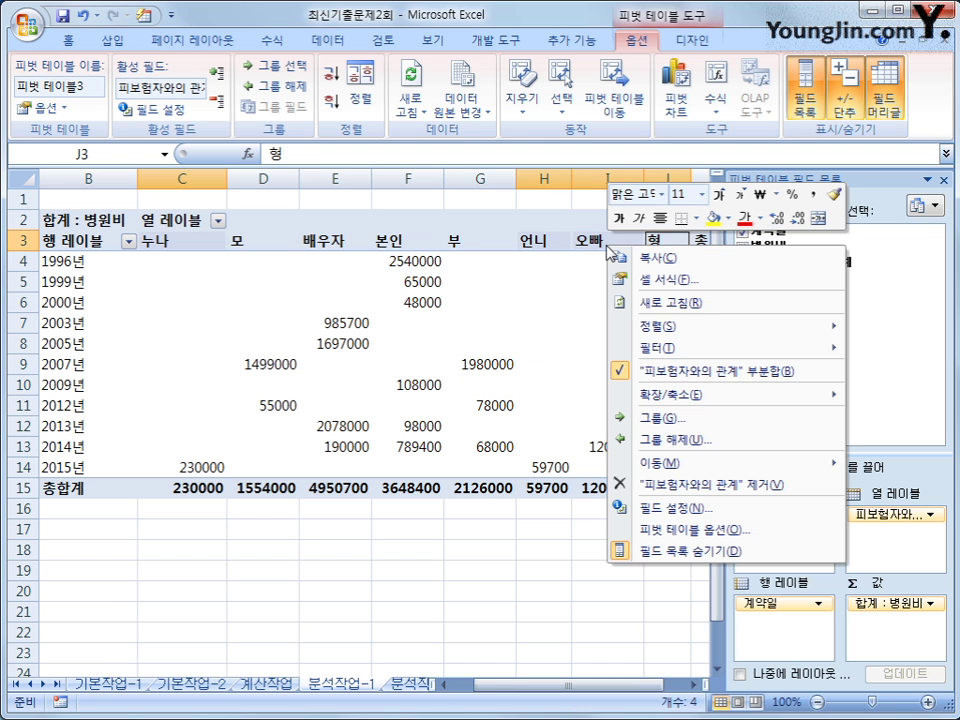
pyautogui.click(651, 421)
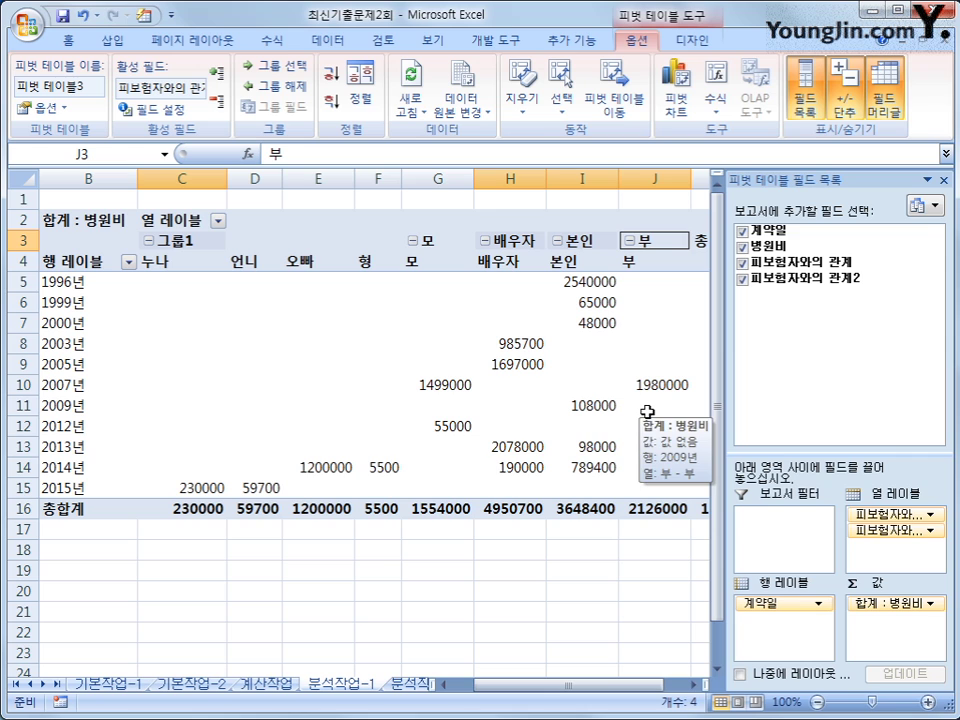
# Group the column labels 모 and 부 together
pyautogui.click(425, 264)
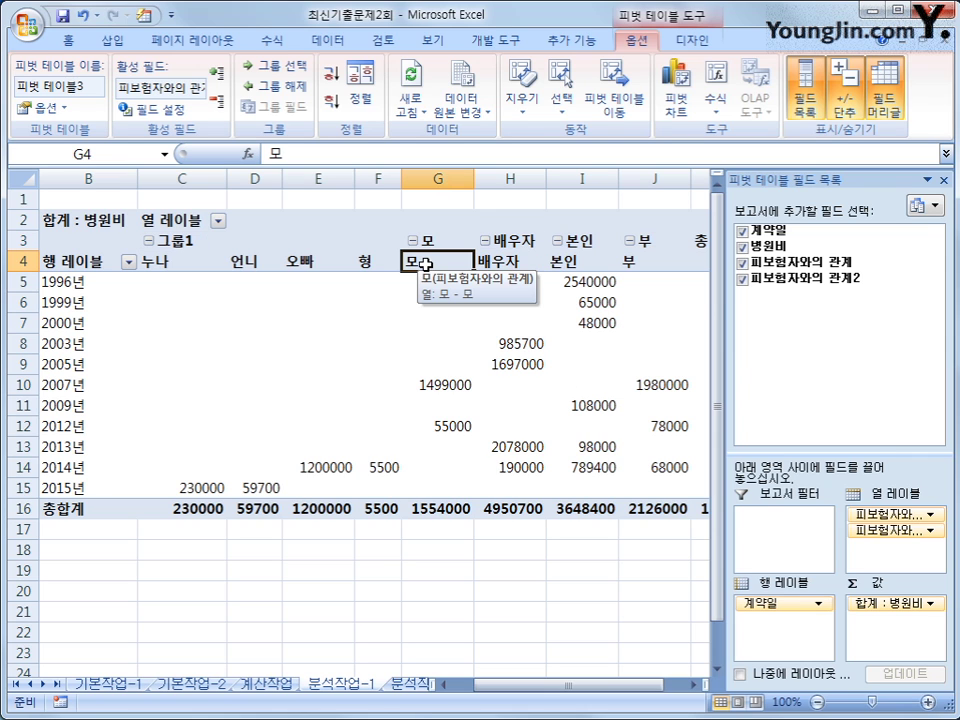
pyautogui.keyDown('ctrl'); pyautogui.click(636, 262); pyautogui.keyUp('ctrl')
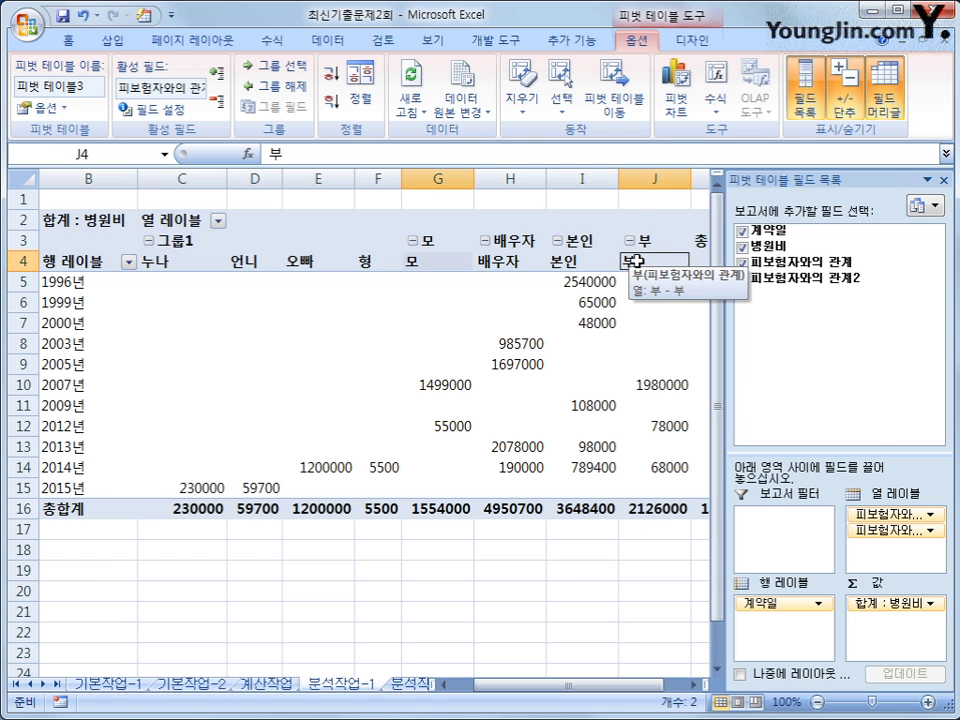
pyautogui.rightClick(636, 262)
pyautogui.click(681, 431)
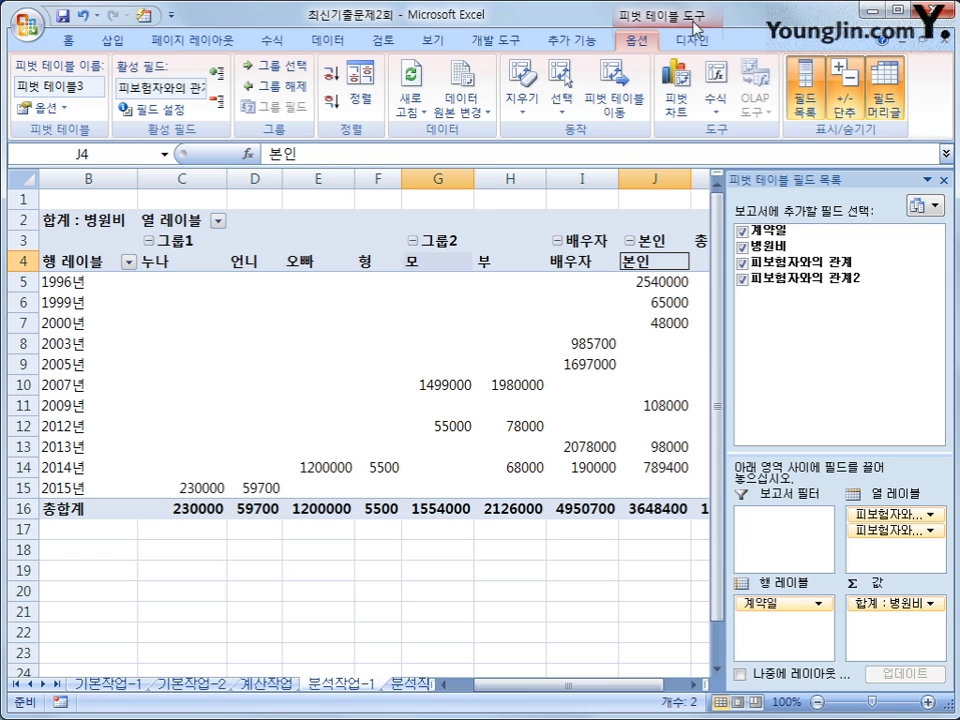
# Apply the orange style from the first row of the medium (보통) PivotTable styles to the PivotTable
pyautogui.click(692, 41)
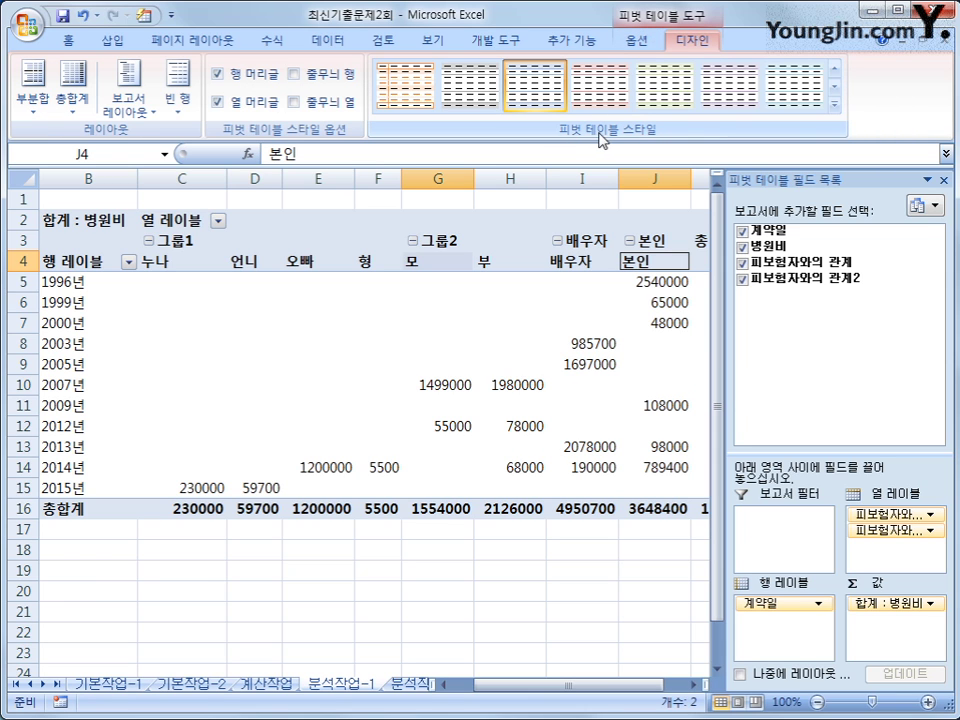
pyautogui.click(834, 106)
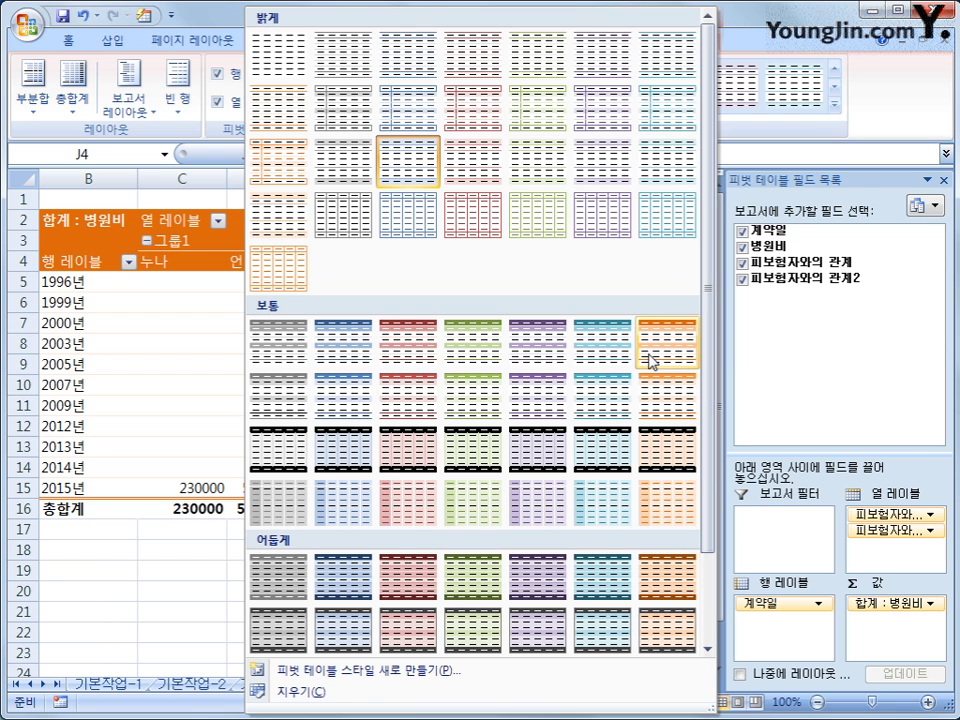
pyautogui.click(650, 360)
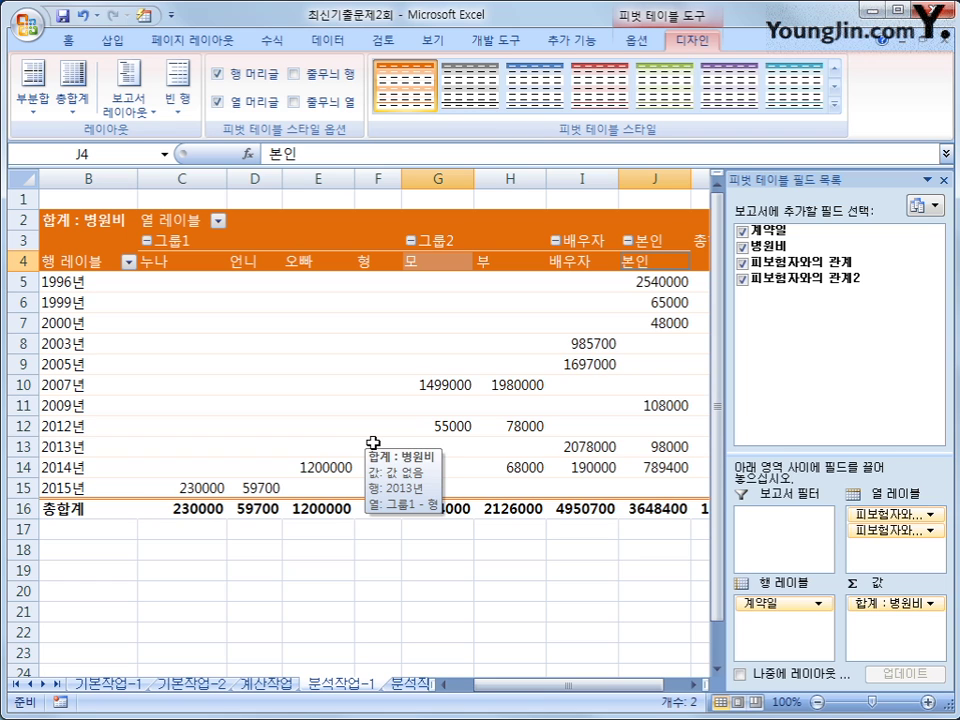
# Format the PivotTable's 합계 : 병원비 values as accounting (회계) with 0 decimals and no currency symbol (없음)
pyautogui.click(181, 284)
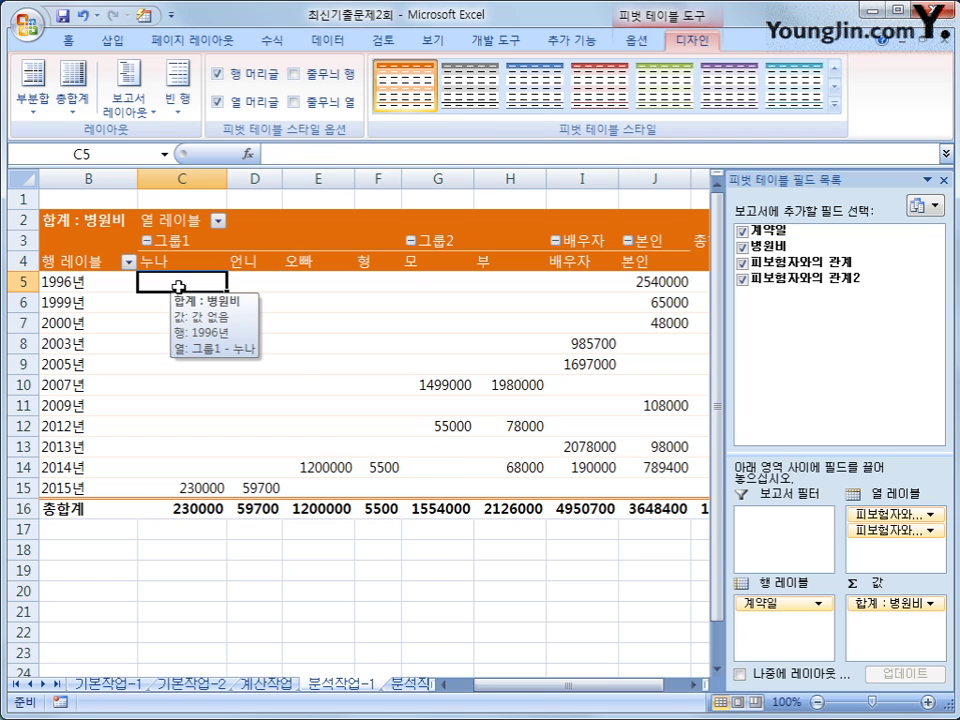
pyautogui.click(93, 224)
pyautogui.rightClick(93, 224)
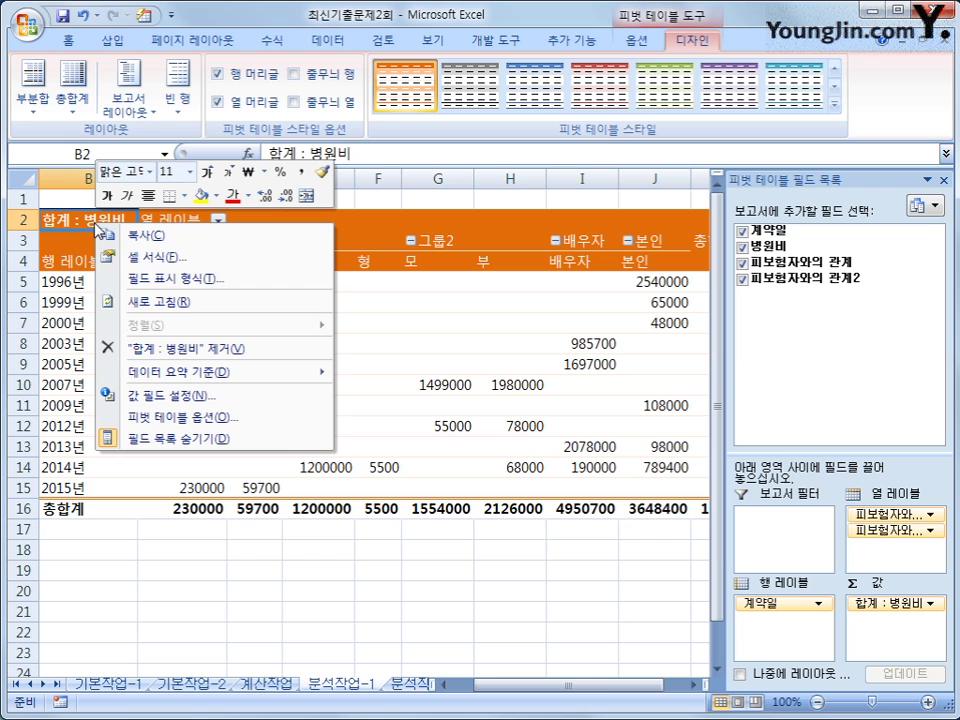
pyautogui.click(212, 282)
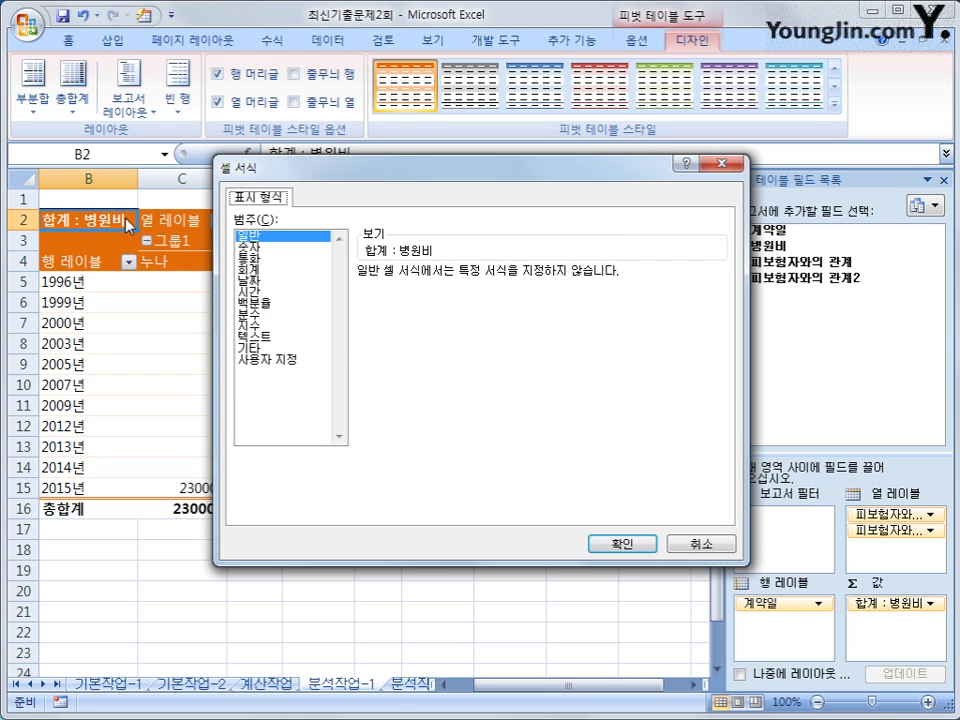
pyautogui.click(290, 269)
pyautogui.click(552, 296)
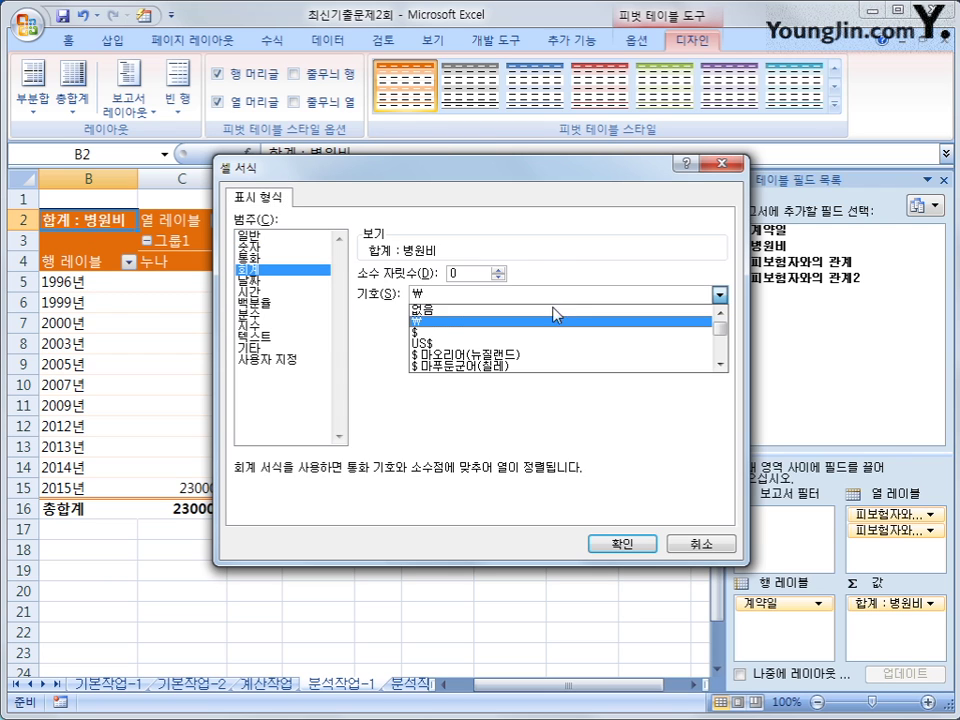
pyautogui.click(551, 311)
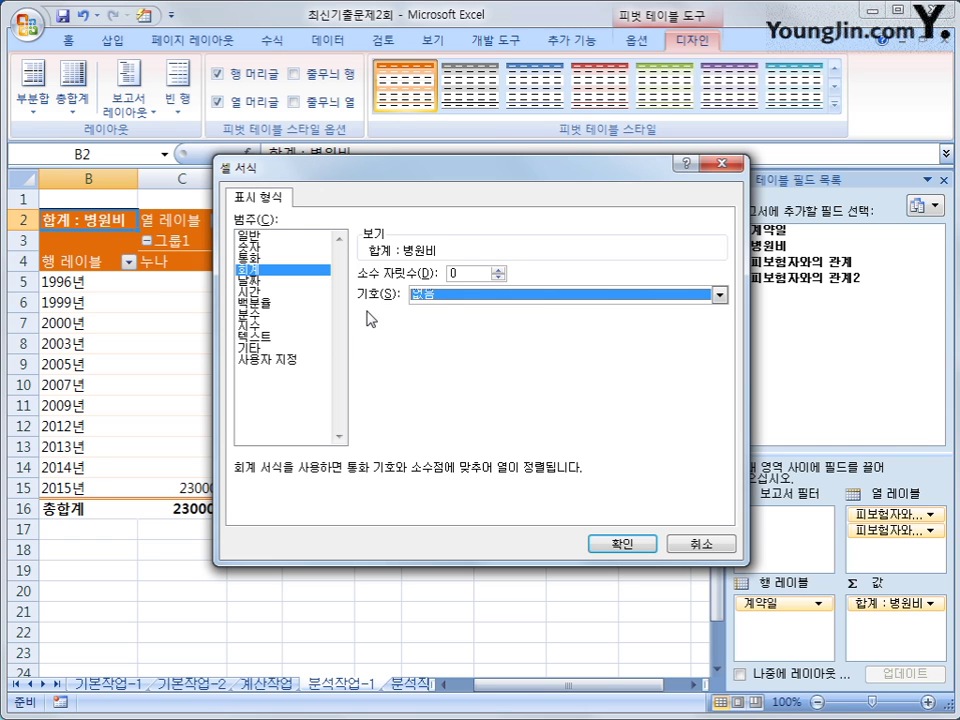
pyautogui.click(617, 544)
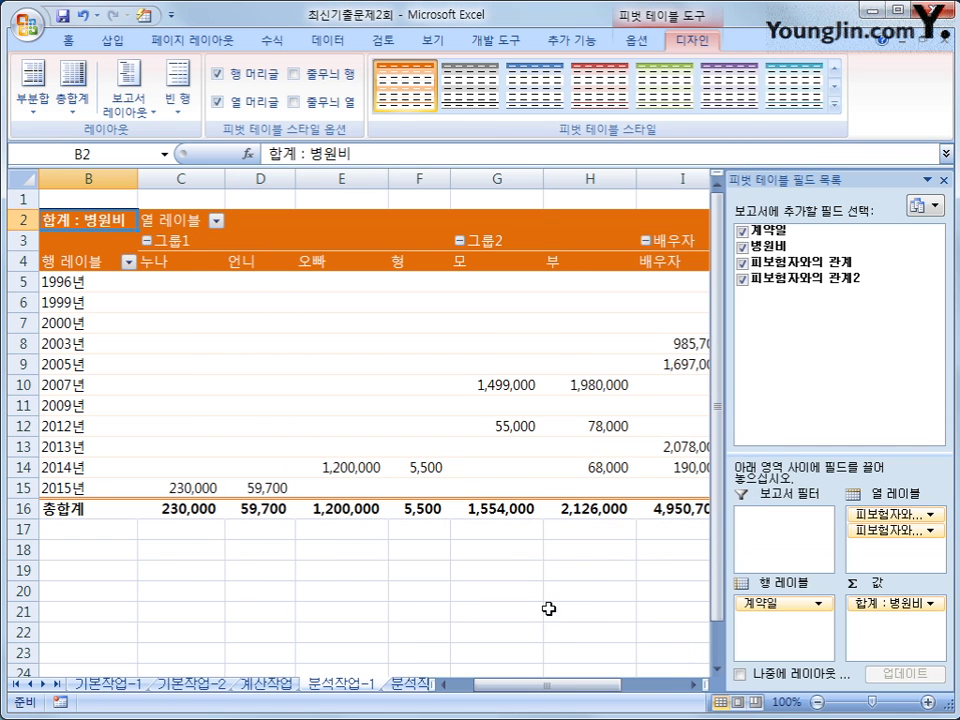
pyautogui.click(531, 609)
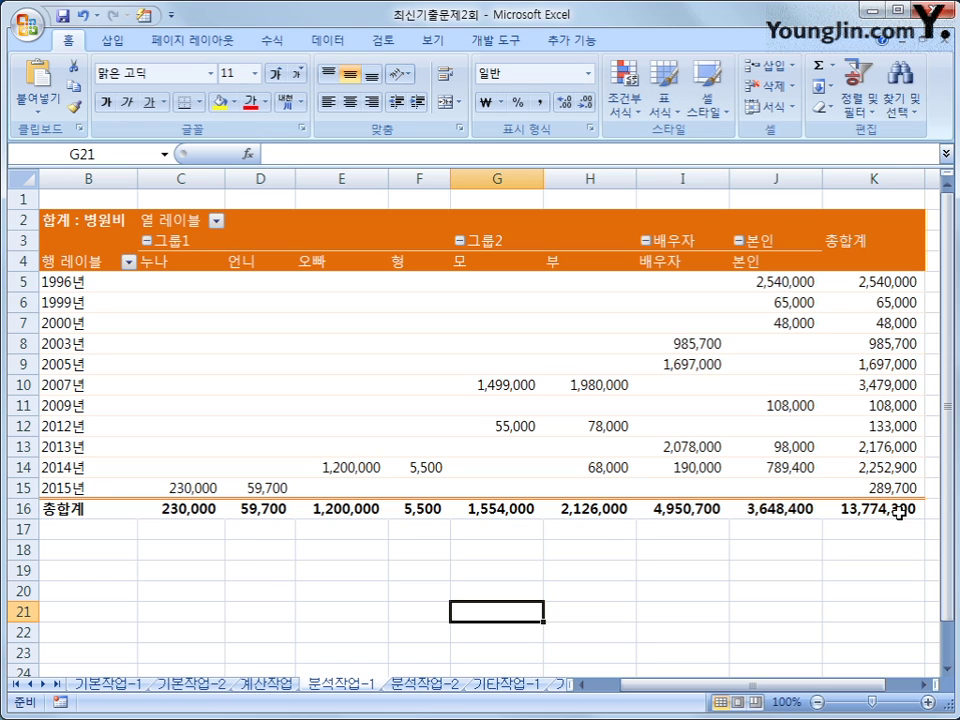
# Start recording a macro named 통합 on sheet 분석작업-2, stored in the current workbook
pyautogui.moveTo(899, 512)
pyautogui.moveTo(714, 276)
pyautogui.click(437, 686)
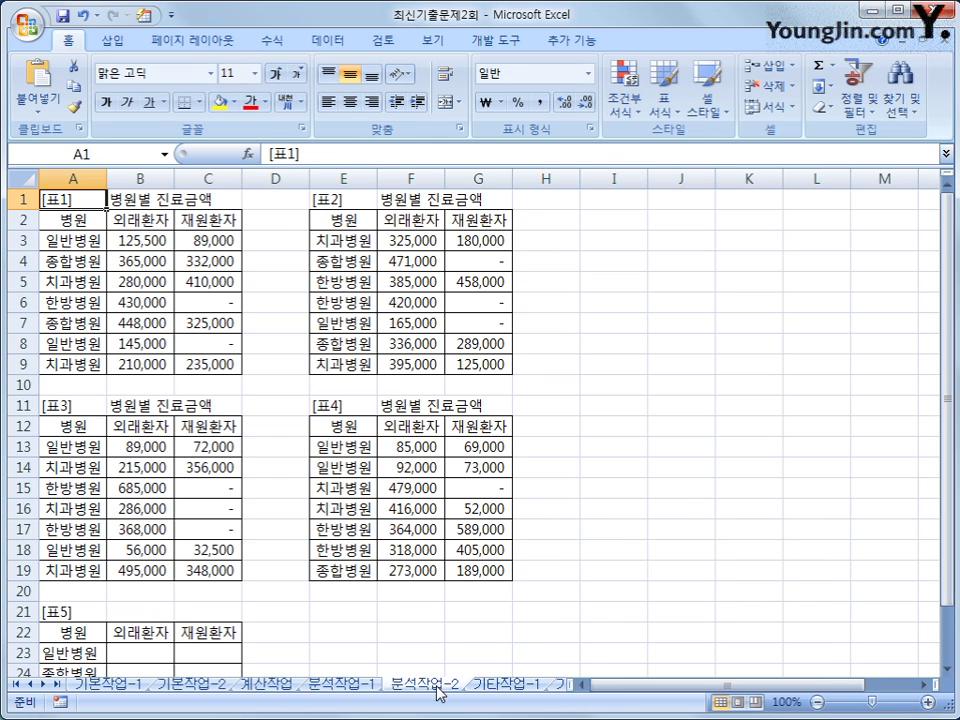
pyautogui.click(708, 385)
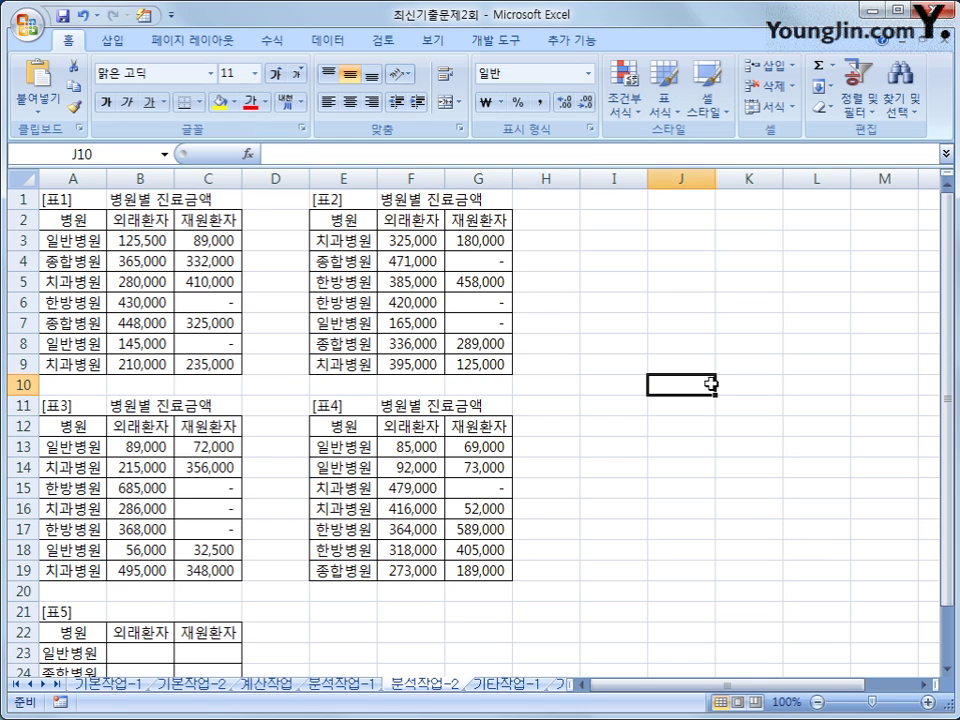
pyautogui.click(481, 42)
pyautogui.click(135, 65)
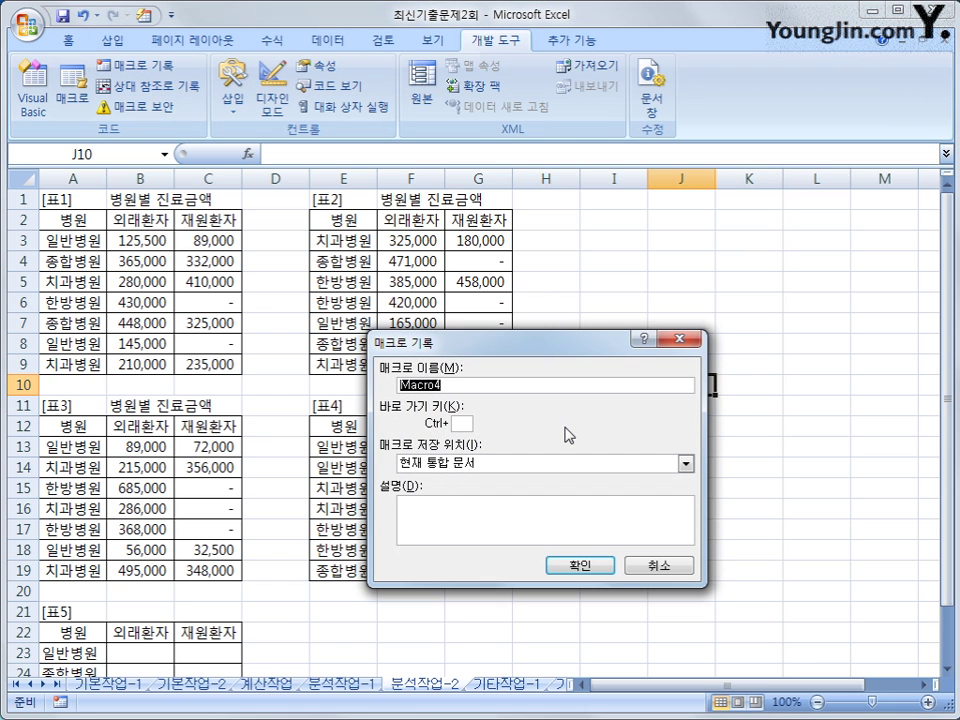
pyautogui.write('서식')
pyautogui.press('BackSpace')
pyautogui.press('BackSpace')
pyautogui.write('통합')
pyautogui.click(578, 567)
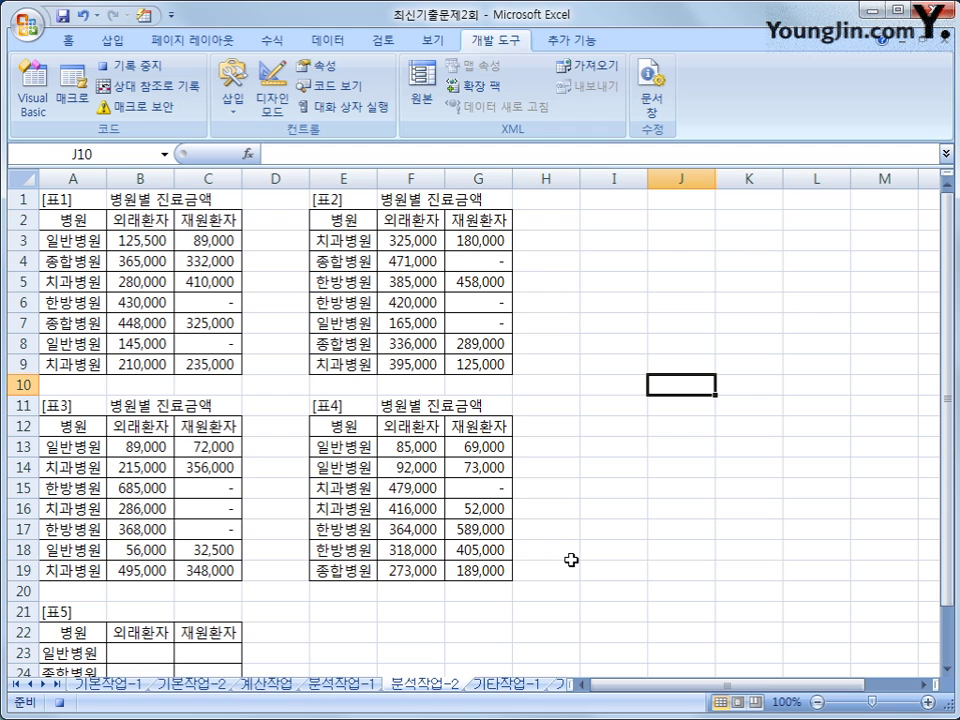
# Start a data consolidation (통합) into the 표5 range A22:C26 with average (평균) as the function
pyautogui.scroll(-1, 571, 560)
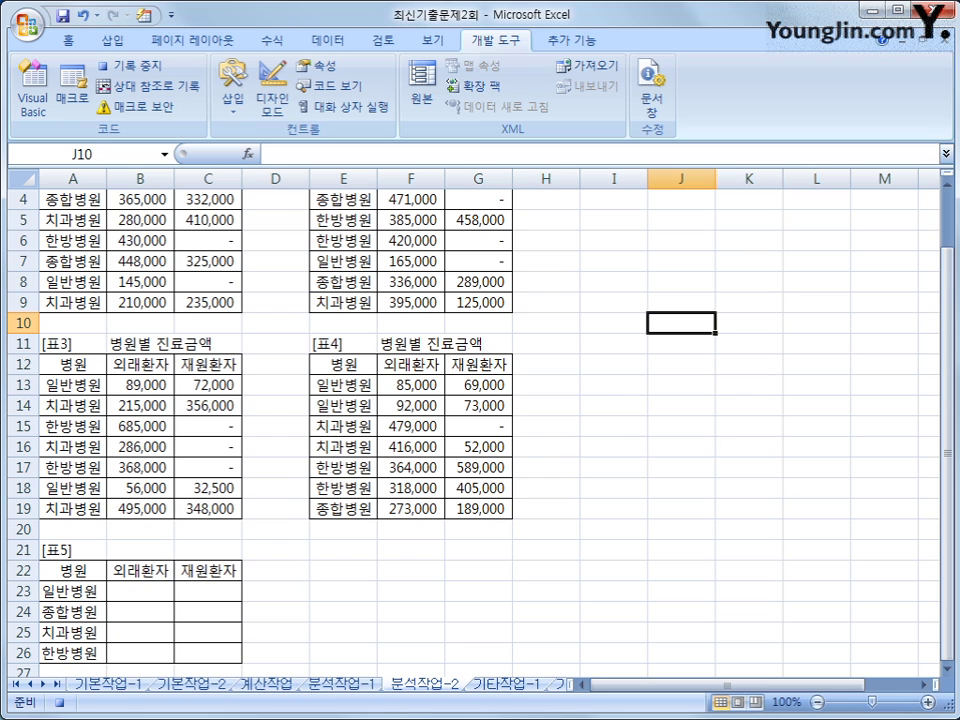
pyautogui.moveTo(74, 572); pyautogui.dragTo(196, 652)
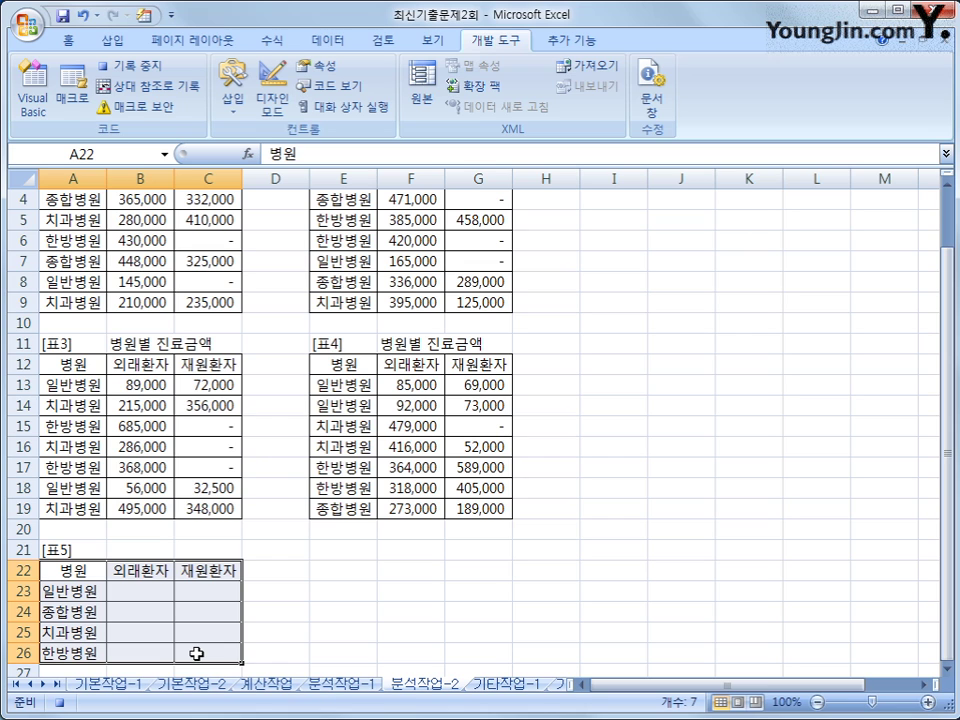
pyautogui.click(325, 41)
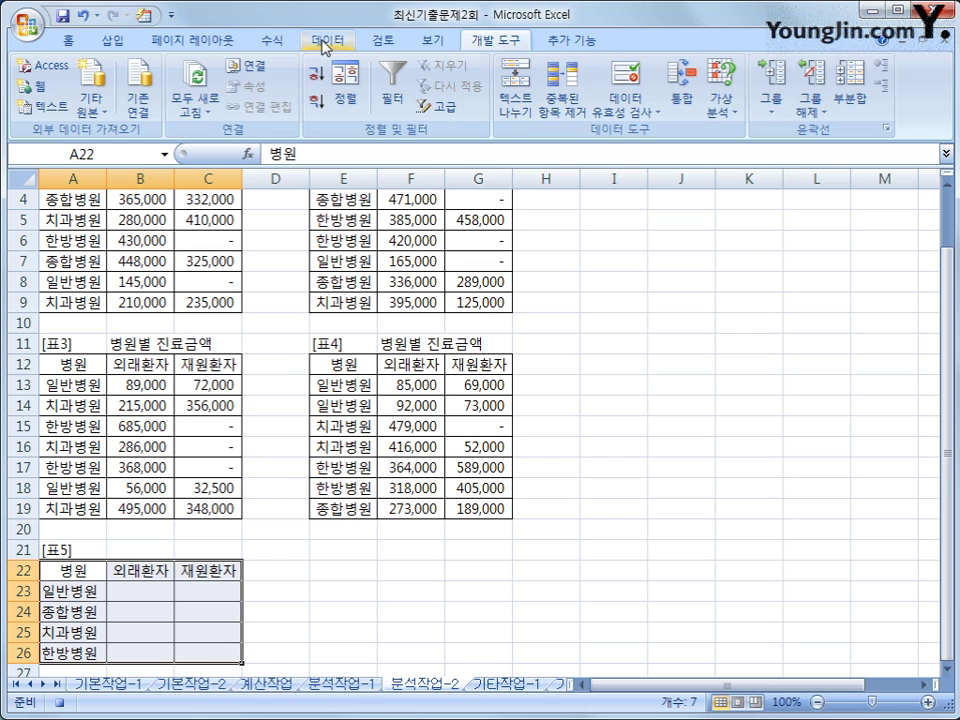
pyautogui.click(681, 92)
pyautogui.click(466, 382)
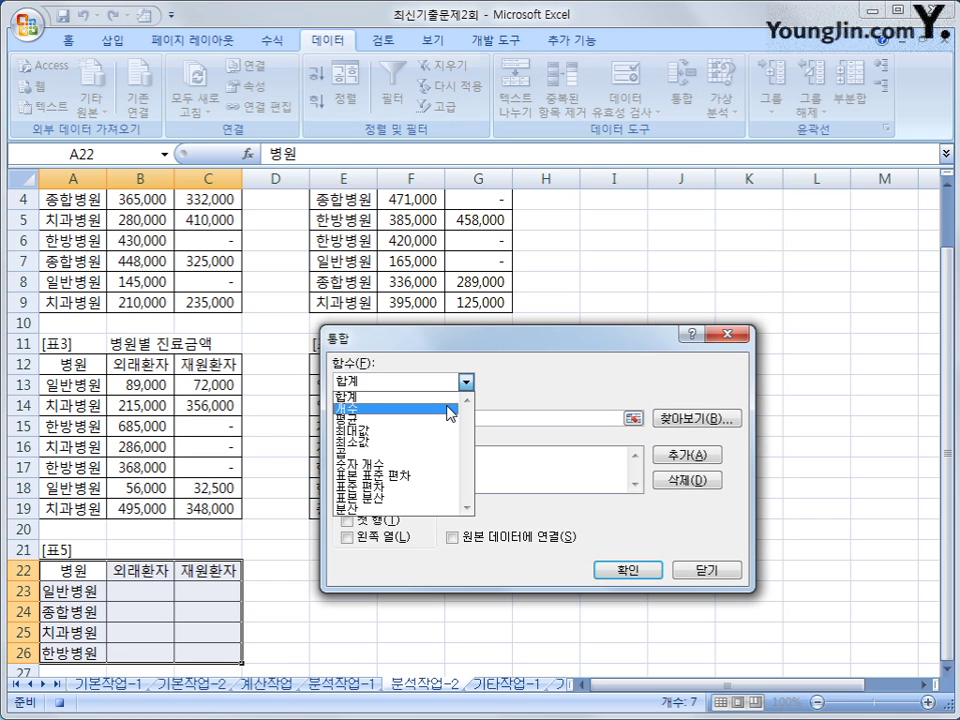
pyautogui.click(443, 421)
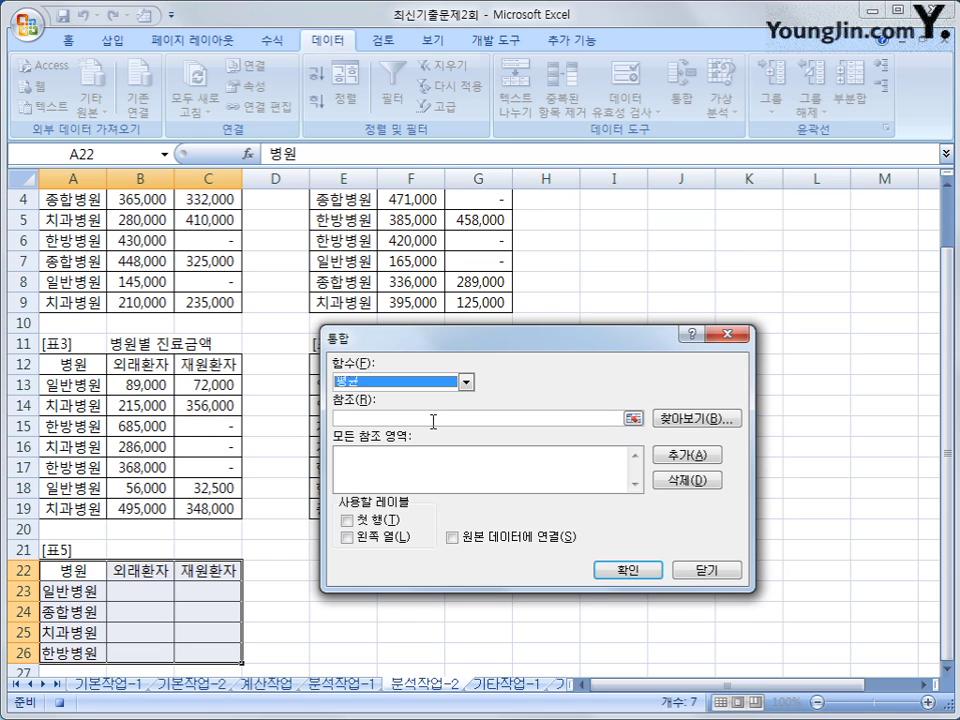
# Add the 표1 range A2:C9 and the 표2 range E2:G9 as consolidation references
pyautogui.click(392, 418)
pyautogui.scroll(1, 250, 316)
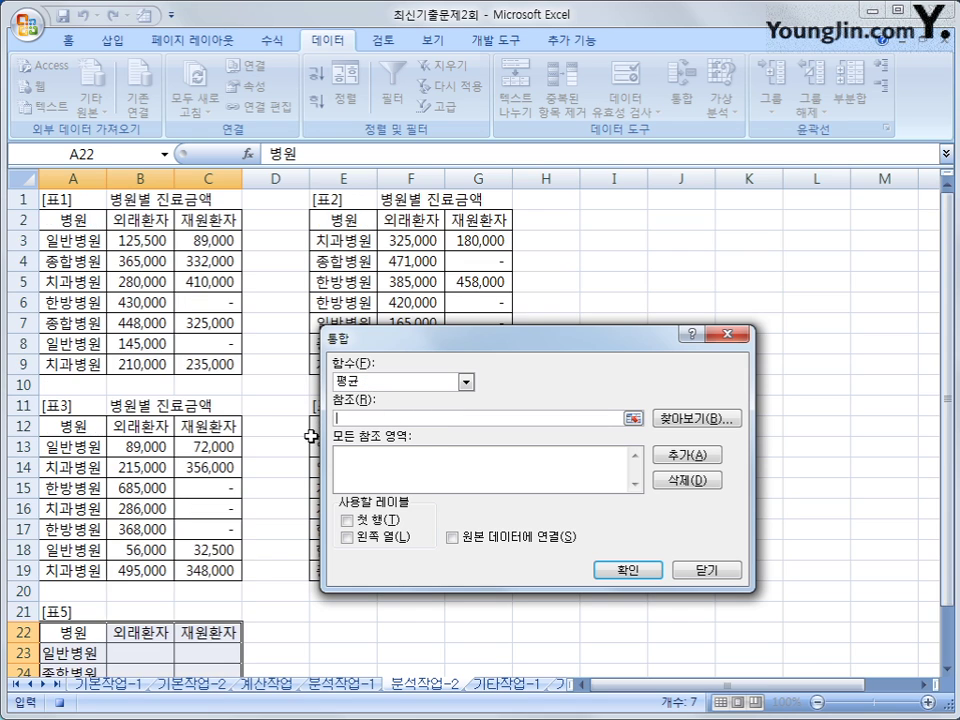
pyautogui.moveTo(70, 219); pyautogui.dragTo(200, 365)
pyautogui.click(712, 456)
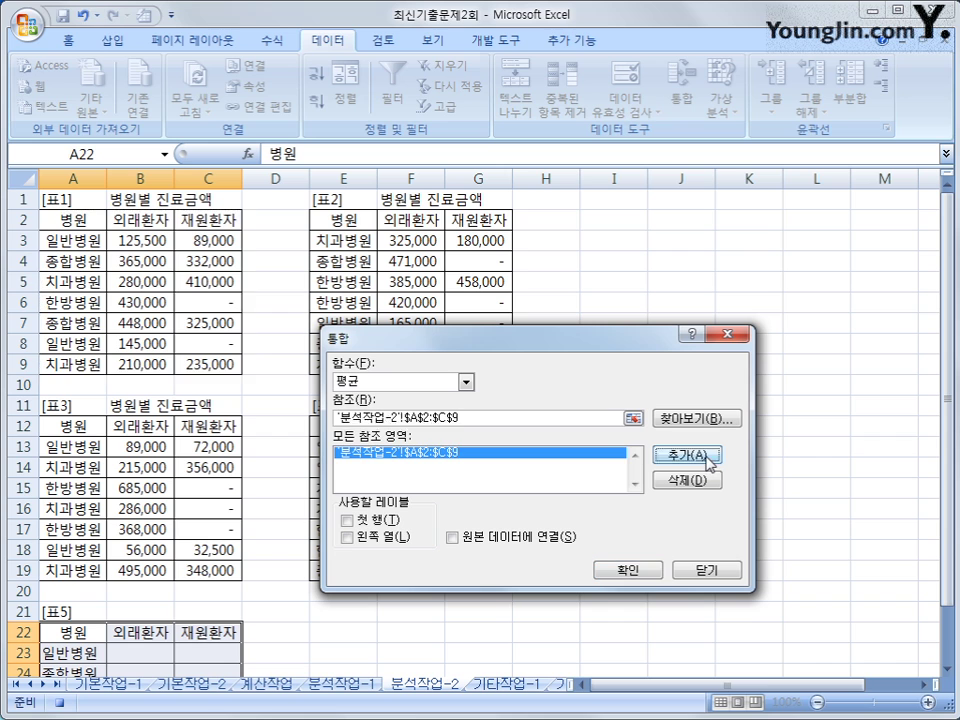
pyautogui.moveTo(341, 227); pyautogui.dragTo(489, 369)
pyautogui.click(670, 456)
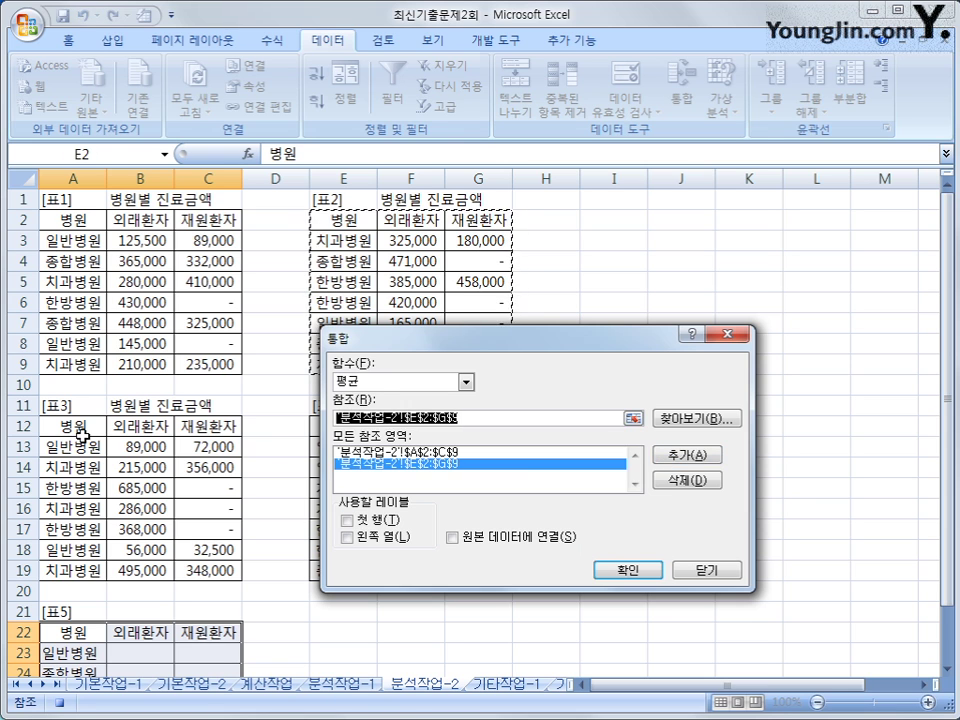
# Add the 표3 range A12:C19 and the 표4 range E12:G19 as consolidation references
pyautogui.moveTo(66, 426); pyautogui.dragTo(201, 571)
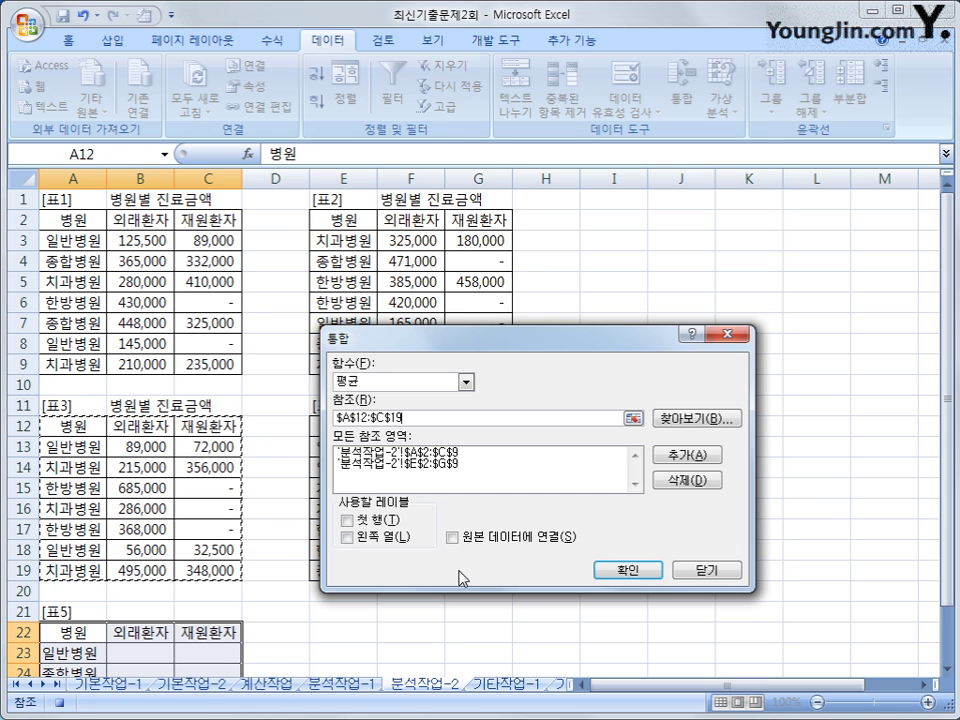
pyautogui.click(680, 456)
pyautogui.moveTo(450, 339); pyautogui.dragTo(570, 301)
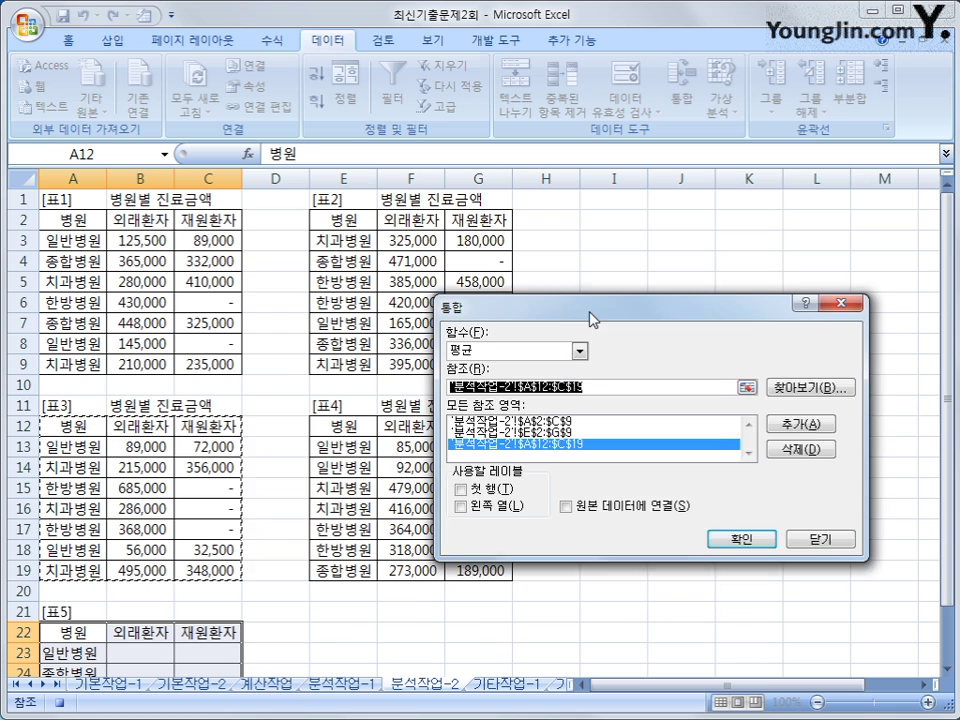
pyautogui.moveTo(362, 430); pyautogui.dragTo(505, 566)
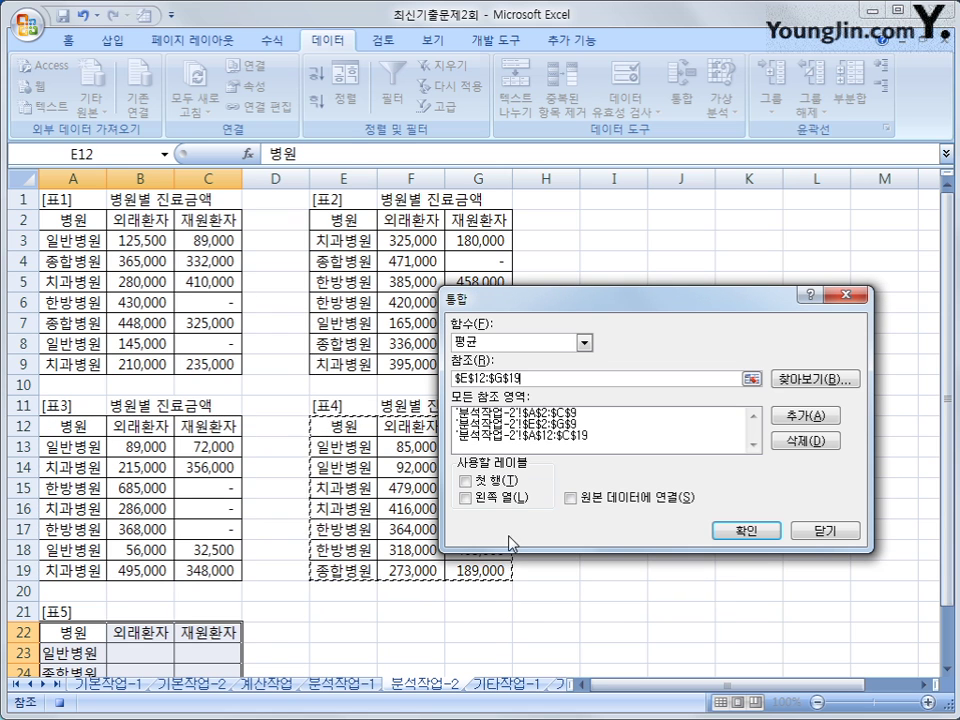
pyautogui.click(800, 418)
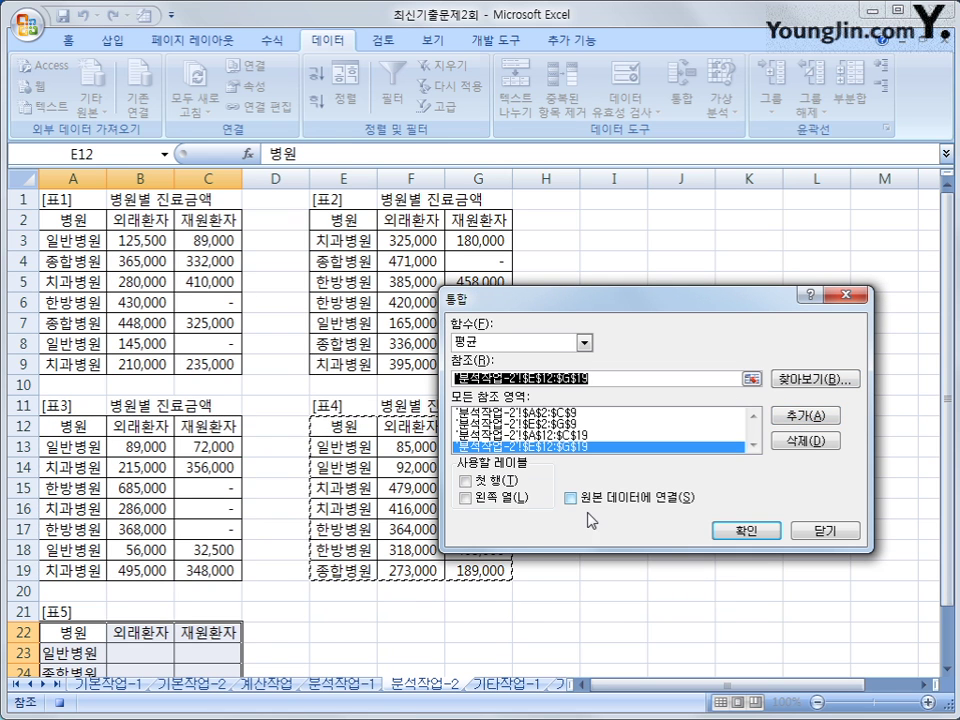
# Use both the top row (첫 행) and left column (왼쪽 열) as labels and run the consolidation into 표5
pyautogui.click(498, 484)
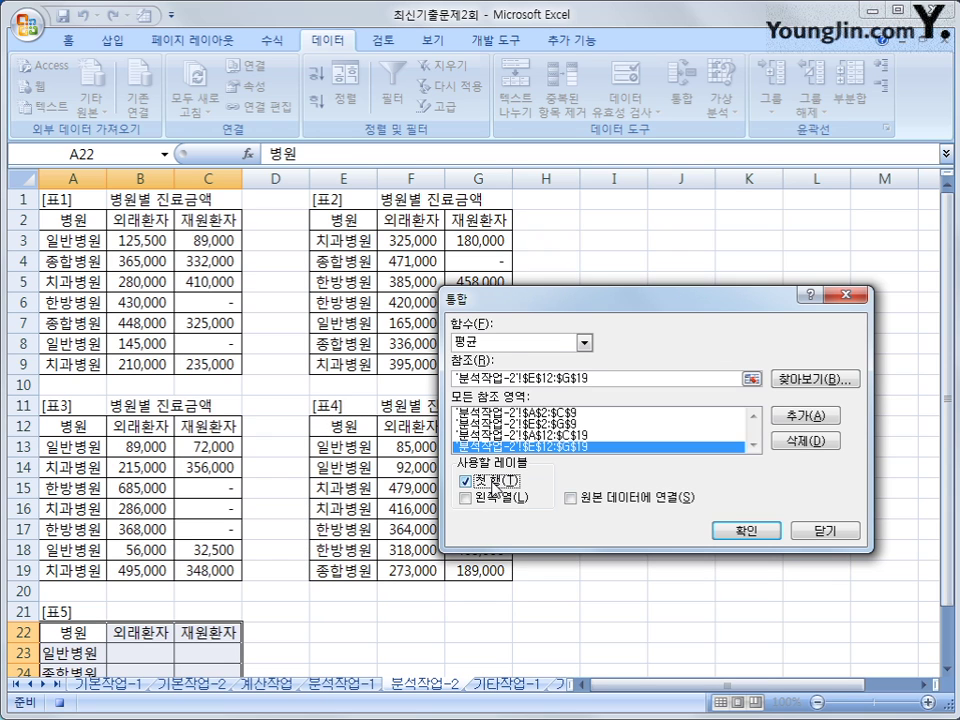
pyautogui.click(495, 500)
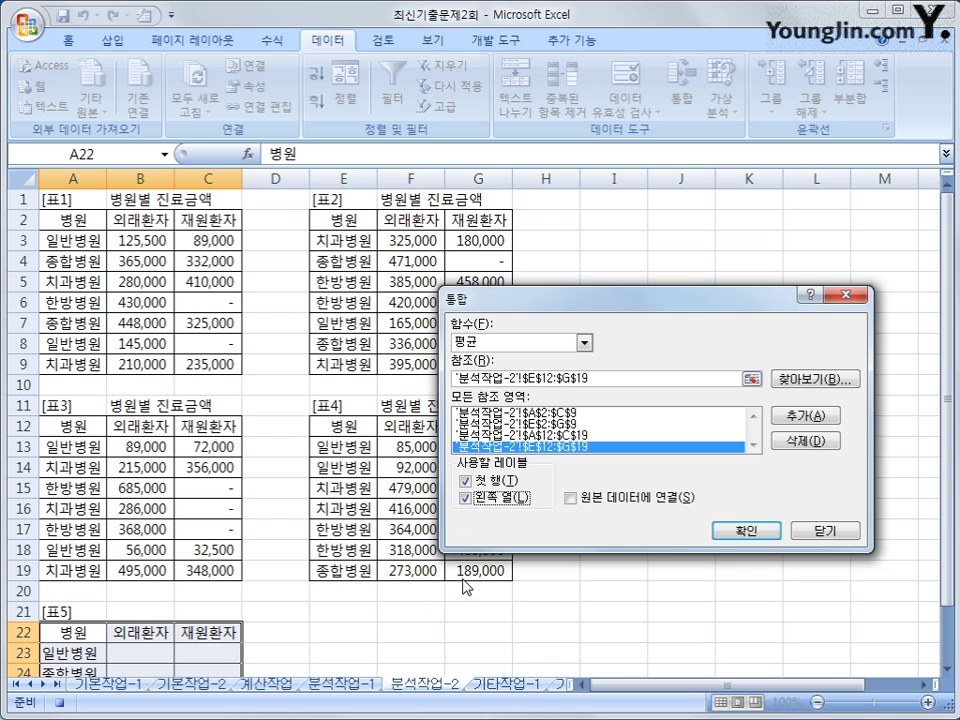
pyautogui.click(746, 532)
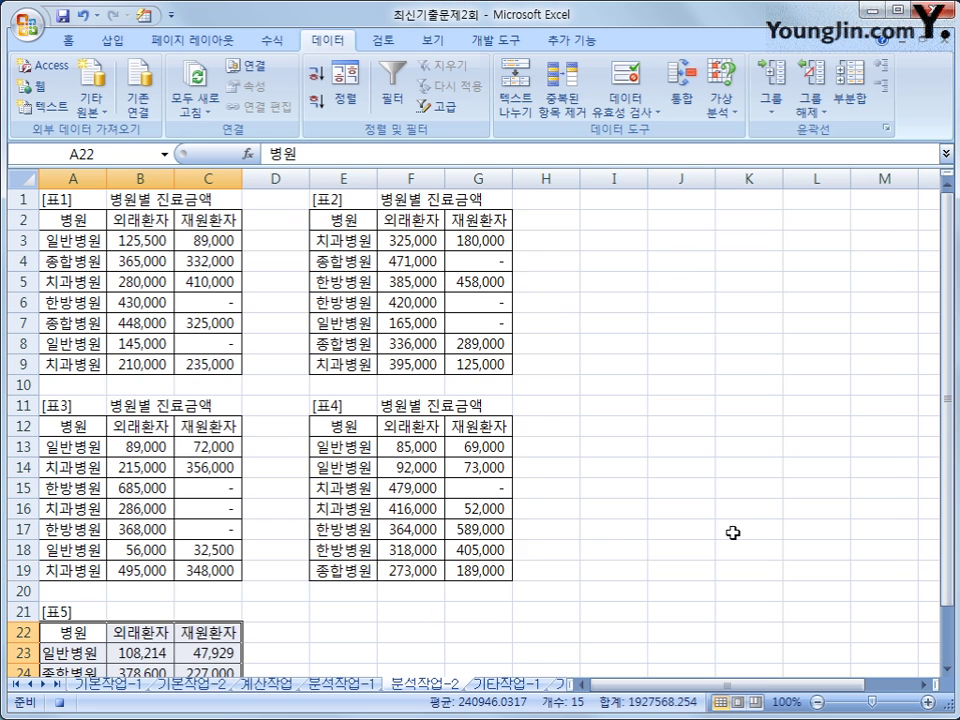
pyautogui.scroll(-3, 586, 540)
pyautogui.click(210, 527)
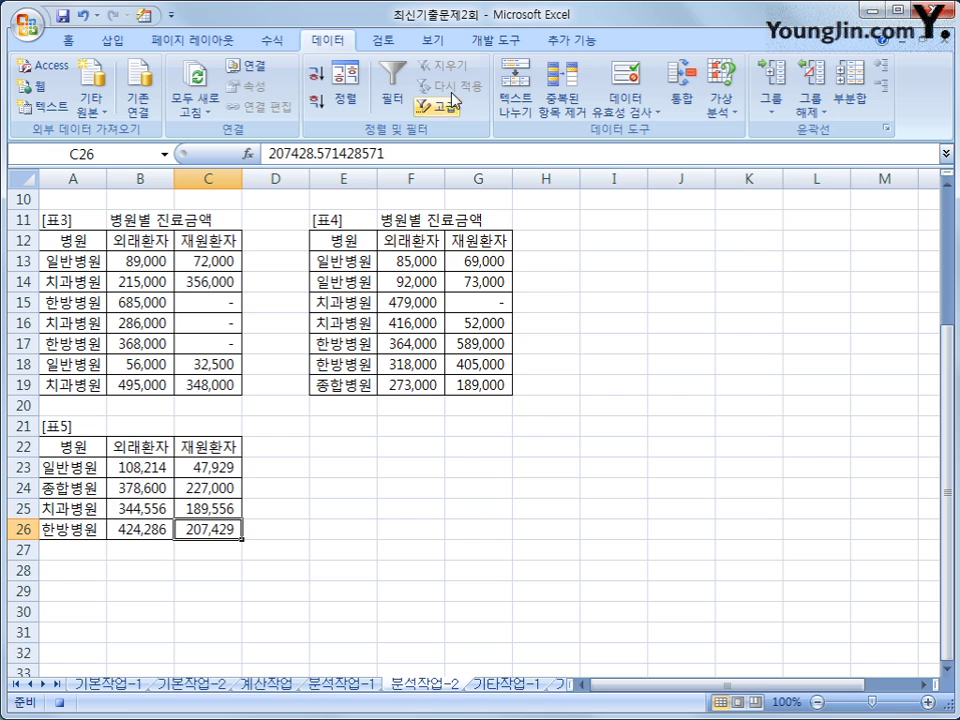
# Stop recording the 통합 macro and select an empty cell beside the tables
pyautogui.click(490, 42)
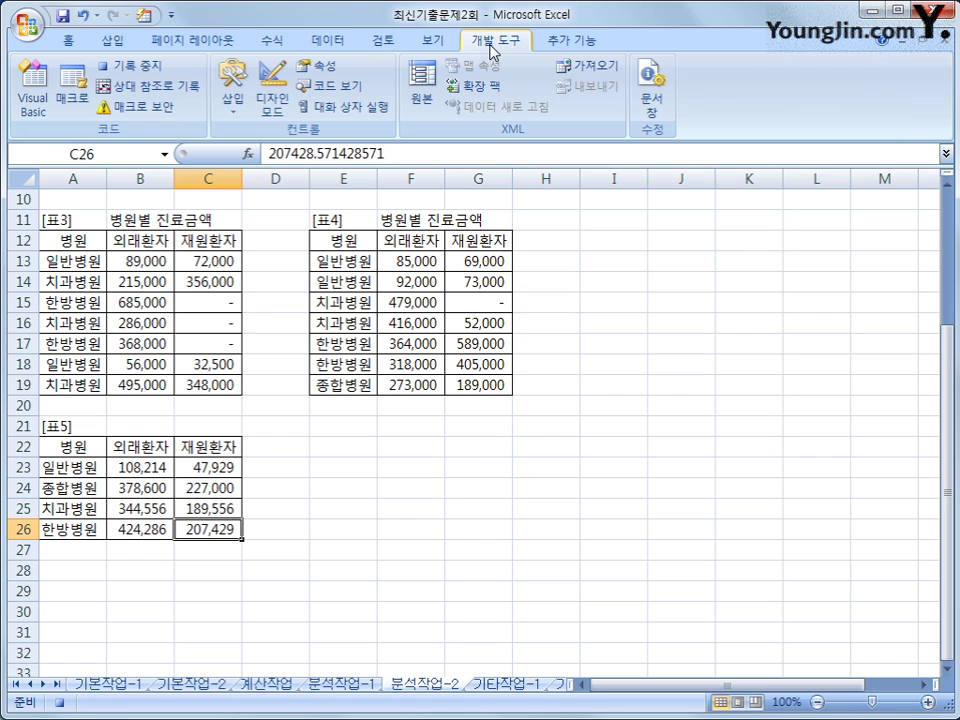
pyautogui.click(126, 65)
pyautogui.click(554, 503)
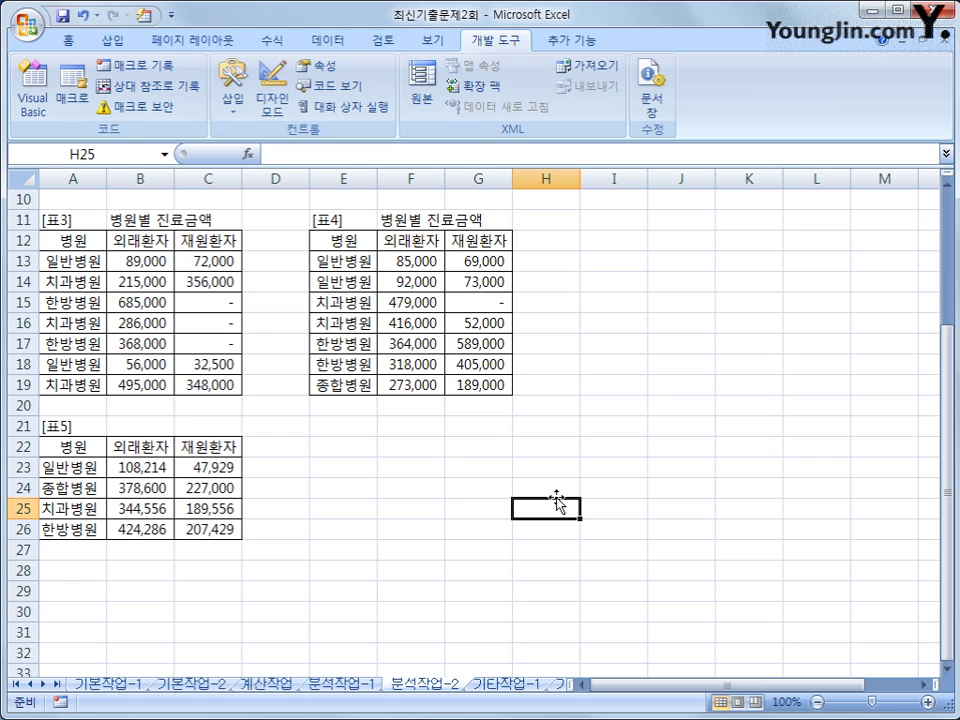
# Draw a rounded rectangle, about 1.75 cm by 5.72 cm, over E22:G24 beside 표5 and label it "통합 실행"
pyautogui.scroll(3, 555, 501)
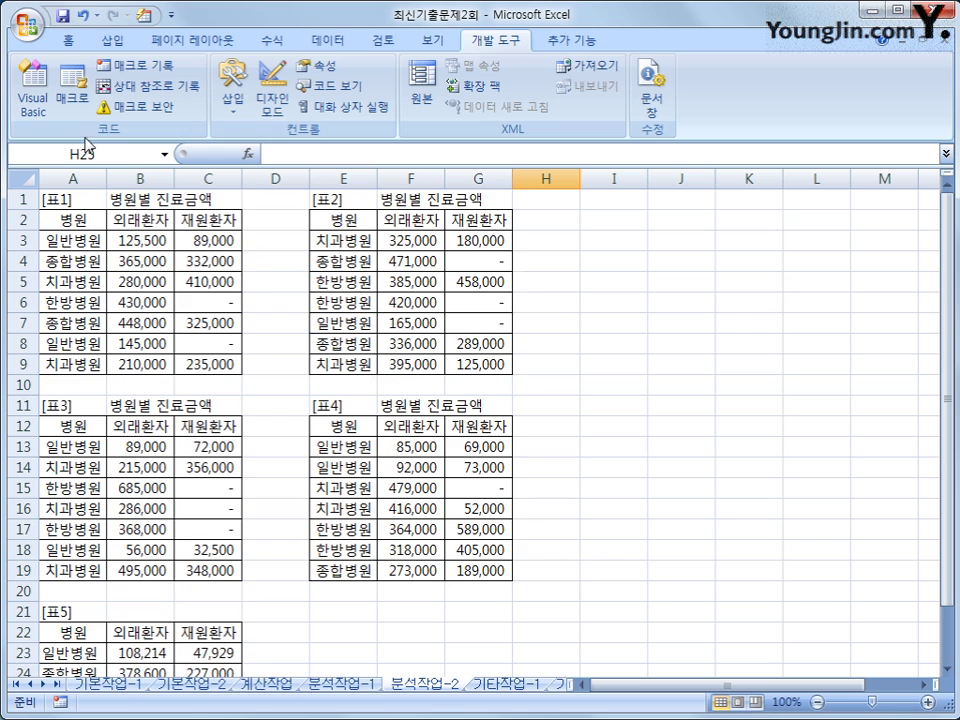
pyautogui.click(113, 40)
pyautogui.click(218, 105)
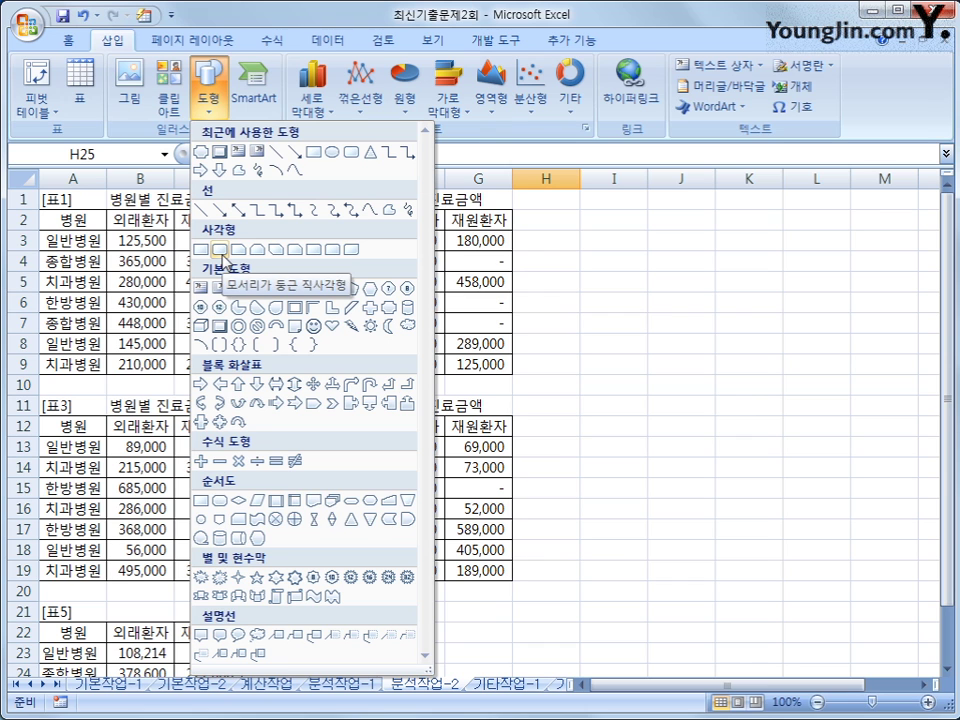
pyautogui.click(221, 250)
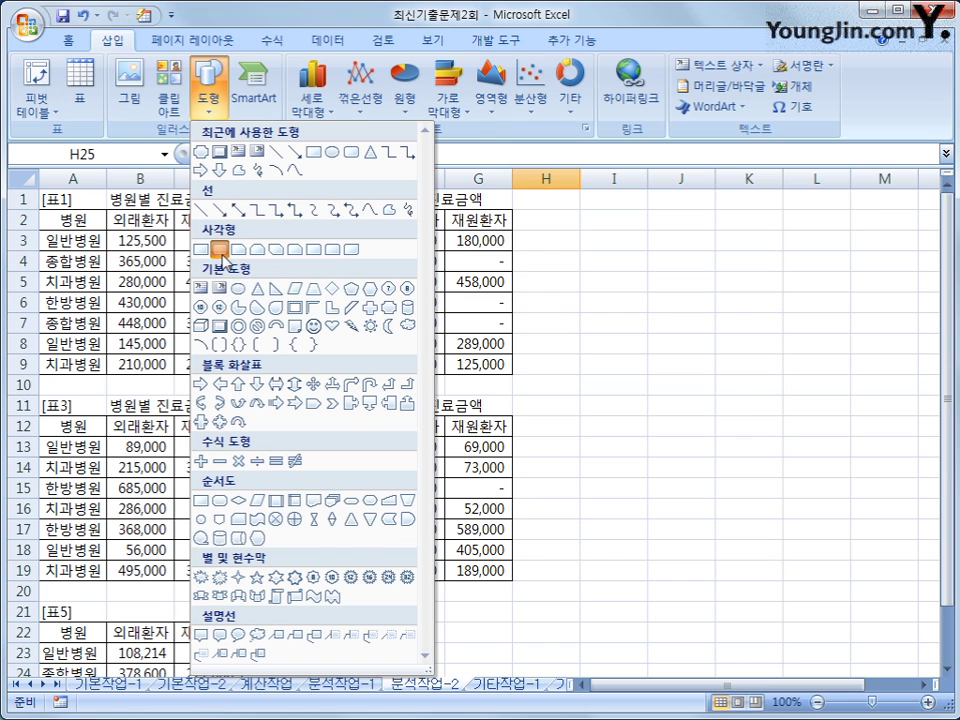
pyautogui.scroll(-1, 700, 521)
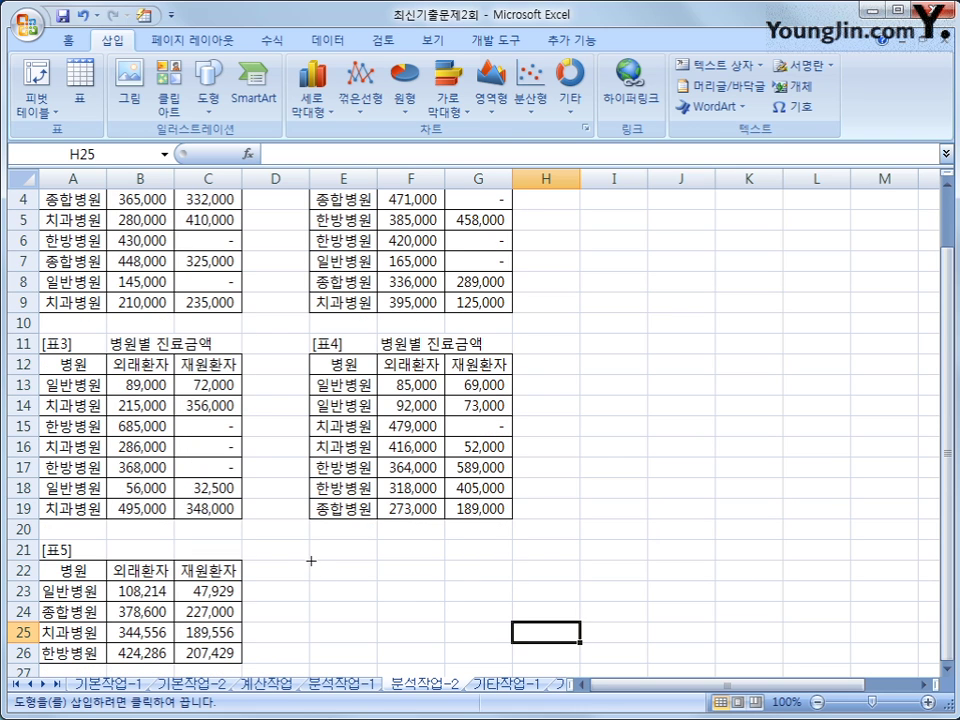
pyautogui.moveTo(311, 561)
pyautogui.mouseDown()
pyautogui.moveTo(366, 594)
pyautogui.moveTo(433, 615)
pyautogui.moveTo(488, 617)
pyautogui.mouseUp()
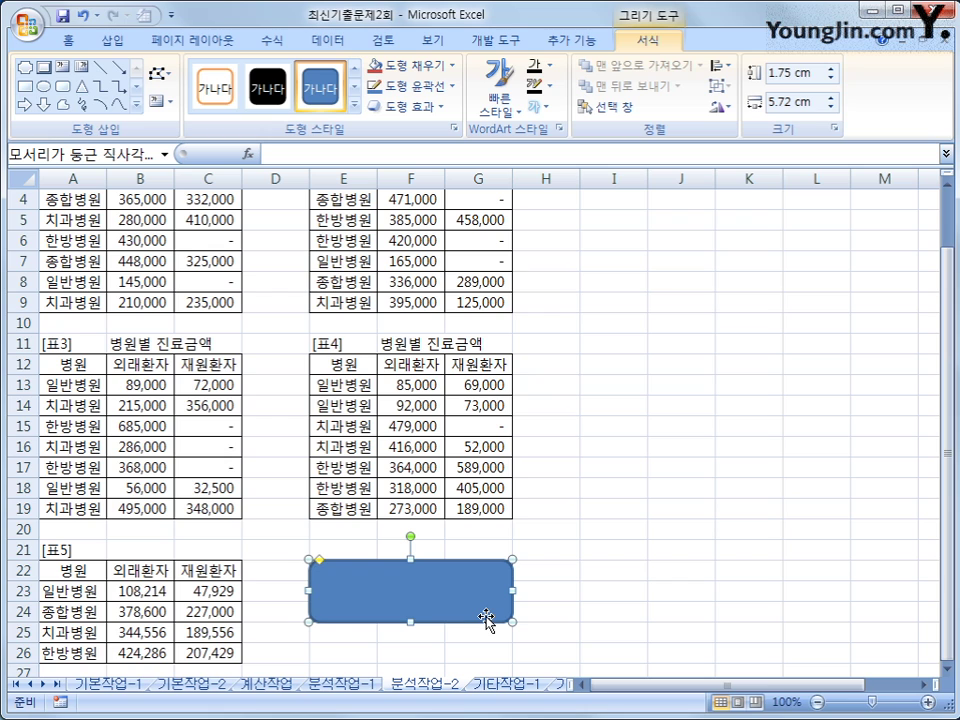
pyautogui.write('통합 실행')
# Assign the 통합 macro to the rounded rectangle and deselect the shape by selecting an empty cell
pyautogui.rightClick(493, 583)
pyautogui.click(508, 422)
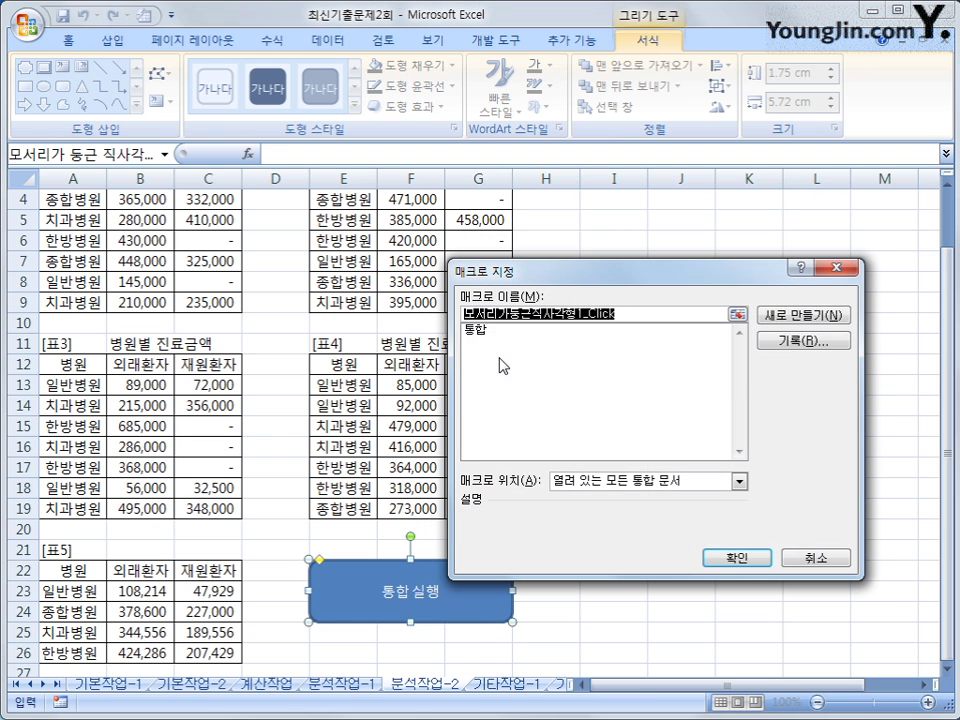
pyautogui.click(497, 331)
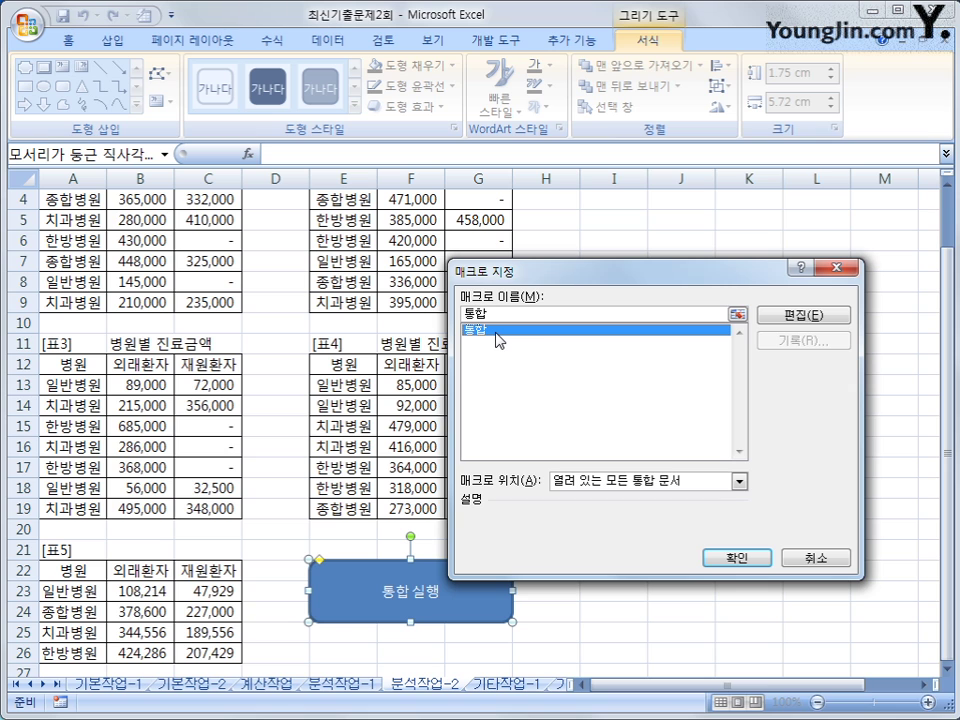
pyautogui.click(731, 558)
pyautogui.click(710, 528)
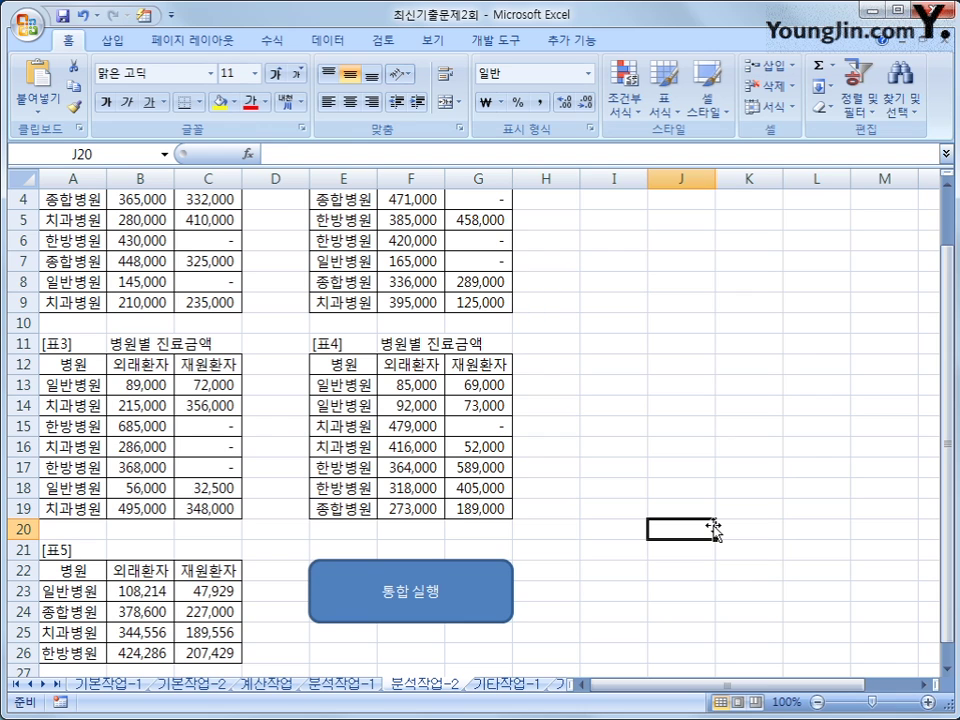
# Change the chart on the 기타작업-1 sheet to a 2-D stacked column chart
pyautogui.click(508, 684)
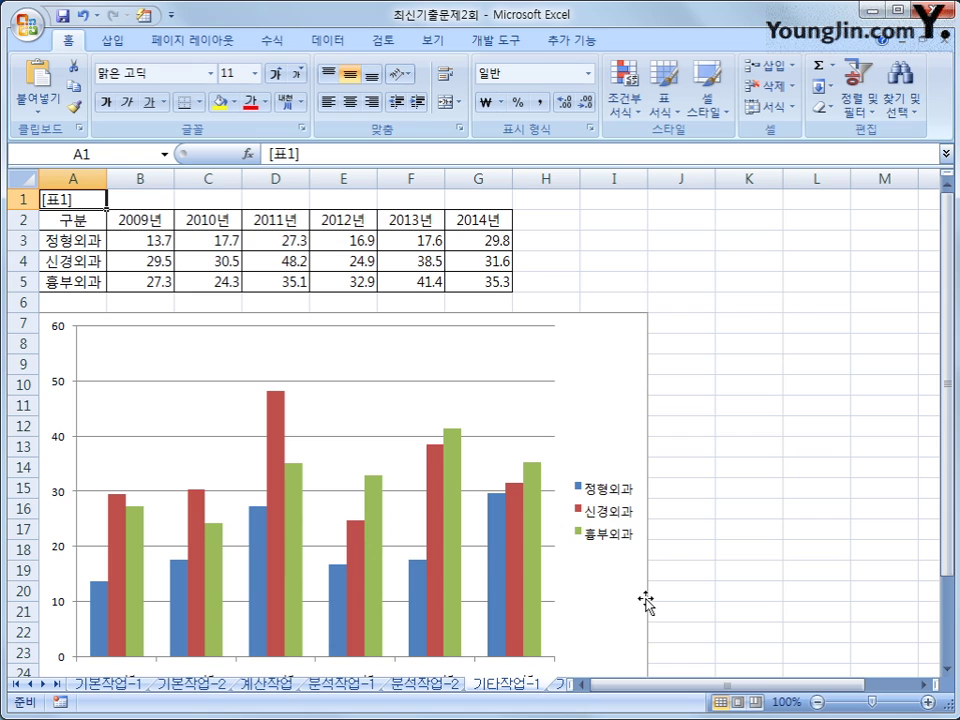
pyautogui.scroll(-1, 650, 510)
pyautogui.click(617, 335)
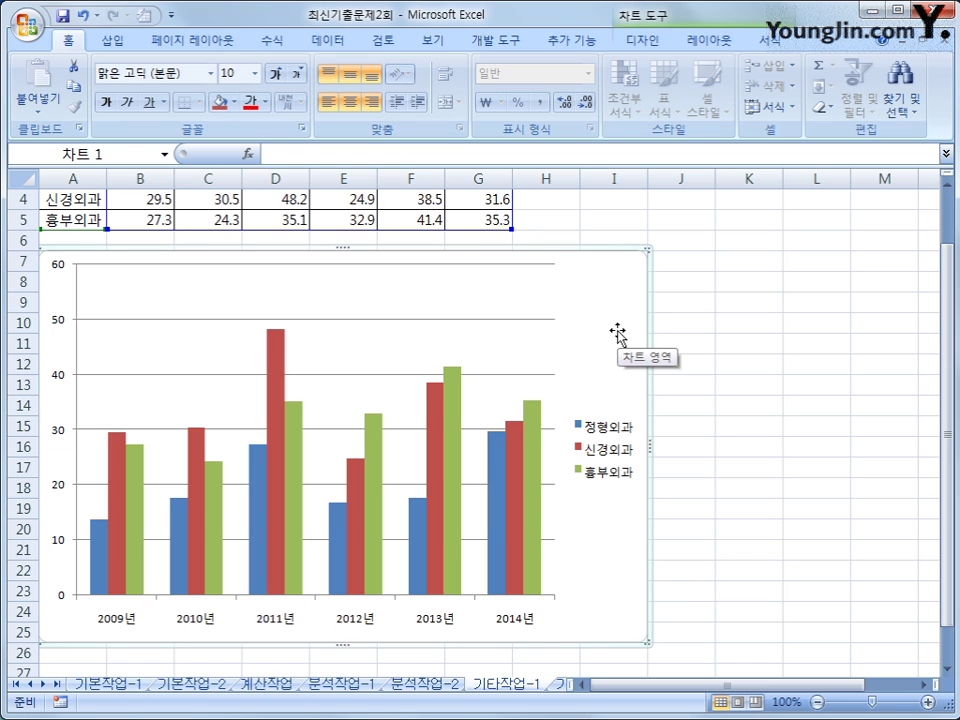
pyautogui.rightClick(587, 278)
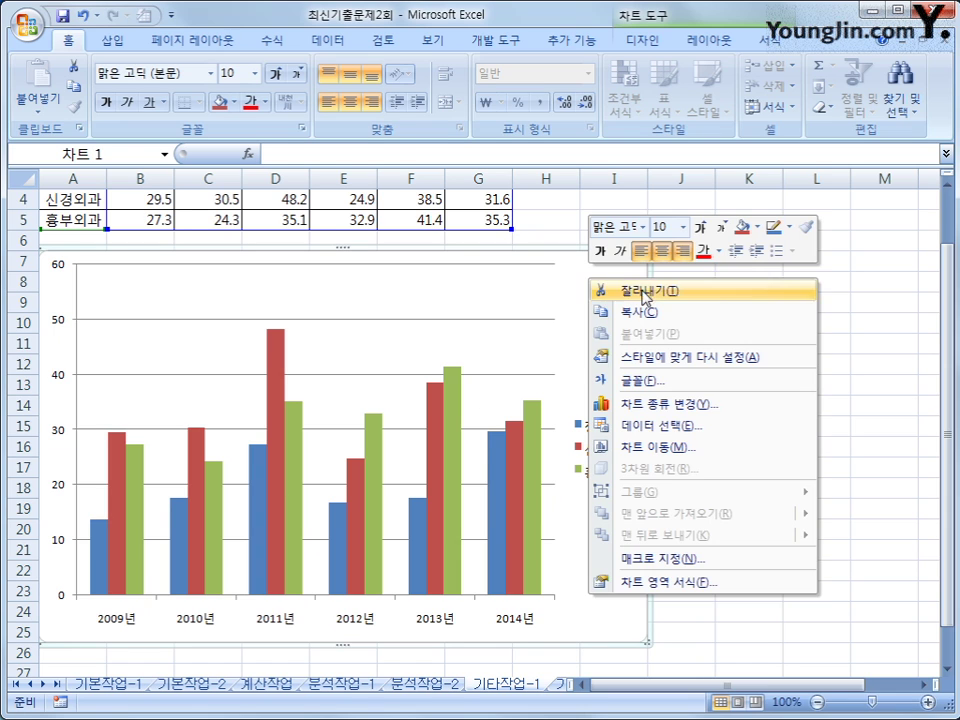
pyautogui.click(674, 405)
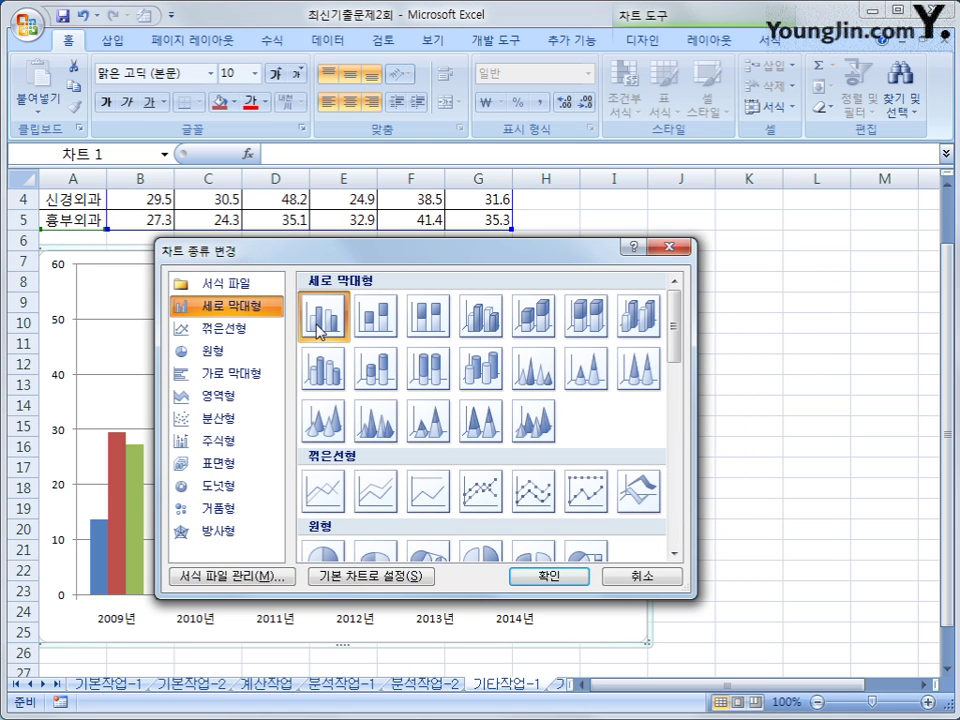
pyautogui.click(372, 318)
pyautogui.click(544, 577)
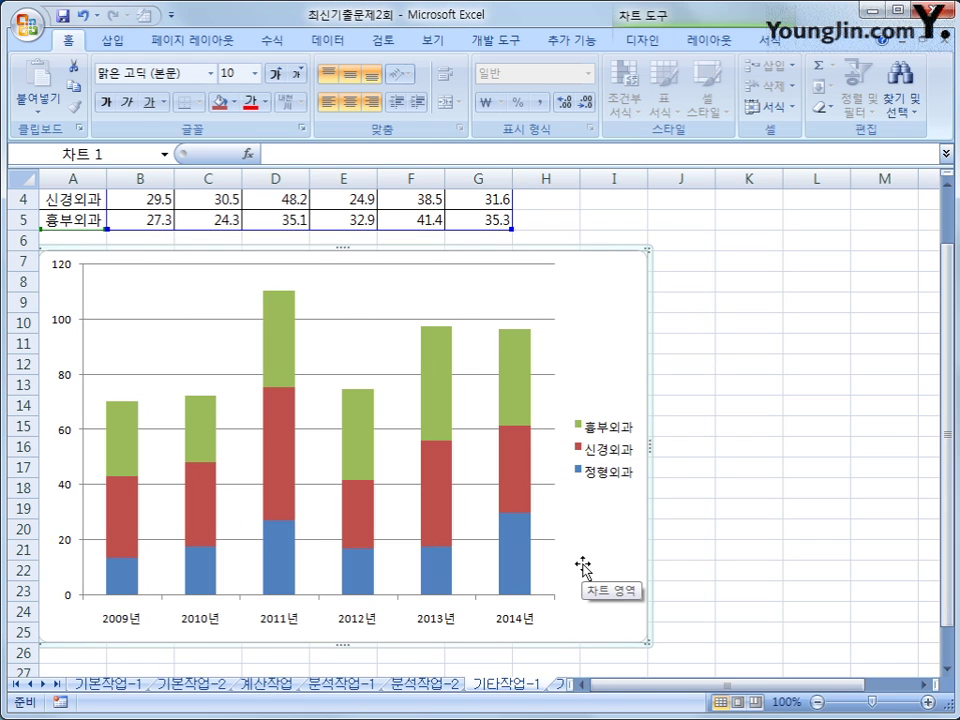
# Change only the 신경외과 series in the chart to a line with markers
pyautogui.click(127, 516)
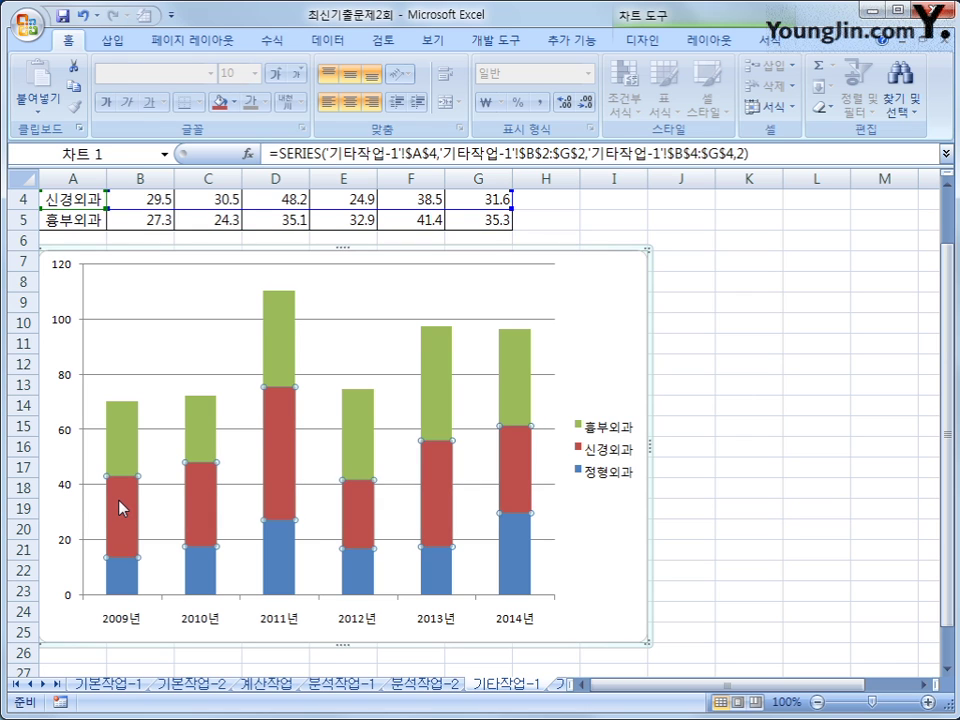
pyautogui.rightClick(120, 502)
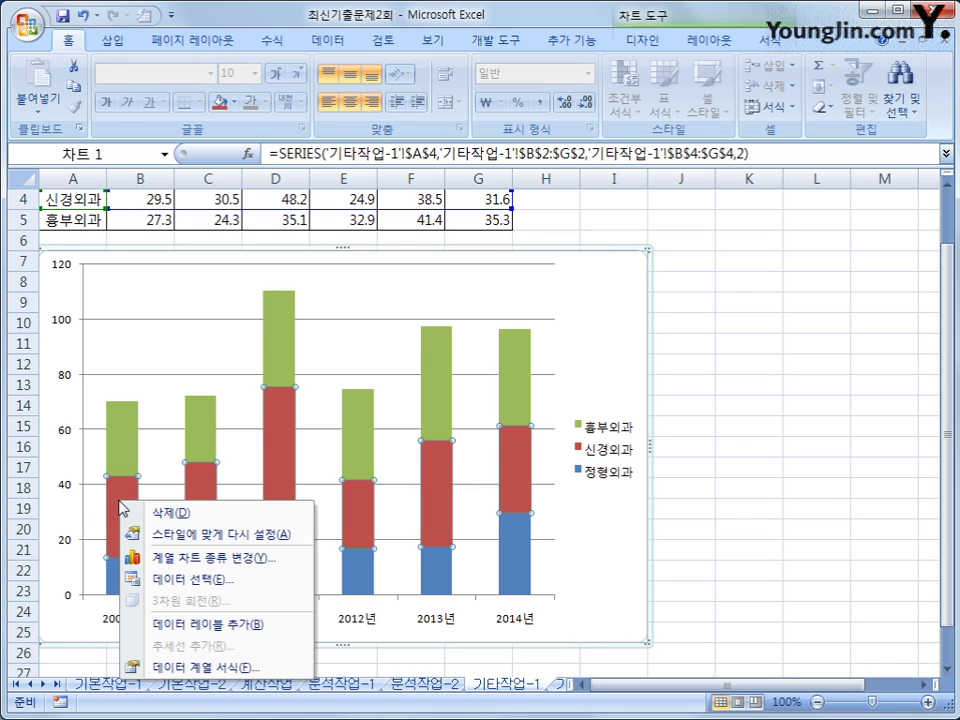
pyautogui.click(234, 562)
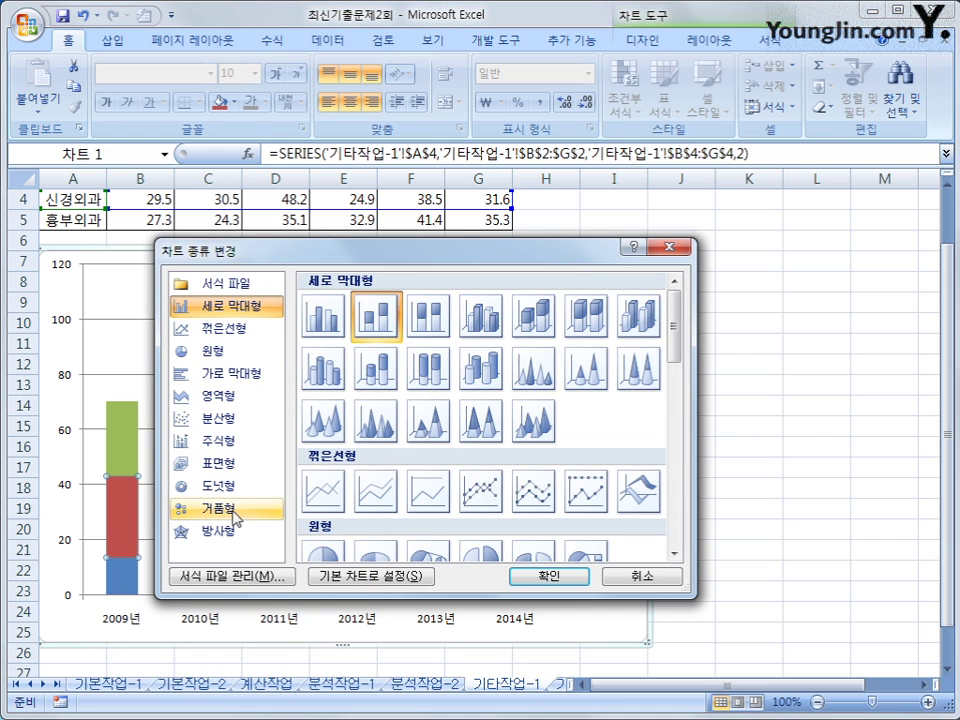
pyautogui.click(478, 492)
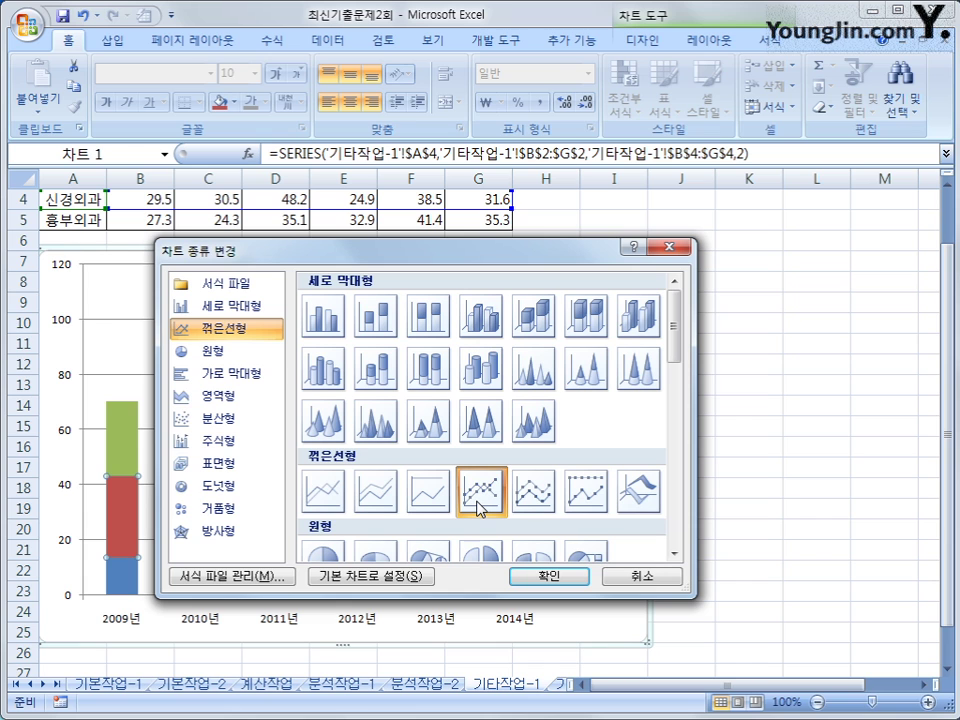
pyautogui.click(522, 574)
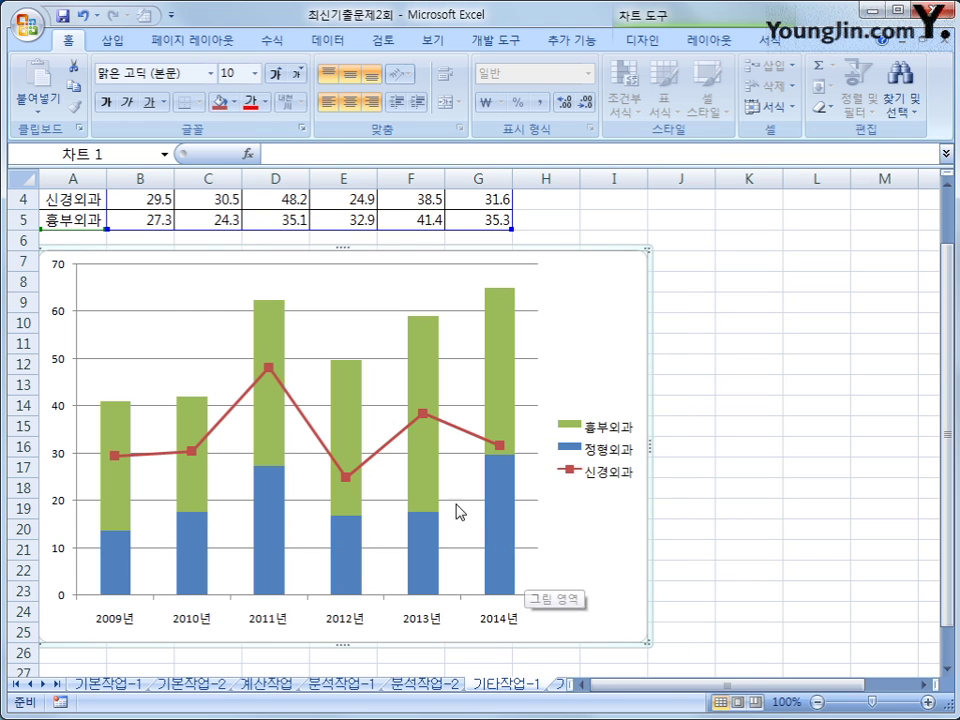
# Plot the 신경외과 line series on the secondary axis (보조 축)
pyautogui.click(427, 419)
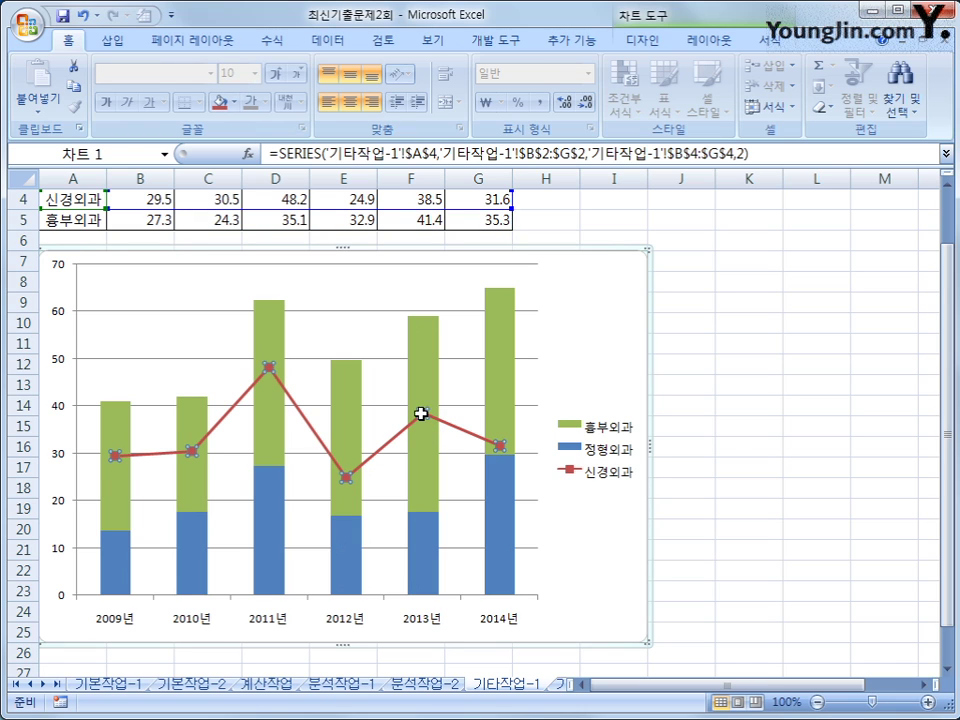
pyautogui.rightClick(424, 415)
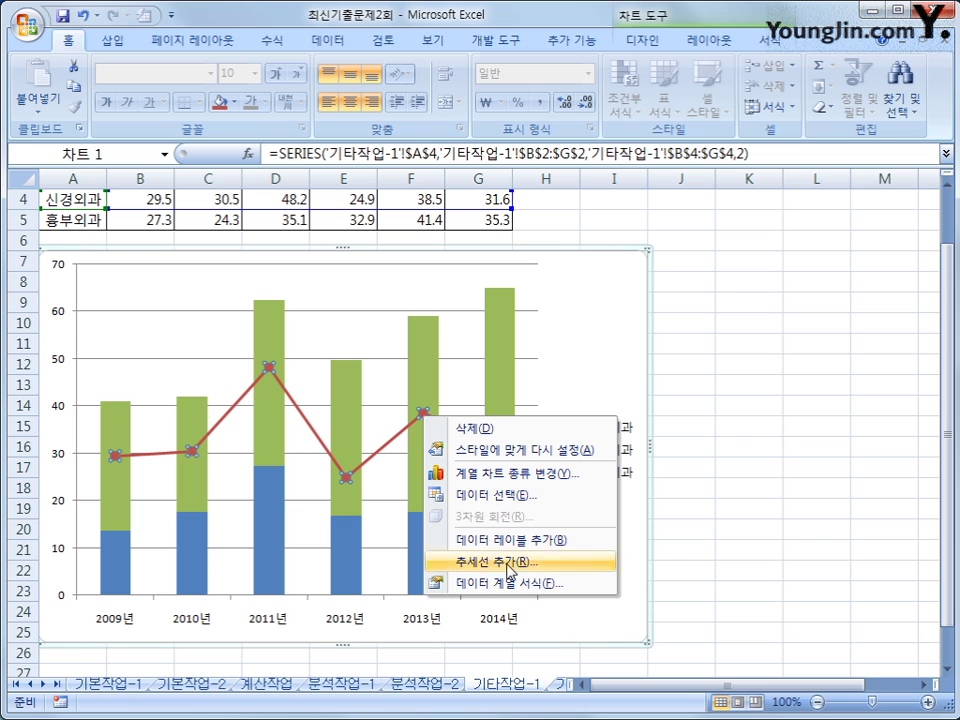
pyautogui.click(511, 586)
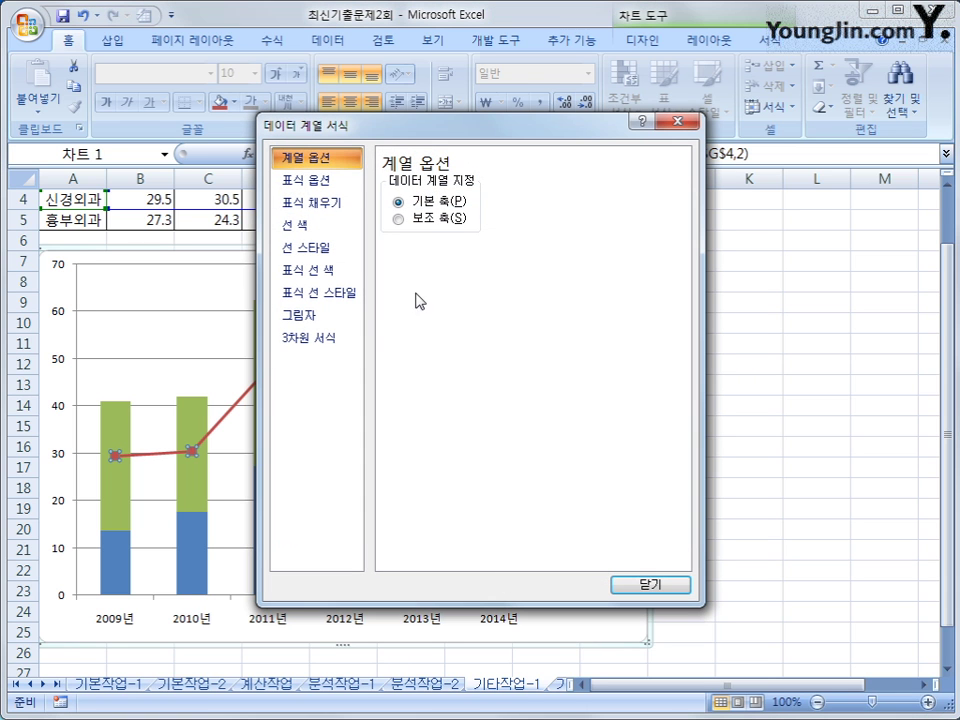
pyautogui.click(424, 222)
pyautogui.click(649, 582)
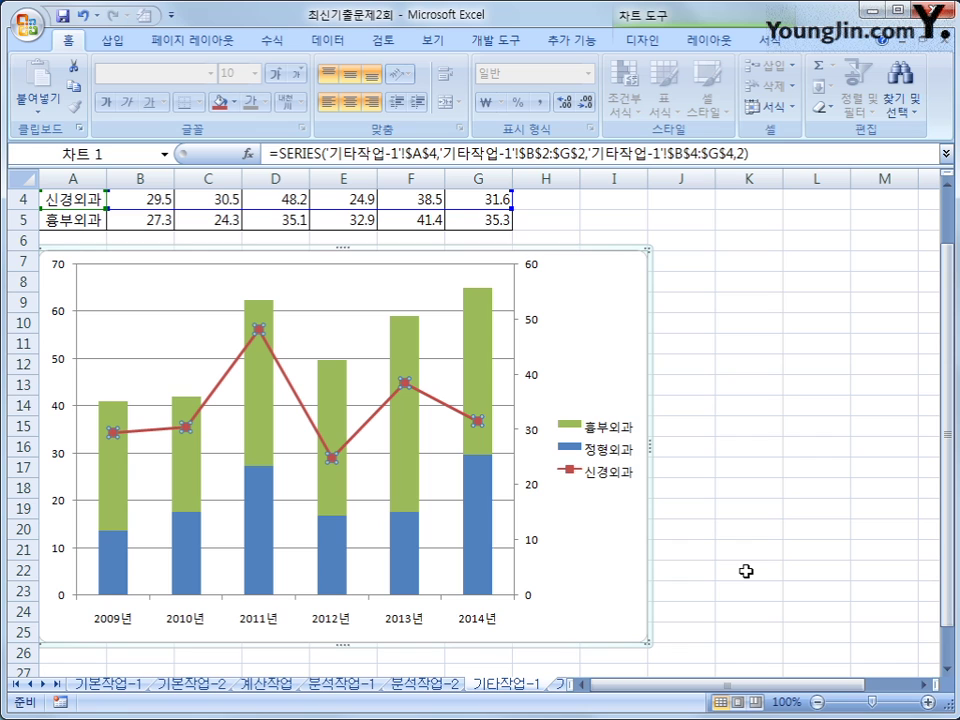
# Add a chart title above the plot (차트 위) reading "진료과별 분석"
pyautogui.click(621, 321)
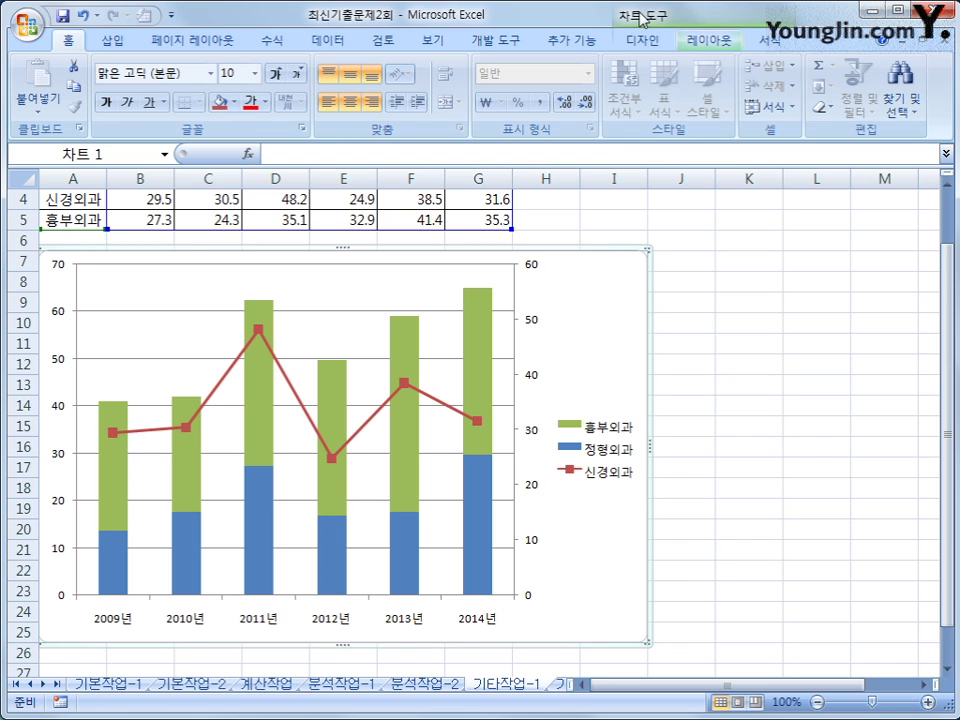
pyautogui.click(719, 42)
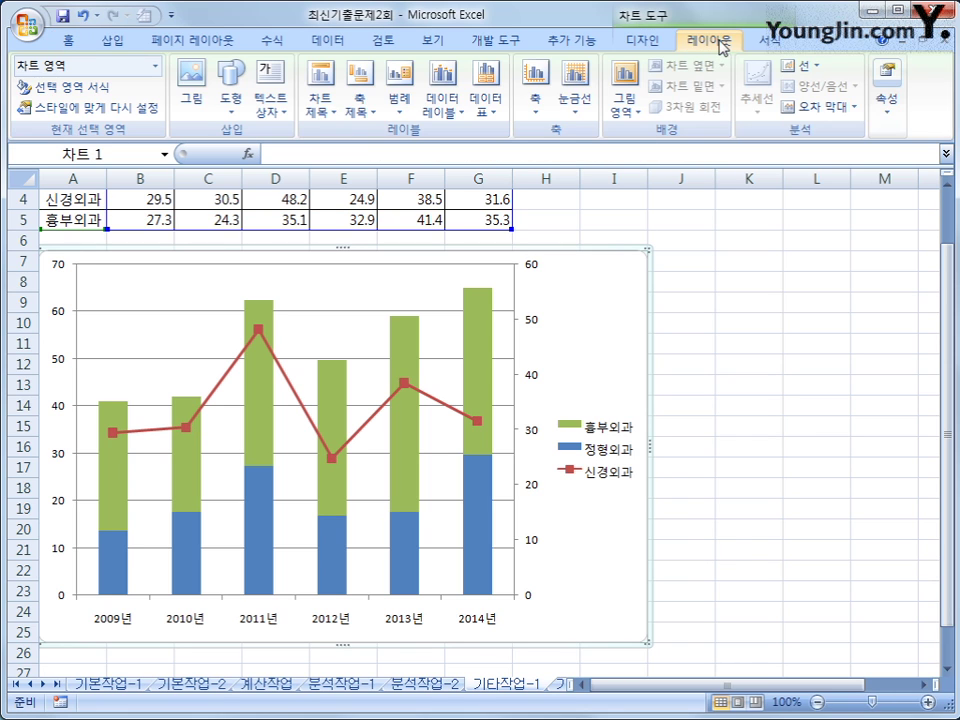
pyautogui.click(320, 104)
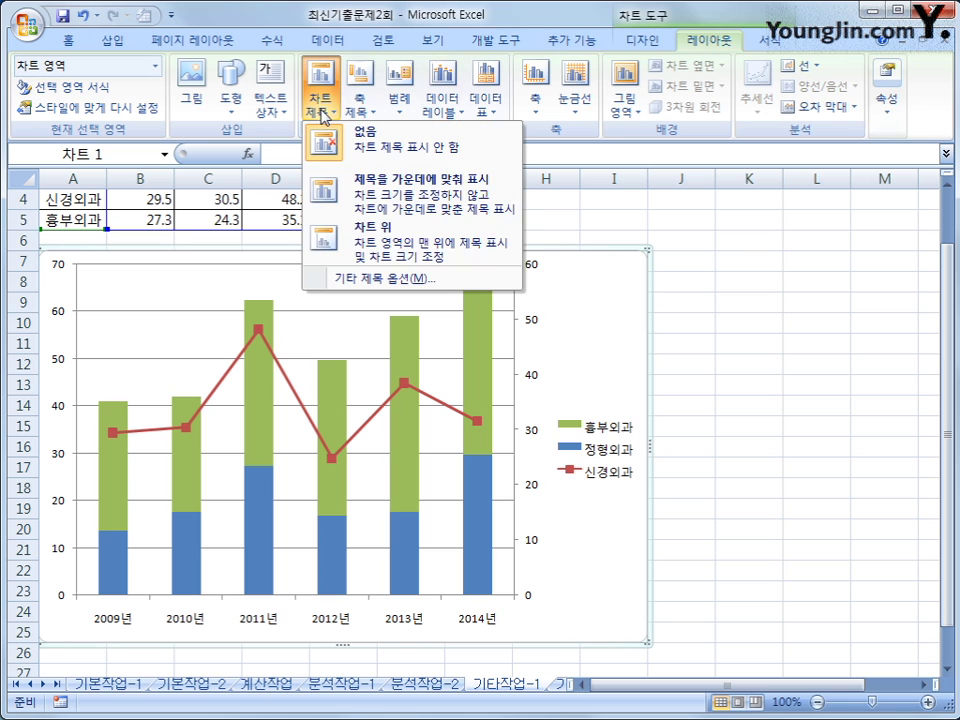
pyautogui.click(366, 254)
pyautogui.moveTo(296, 280); pyautogui.dragTo(397, 276)
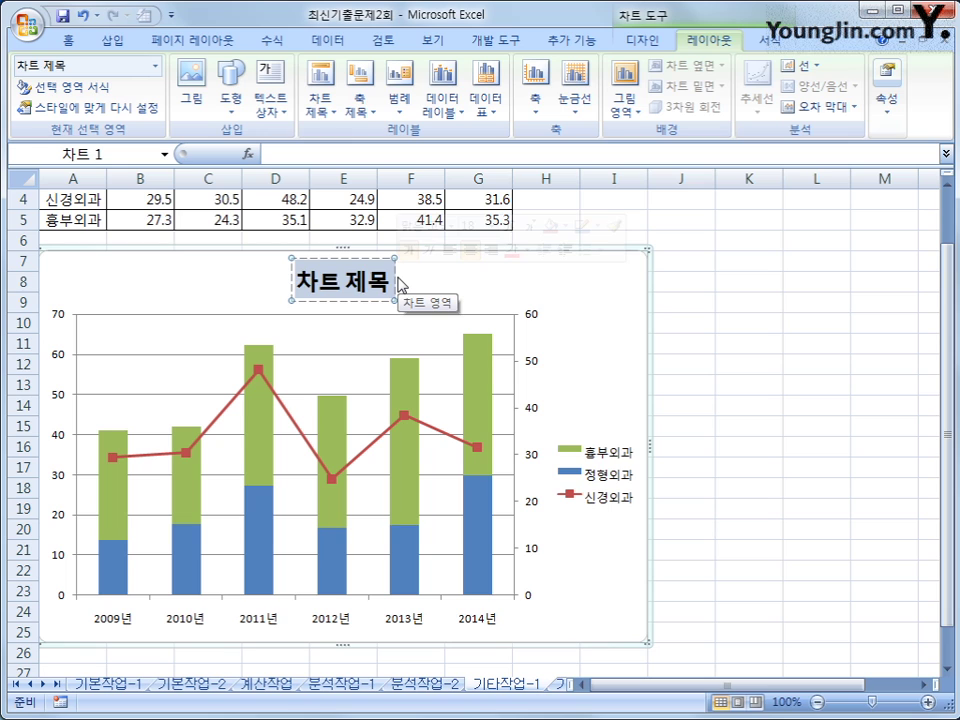
pyautogui.write('진료')
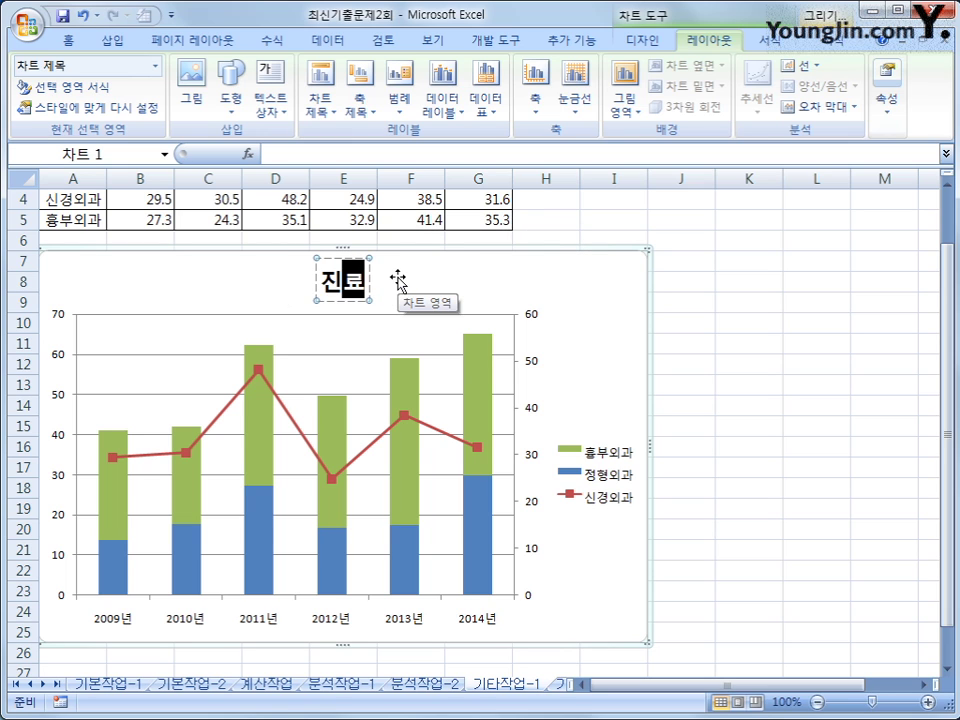
pyautogui.write('과별 분')
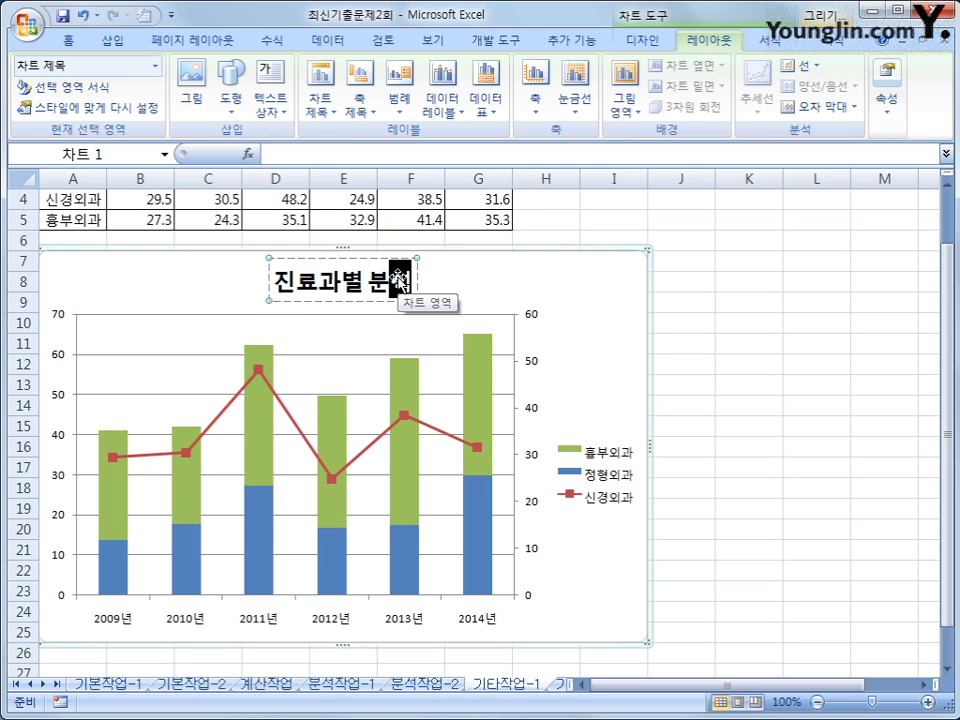
pyautogui.write('석')
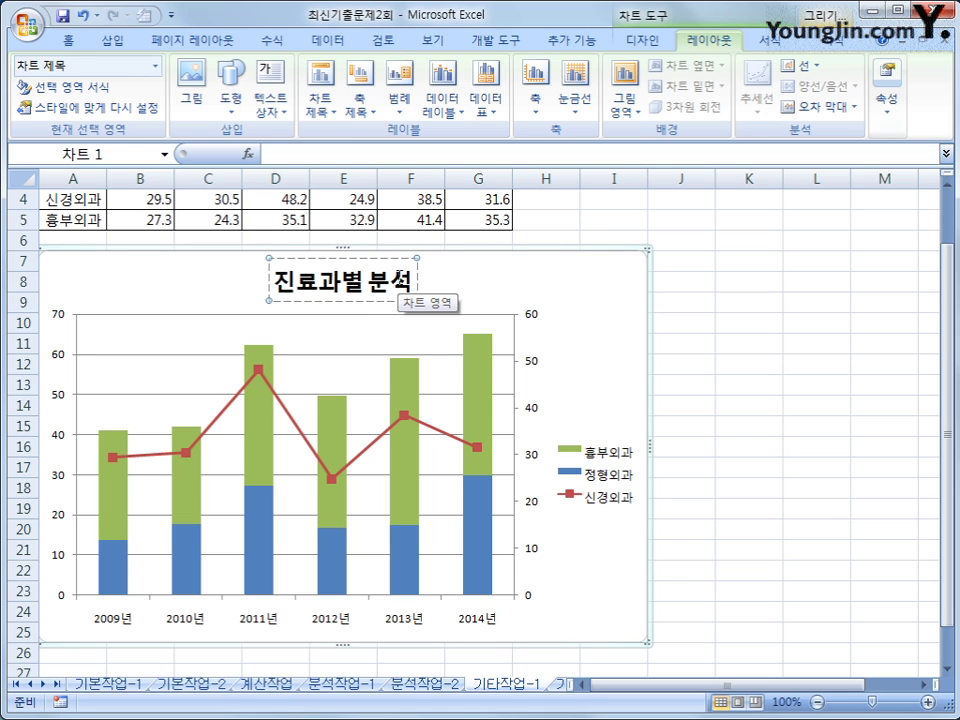
# Place the legend at the top of the chart and add inside-end (안쪽 끝에) data labels to the 흉부외과 series
pyautogui.click(402, 108)
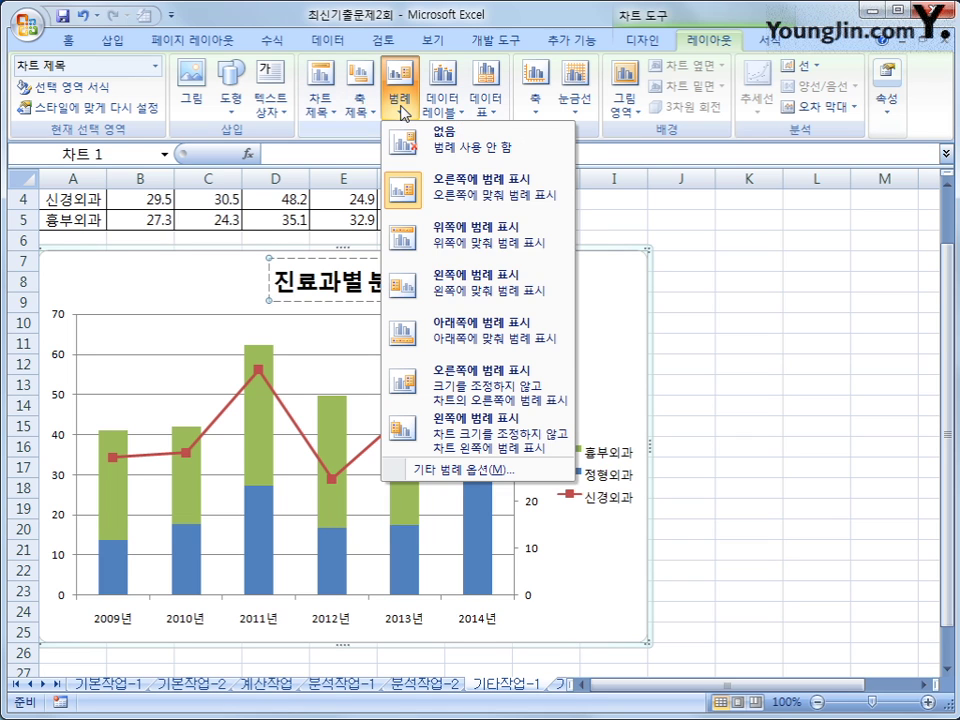
pyautogui.click(432, 243)
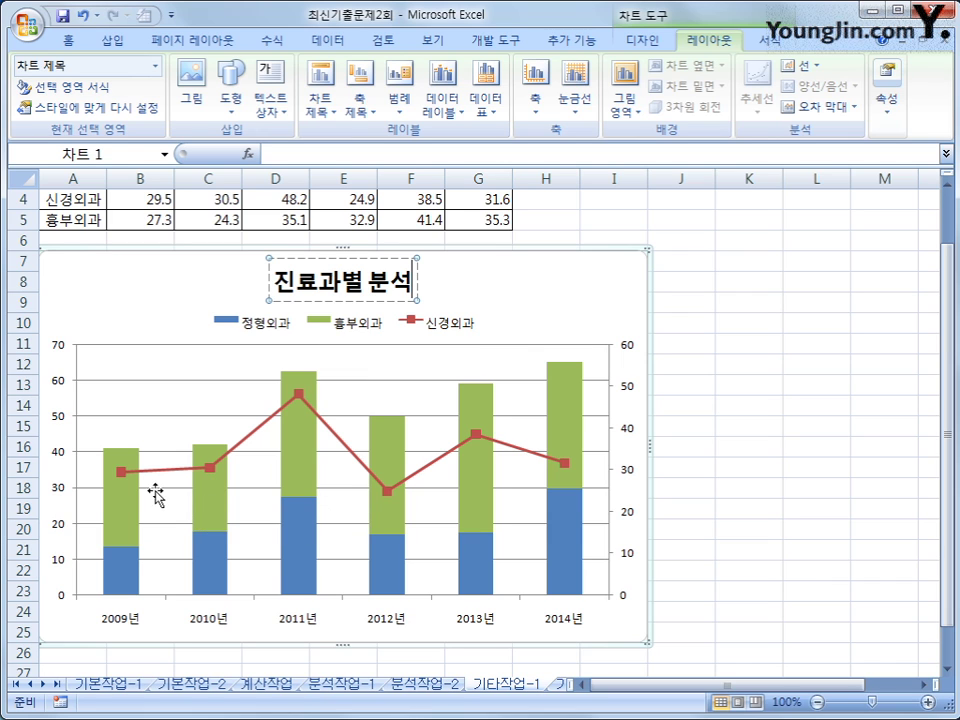
pyautogui.click(135, 523)
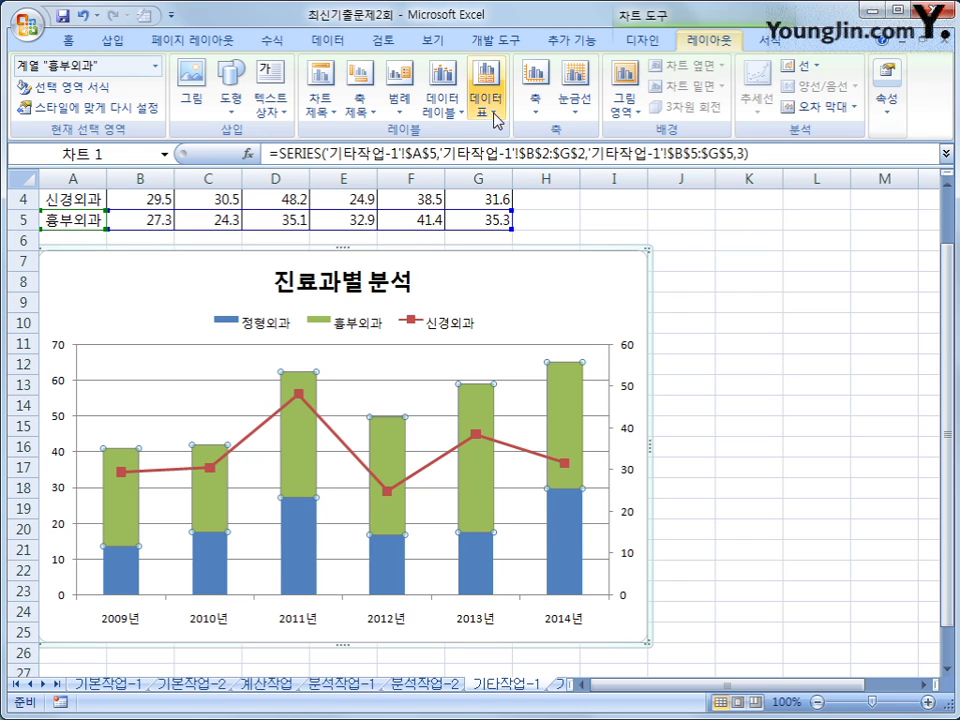
pyautogui.click(441, 106)
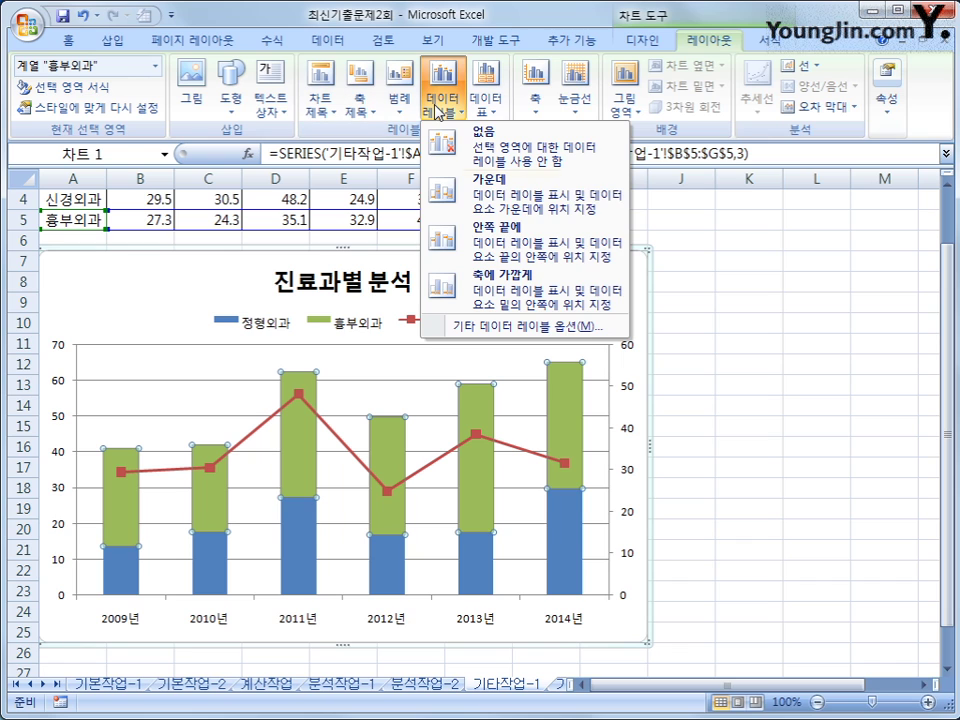
pyautogui.click(480, 256)
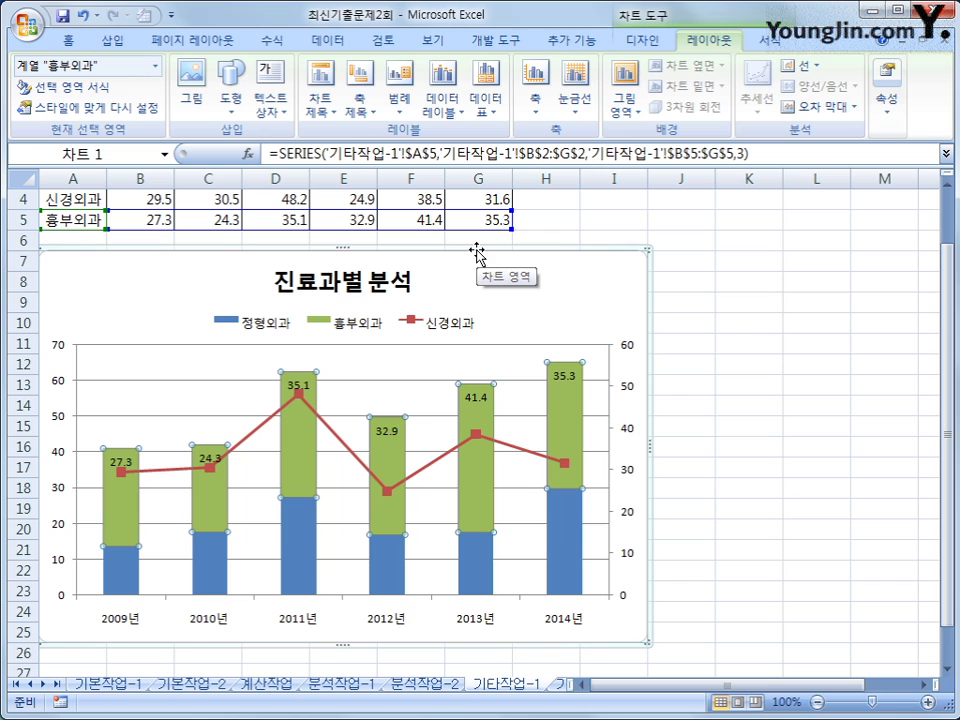
# Fix the chart's secondary vertical axis at minimum 10, maximum 60 and major unit 10
pyautogui.click(632, 566)
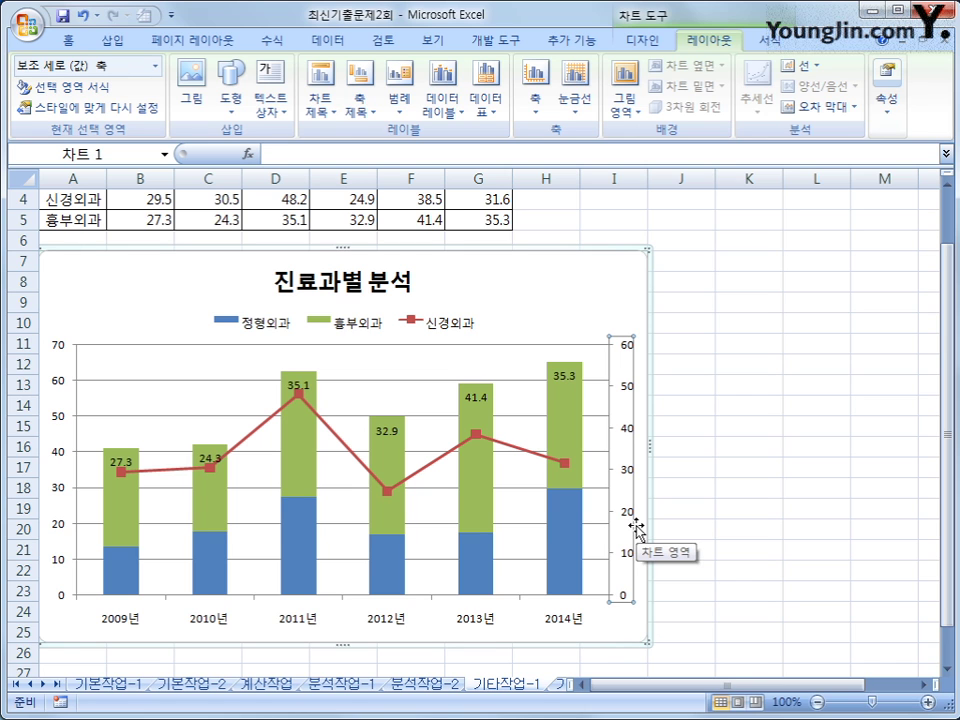
pyautogui.rightClick(633, 470)
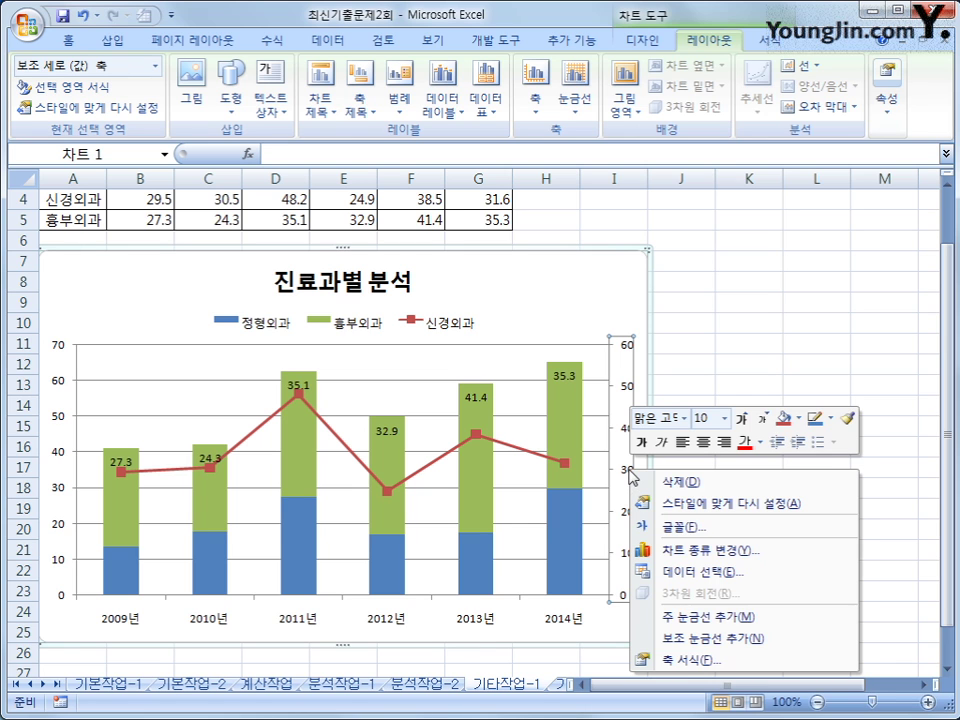
pyautogui.click(678, 660)
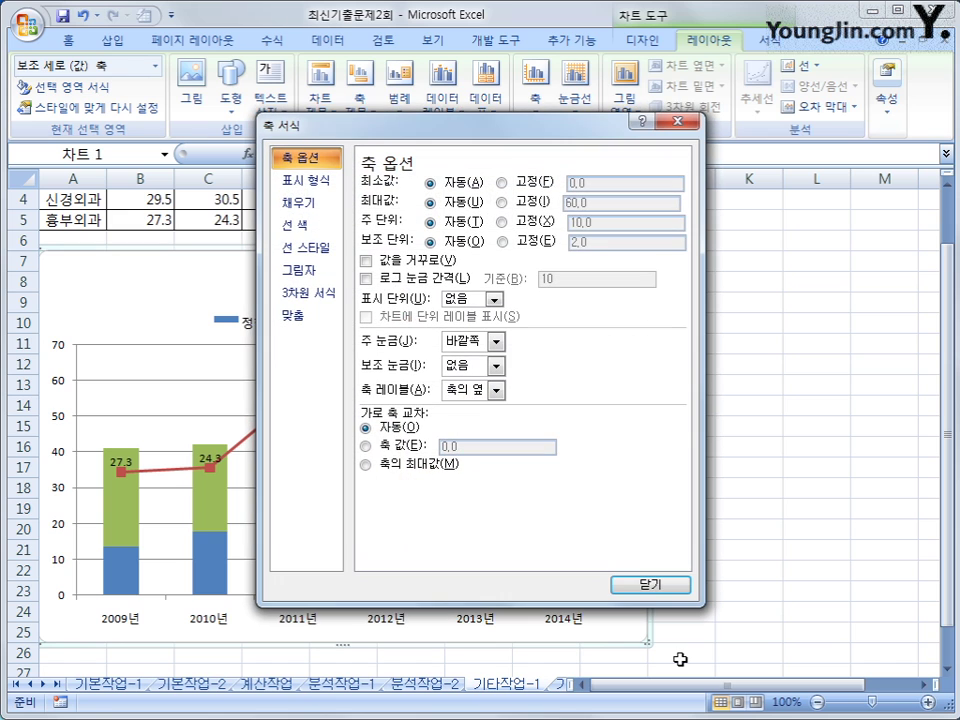
pyautogui.click(502, 182)
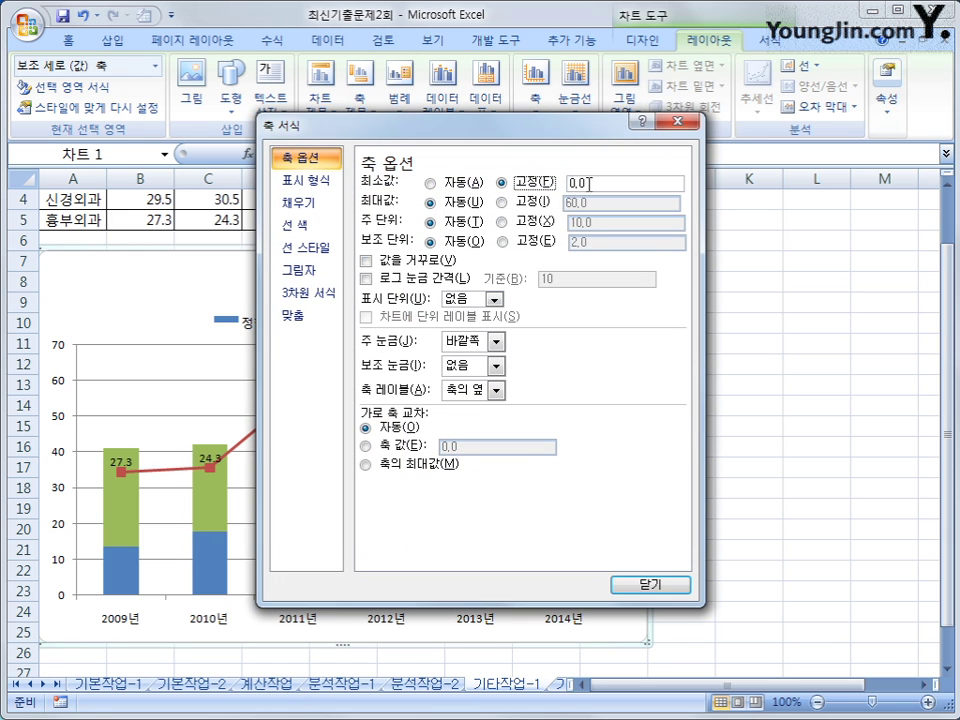
pyautogui.write('10')
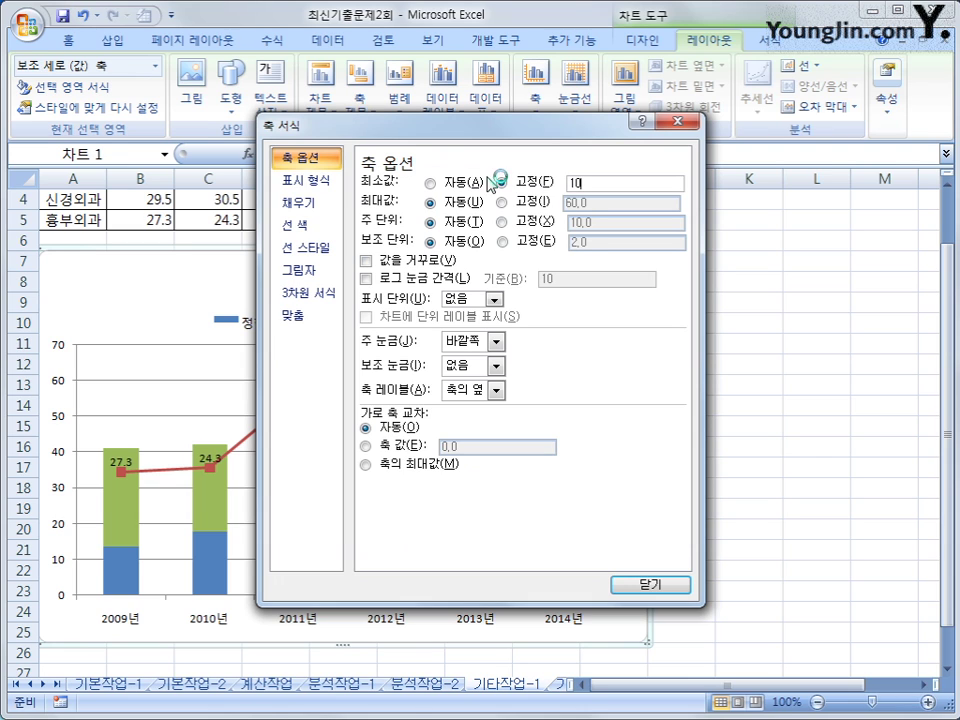
pyautogui.click(520, 202)
pyautogui.press('Tab')
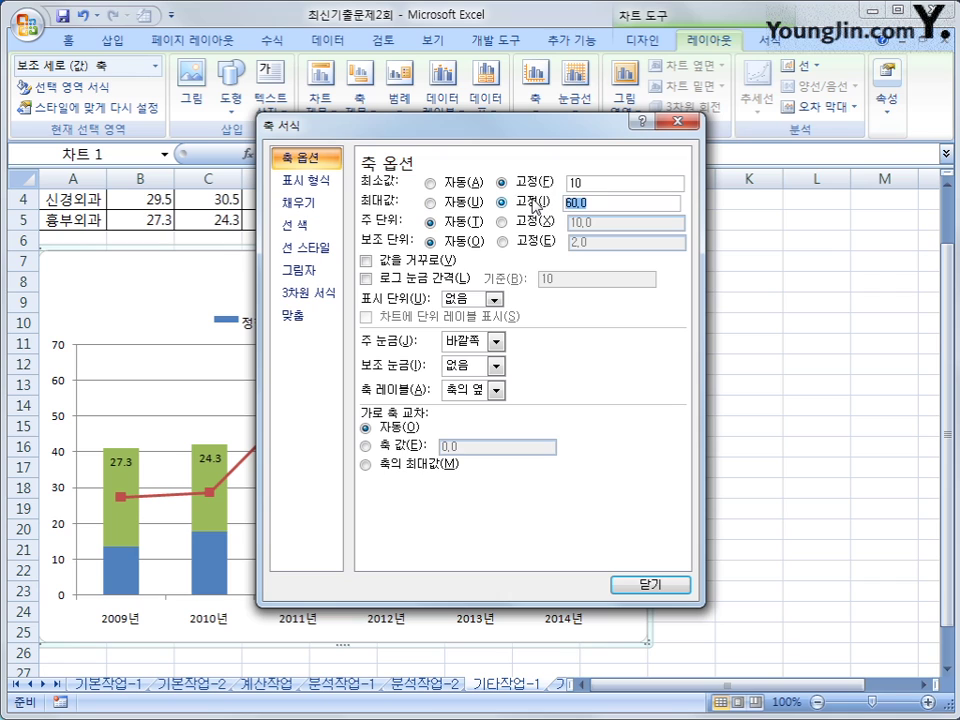
pyautogui.write('60')
pyautogui.click(530, 222)
pyautogui.press('Tab')
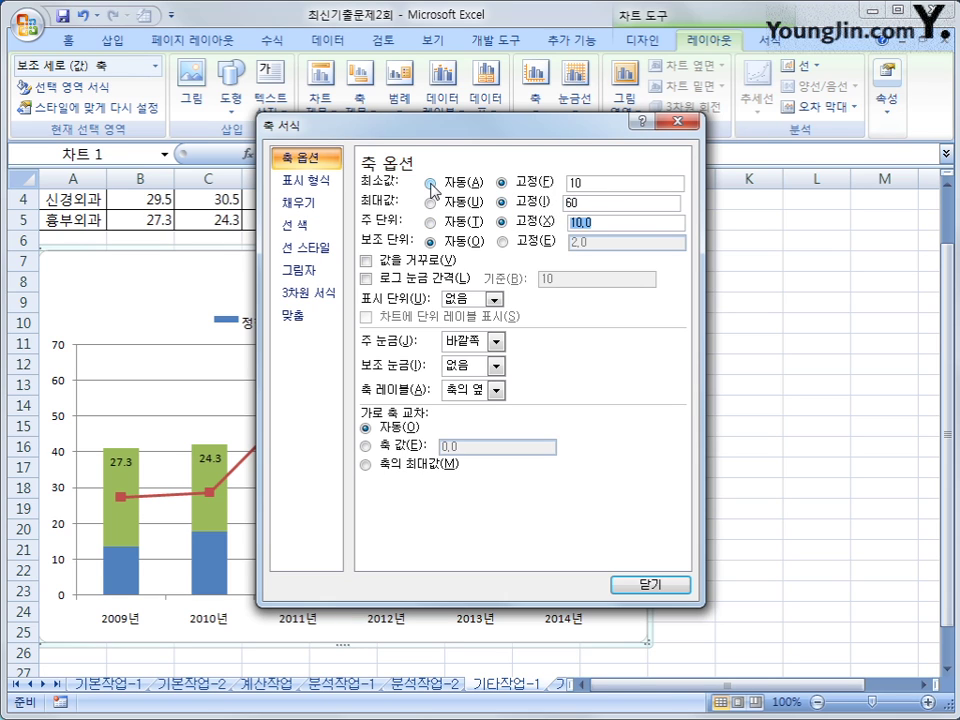
pyautogui.write('10')
pyautogui.click(664, 598)
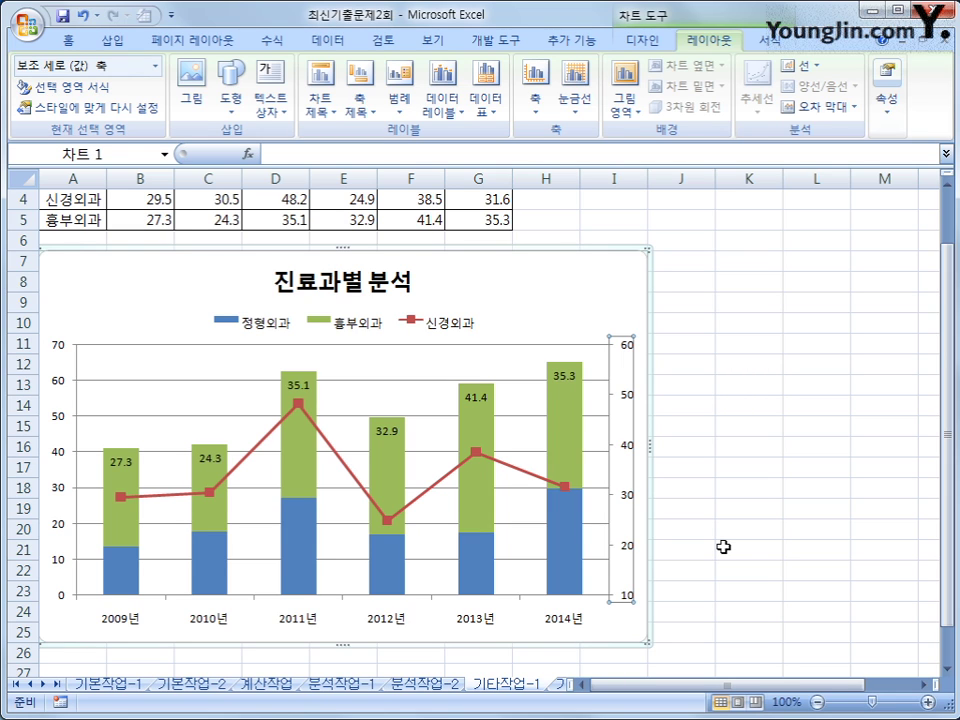
# Give the chart area border rounded corners (둥근 모서리)
pyautogui.click(587, 282)
pyautogui.rightClick(587, 282)
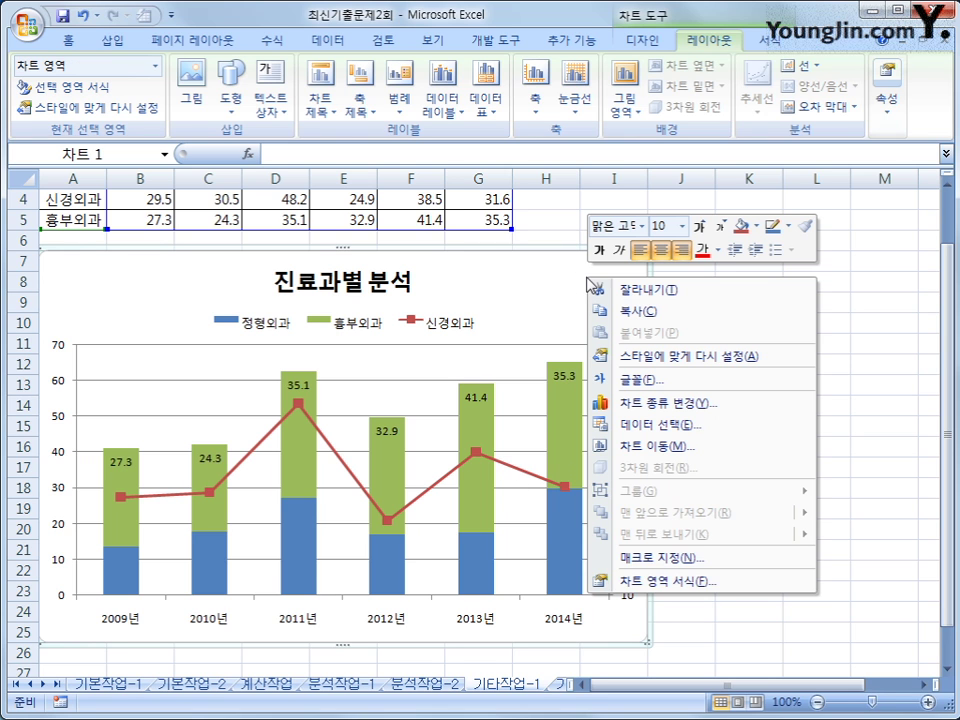
pyautogui.click(690, 585)
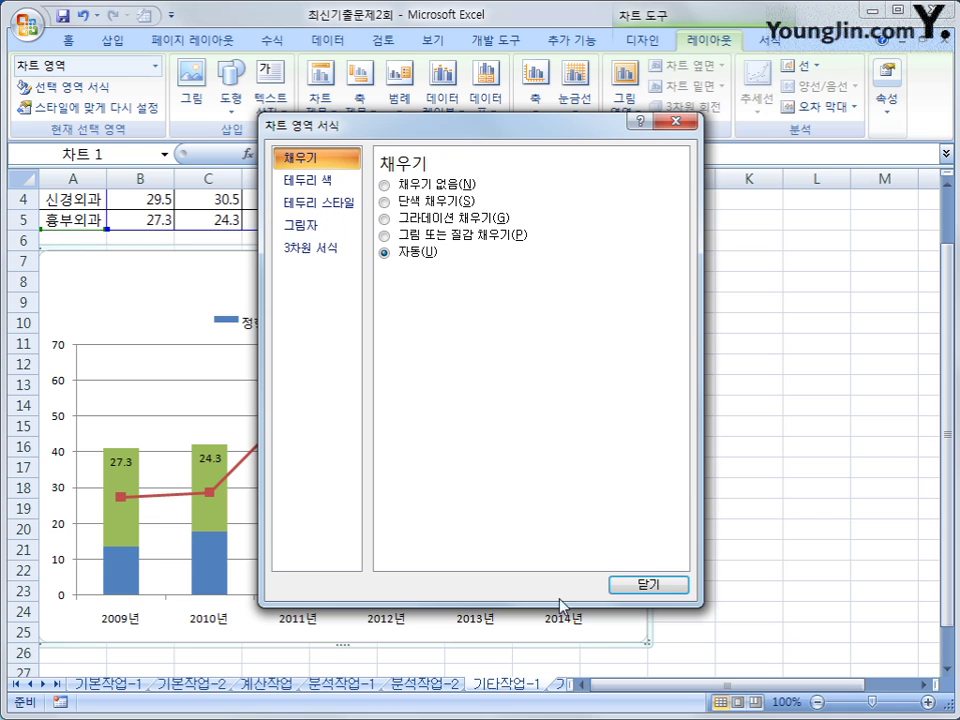
pyautogui.click(318, 202)
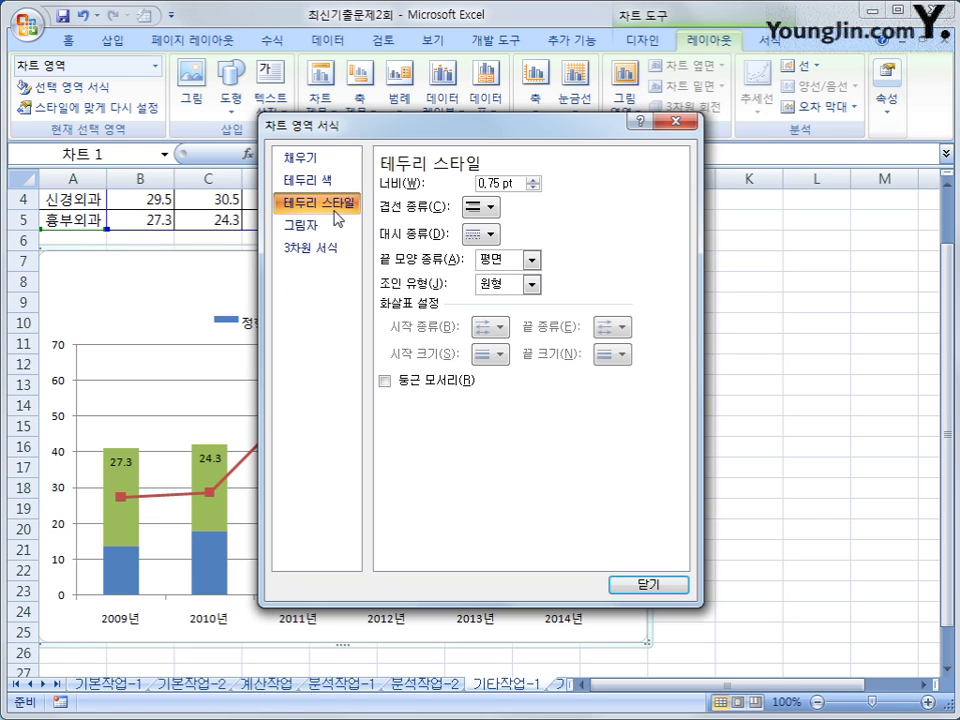
pyautogui.click(414, 382)
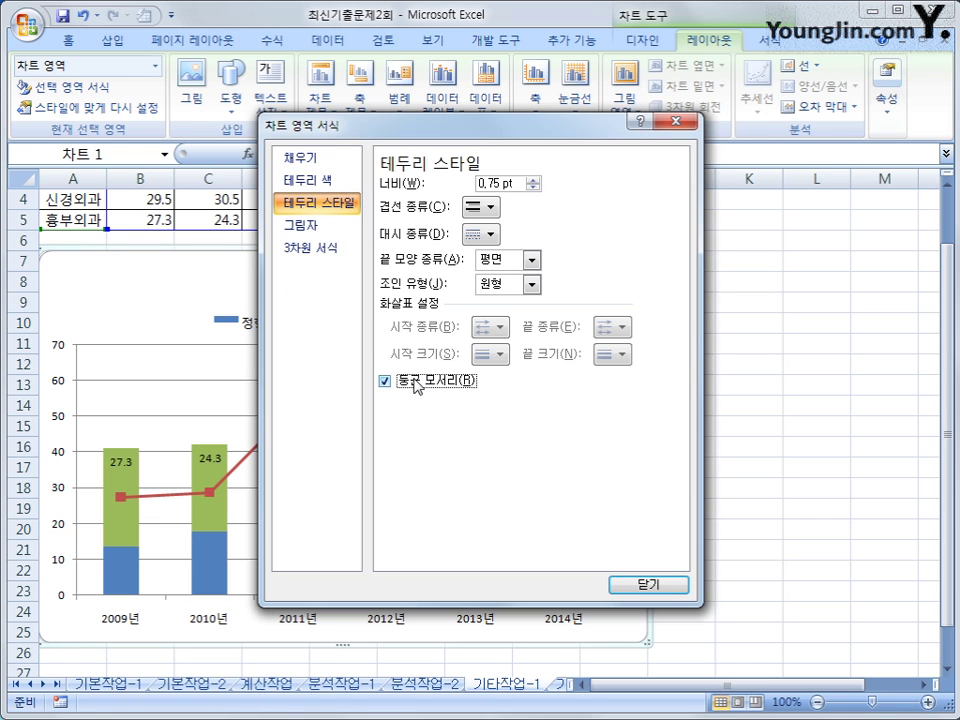
# Apply the centred outer (바깥쪽) shadow preset to the chart area and deselect the chart
pyautogui.click(327, 226)
pyautogui.click(480, 189)
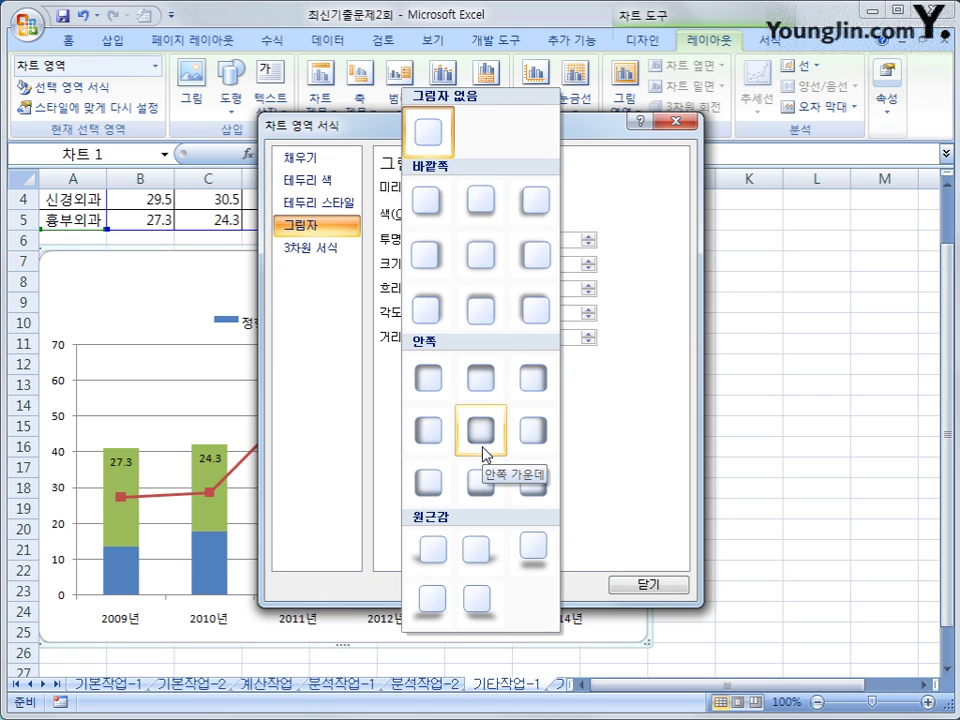
pyautogui.click(478, 258)
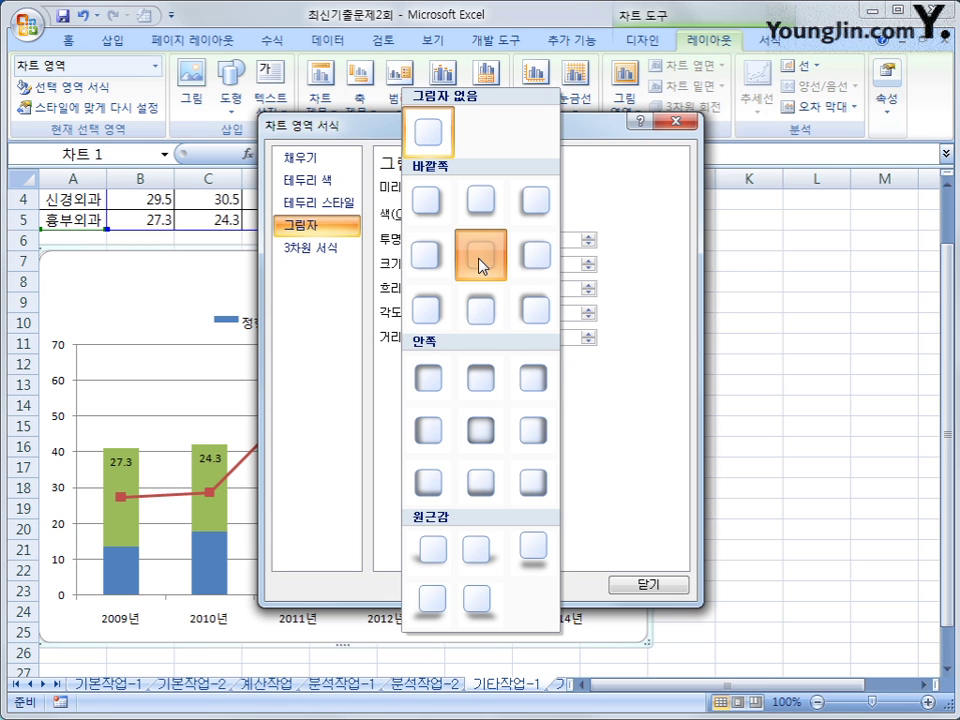
pyautogui.click(479, 261)
pyautogui.click(650, 585)
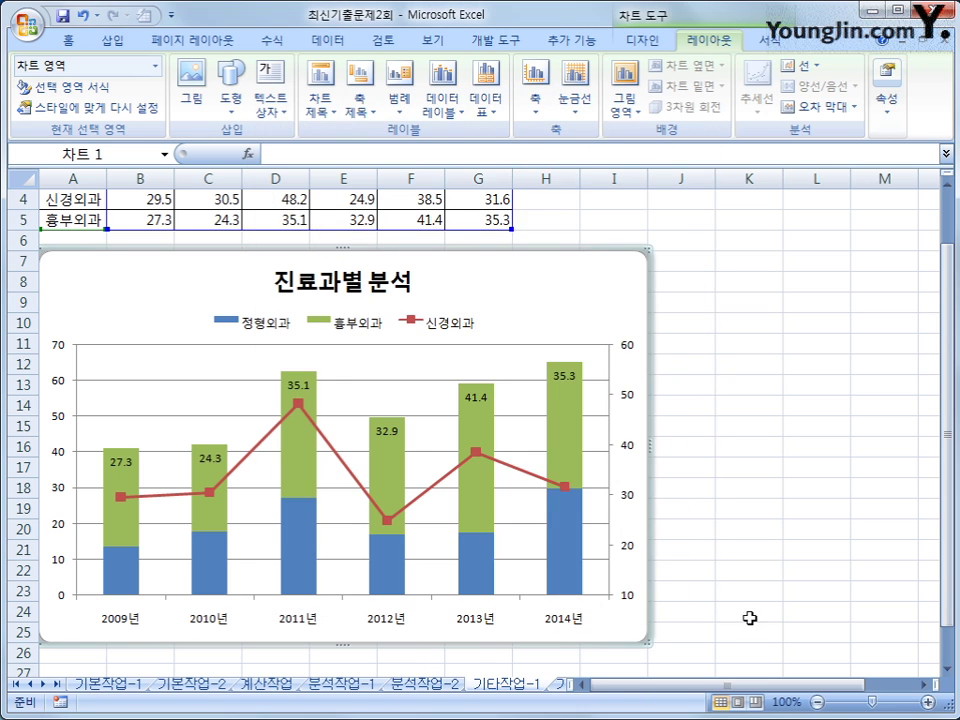
pyautogui.click(768, 628)
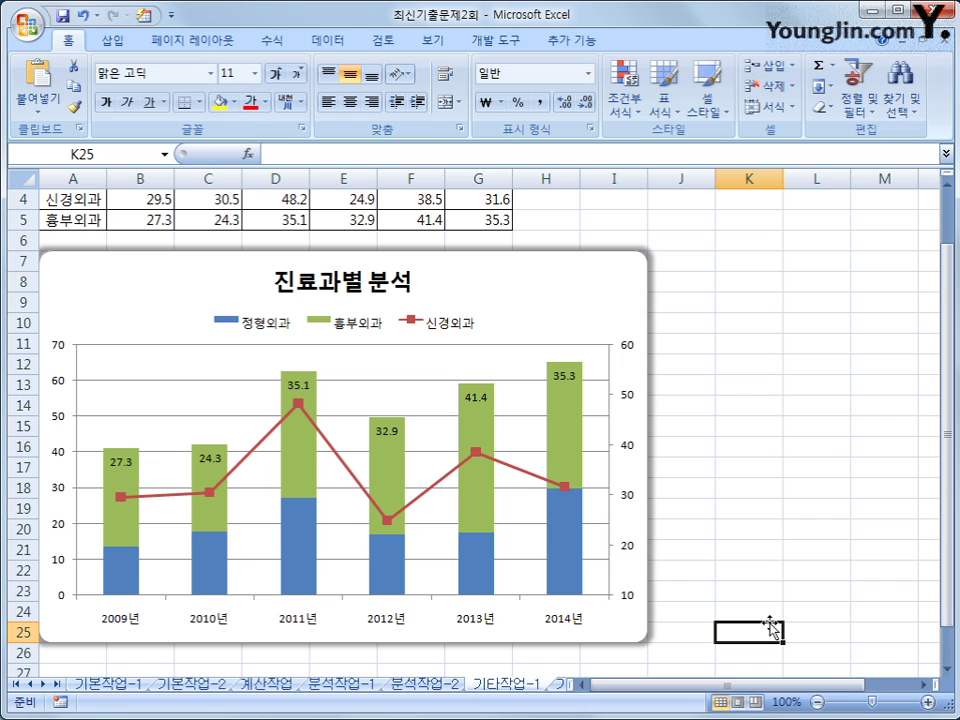
# On sheet 기타작업-2, turn on design mode and open the click event procedure of the 보험입력 command button
pyautogui.click(566, 684)
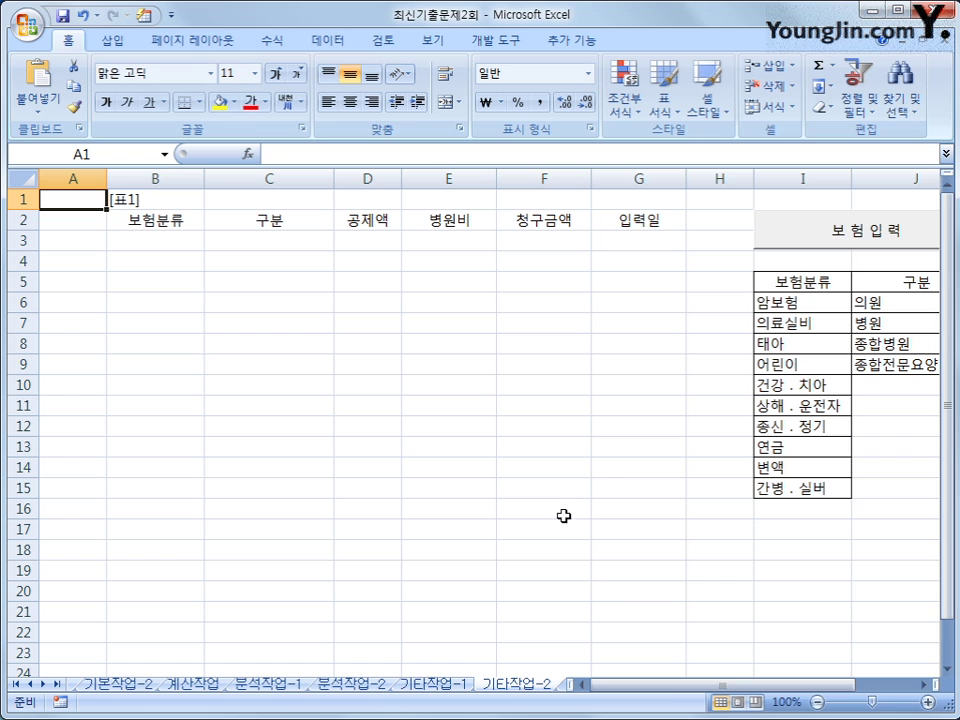
pyautogui.click(492, 44)
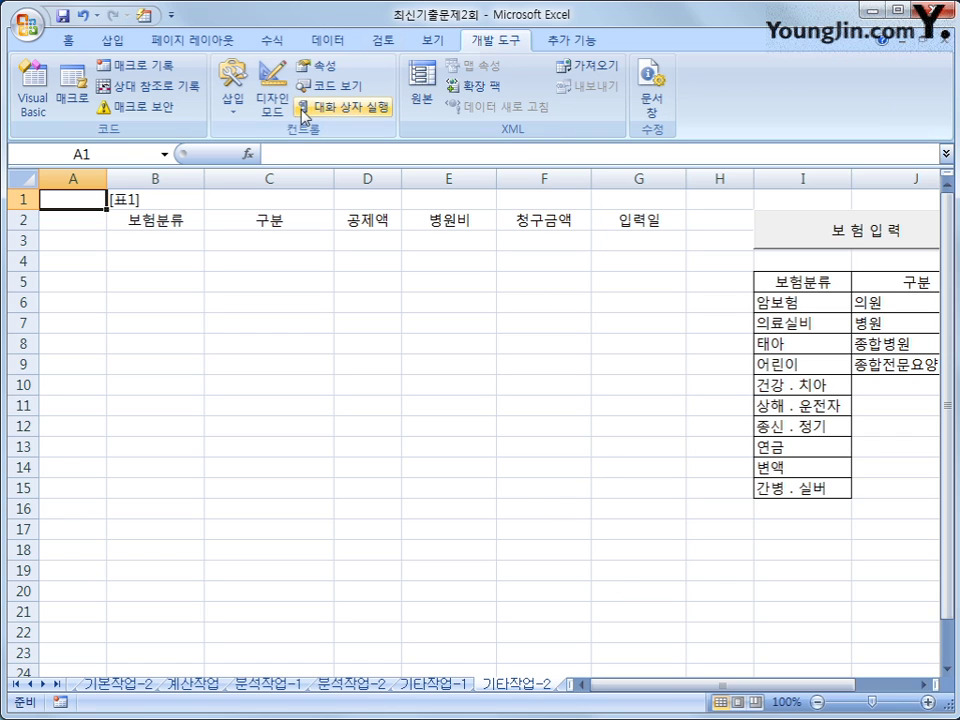
pyautogui.click(272, 98)
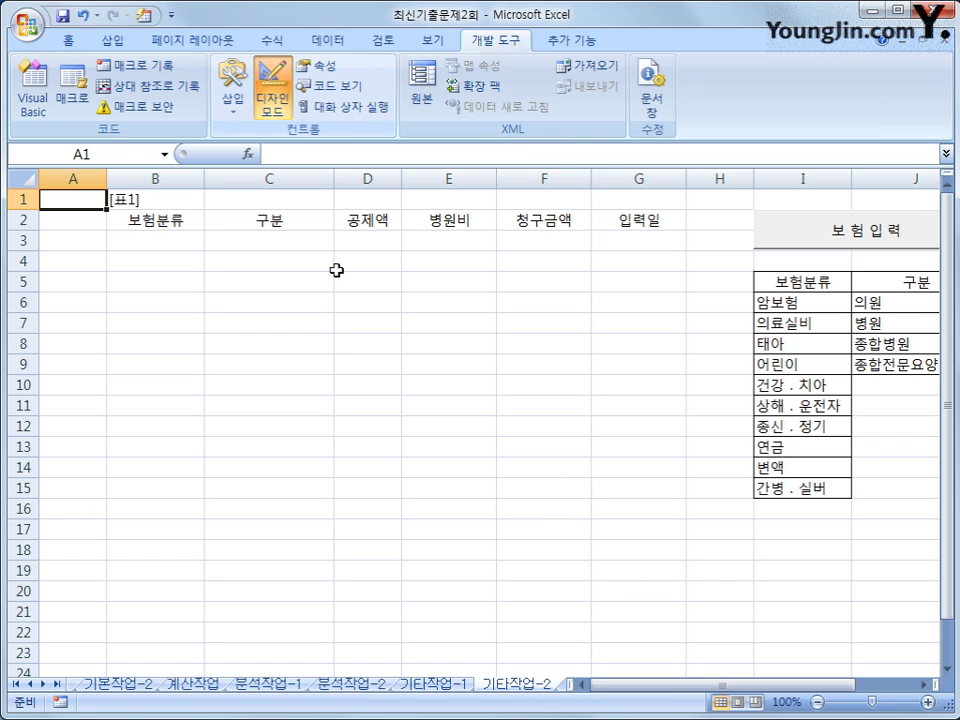
pyautogui.click(806, 238)
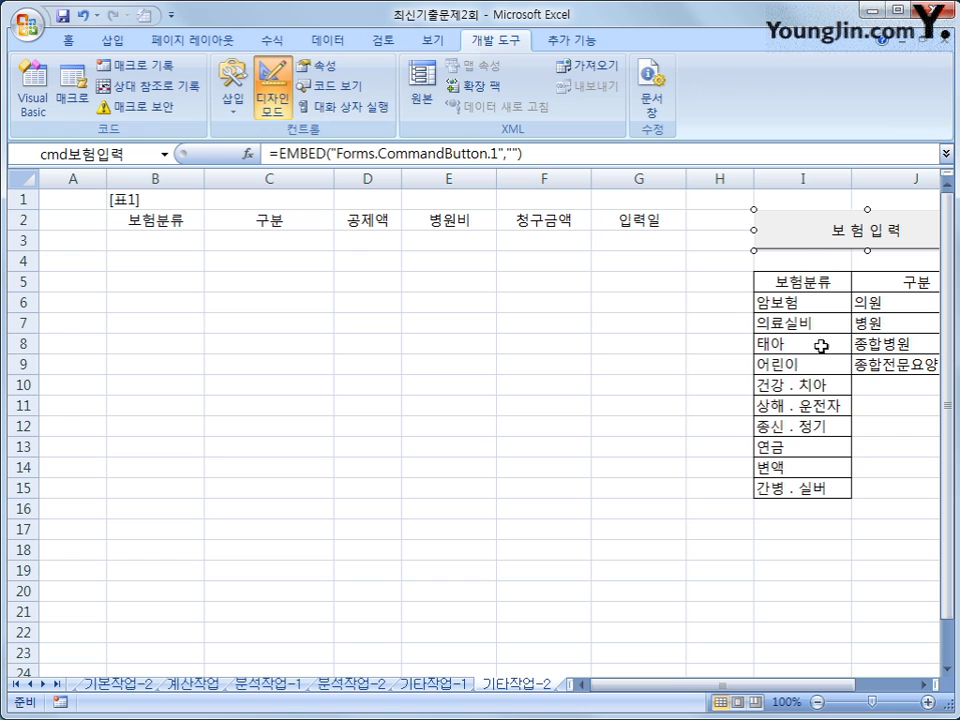
pyautogui.doubleClick(830, 236)
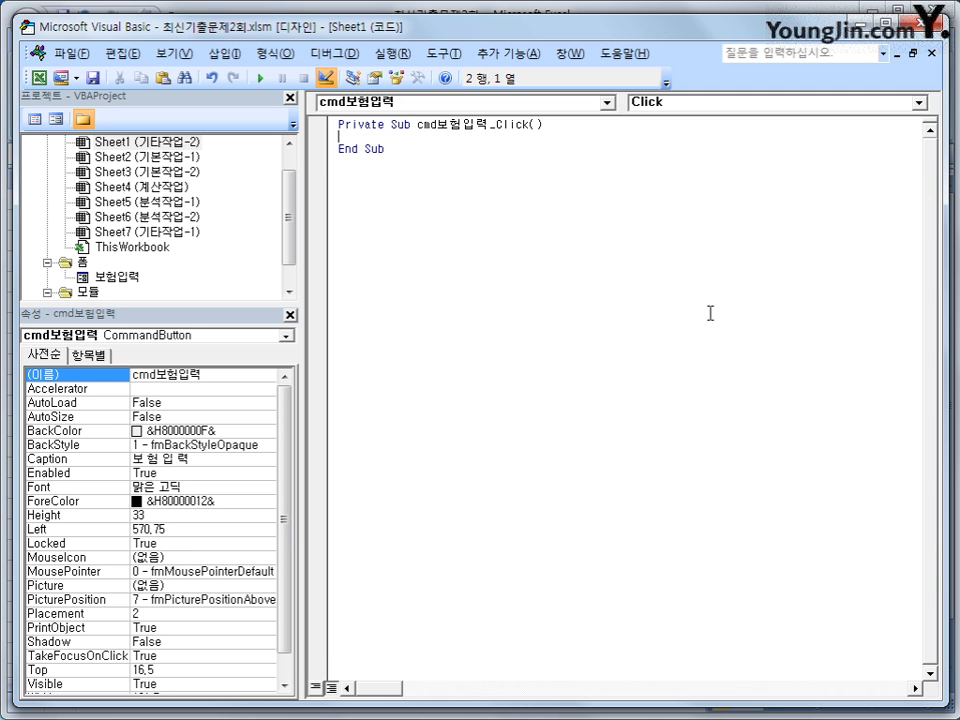
# Add the line 보험입력.Show to the cmd보험입력_Click procedure
pyautogui.press('Tab')
pyautogui.write('보험입ㄹㅕㄱ.sh')
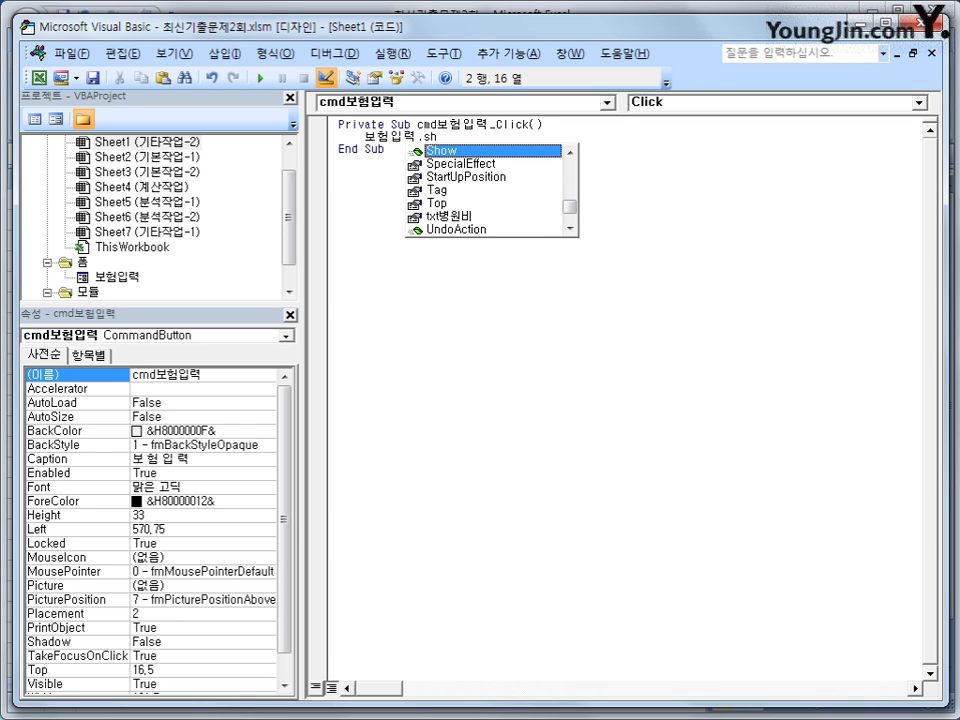
pyautogui.press('Tab')
pyautogui.click(710, 313)
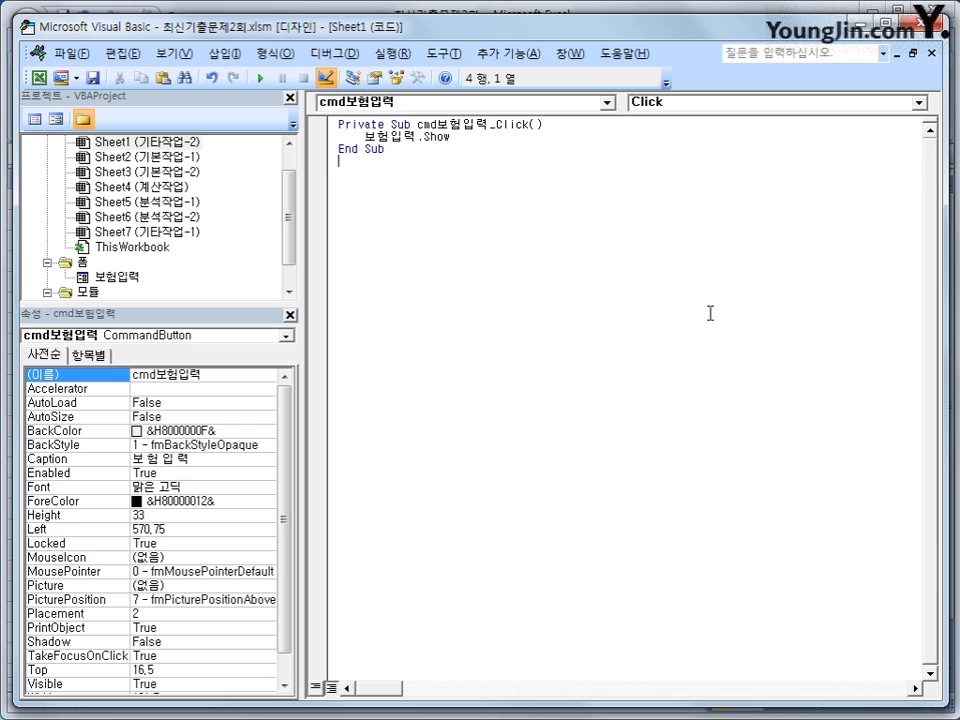
# Open the code of the 보험입력 form and create its UserForm_Initialize event procedure
pyautogui.click(101, 280)
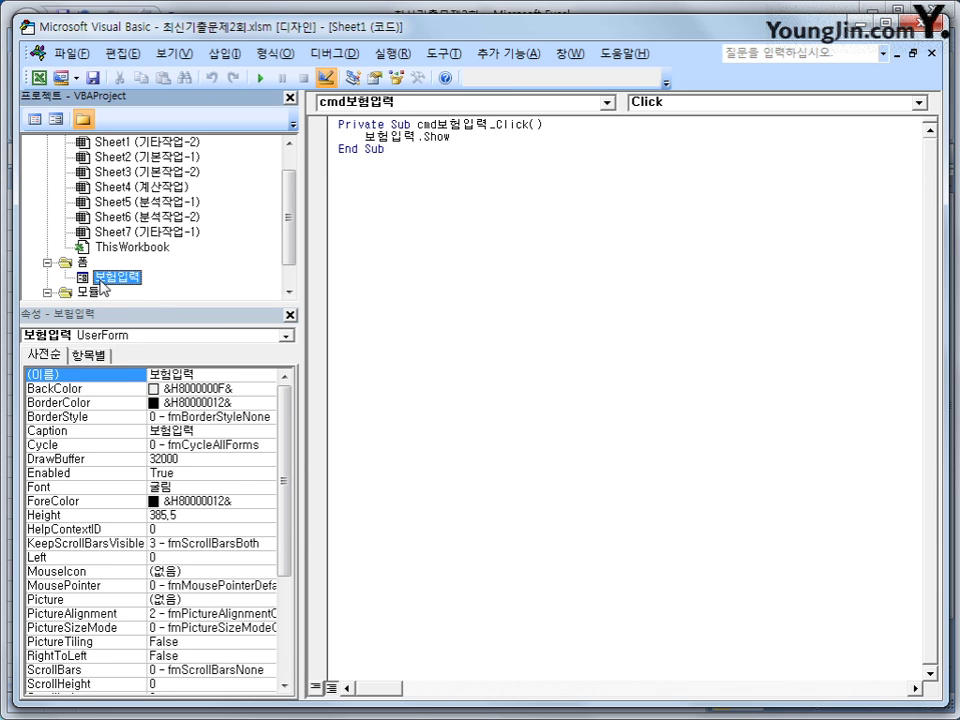
pyautogui.click(34, 119)
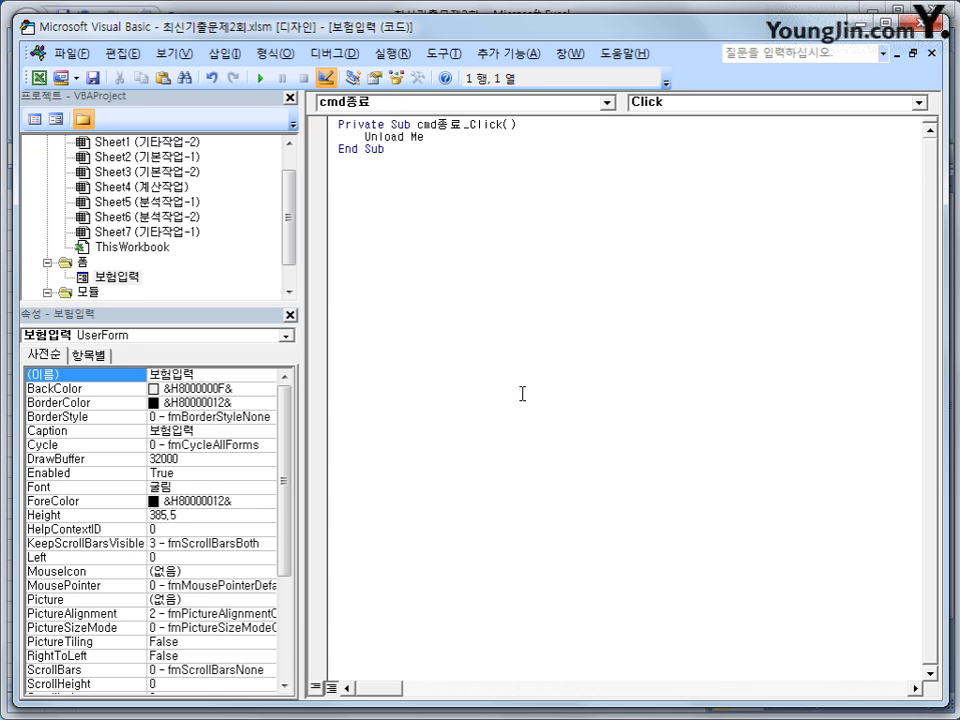
pyautogui.click(460, 105)
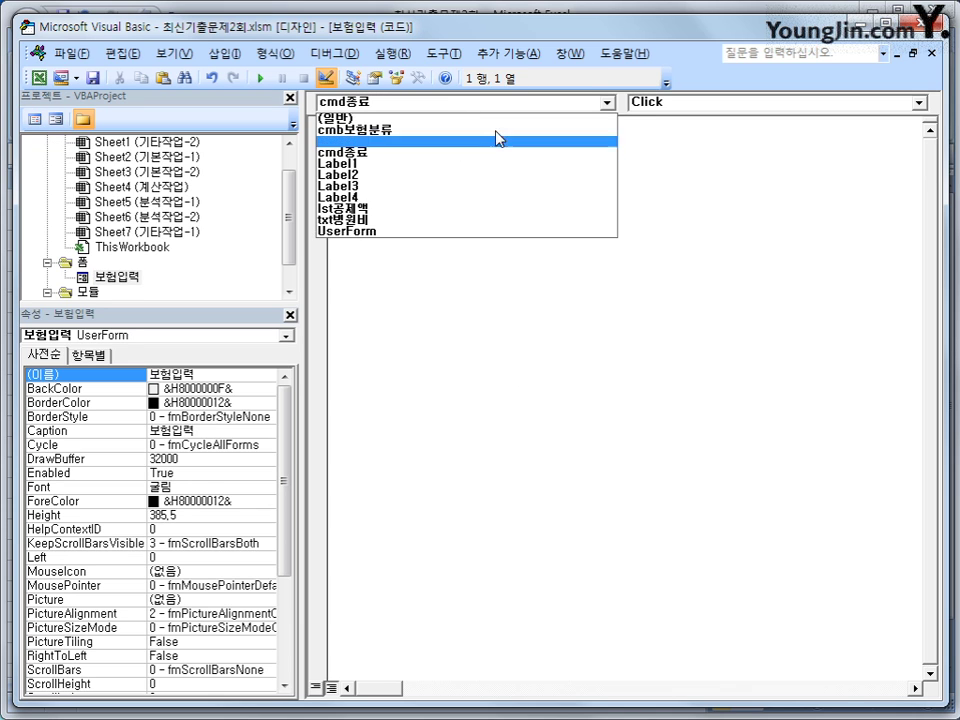
pyautogui.click(450, 234)
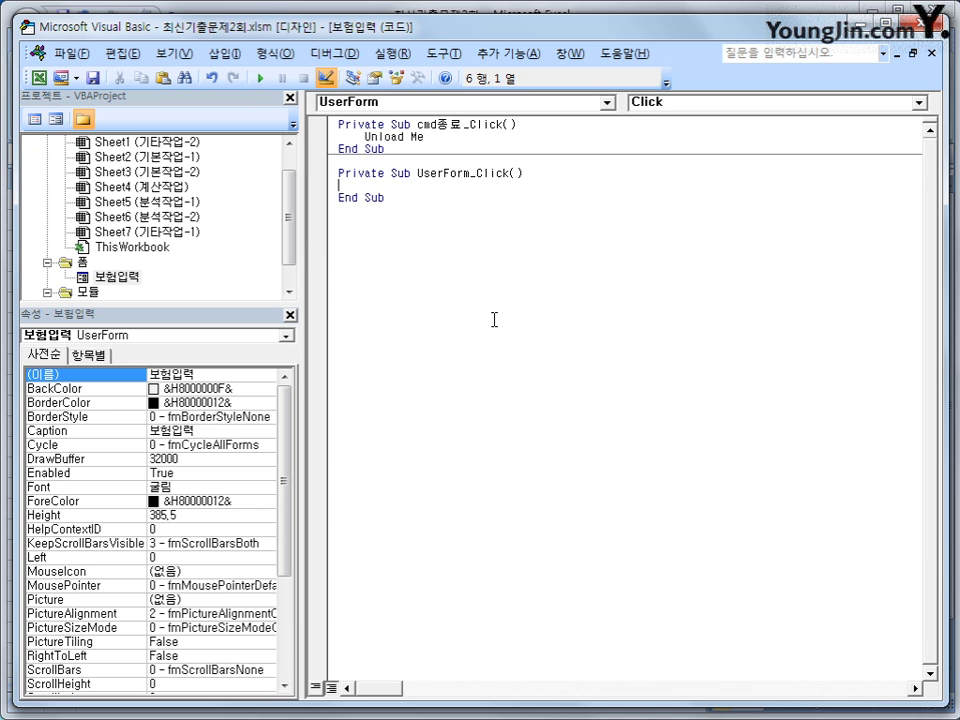
pyautogui.click(690, 102)
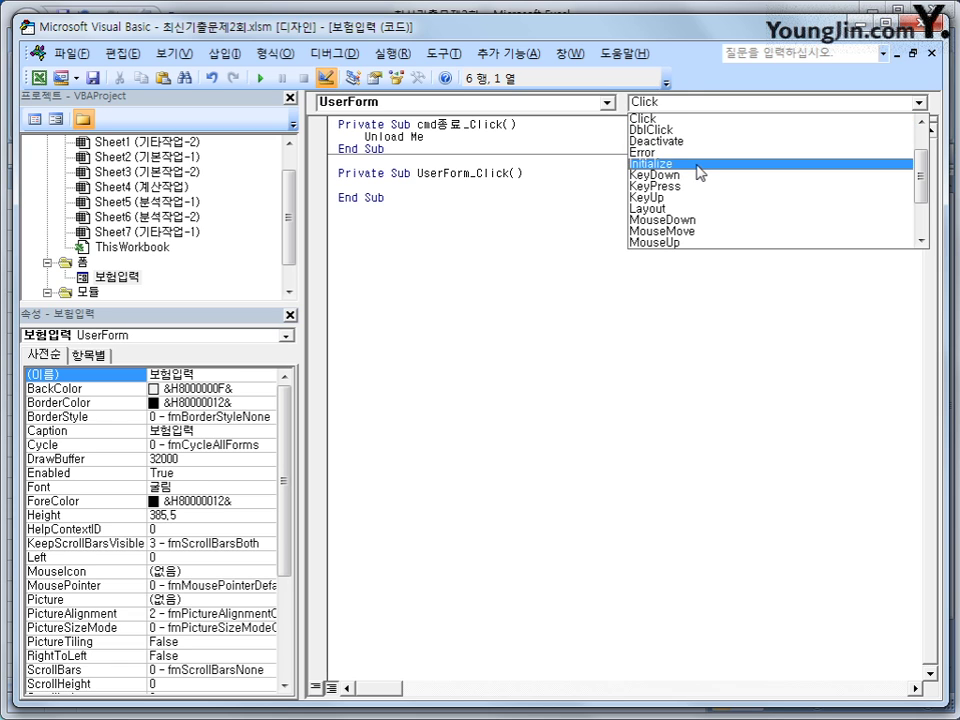
pyautogui.click(700, 164)
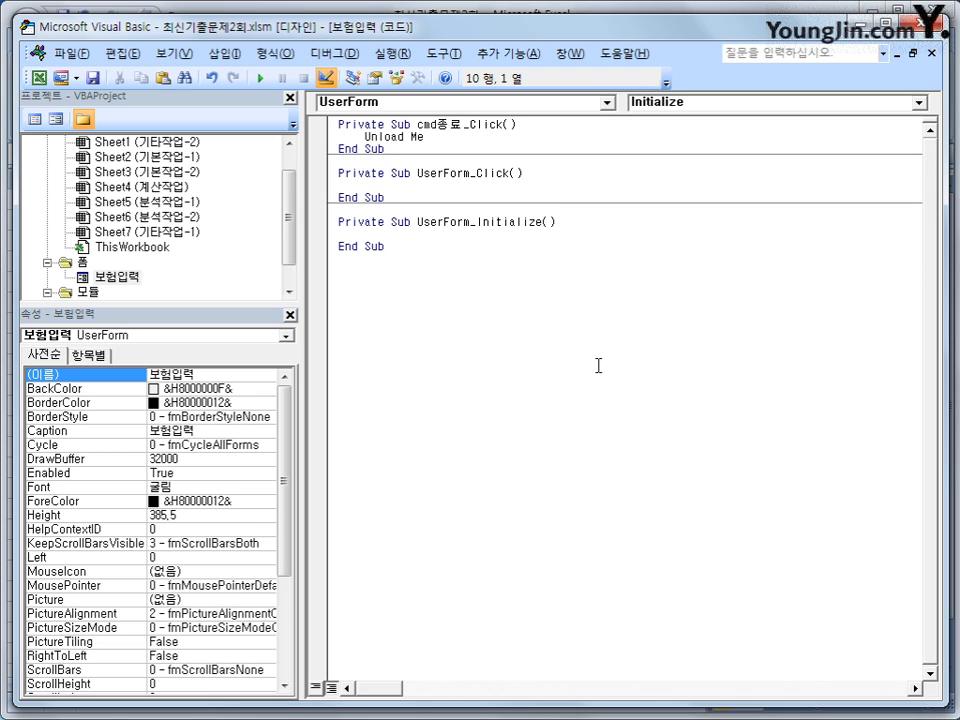
# In UserForm_Initialize, set cmb보험분류.RowSource = "I6:I15"
pyautogui.press('Tab')
pyautogui.write('cmb보험분')
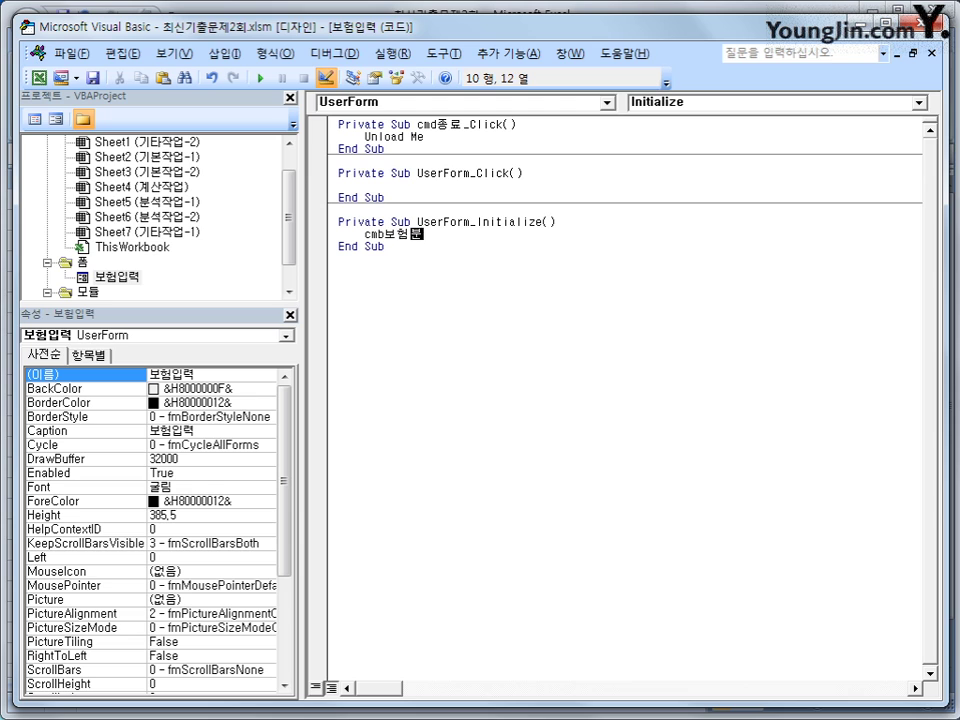
pyautogui.write('류.')
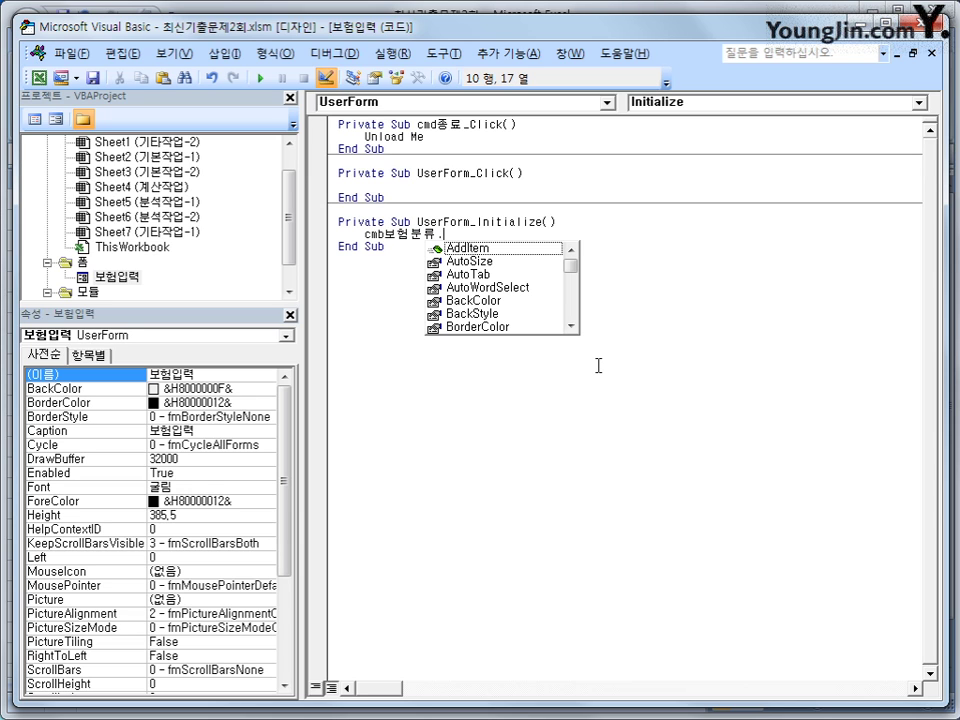
pyautogui.write('ro')
pyautogui.write('wSource =')
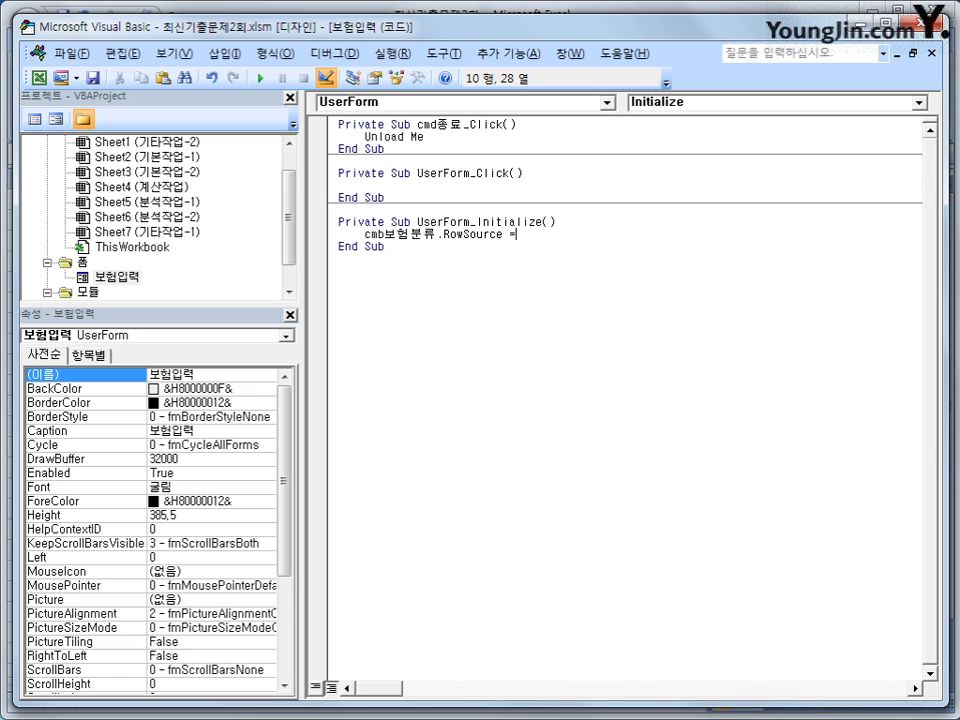
pyautogui.write('"I6:I15"')
pyautogui.press('Return')
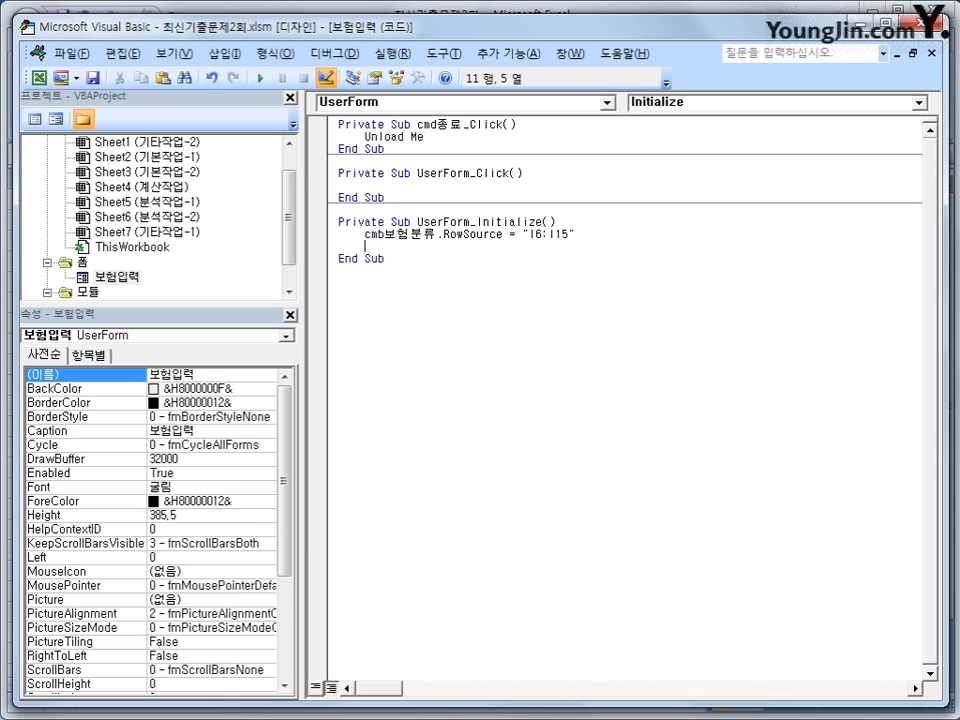
# In UserForm_Initialize, set lst공제액.RowSource = "J5:K9" on the line below the combo box source
pyautogui.write('lst공제액.r')
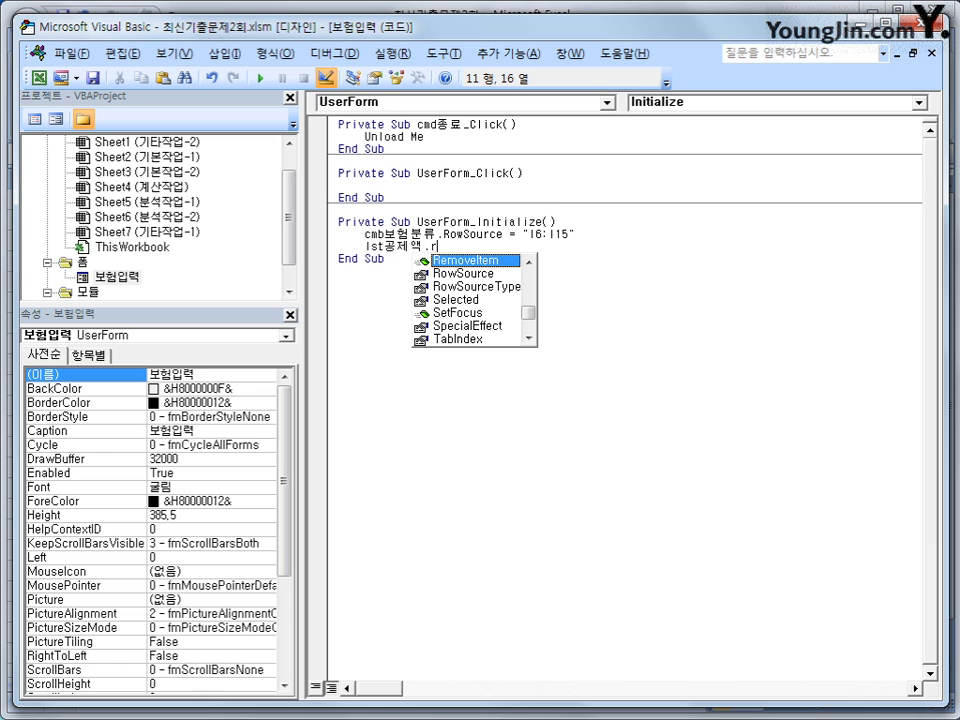
pyautogui.write('o')
pyautogui.press('Tab')
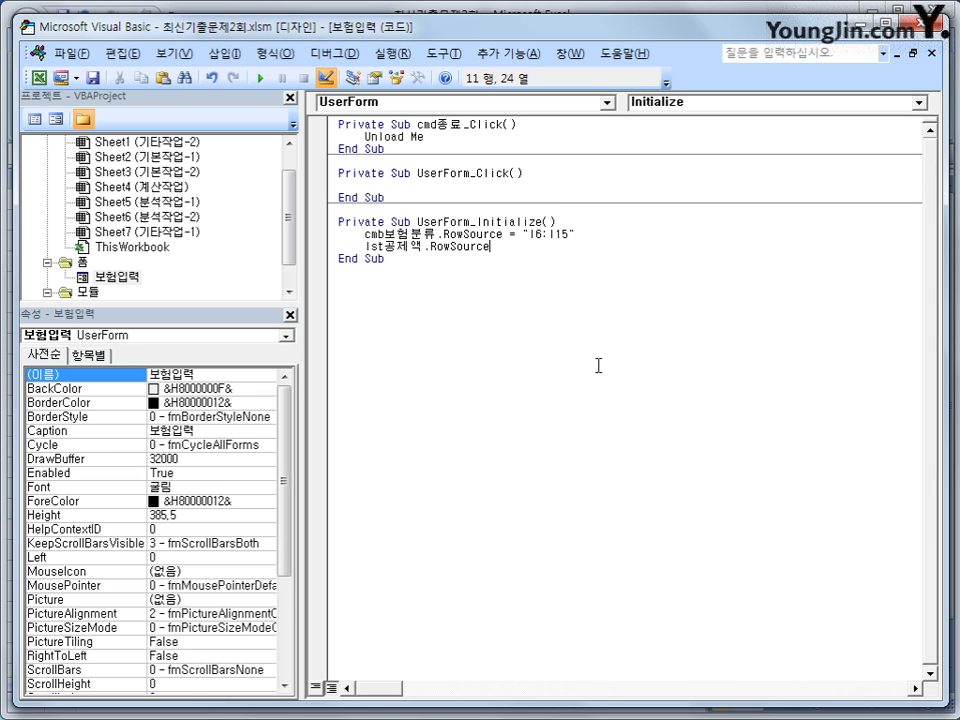
pyautogui.write('= "J5:K9')
pyautogui.press('Return')
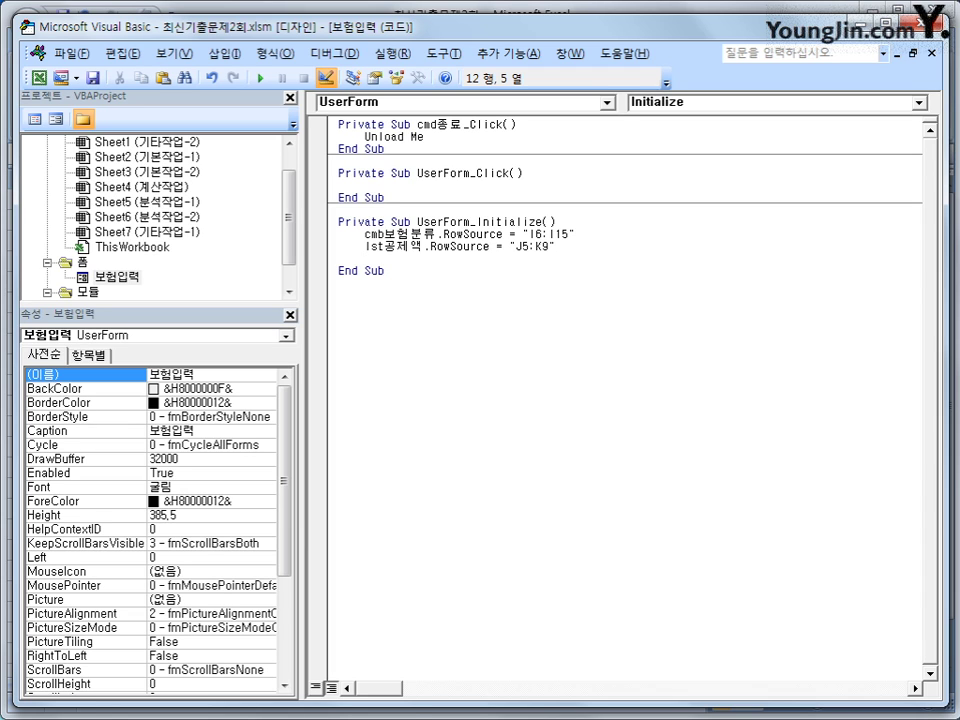
# Add the line lst공제액.ColumnCount = 2 to UserForm_Initialize
pyautogui.write('lst공제액.')
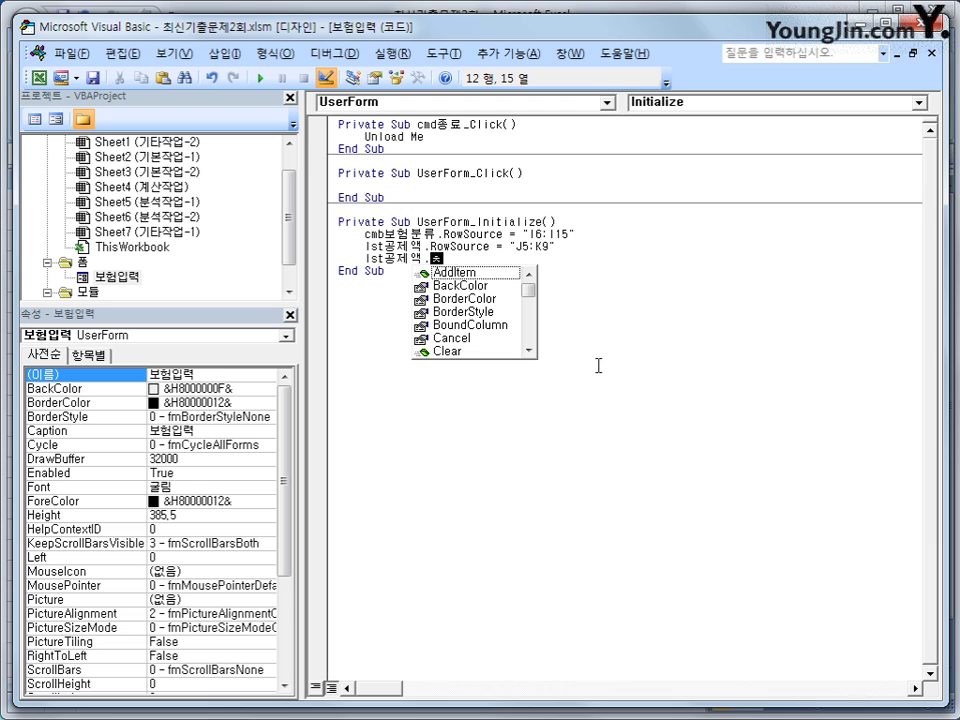
pyautogui.write('cou')
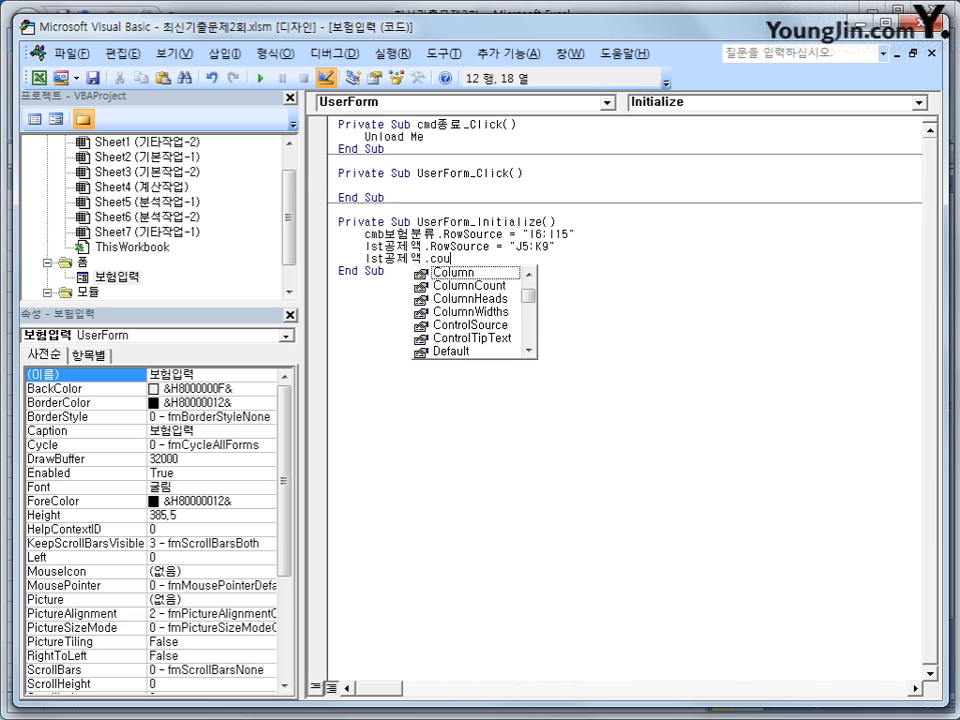
pyautogui.press('Down')
pyautogui.press('Tab')
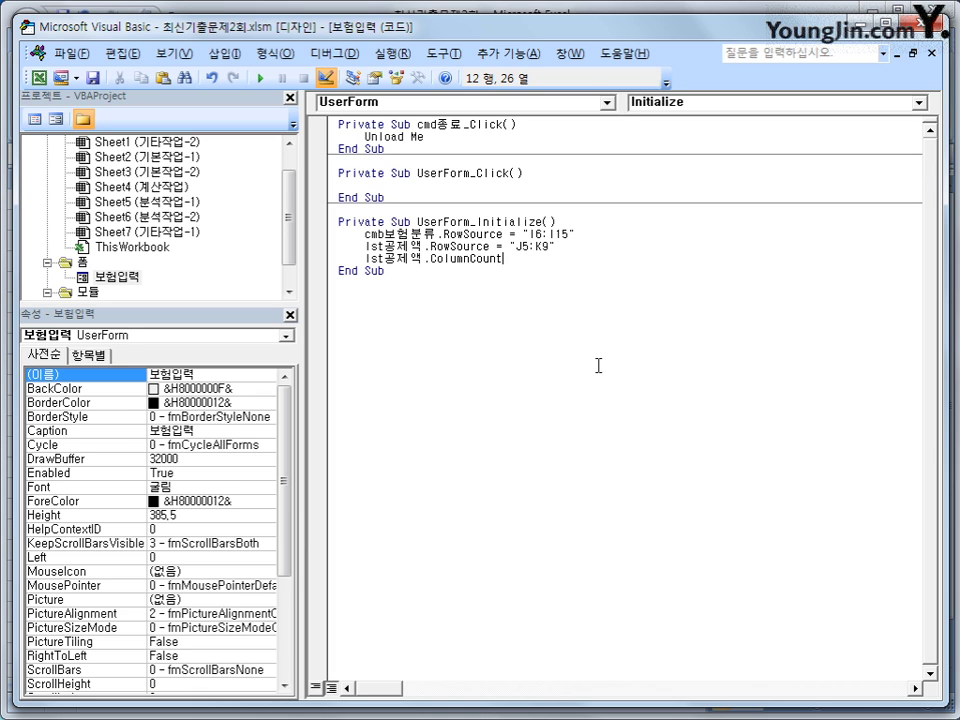
pyautogui.write('=2')
pyautogui.press('Return')
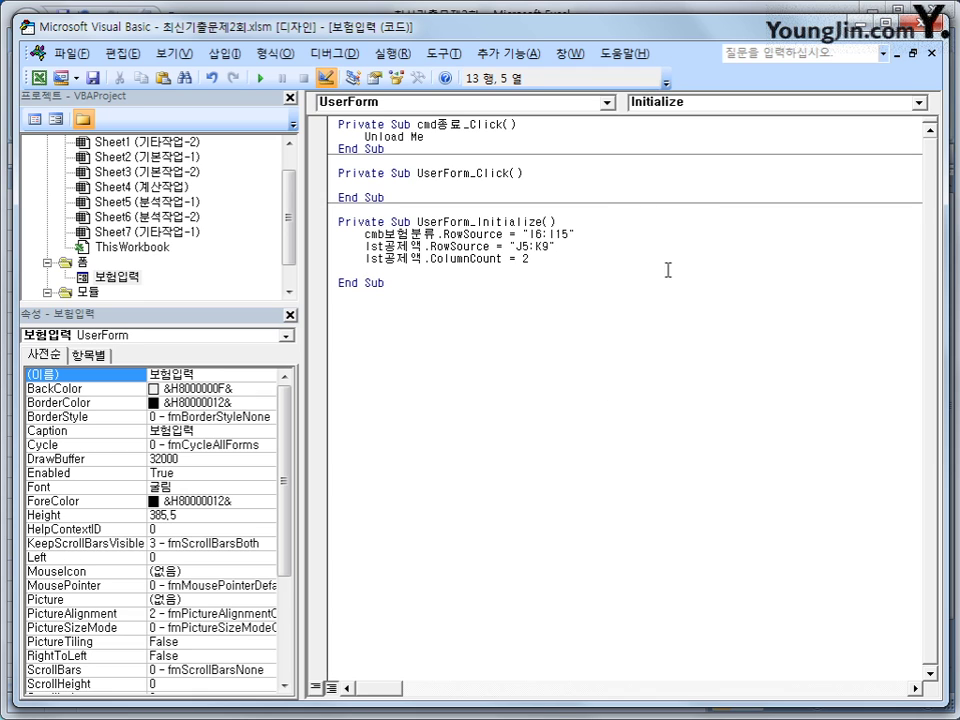
# Switch to Excel and check the combo box source range I6:I15 on sheet 기타작업-2
pyautogui.click(606, 251)
pyautogui.click(606, 232)
pyautogui.click(38, 78)
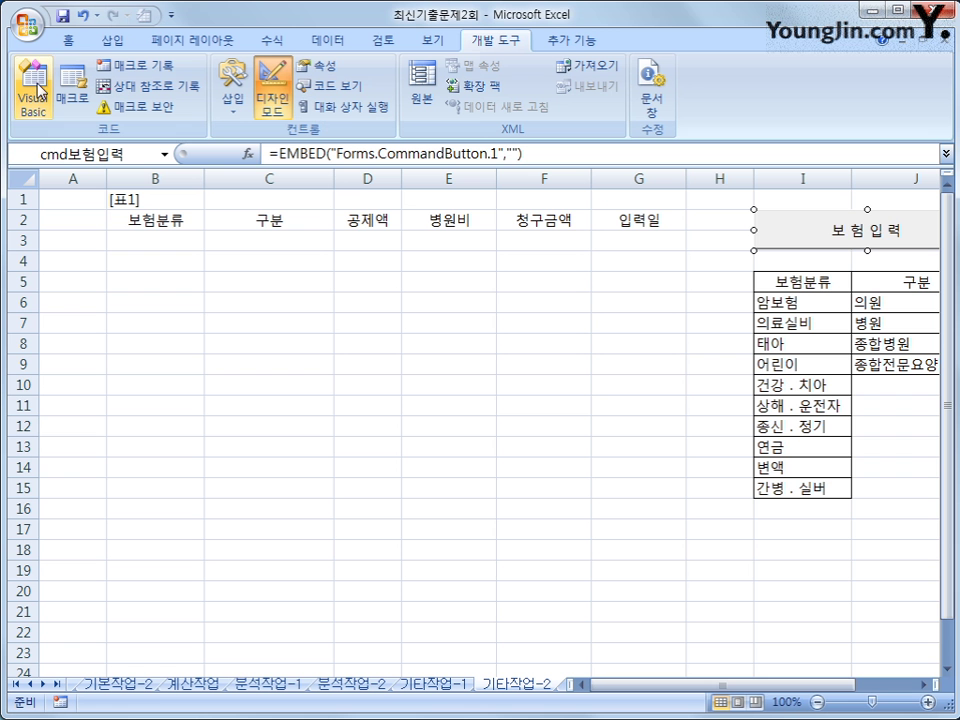
pyautogui.moveTo(797, 302); pyautogui.dragTo(800, 487)
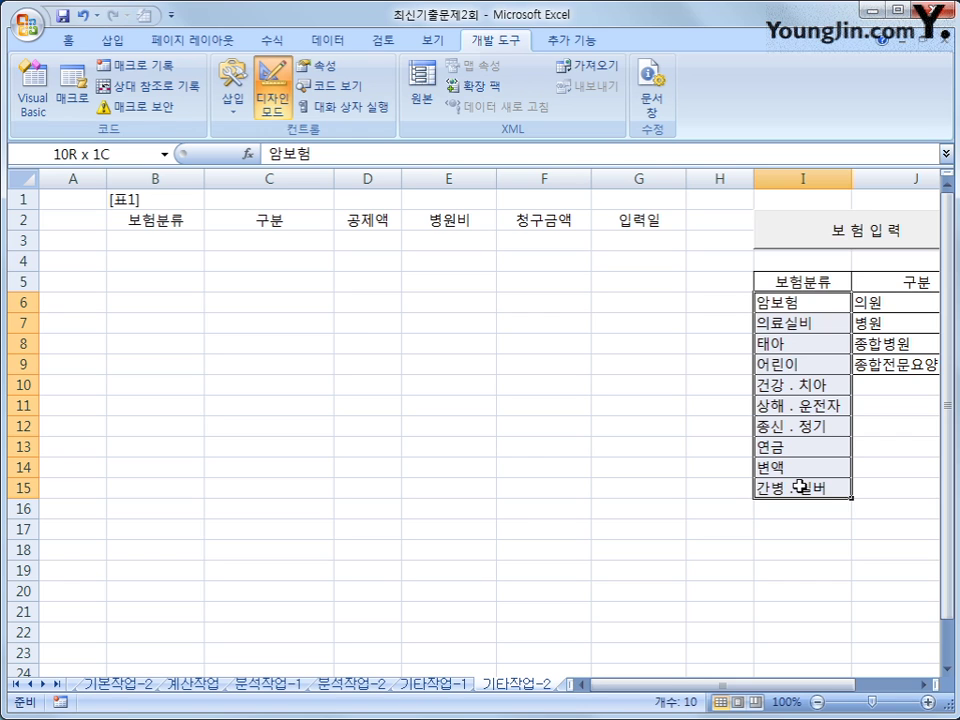
pyautogui.click(797, 302)
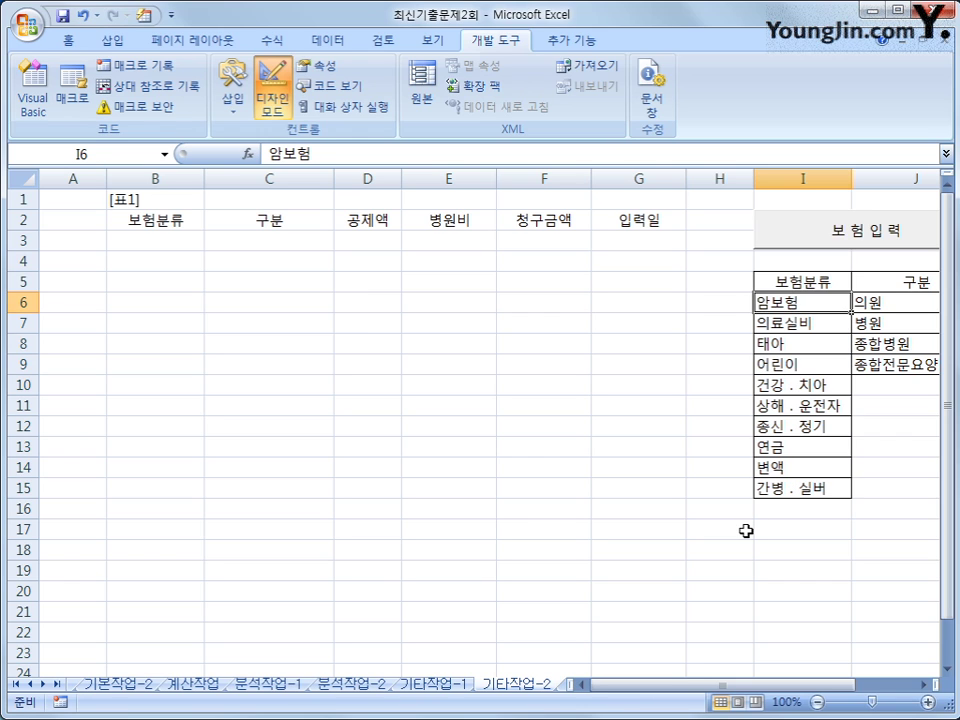
# Turn off design mode and open the 보험입력 form from its sheet button, moving it clear of the 보험분류 table
pyautogui.click(272, 108)
pyautogui.click(765, 231)
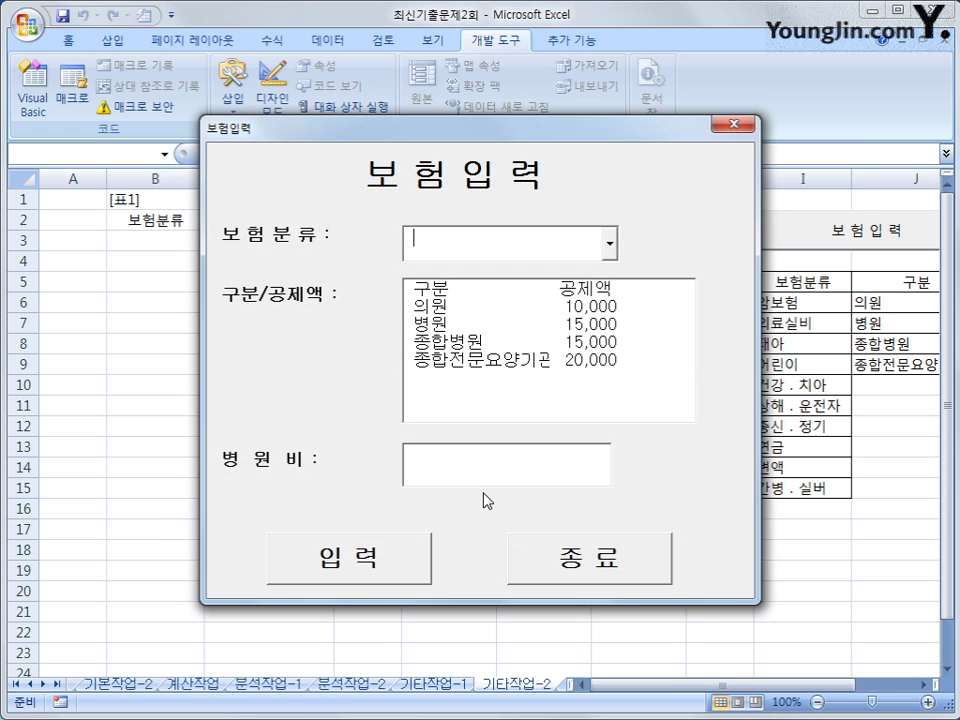
pyautogui.moveTo(450, 130); pyautogui.dragTo(366, 155)
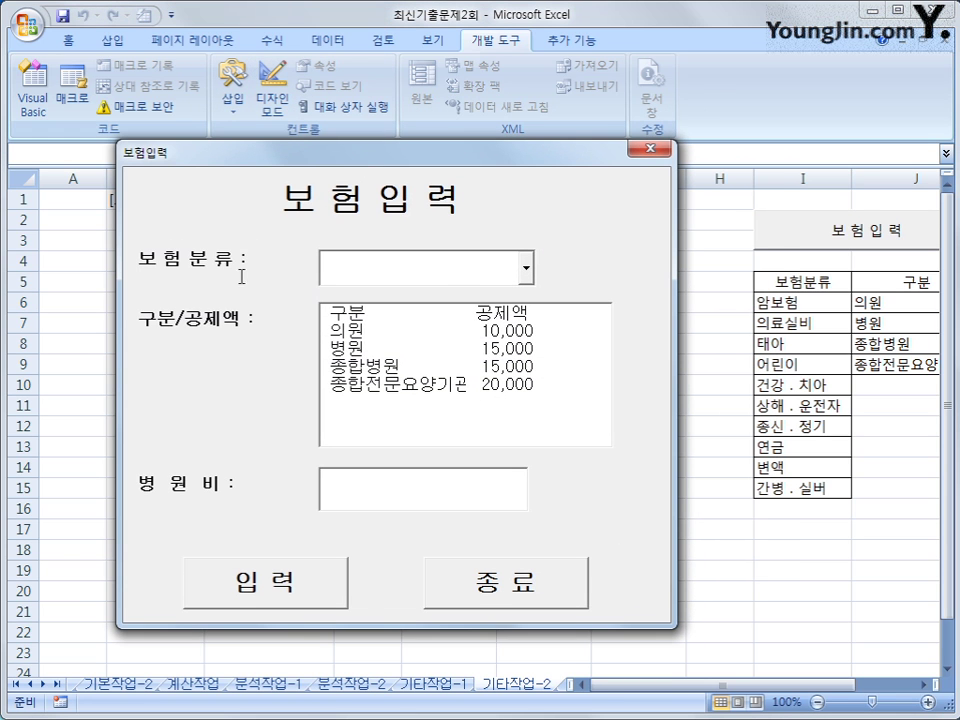
# Examine the form's 보험분류 choices and the first row of the 구분/공제액 list, then close the form
pyautogui.click(532, 277)
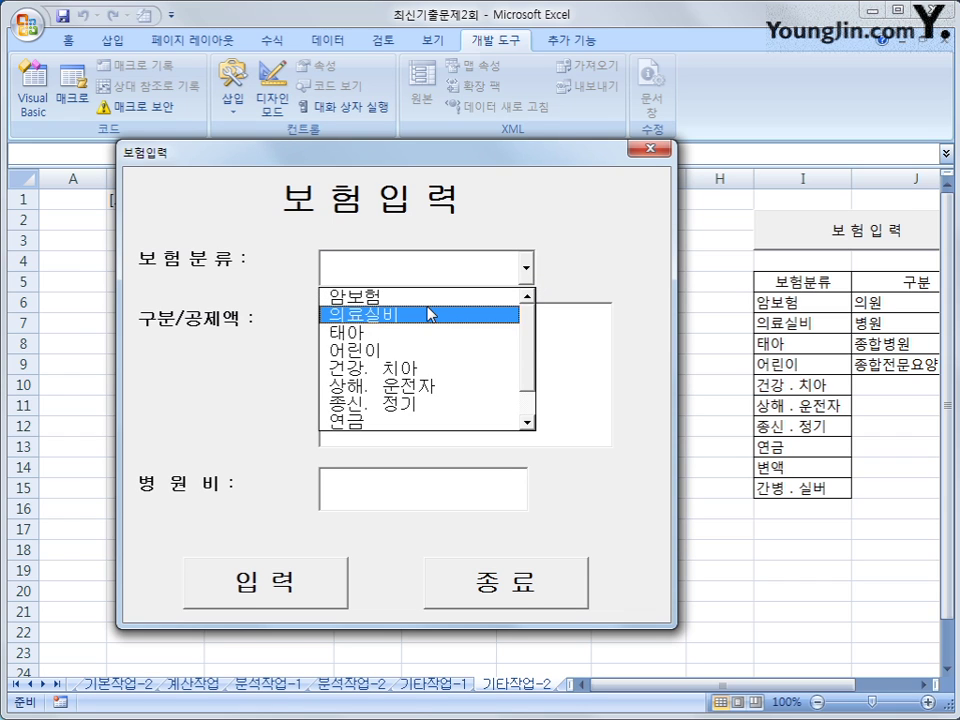
pyautogui.moveTo(527, 339)
pyautogui.mouseDown()
pyautogui.moveTo(527, 394)
pyautogui.moveTo(540, 332)
pyautogui.mouseUp()
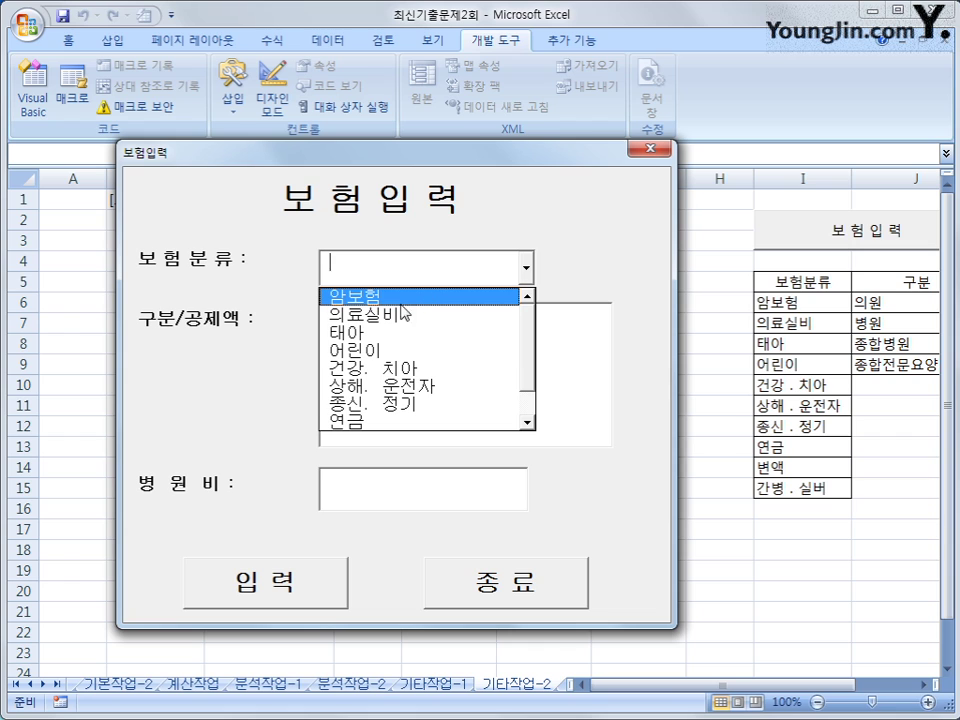
pyautogui.click(531, 277)
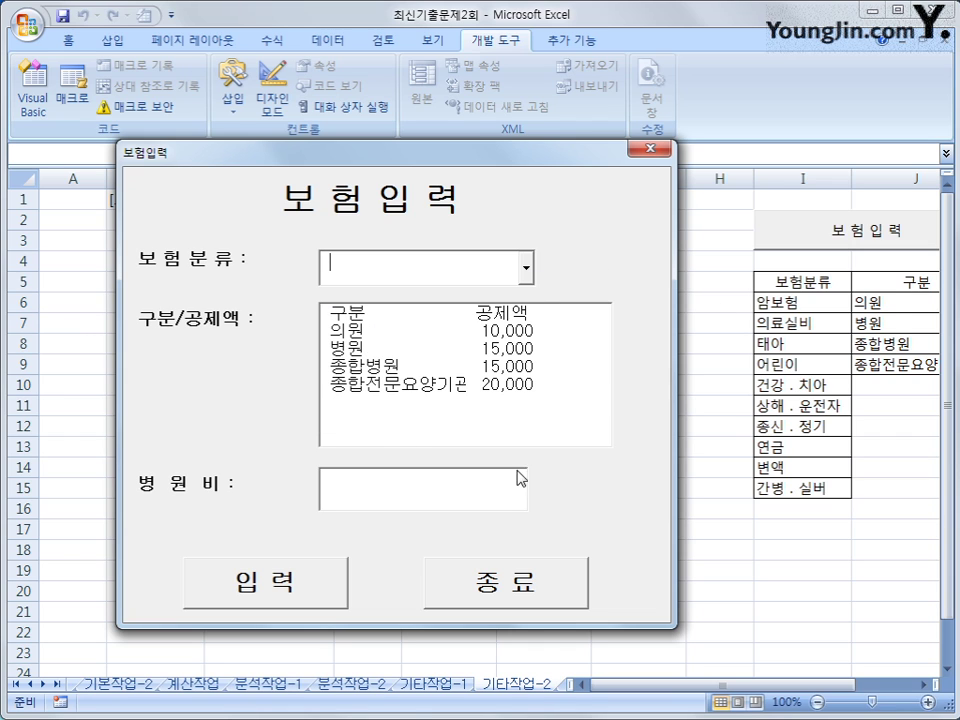
pyautogui.click(368, 315)
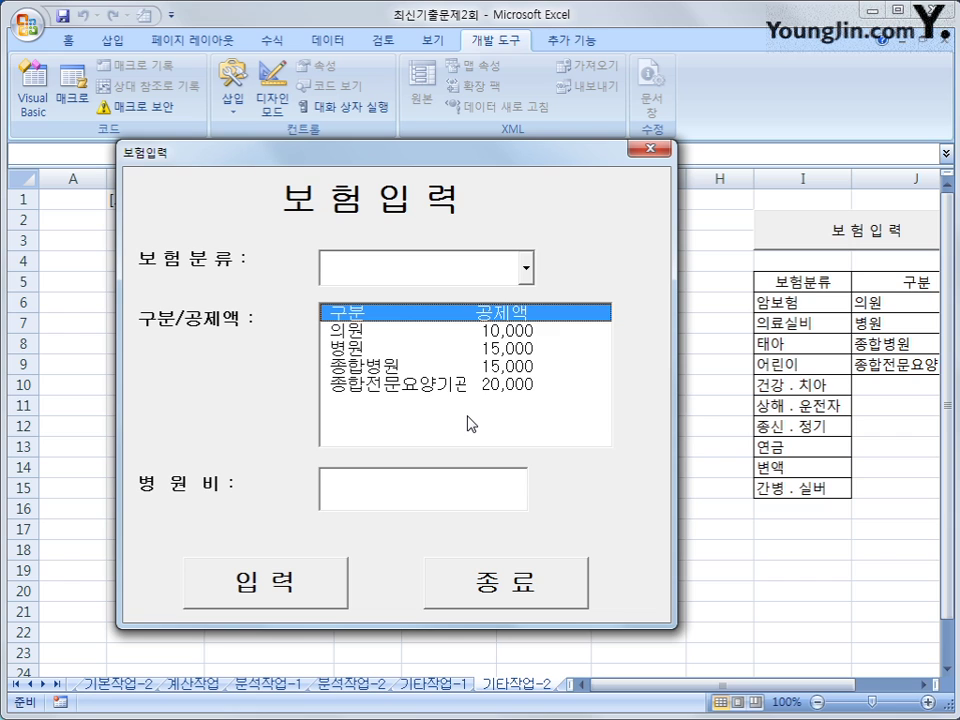
pyautogui.click(526, 270)
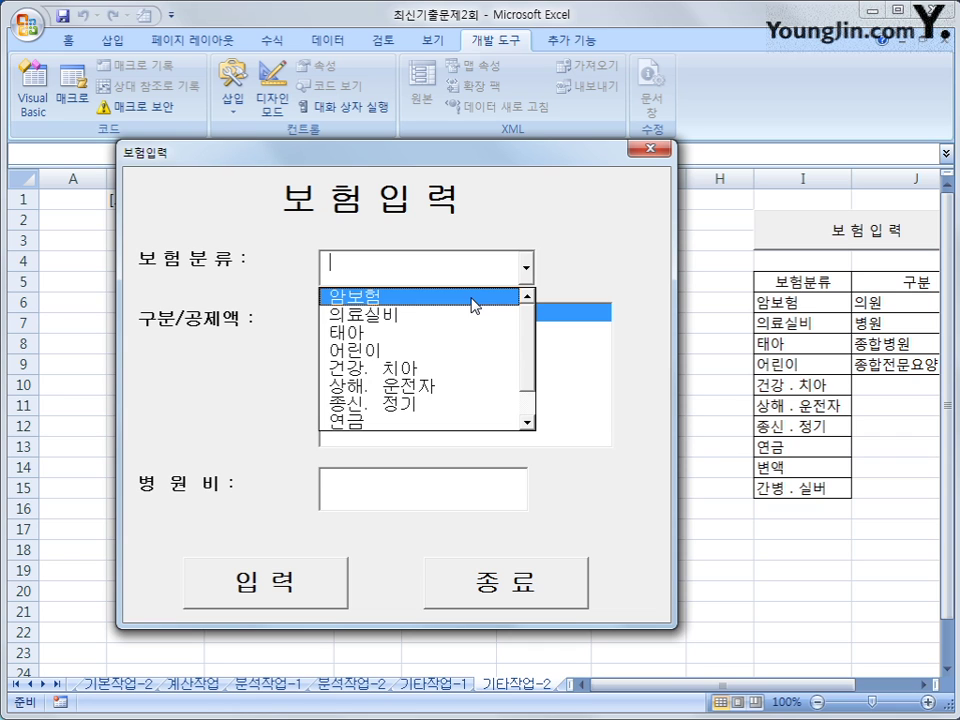
pyautogui.click(585, 266)
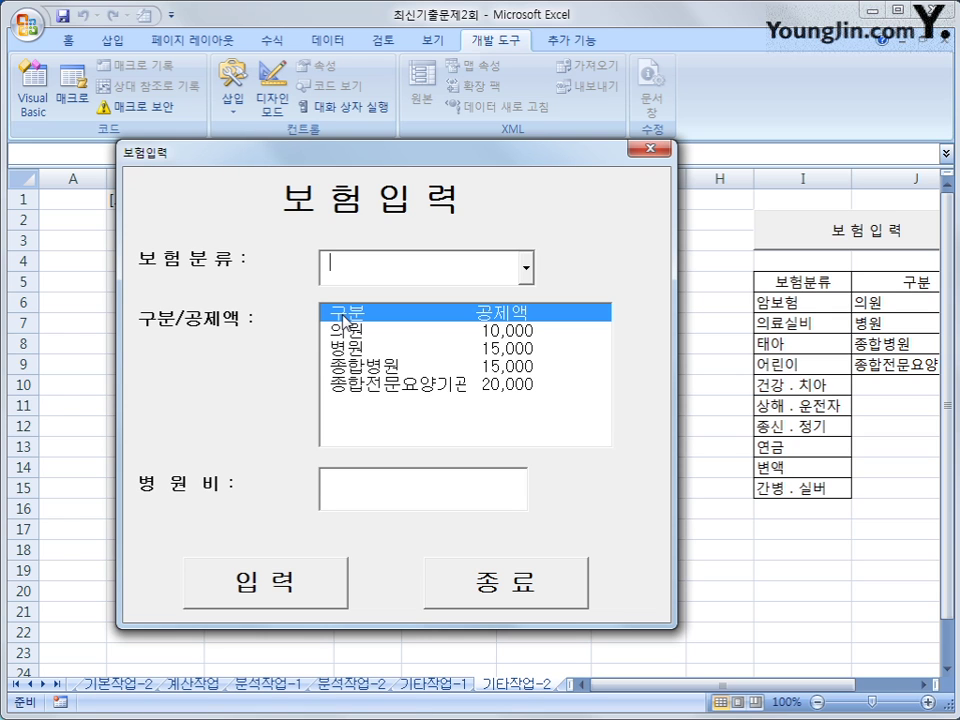
pyautogui.click(642, 154)
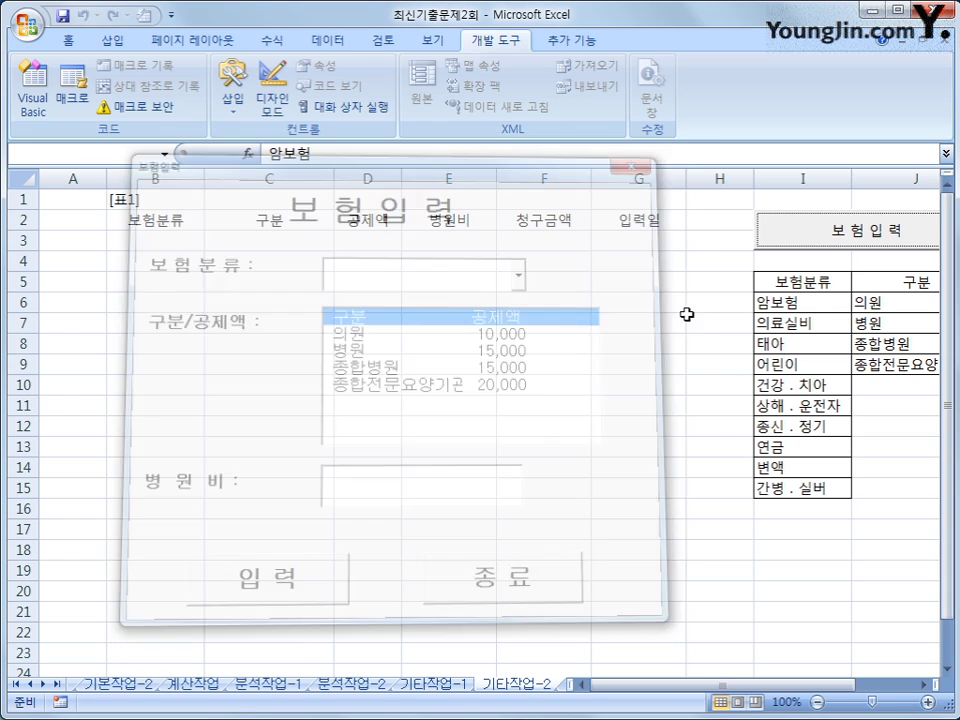
# Return to the form's code in Visual Basic and add cmb보험분류 = "암보험" below the cmb보험분류.RowSource line
pyautogui.click(38, 100)
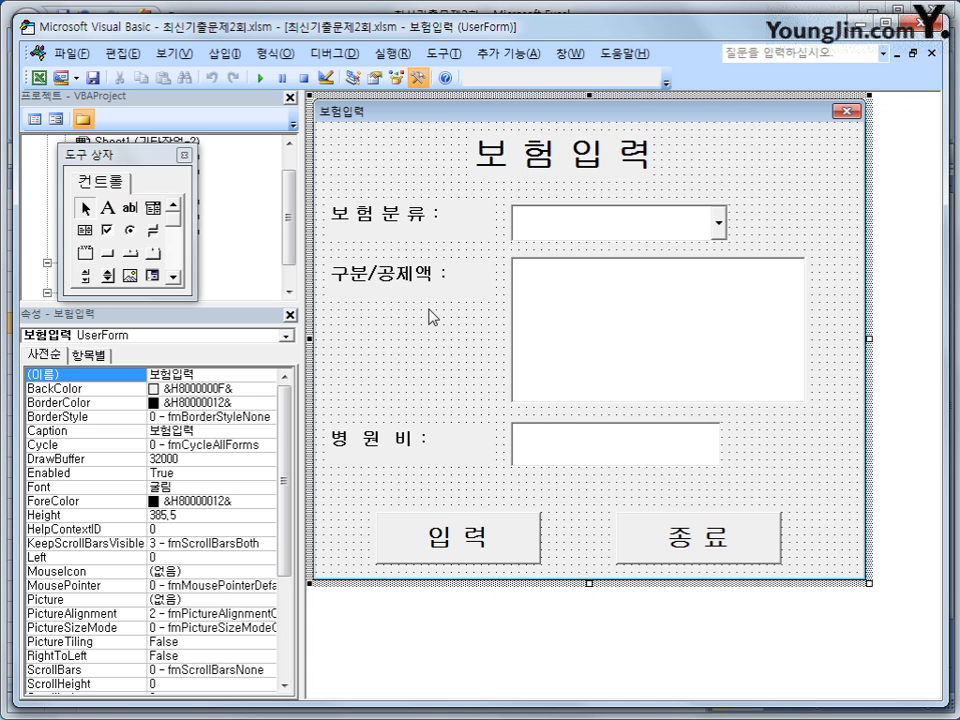
pyautogui.click(35, 118)
pyautogui.click(575, 234)
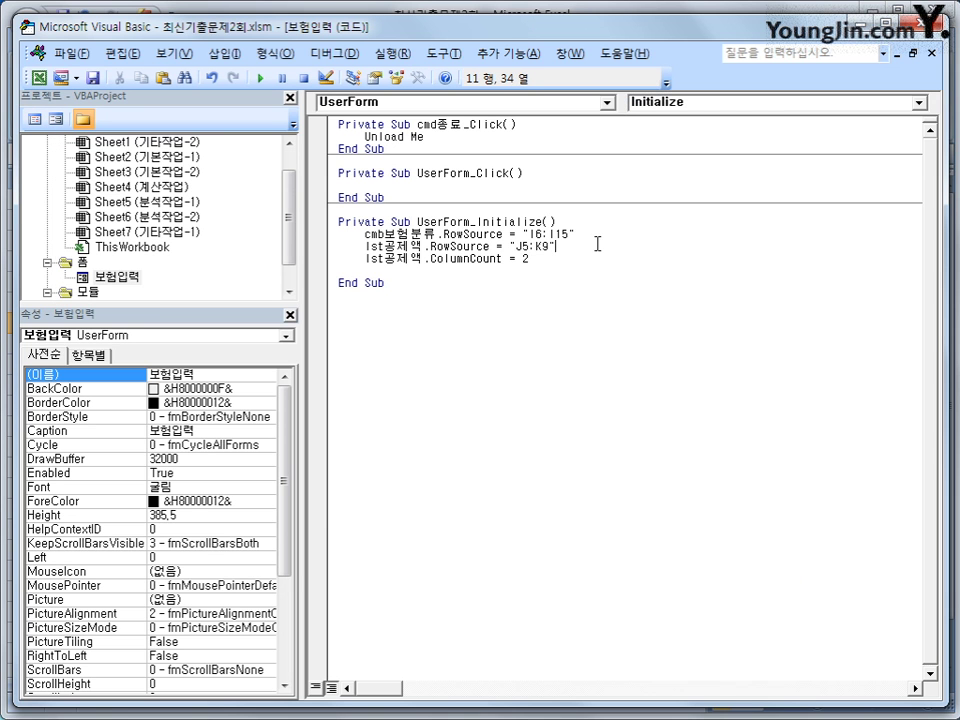
pyautogui.press('Return')
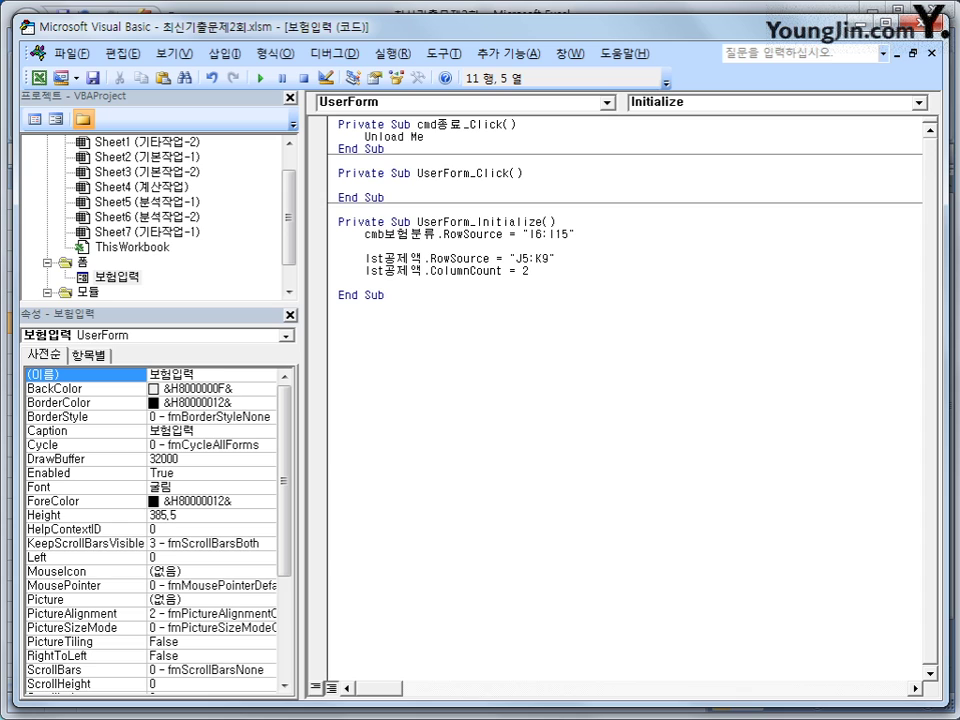
pyautogui.write('cmb보험')
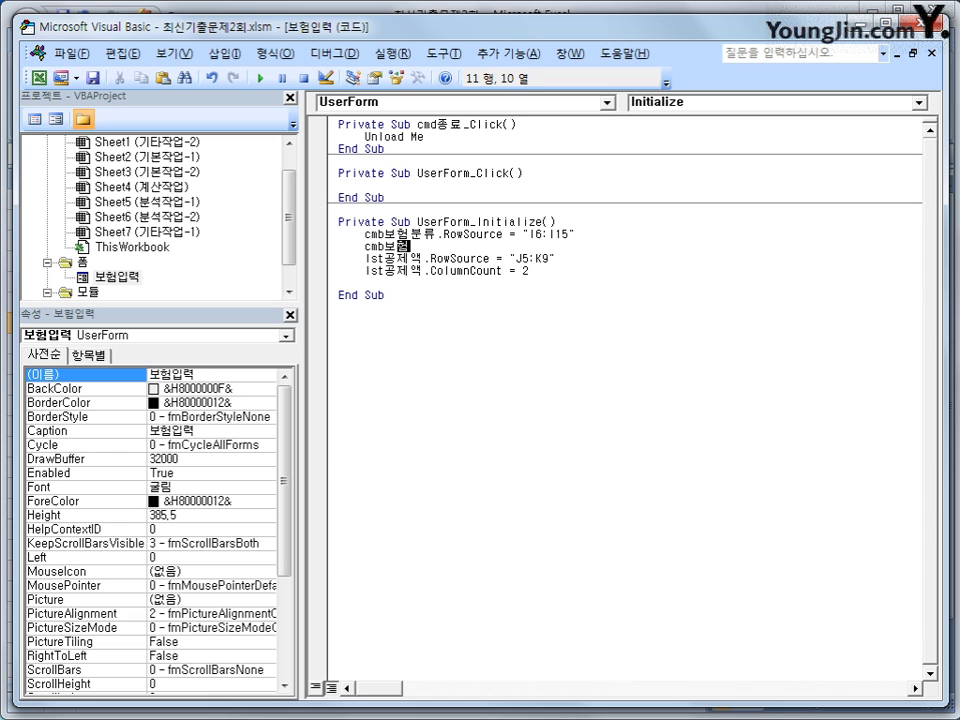
pyautogui.write('분류 ="암보험')
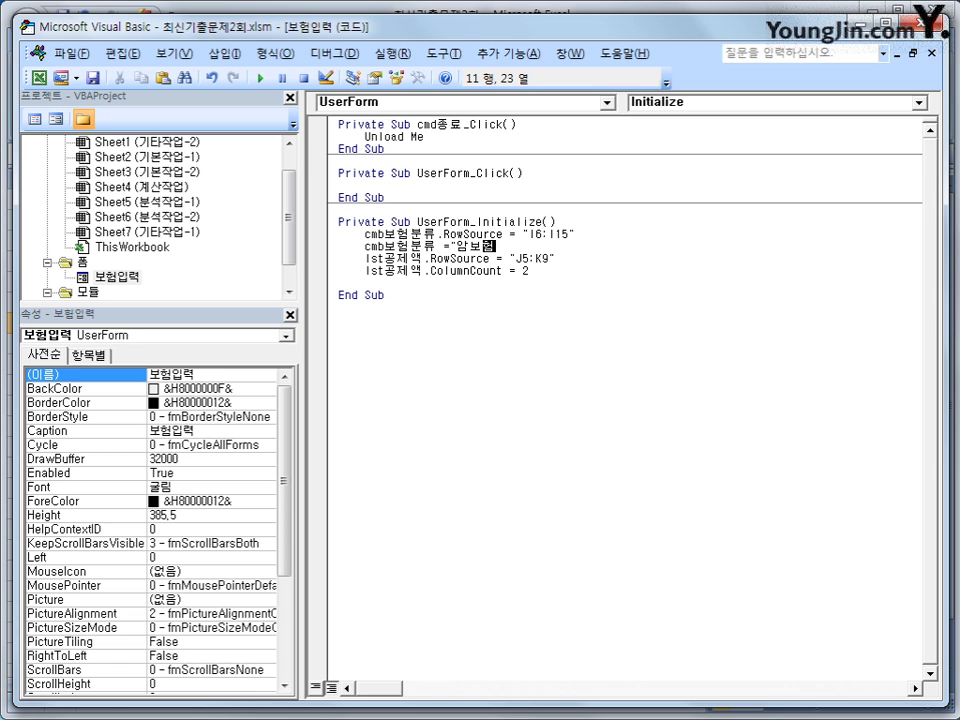
pyautogui.write('"')
pyautogui.press('Return')
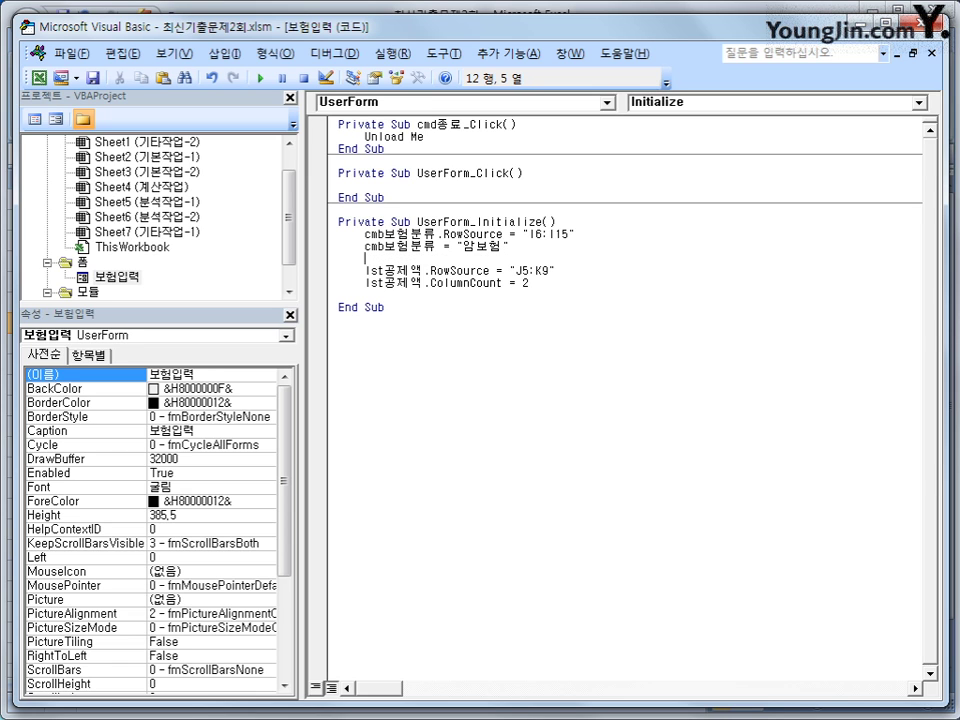
# Enter lst공제액.List(0,0) on a new line below lst공제액.ColumnCount = 2
pyautogui.press('Down')
pyautogui.press('Down')
pyautogui.press('End')
pyautogui.press('Return')
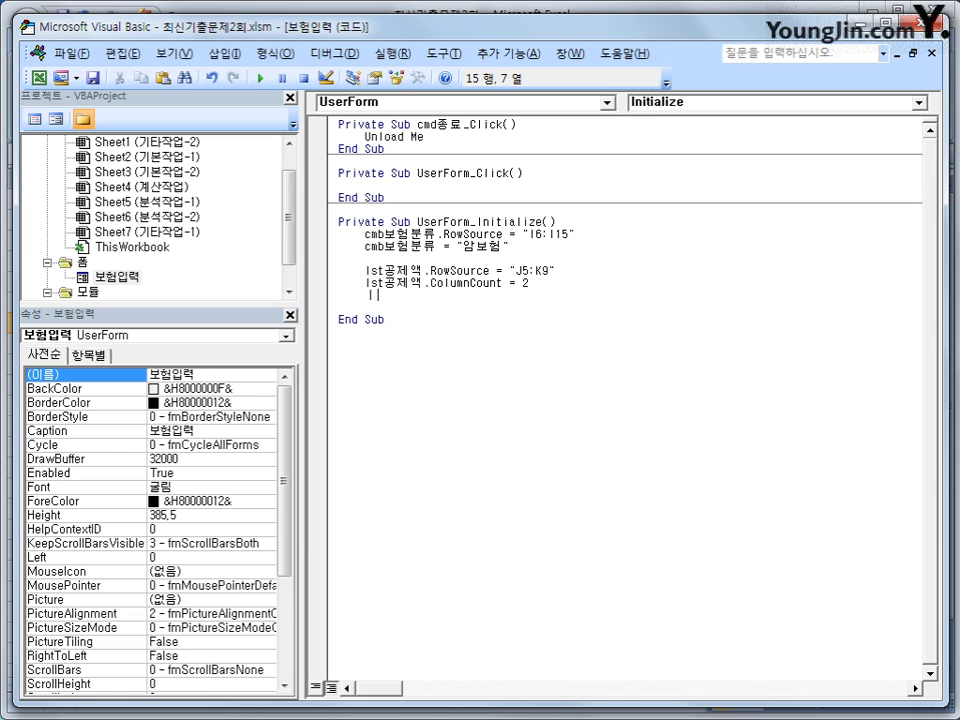
pyautogui.write('lst공제애')
pyautogui.write('ㄱ.li')
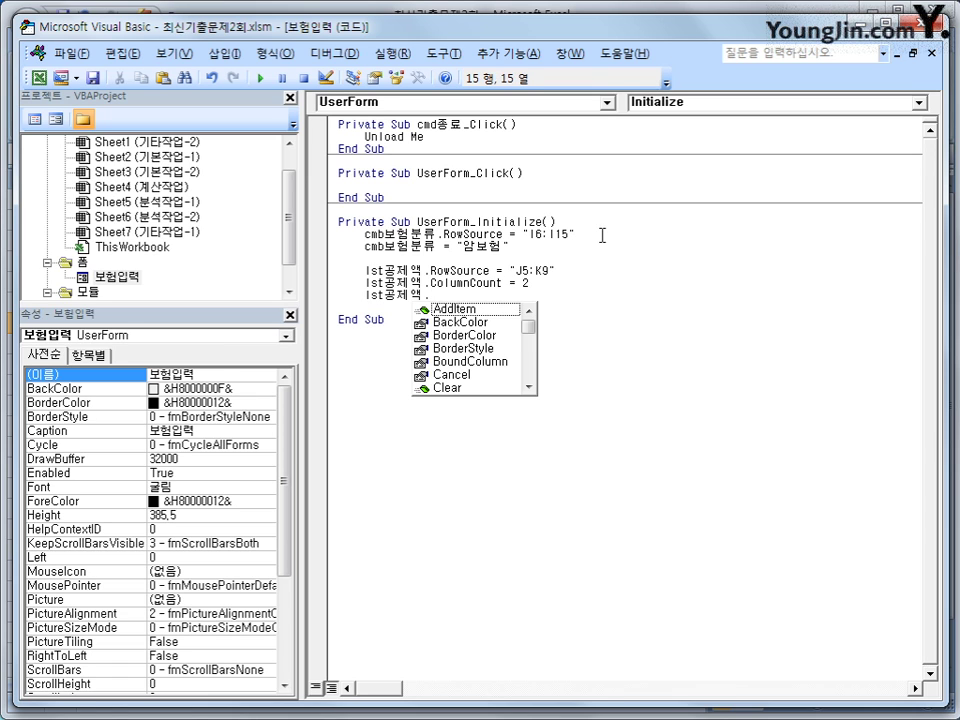
pyautogui.write('st')
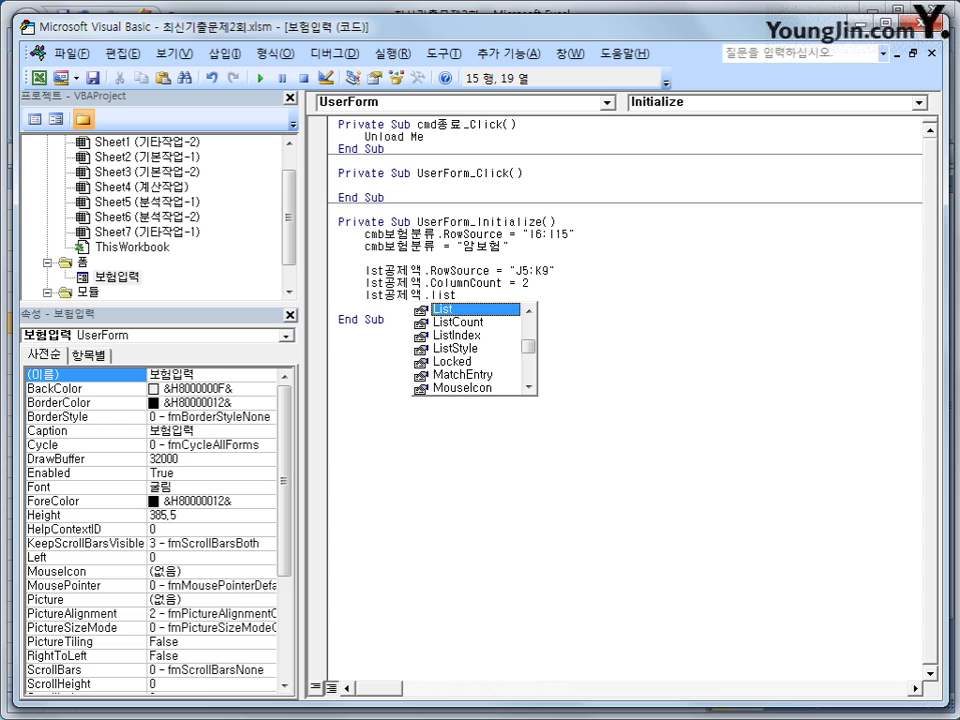
pyautogui.write('(')
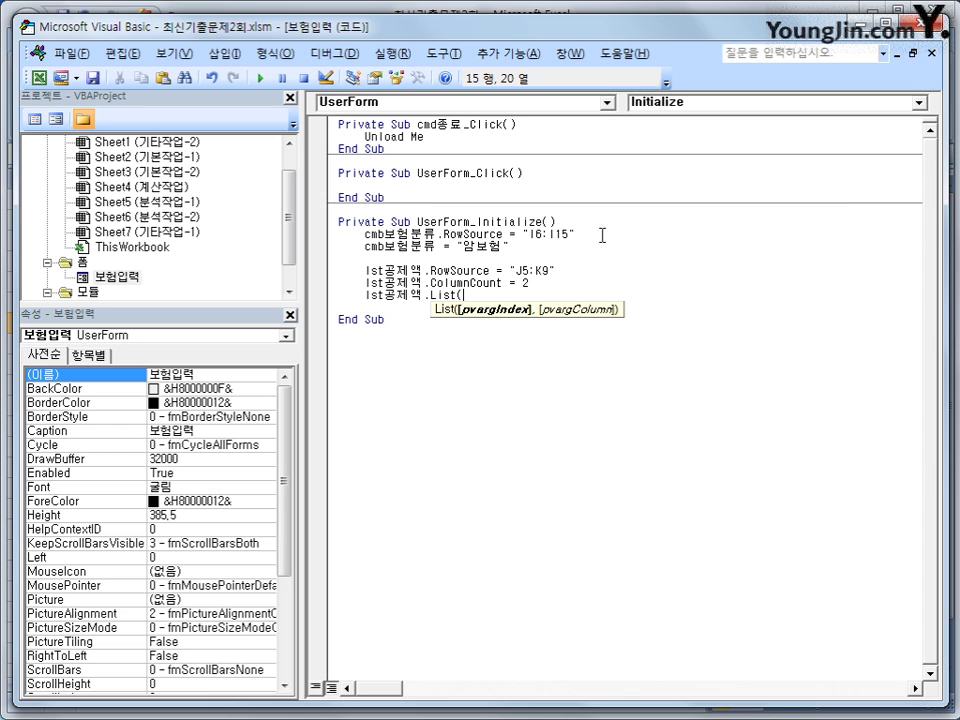
pyautogui.write('0,9')
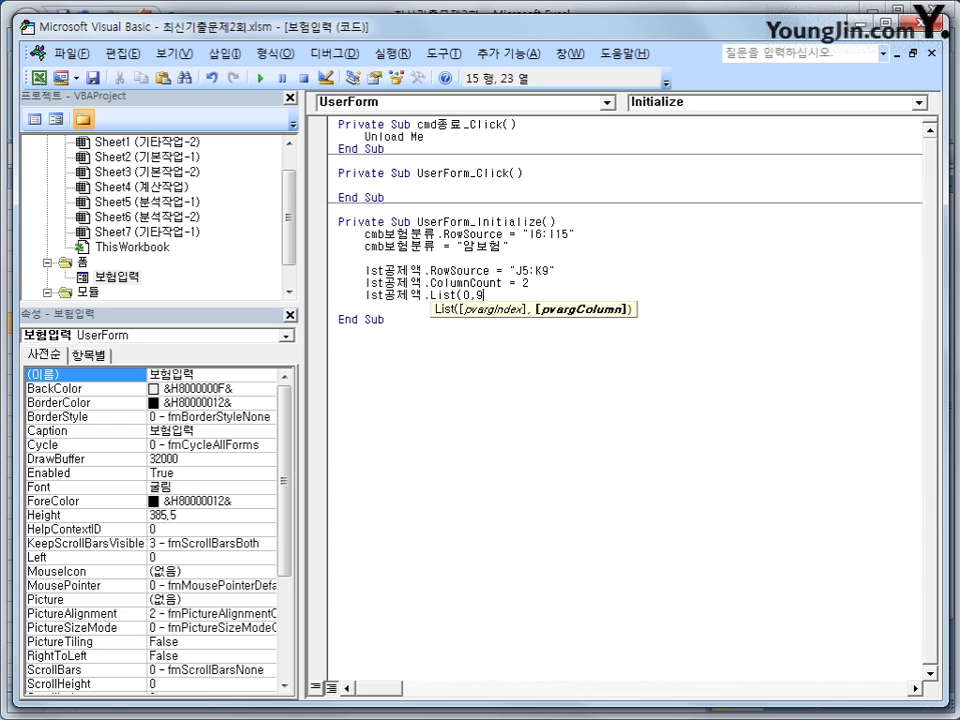
pyautogui.press('BackSpace')
pyautogui.write('0)')
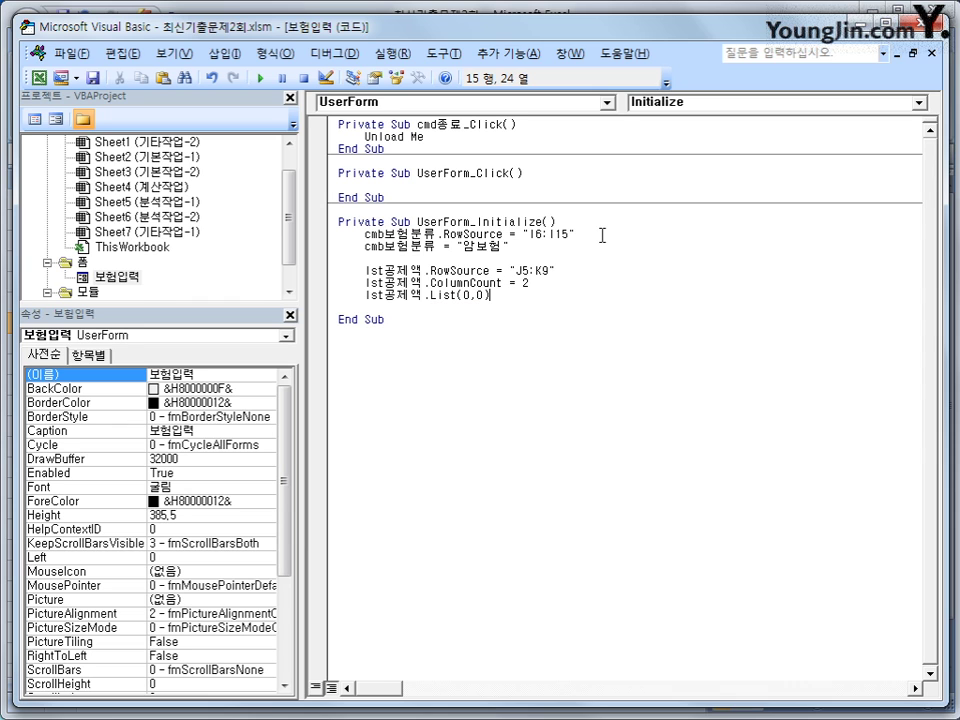
# Complete the List(0,0) line as the assignment lst공제액 = lst공제액.List(0,0)
pyautogui.click(604, 241)
pyautogui.press('Return')
pyautogui.press('Home')
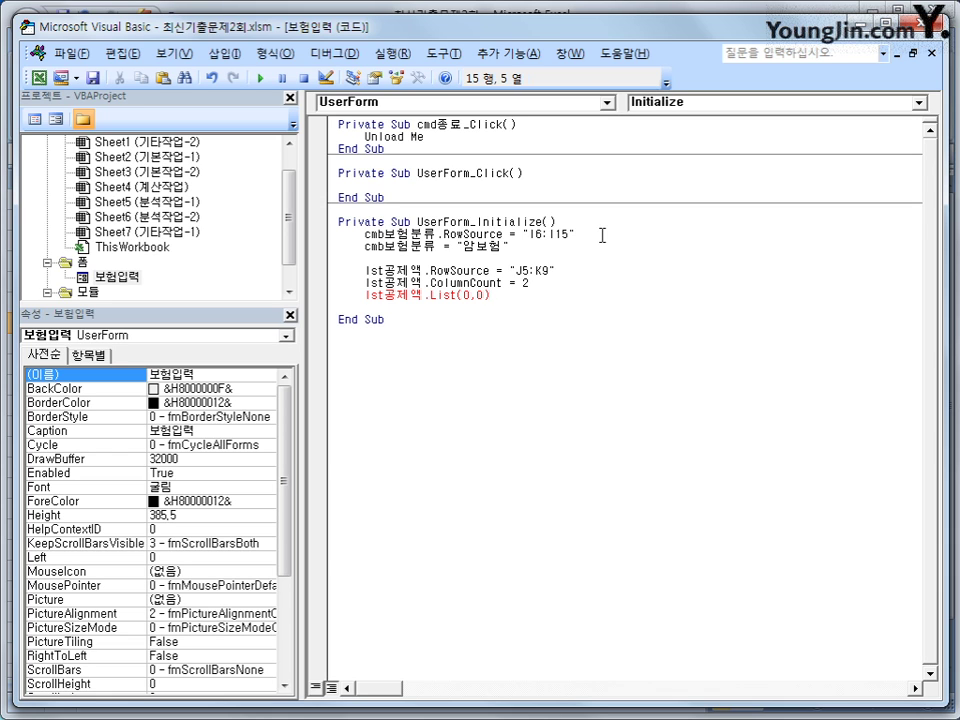
pyautogui.write('lst공ㅈ')
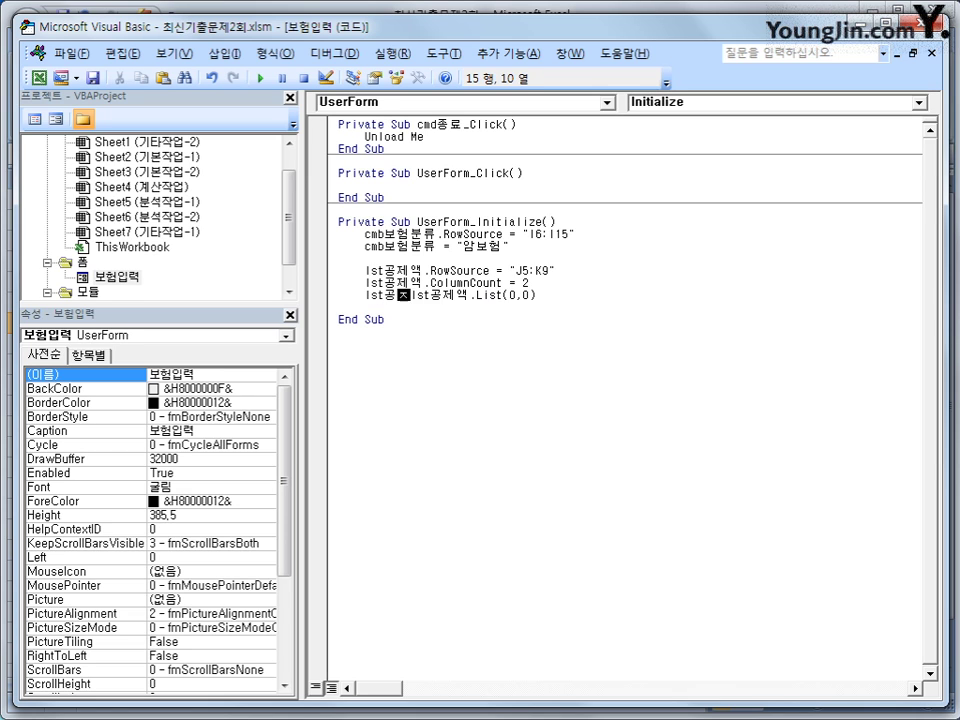
pyautogui.write('제액 =')
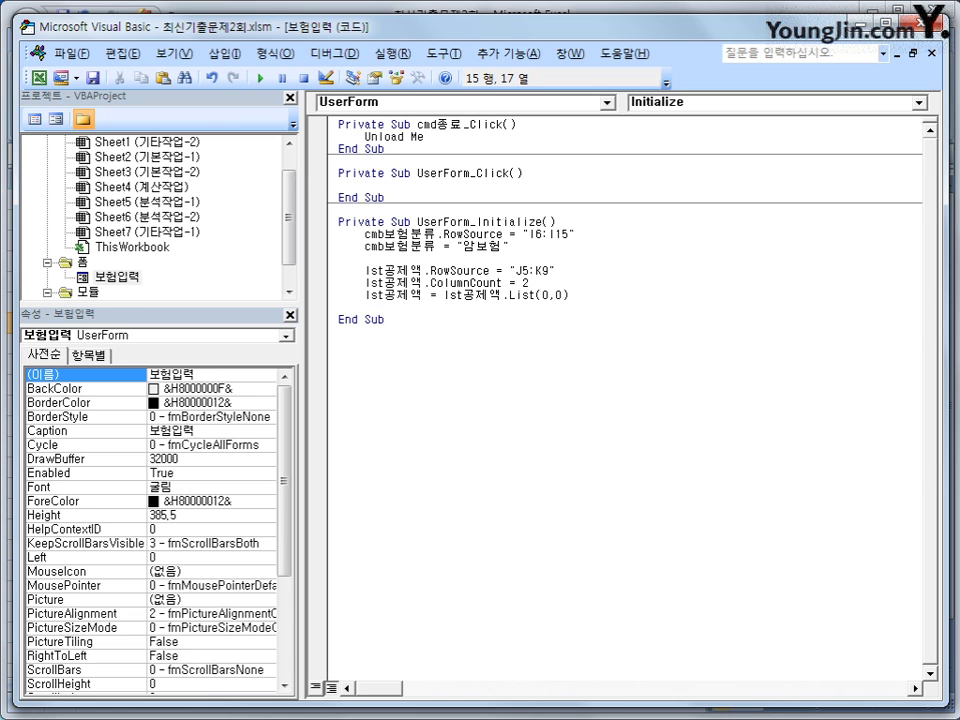
# Switch to Excel and open the 보험입력 form from its sheet button to check its initial selections
pyautogui.press('Down')
pyautogui.click(37, 78)
pyautogui.click(842, 246)
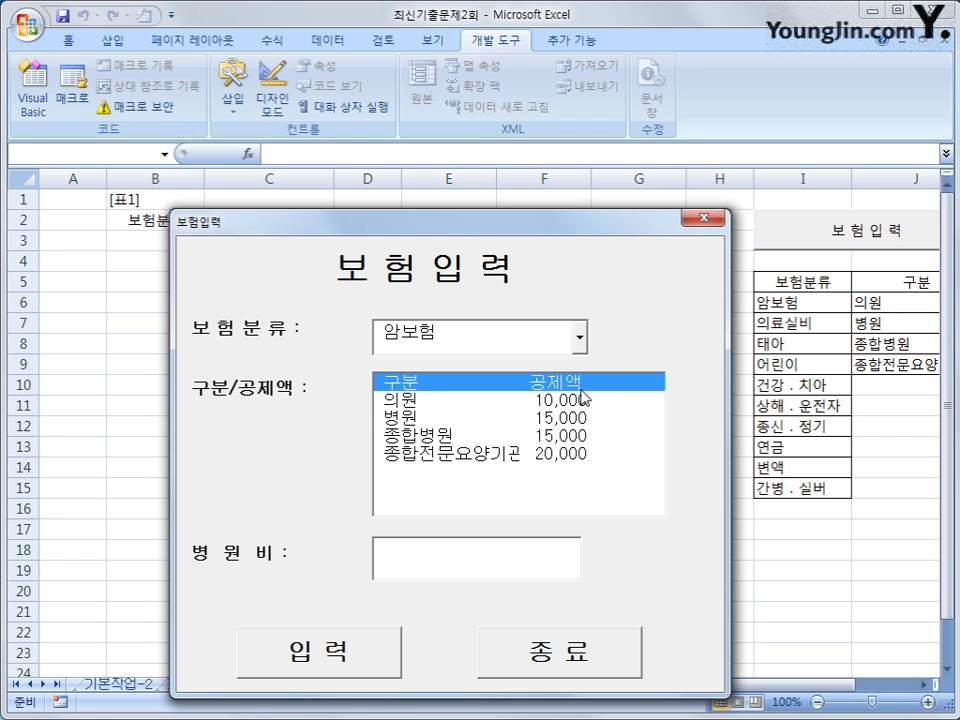
# Reopen the 보험입력 form from the sheet to review its input fields, including 병원비, and close it
pyautogui.click(707, 214)
pyautogui.click(690, 287)
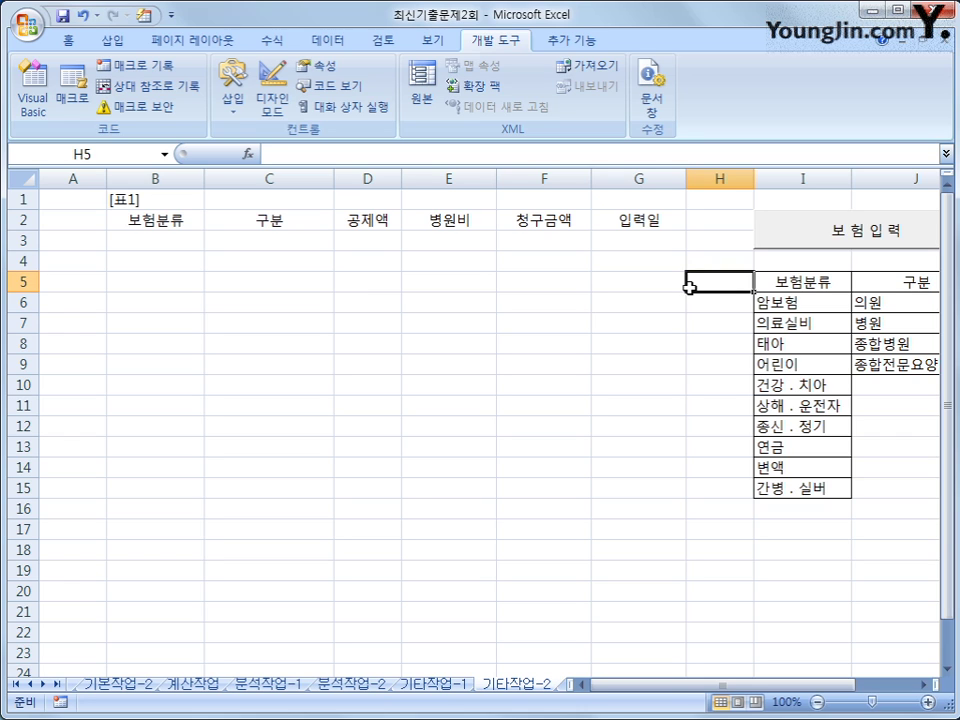
pyautogui.click(825, 240)
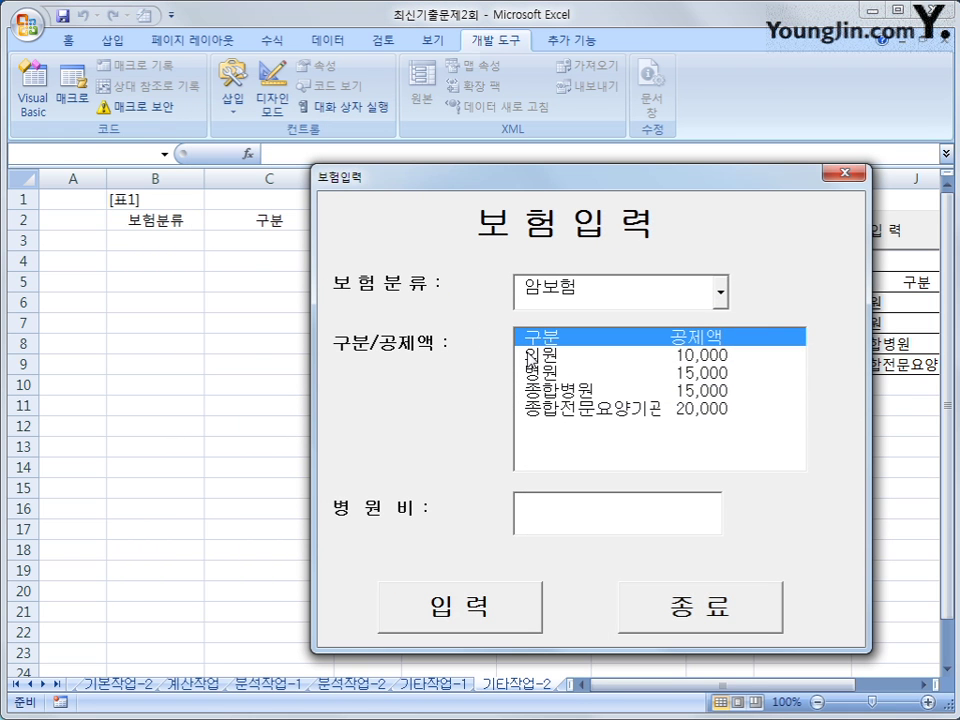
pyautogui.click(557, 514)
pyautogui.moveTo(597, 185); pyautogui.dragTo(610, 215)
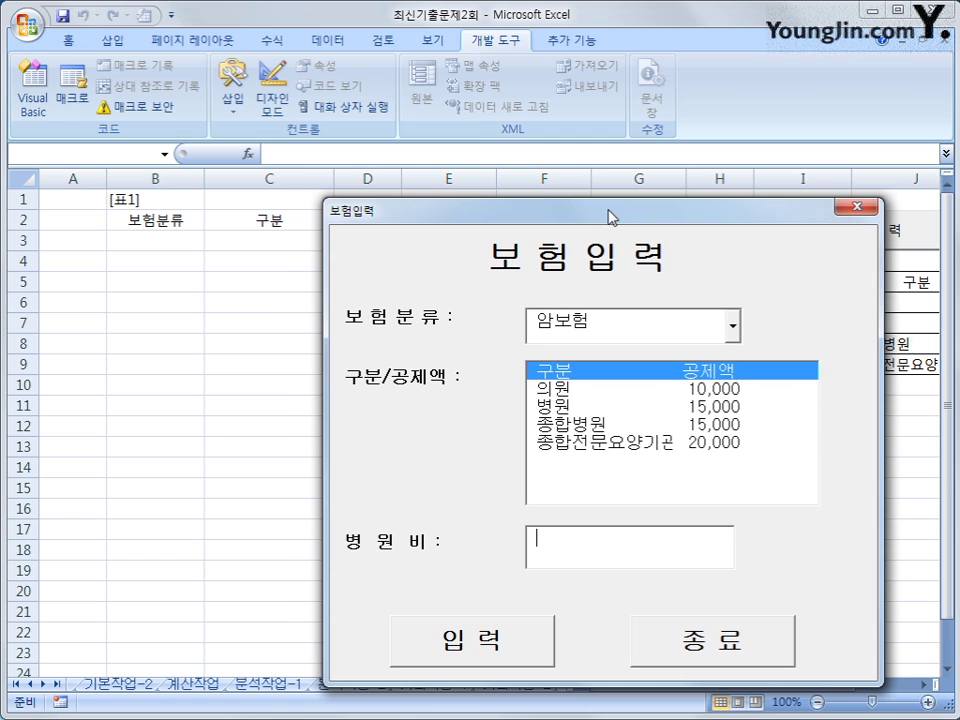
pyautogui.click(866, 211)
# Examine where [표1] starts and which columns hold its headings from 보험분류 through 입력일
pyautogui.click(182, 222)
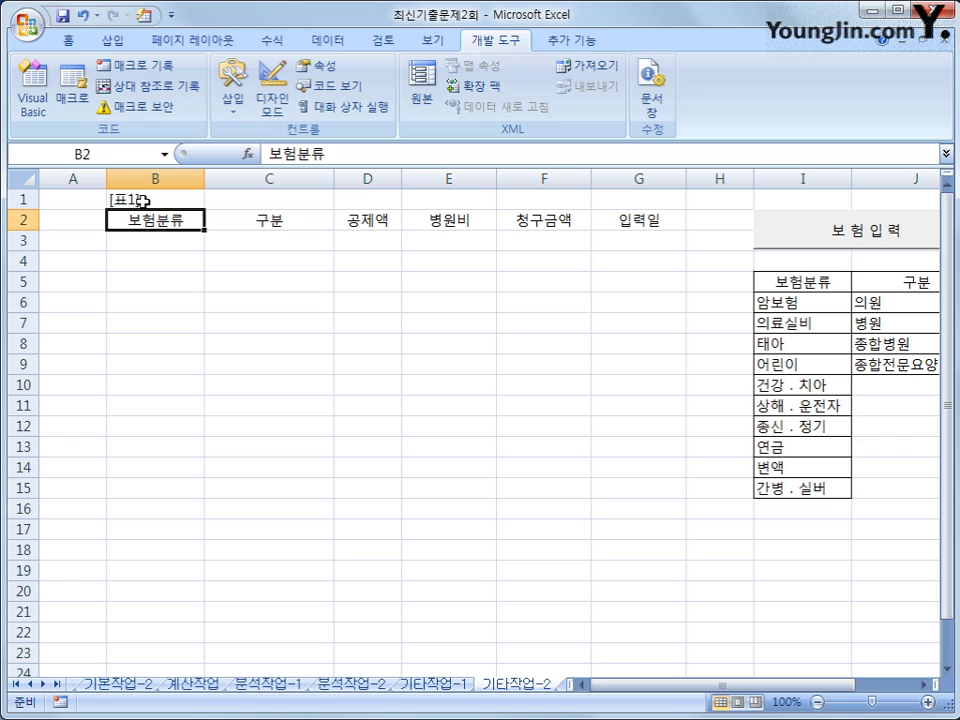
pyautogui.moveTo(142, 201); pyautogui.dragTo(143, 219)
pyautogui.click(143, 244)
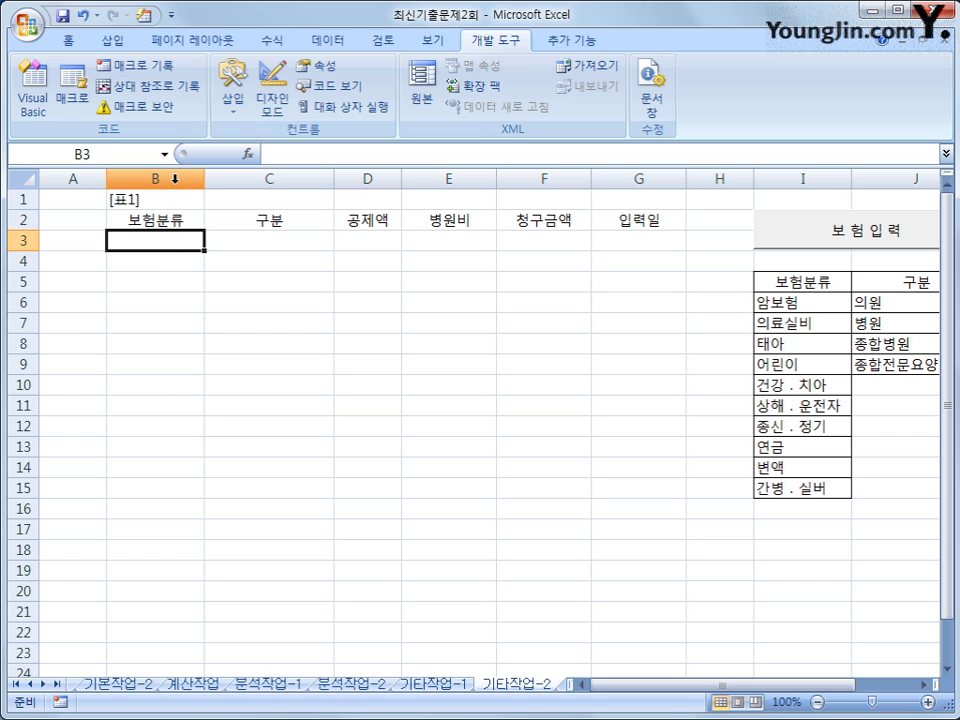
pyautogui.click(160, 178)
pyautogui.click(266, 178)
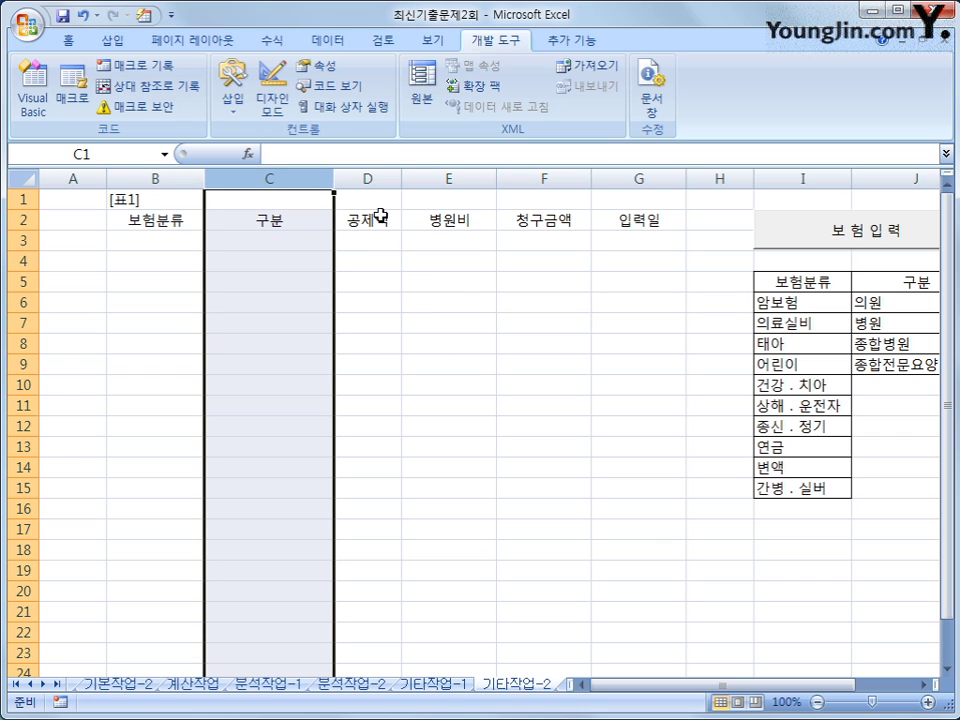
pyautogui.click(371, 178)
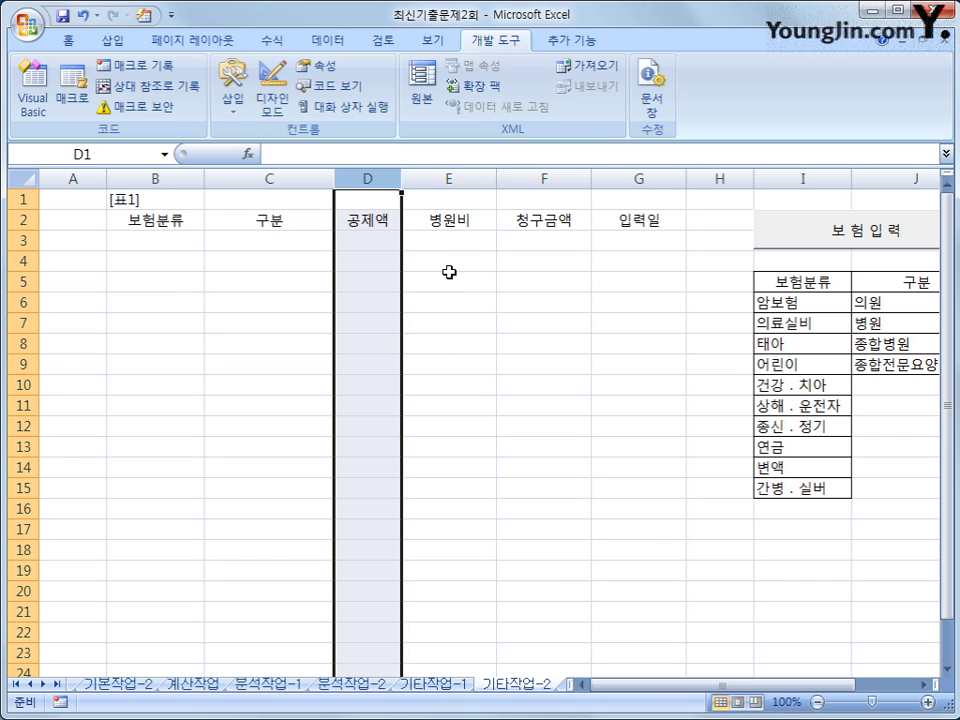
pyautogui.click(438, 178)
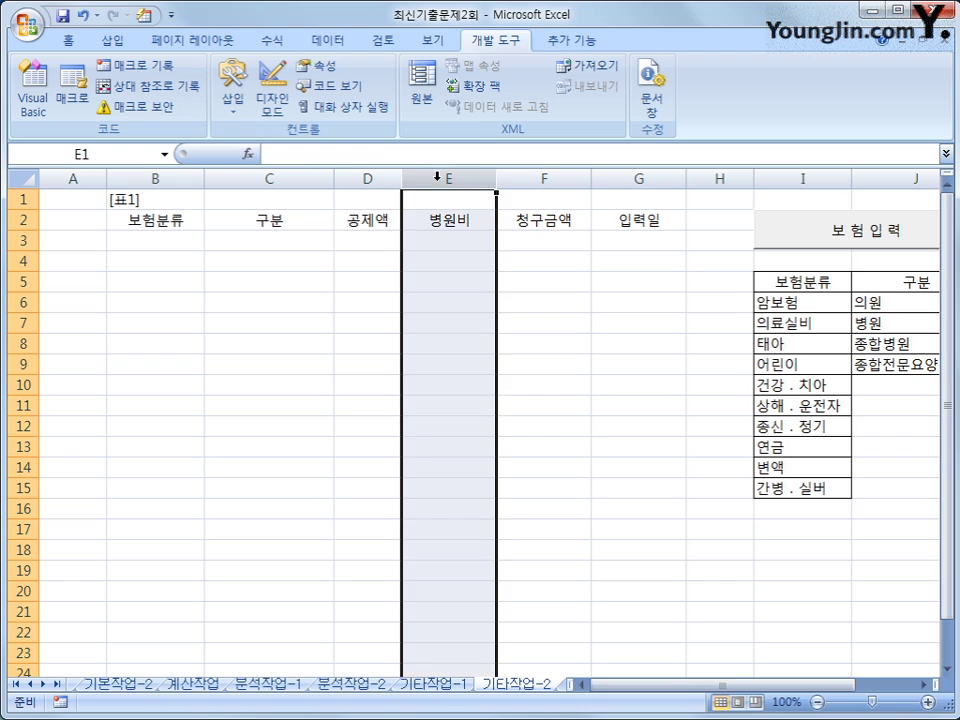
pyautogui.click(530, 176)
pyautogui.click(636, 178)
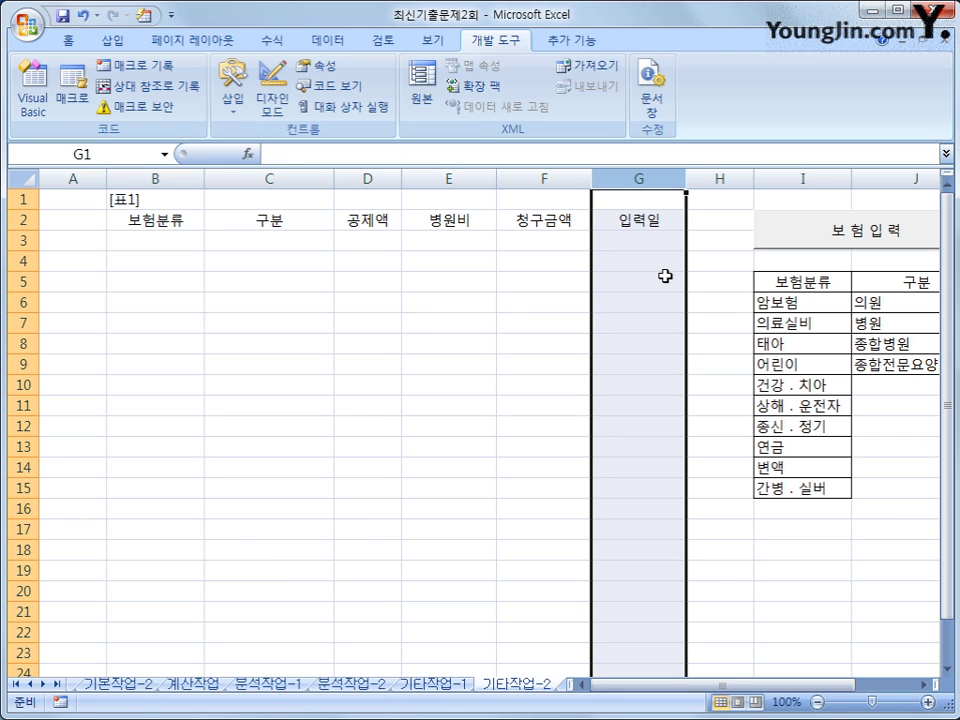
pyautogui.click(662, 219)
# Switch to Visual Basic, open the 보험입력 form's code and create the Click event procedure for cmd입력
pyautogui.click(33, 99)
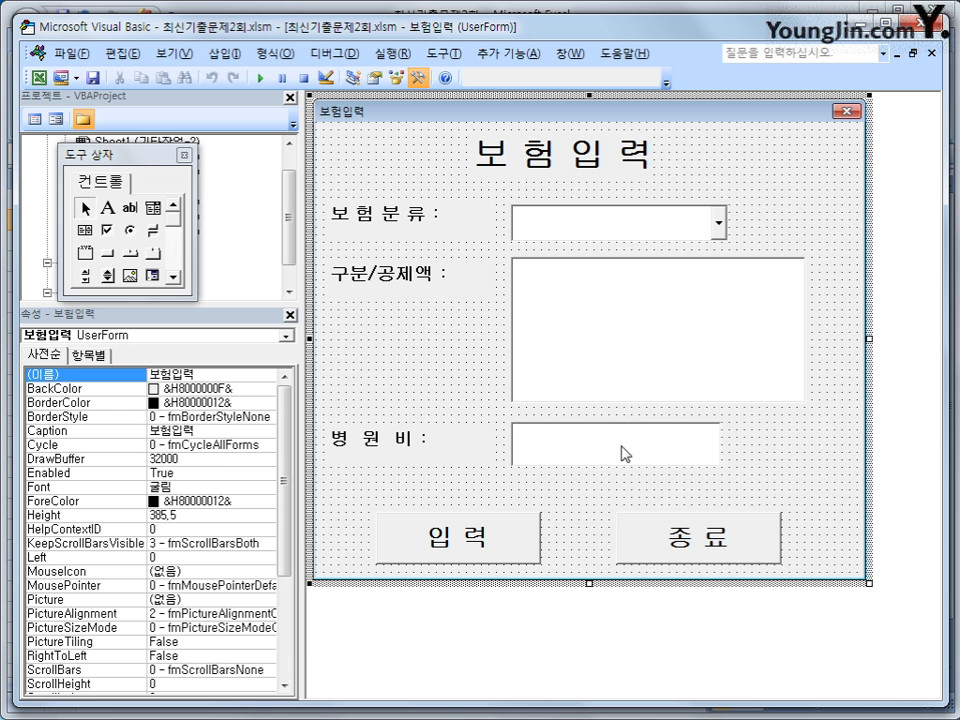
pyautogui.click(36, 118)
pyautogui.click(467, 104)
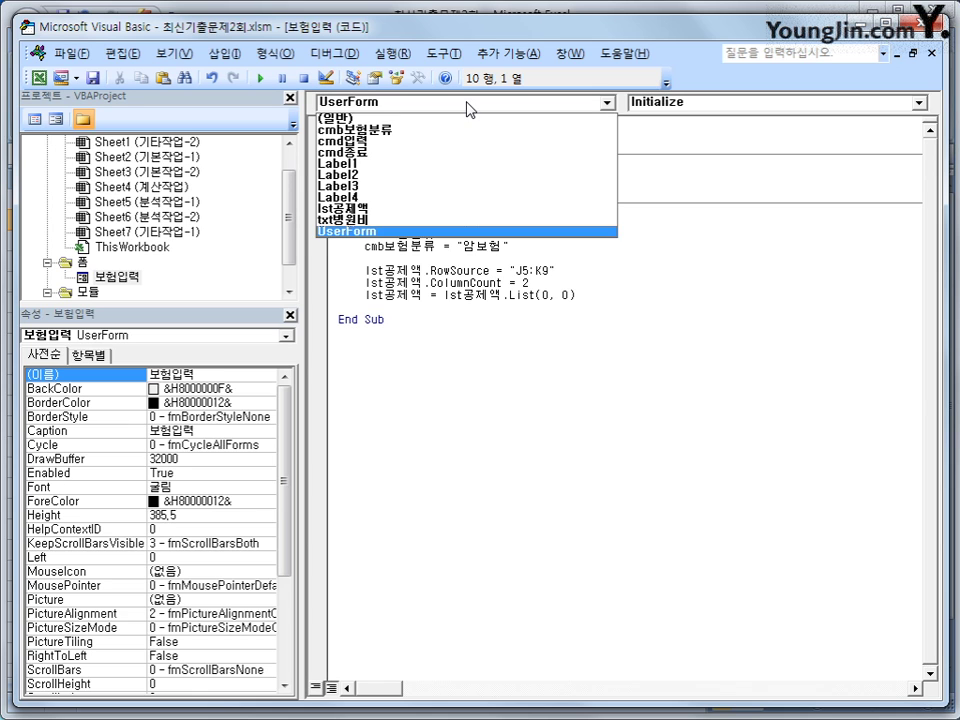
pyautogui.click(461, 152)
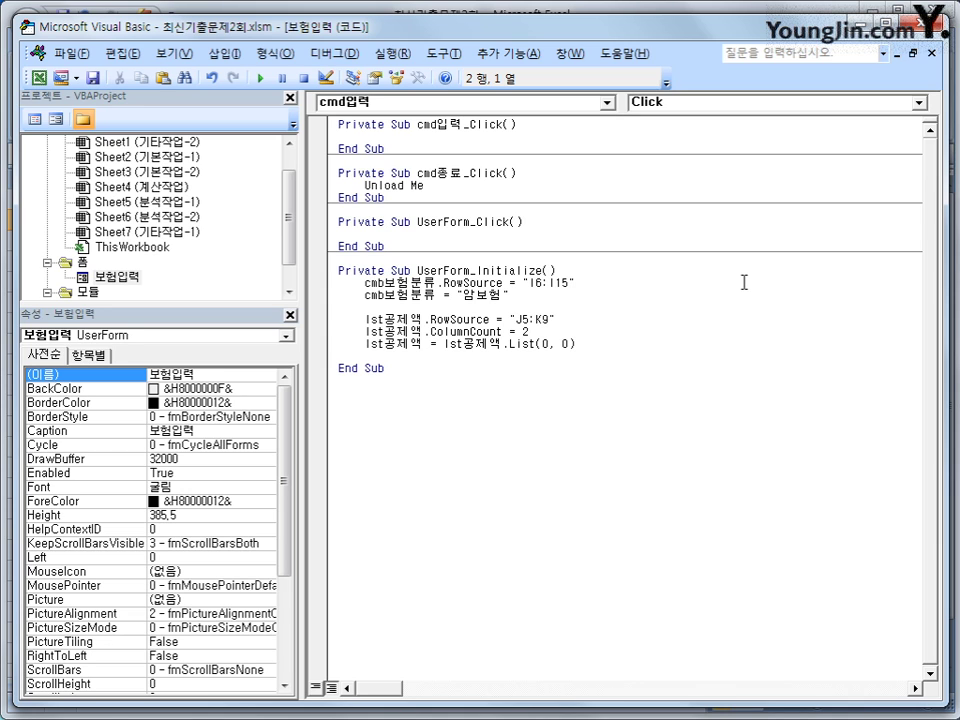
# In cmd입력_Click, enter the next-row calculation i = Range("B2").CurrentRegion.Rows.Count + 1
pyautogui.press('Return')
pyautogui.press('Tab')
pyautogui.write('i ')
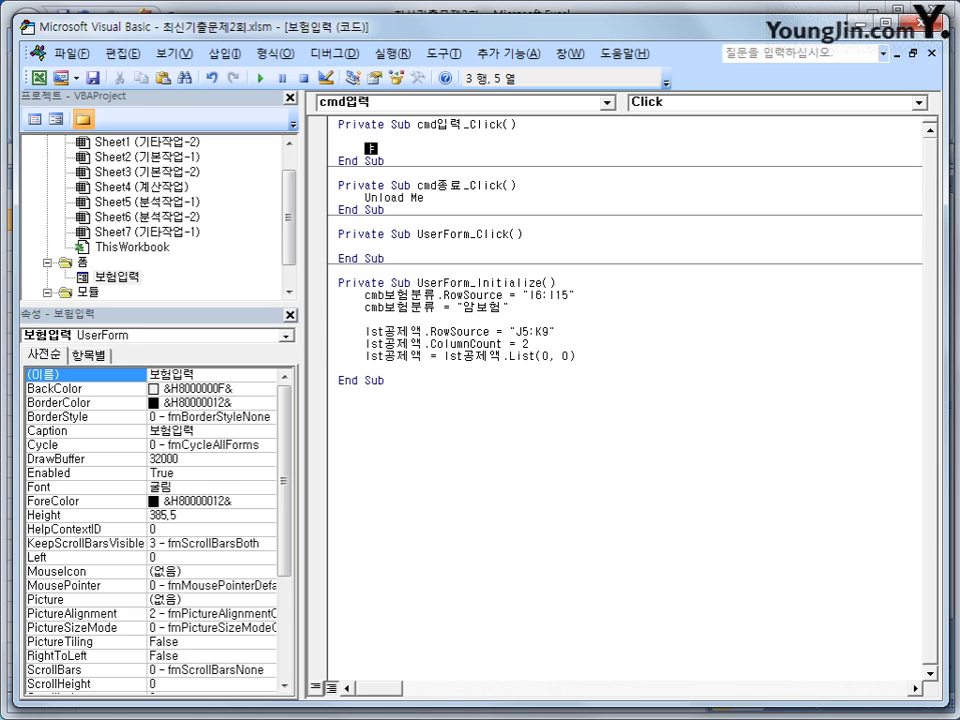
pyautogui.write('=range("')
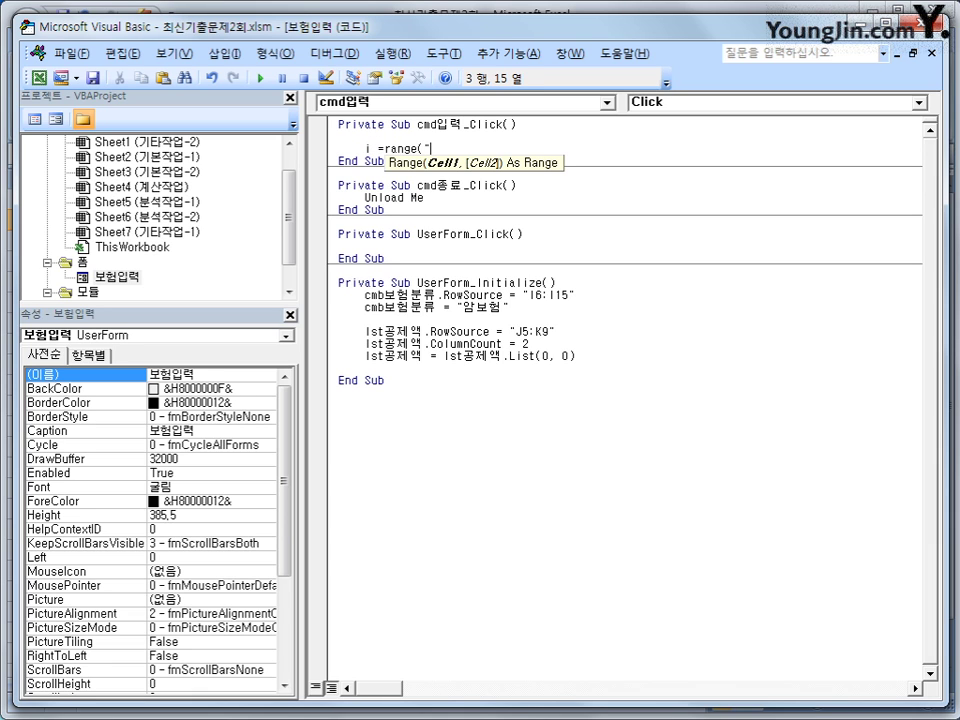
pyautogui.write('B2").cur')
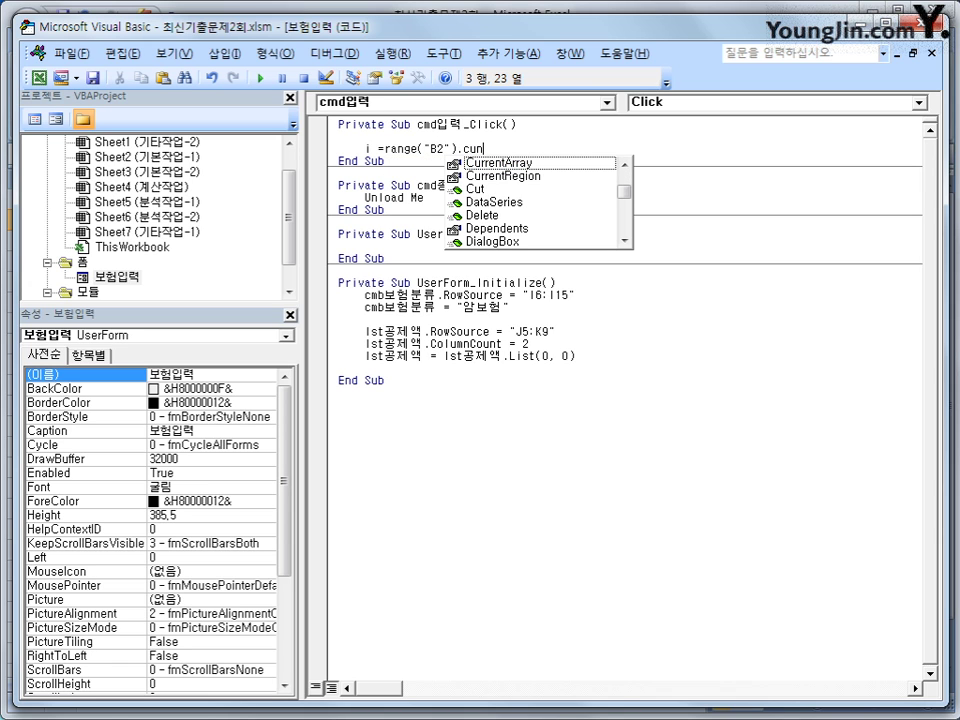
pyautogui.press('Down')
pyautogui.press('Tab')
pyautogui.write('.rows')
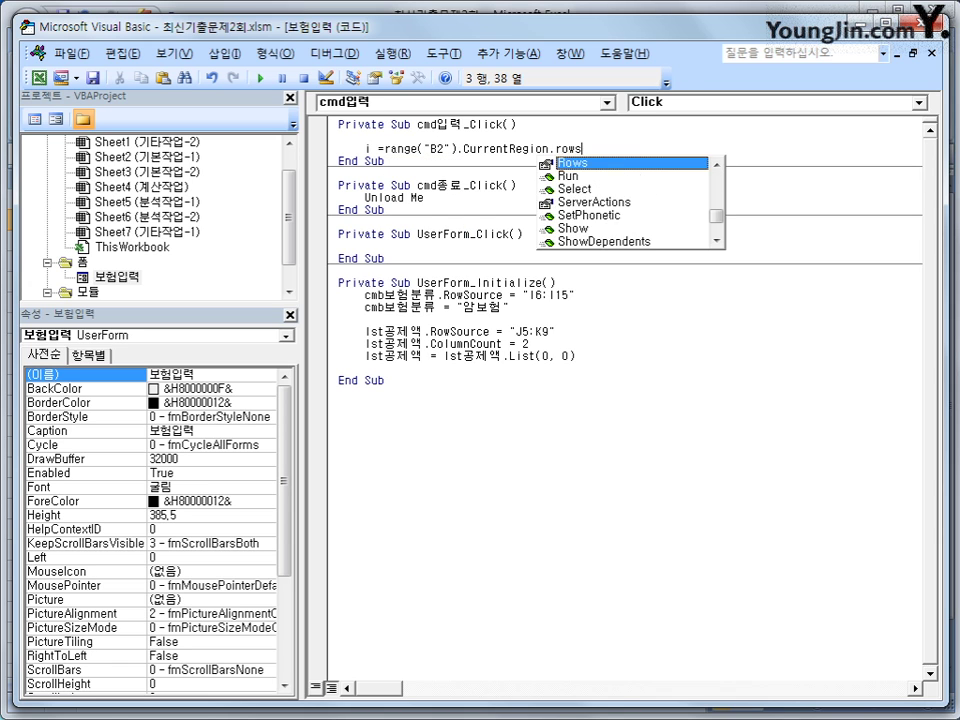
pyautogui.write('.cou +')
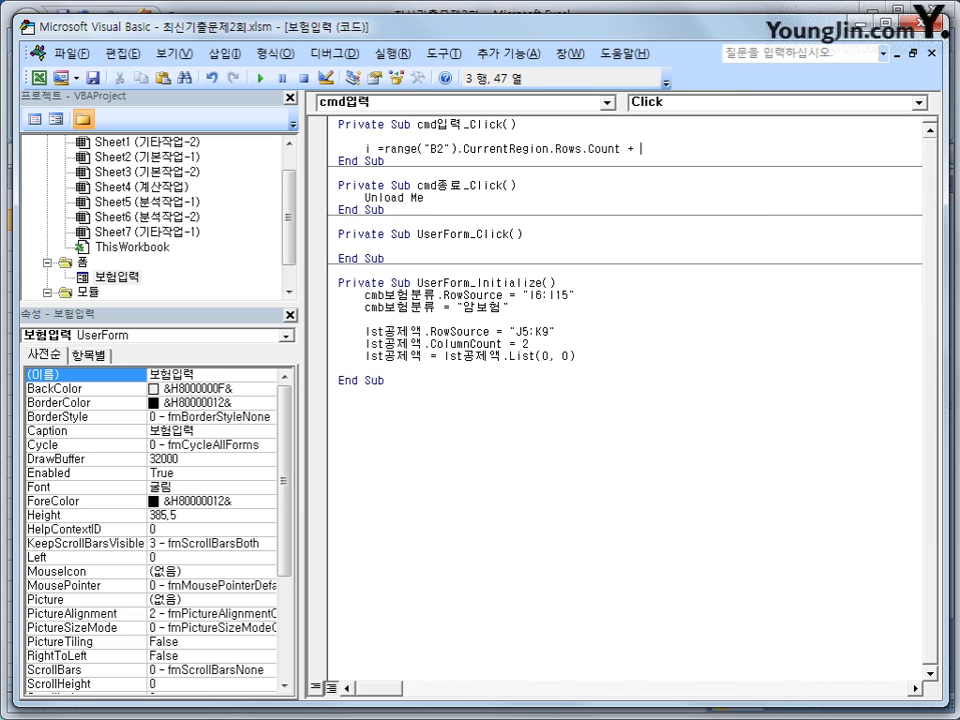
pyautogui.write(' 1')
pyautogui.press('Return')
pyautogui.press('Return')
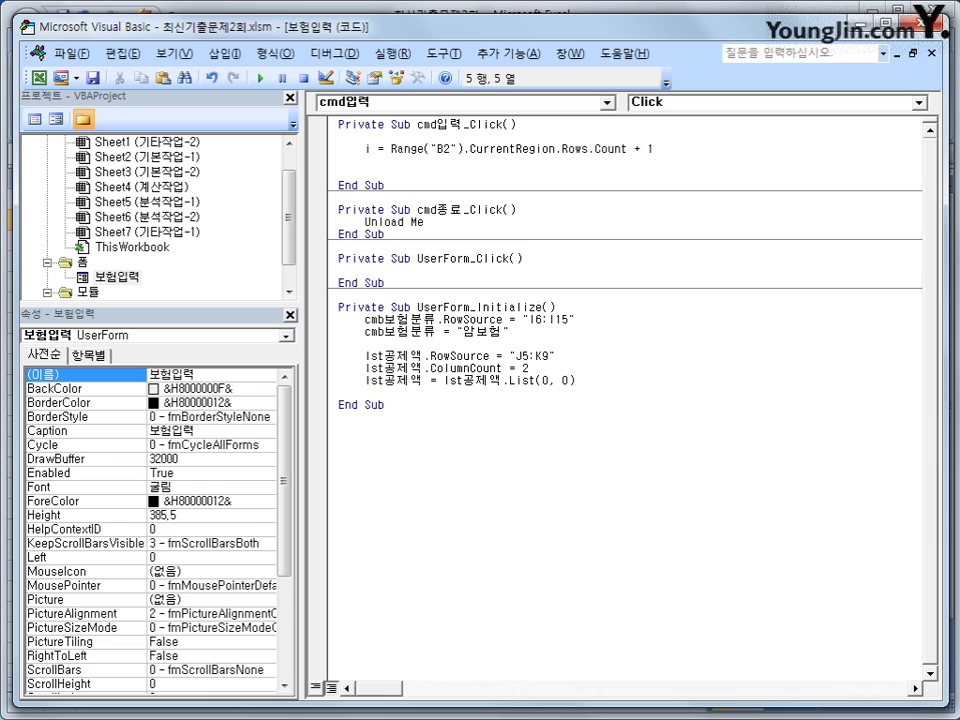
# Below the row calculation, add the line Cells(i, 2) = cmb보험분류
pyautogui.write('cells(')
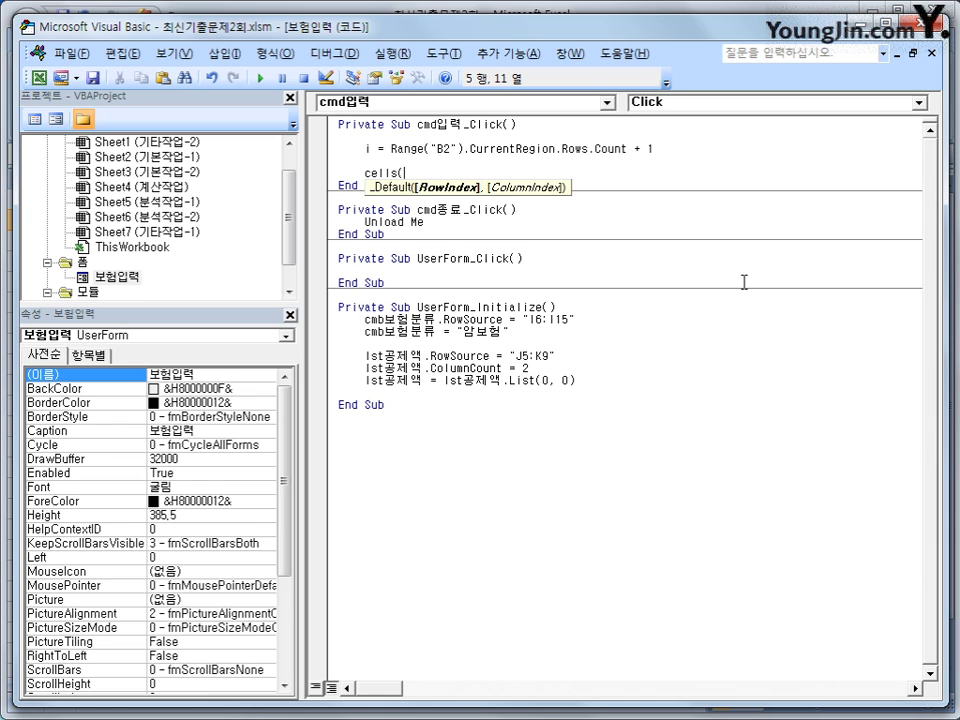
pyautogui.write('i,2) ')
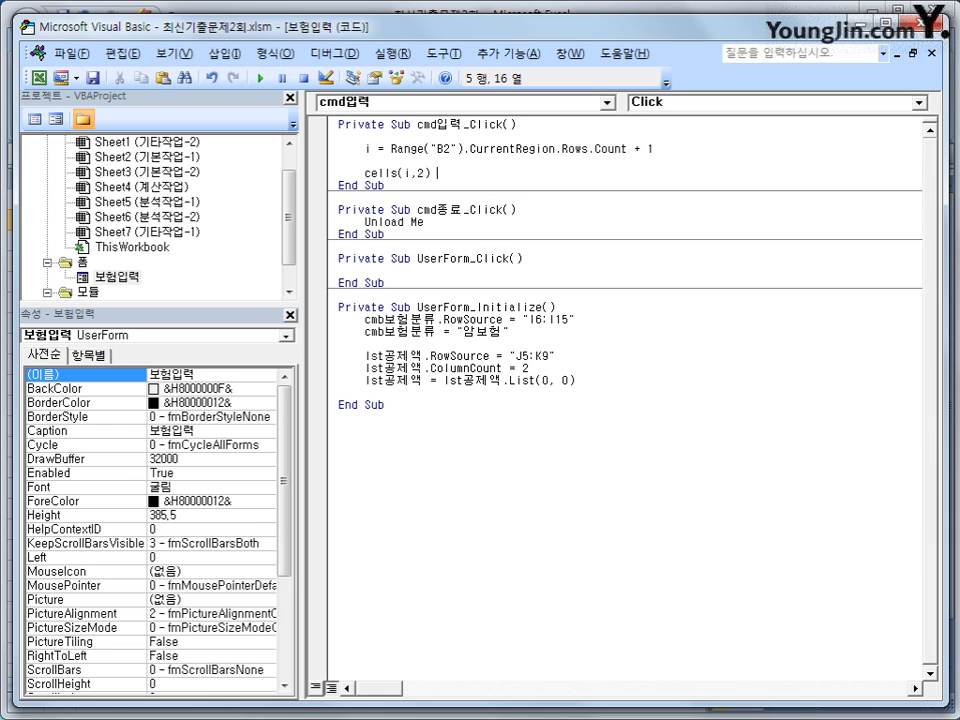
pyautogui.write('= cmb보험분류')
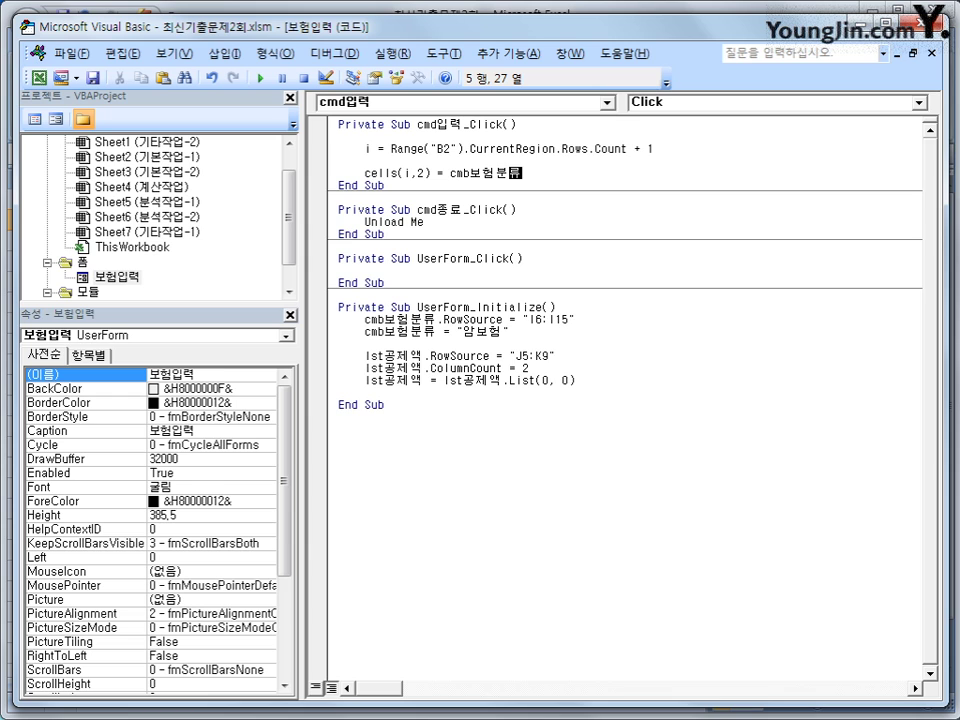
pyautogui.press('Return')
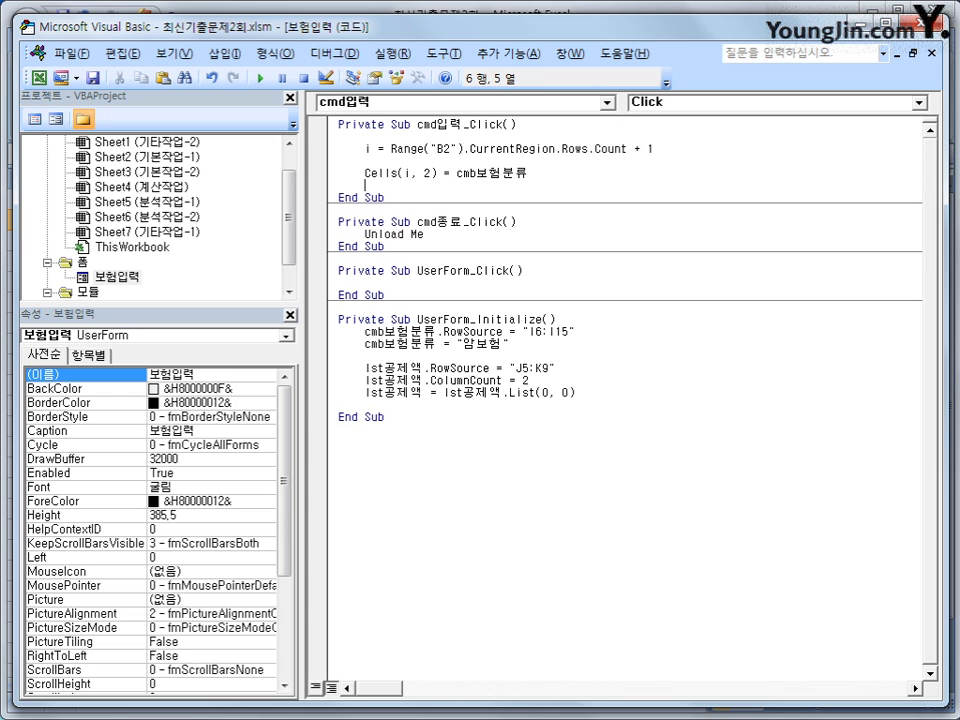
# Add the line Cells(i, 3) = lst공제액 under the cmb보험분류 assignment
pyautogui.write('cells(i,3) ')
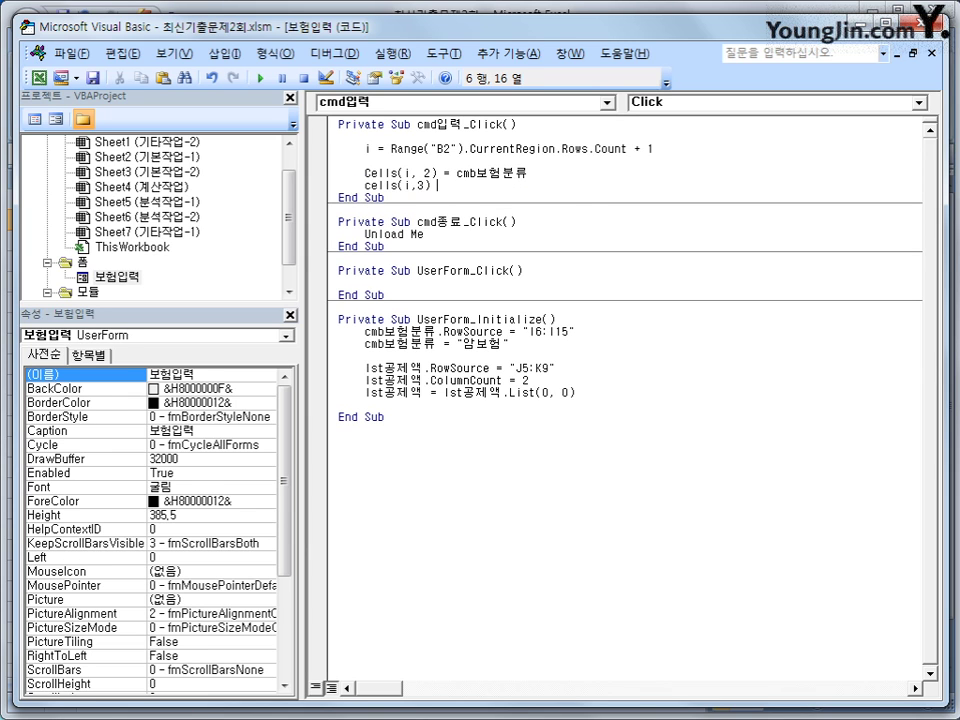
pyautogui.write('=')
pyautogui.write(' cmb')
pyautogui.press('BackSpace')
pyautogui.press('BackSpace')
pyautogui.press('BackSpace')
pyautogui.press('BackSpace')
pyautogui.write('lst공제')
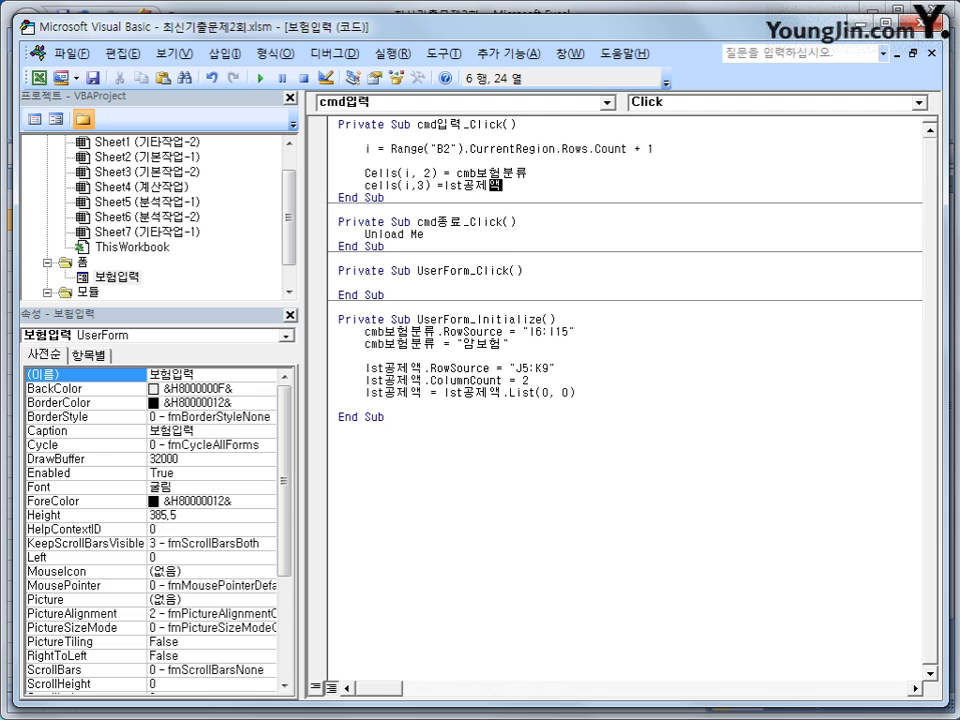
pyautogui.write('액')
pyautogui.press('Return')
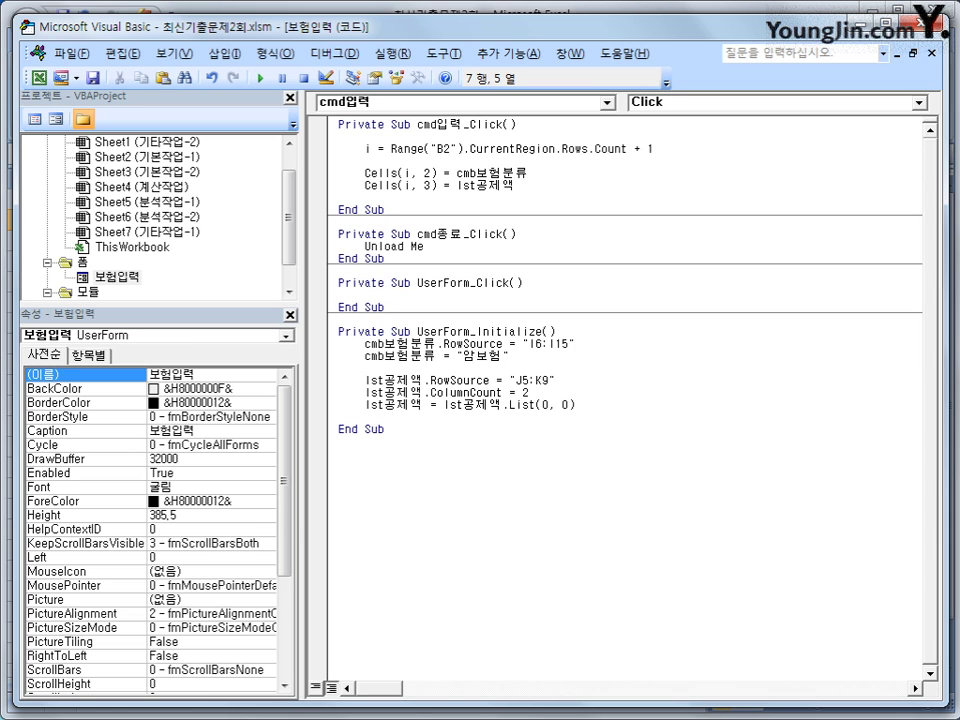
# Add the line Cells(i, 4) = lst공제액 for the 공제액 column
pyautogui.write('cells(')
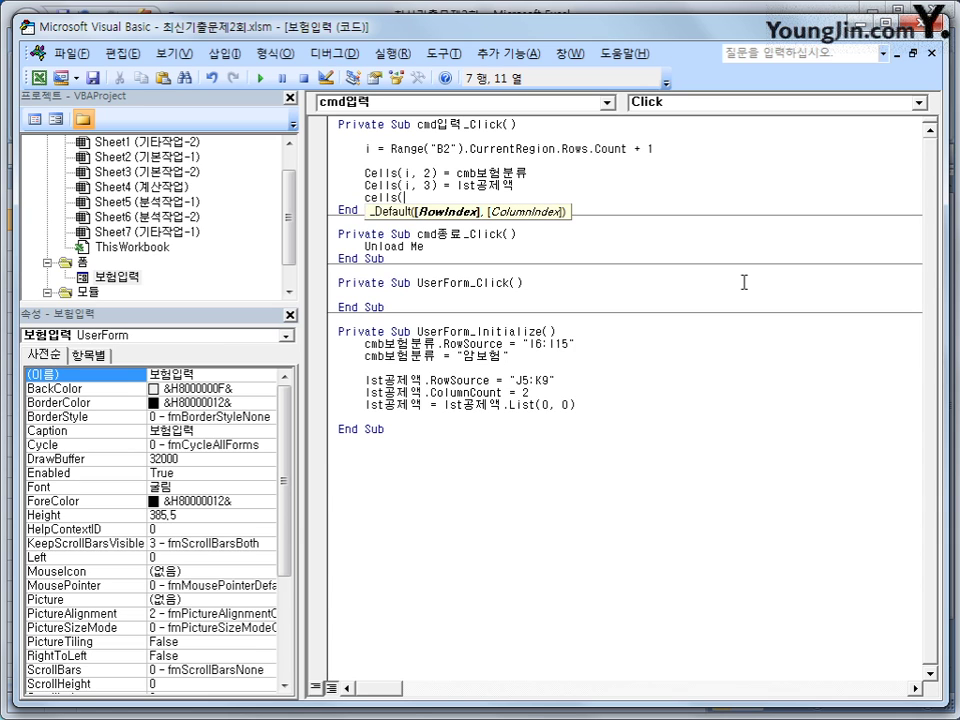
pyautogui.write('i,4)')
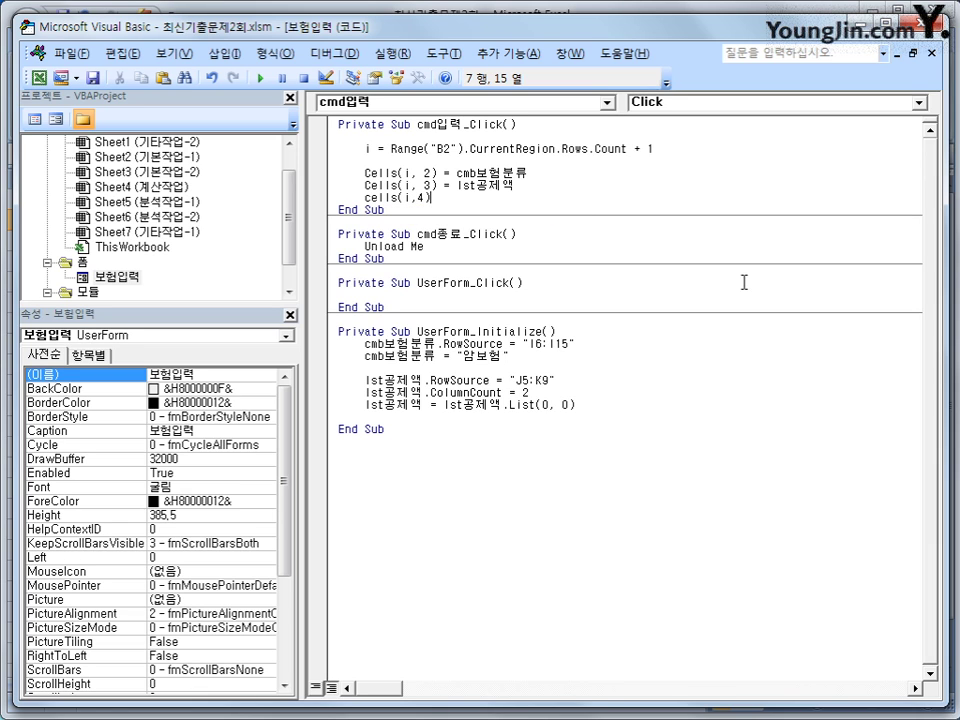
pyautogui.write(' = lst')
pyautogui.press('BackSpace')
pyautogui.press('BackSpace')
pyautogui.press('BackSpace')
pyautogui.press('BackSpace')
pyautogui.write('lst공제액')
pyautogui.press('Return')
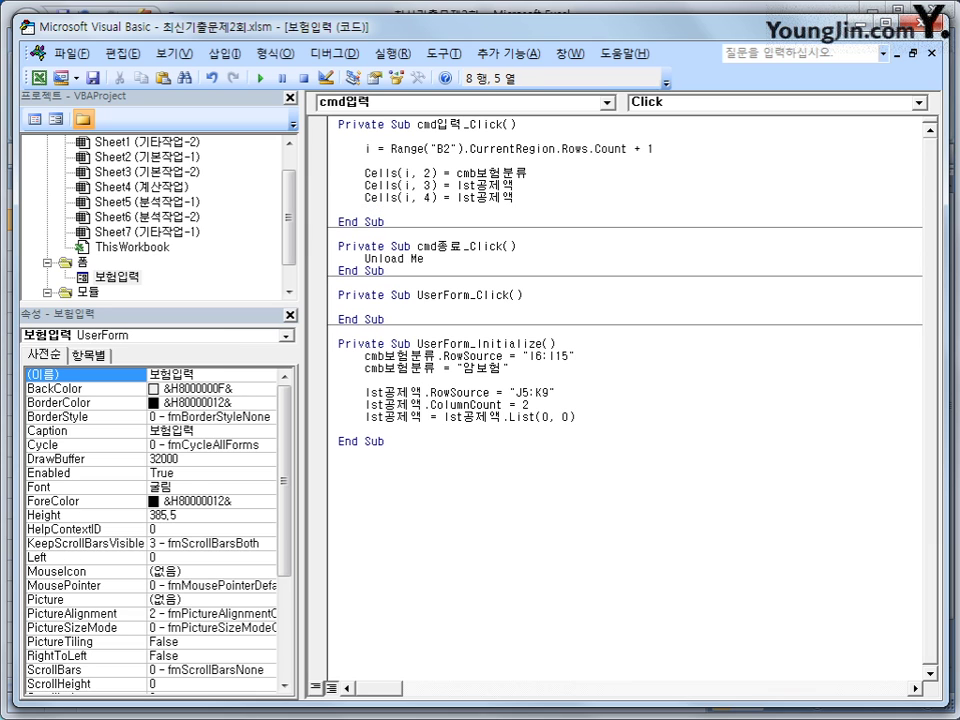
# Add the line Cells(i, 5) = txt병원비.Value for the 병원비 column, correcting the spelling of Value
pyautogui.write('cells(i,5')
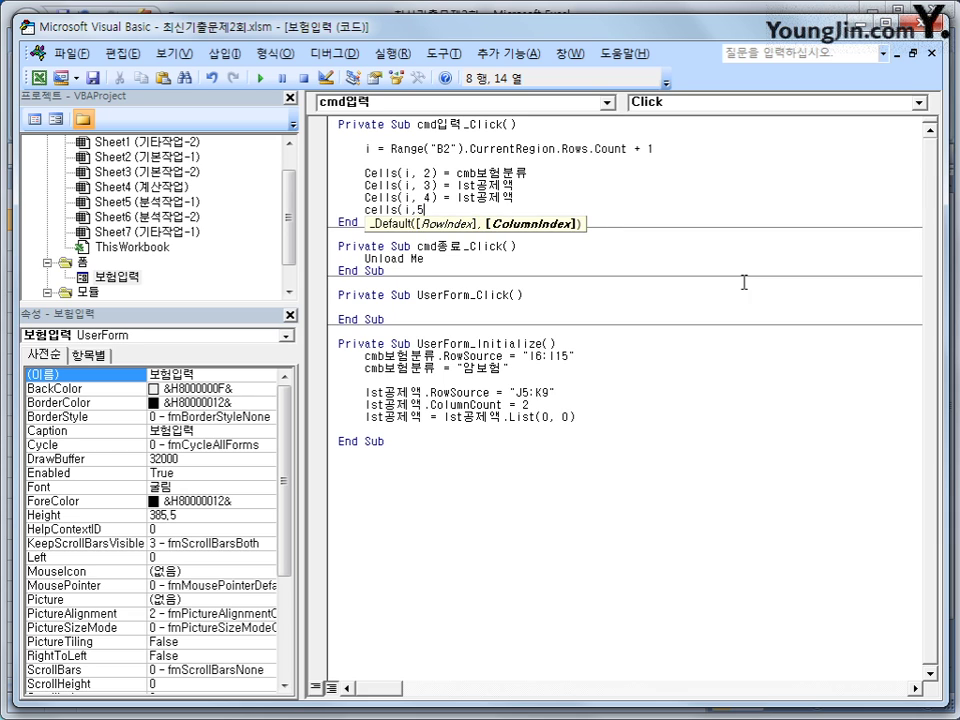
pyautogui.write(') = ')
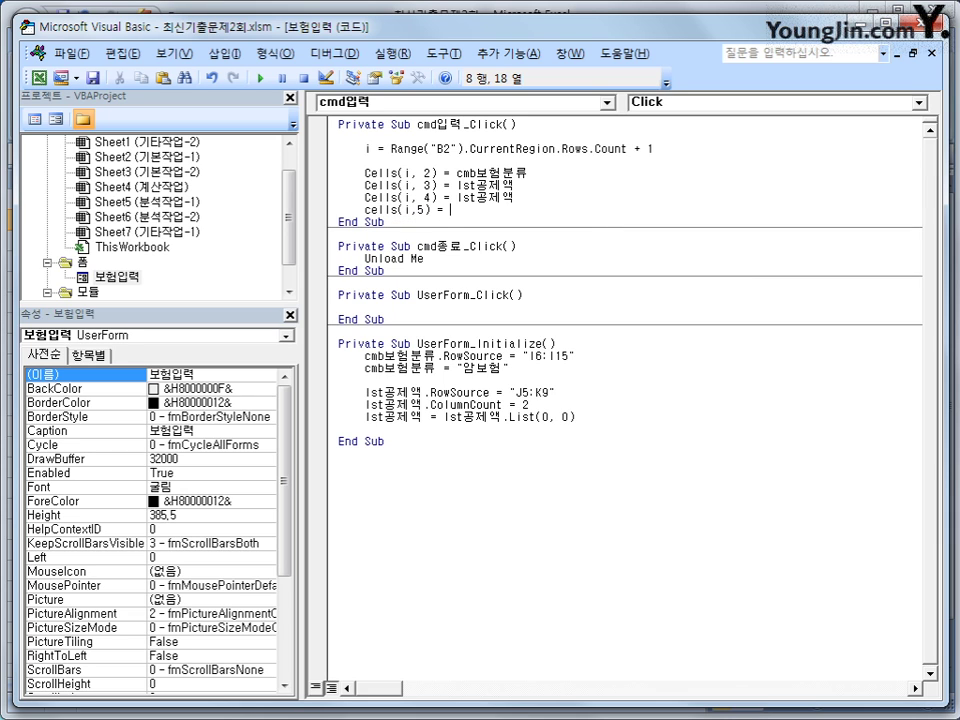
pyautogui.write('txt병ㅇ')
pyautogui.write('원비.vallu')
pyautogui.write('e')
pyautogui.press('Return')
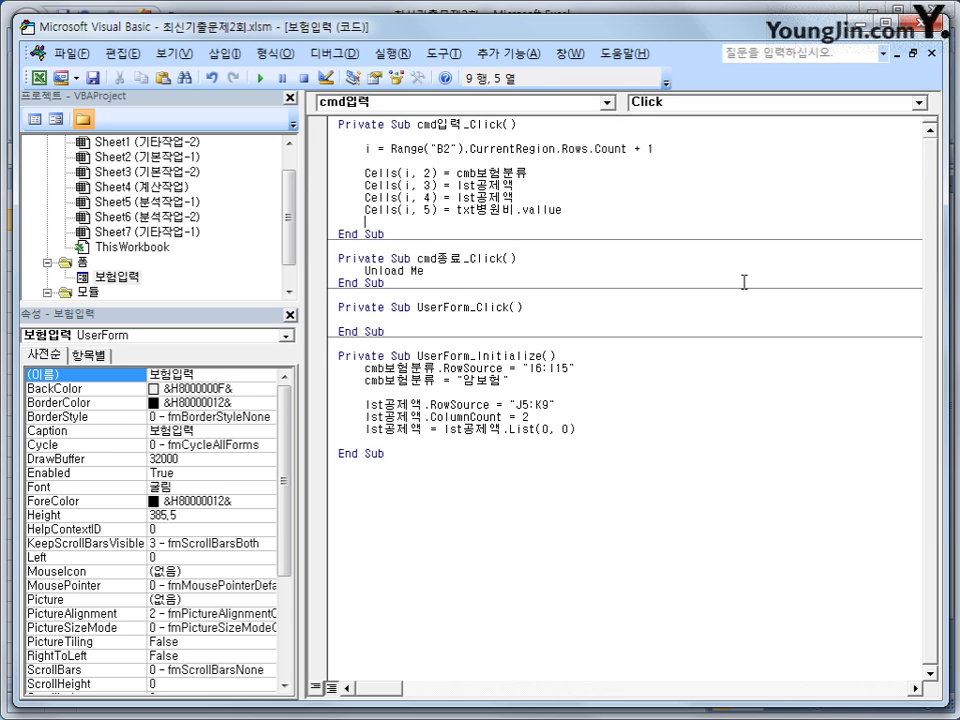
pyautogui.press('Up')
pyautogui.press('End')
pyautogui.press('BackSpace')
pyautogui.press('BackSpace')
pyautogui.press('BackSpace')
pyautogui.write('ue')
pyautogui.press('Return')
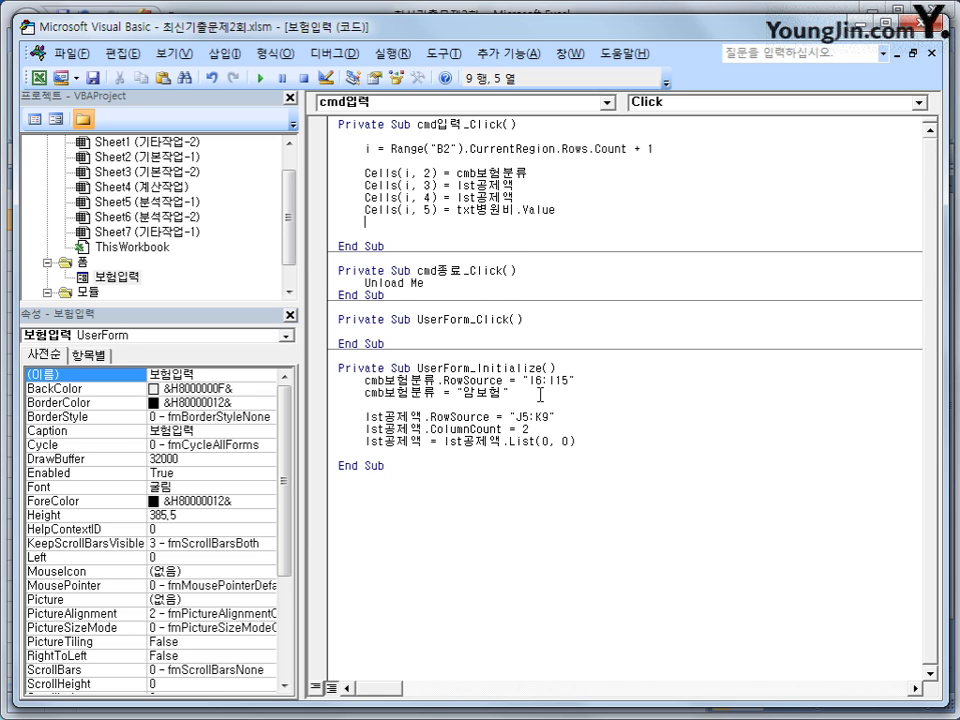
# Switch to Excel, open the 보험입력 form from its sheet button and move it below the table's headings
pyautogui.click(37, 77)
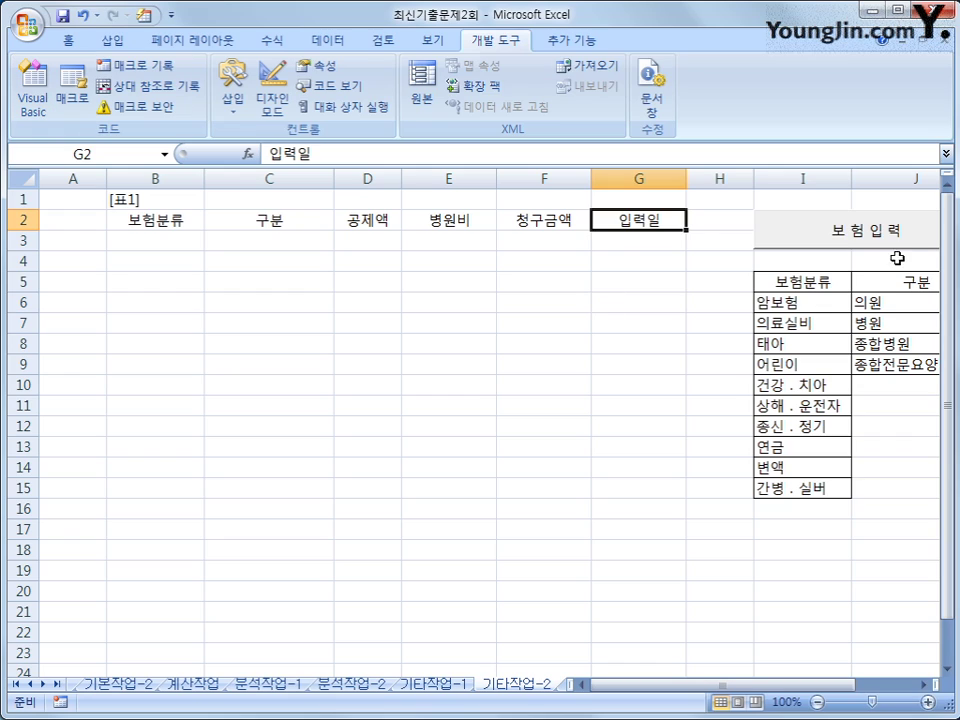
pyautogui.click(843, 236)
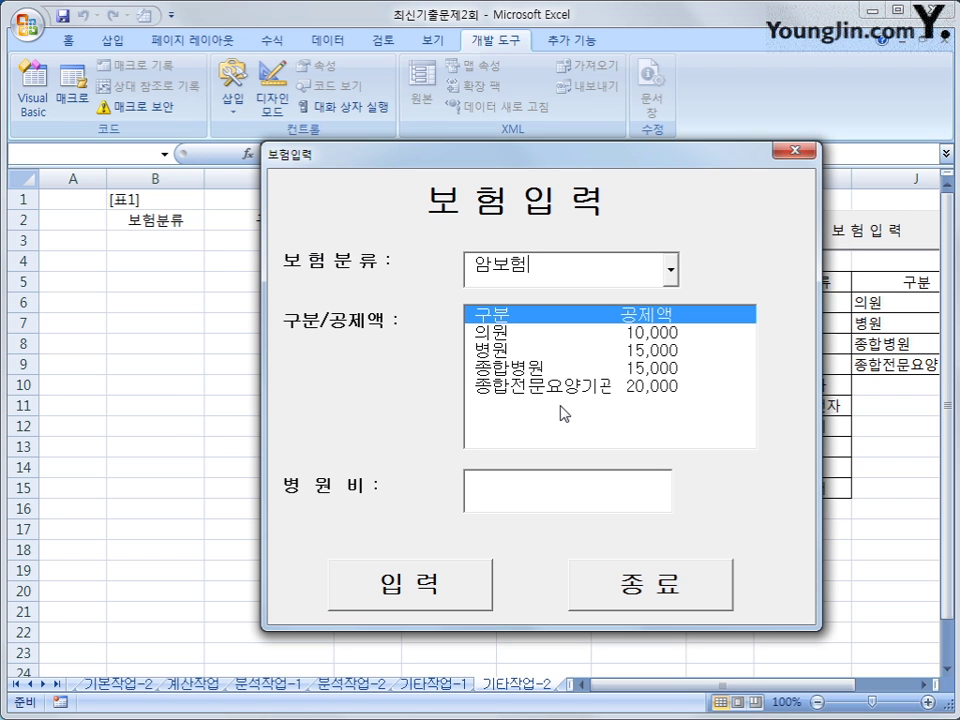
pyautogui.moveTo(617, 163); pyautogui.dragTo(660, 257)
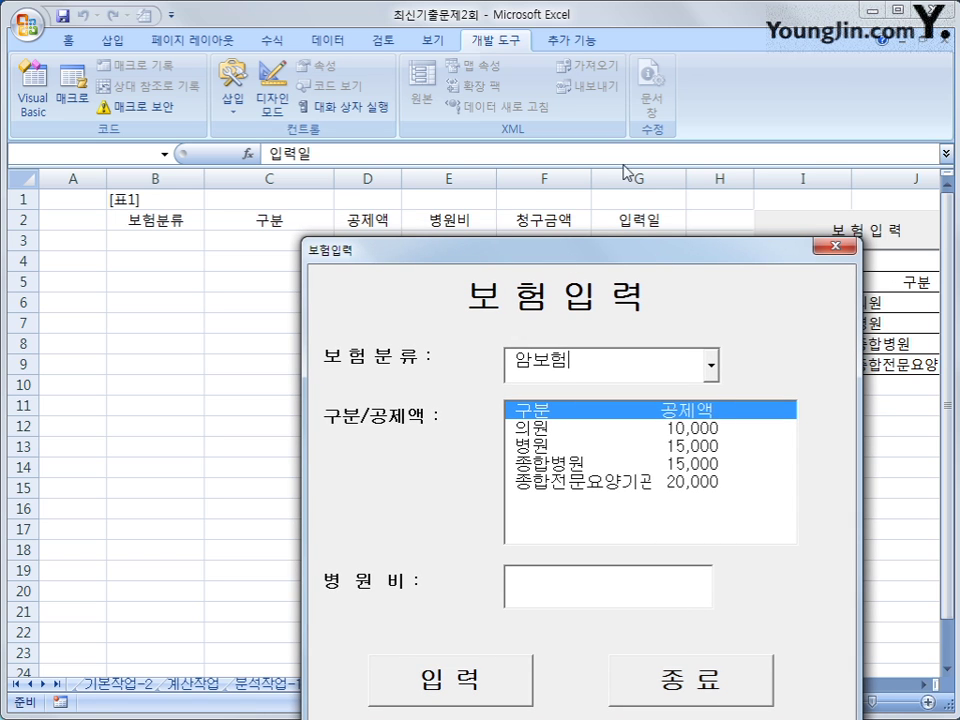
# Close the 보험입력 form and return to its code in the Visual Basic editor
pyautogui.click(830, 250)
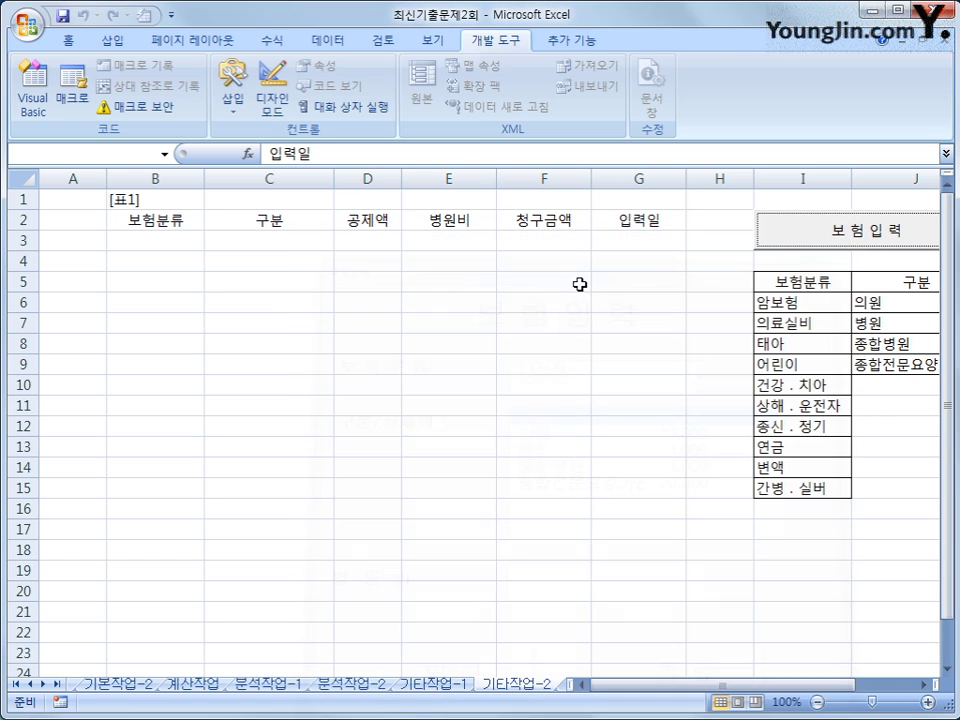
pyautogui.click(40, 92)
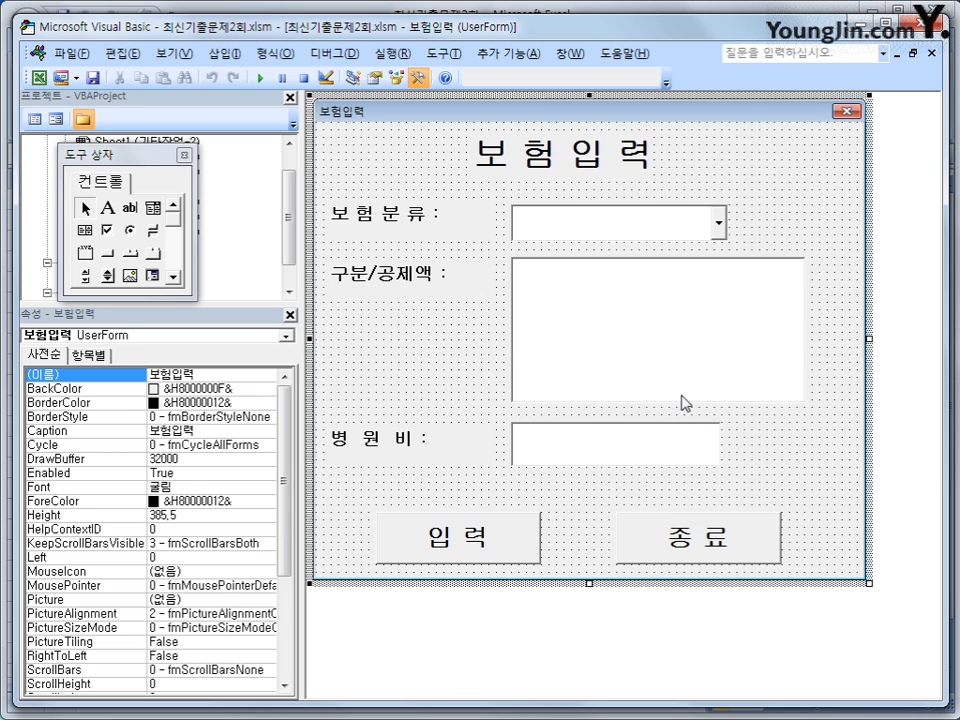
pyautogui.click(35, 120)
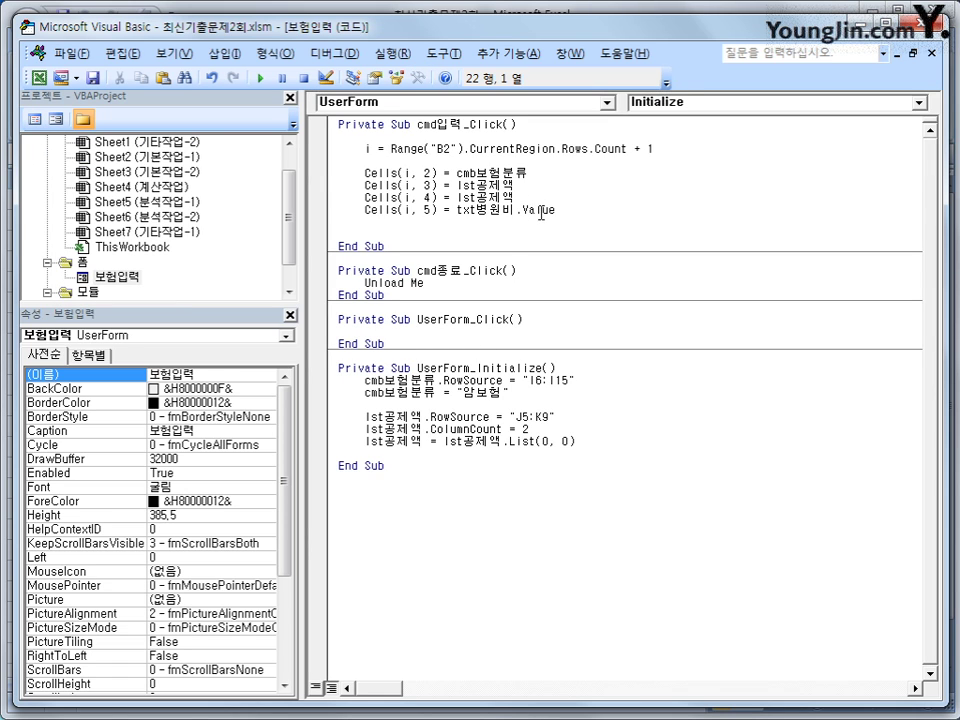
# Add the line iRow = lst공제액.ListIndex between the i row calculation and the Cells assignments in cmd입력_Click
pyautogui.click(526, 196)
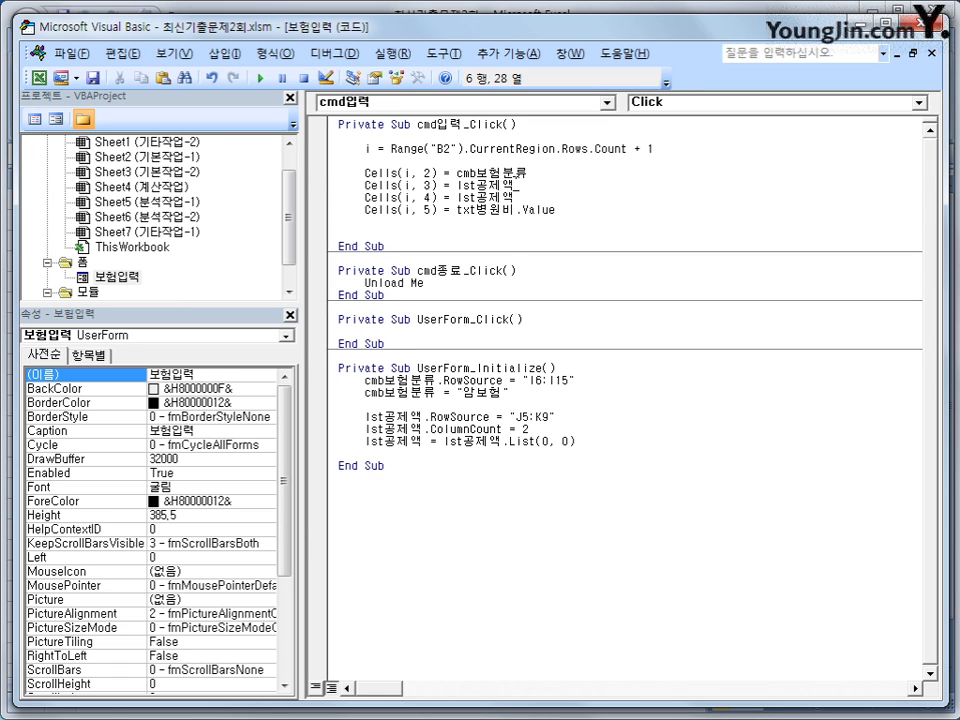
pyautogui.click(526, 198)
pyautogui.click(523, 185)
pyautogui.click(685, 158)
pyautogui.press('Return')
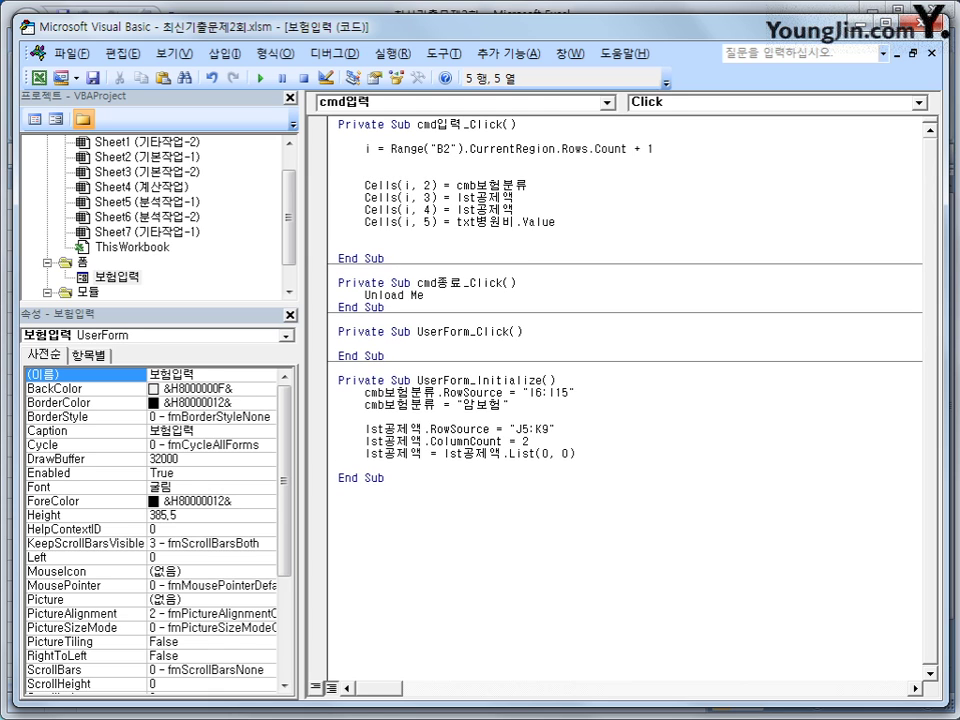
pyautogui.write('iRow = lst공')
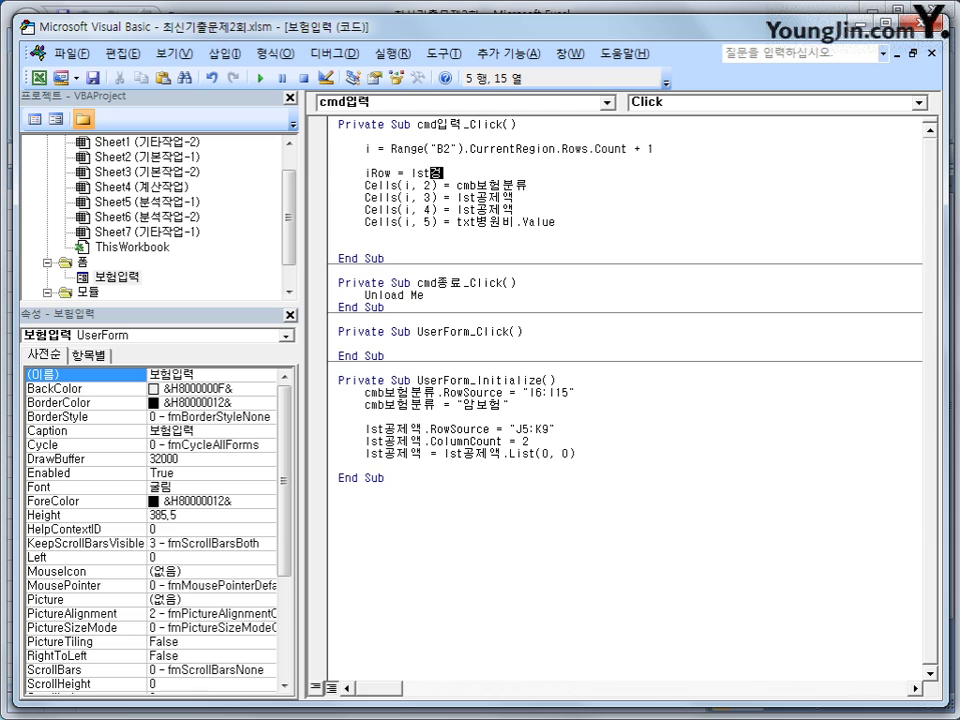
pyautogui.write('제액.쀄')
pyautogui.press('BackSpace')
pyautogui.write('listin')
pyautogui.press('BackSpace')
pyautogui.press('BackSpace')
pyautogui.press('BackSpace')
pyautogui.press('BackSpace')
pyautogui.press('BackSpace')
pyautogui.press('BackSpace')
pyautogui.press('BackSpace')
pyautogui.write('.listin')
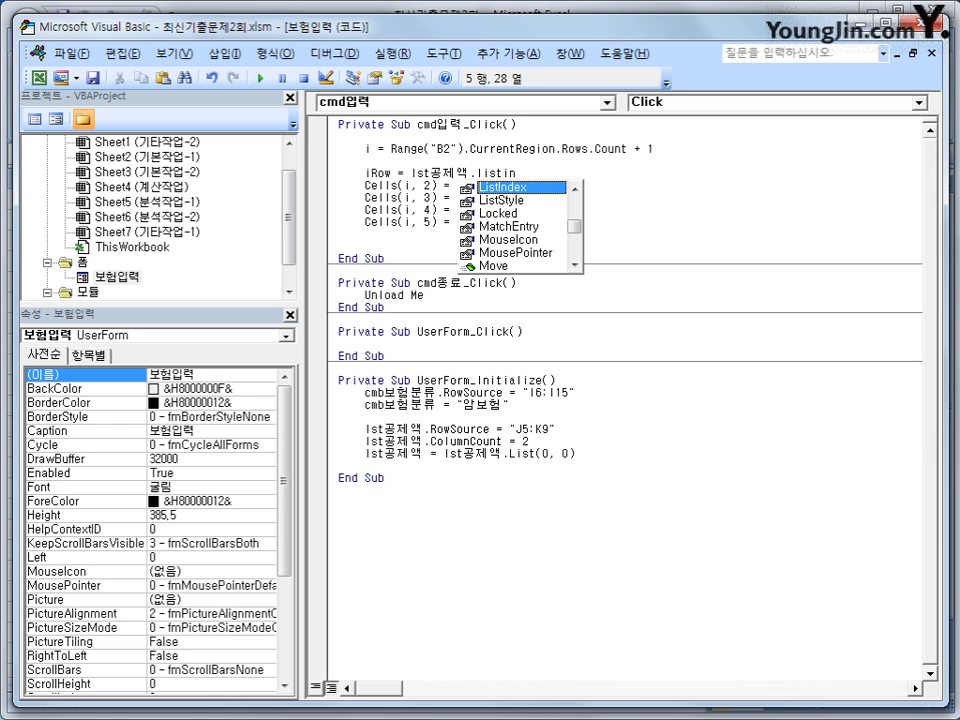
pyautogui.press('Tab')
pyautogui.press('Return')
# Append (iRow, 0) to lst공제액 in the Cells(i, 3) line
pyautogui.press('Down')
pyautogui.press('Down')
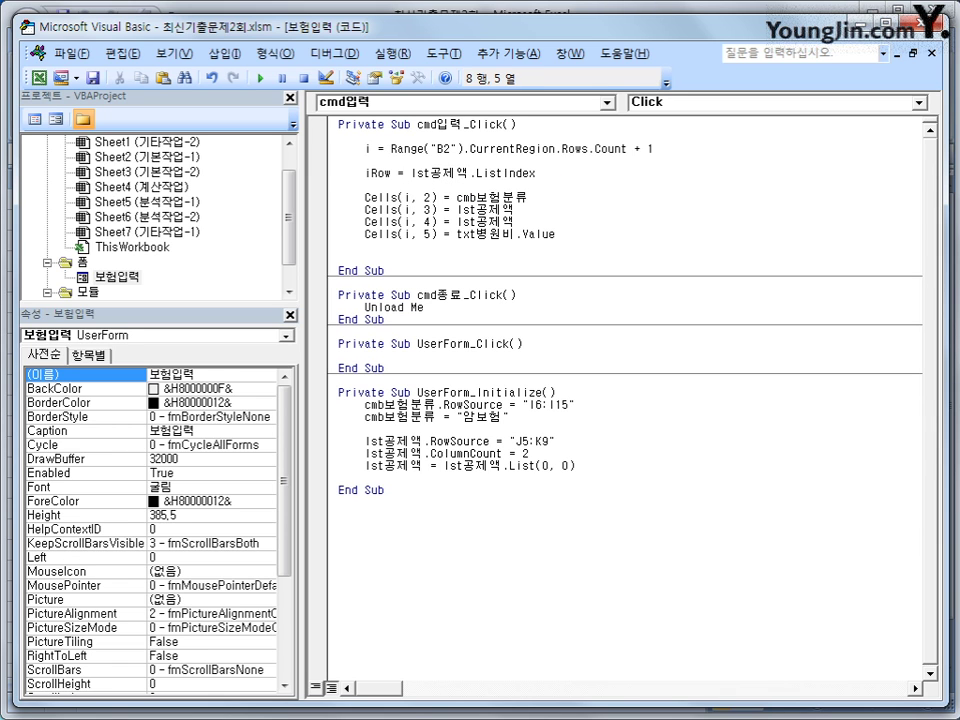
pyautogui.press('End')
pyautogui.write('(iRow,0)')
pyautogui.moveTo(521, 210); pyautogui.dragTo(551, 210)
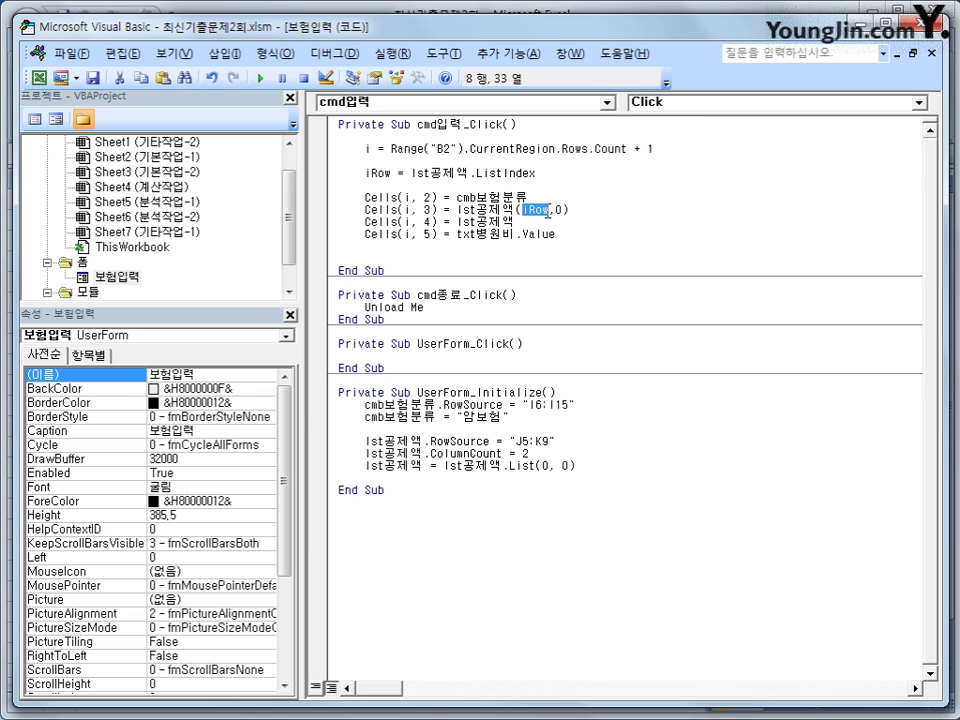
pyautogui.doubleClick(375, 172)
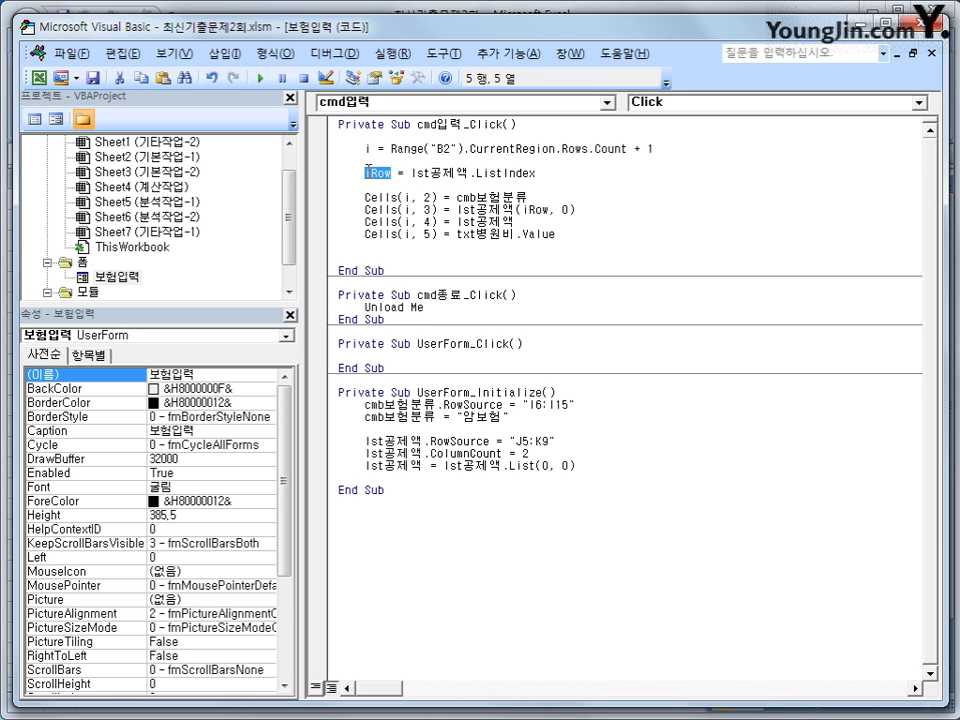
pyautogui.moveTo(522, 209); pyautogui.dragTo(567, 210)
pyautogui.doubleClick(566, 211)
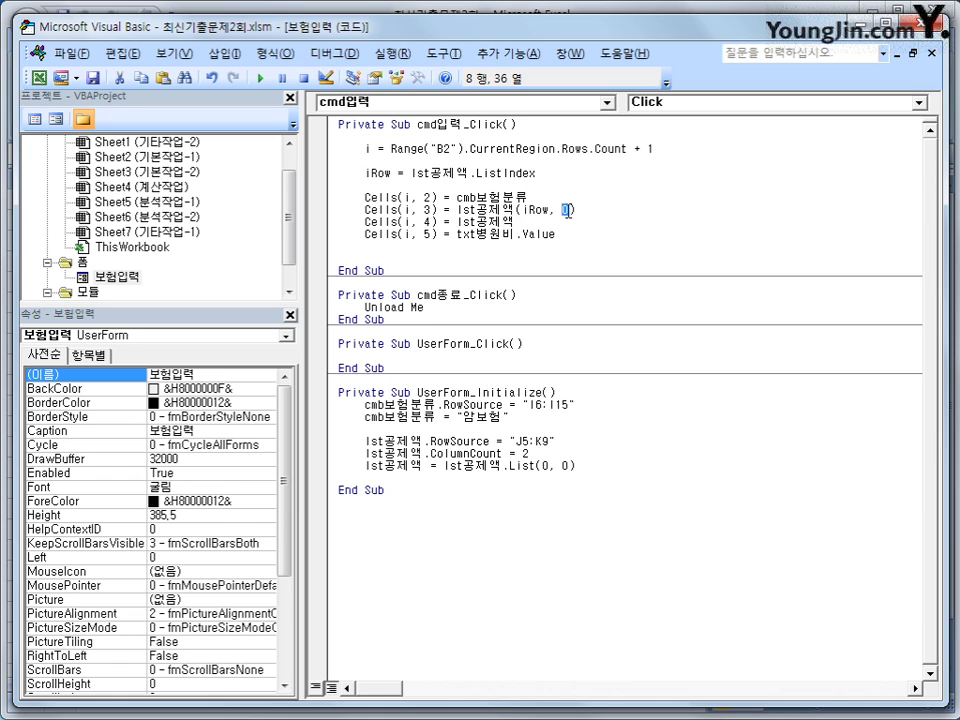
pyautogui.click(587, 208)
# Append (iRow, 1) to lst공제액 in the Cells(i, 4) line
pyautogui.click(553, 232)
pyautogui.click(533, 222)
pyautogui.write('(iRow, 1)')
pyautogui.press('Down')
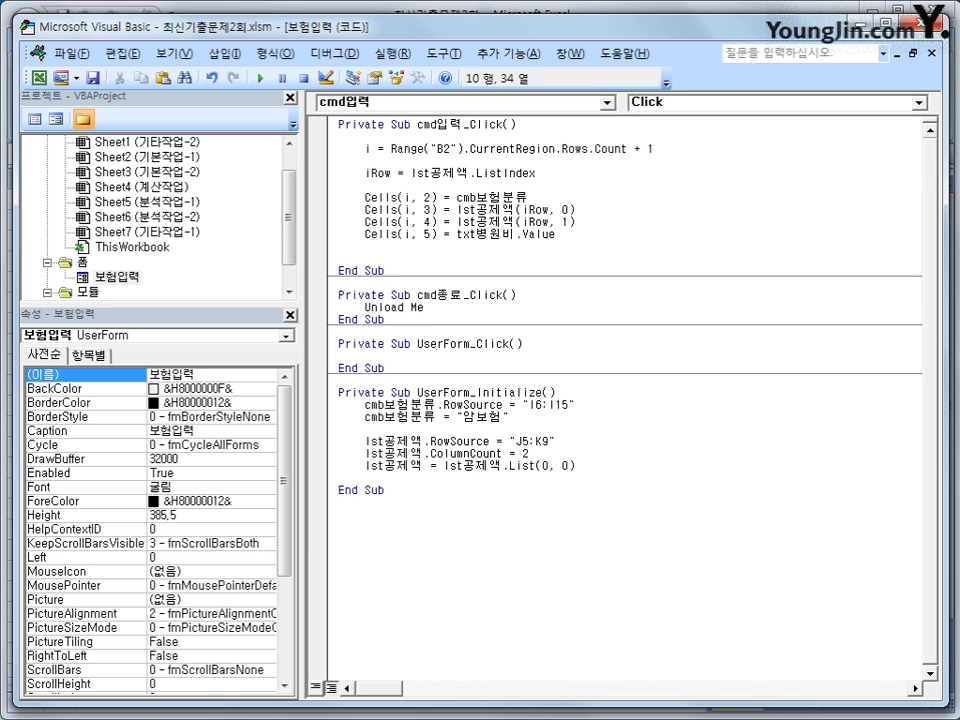
# Insert the .List property after lst공제액 in the Cells(i, 3) line, before (iRow, 0)
pyautogui.click(574, 209)
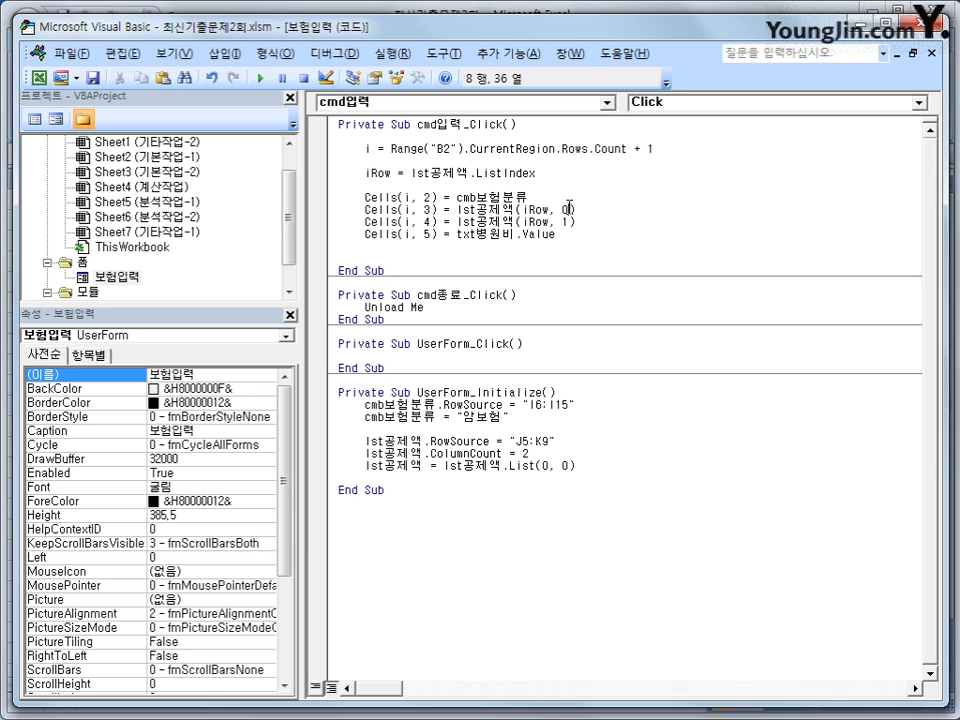
pyautogui.click(565, 222)
pyautogui.press('Right')
pyautogui.press('Right')
pyautogui.click(516, 209)
pyautogui.write('.list')
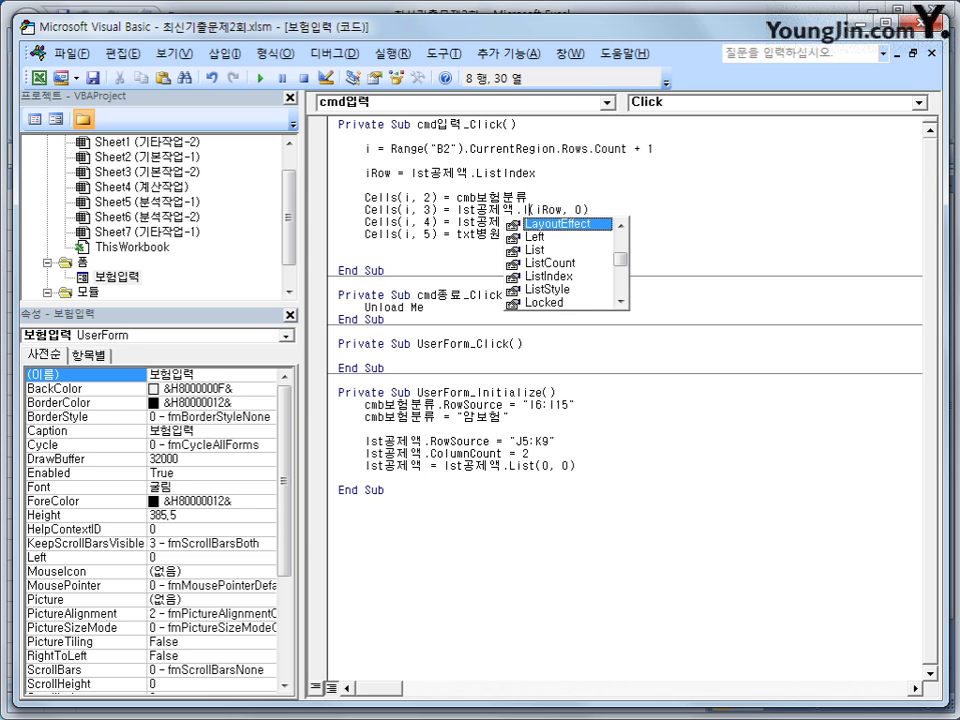
pyautogui.press('Escape')
pyautogui.press('Down')
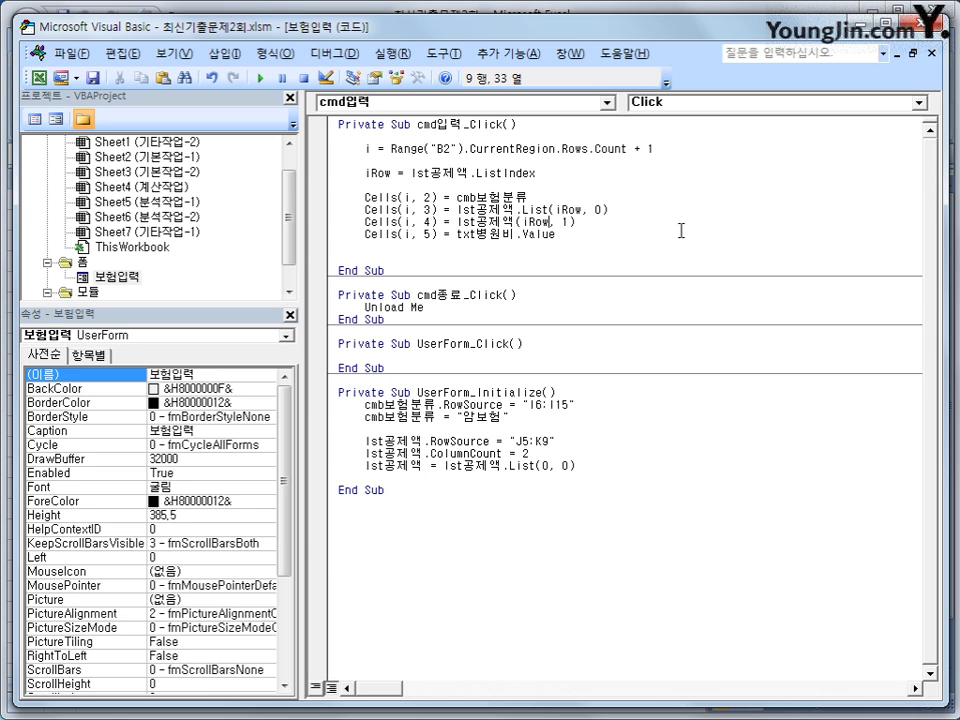
# Insert the .List property after lst공제액 in the Cells(i, 4) line, before (iRow, 1)
pyautogui.press('Left')
pyautogui.press('Left')
pyautogui.press('Left')
pyautogui.press('Left')
pyautogui.press('Left')
pyautogui.write('.list')
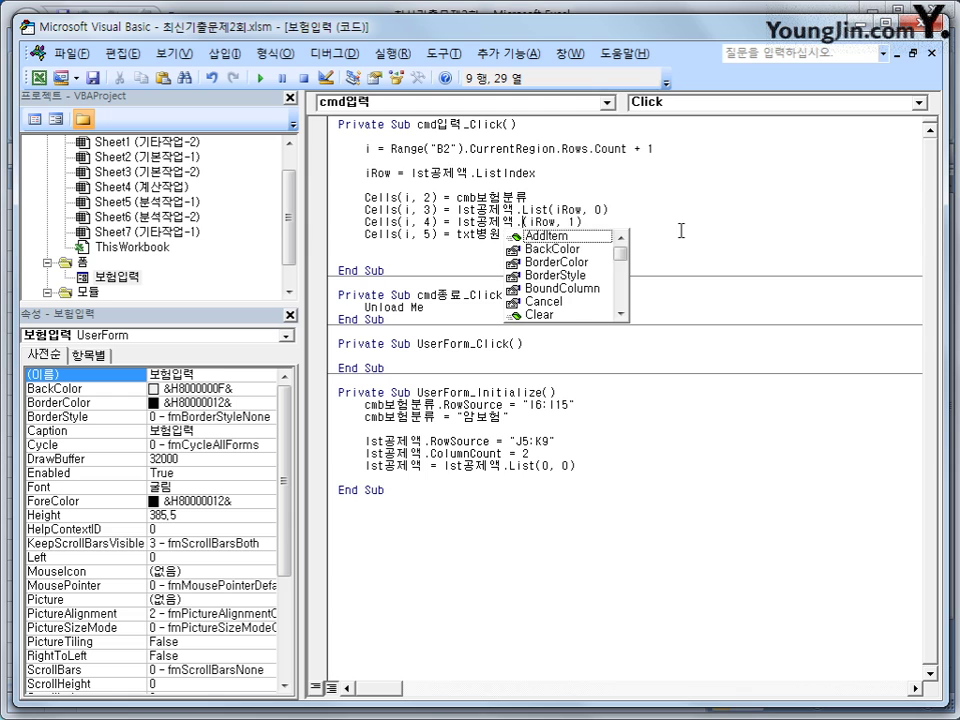
pyautogui.press('Tab')
pyautogui.press('Down')
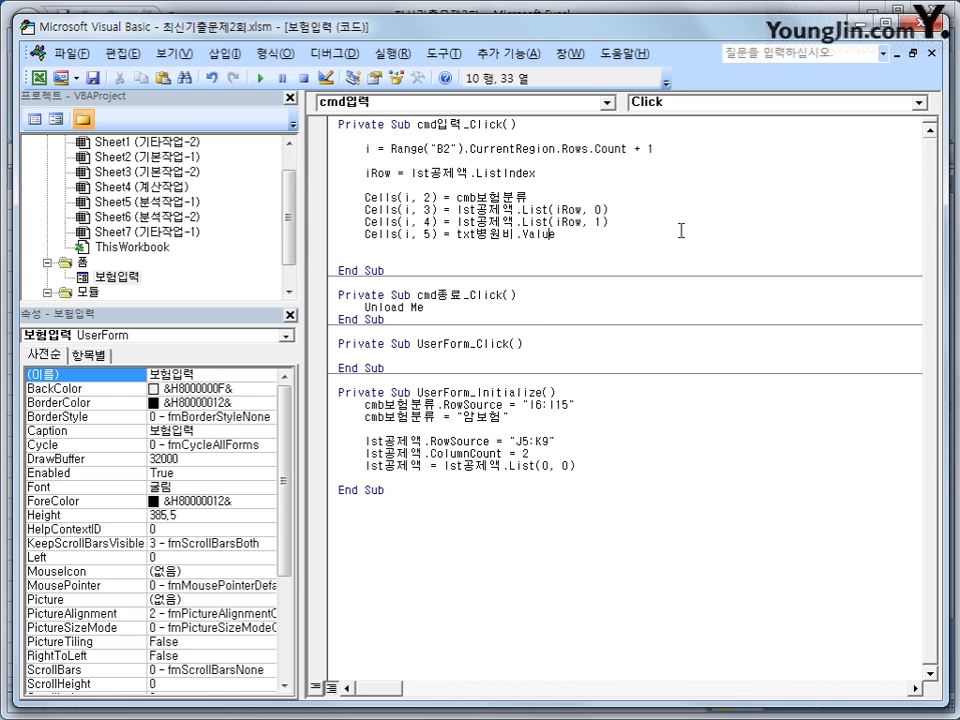
pyautogui.click(606, 255)
pyautogui.press('Up')
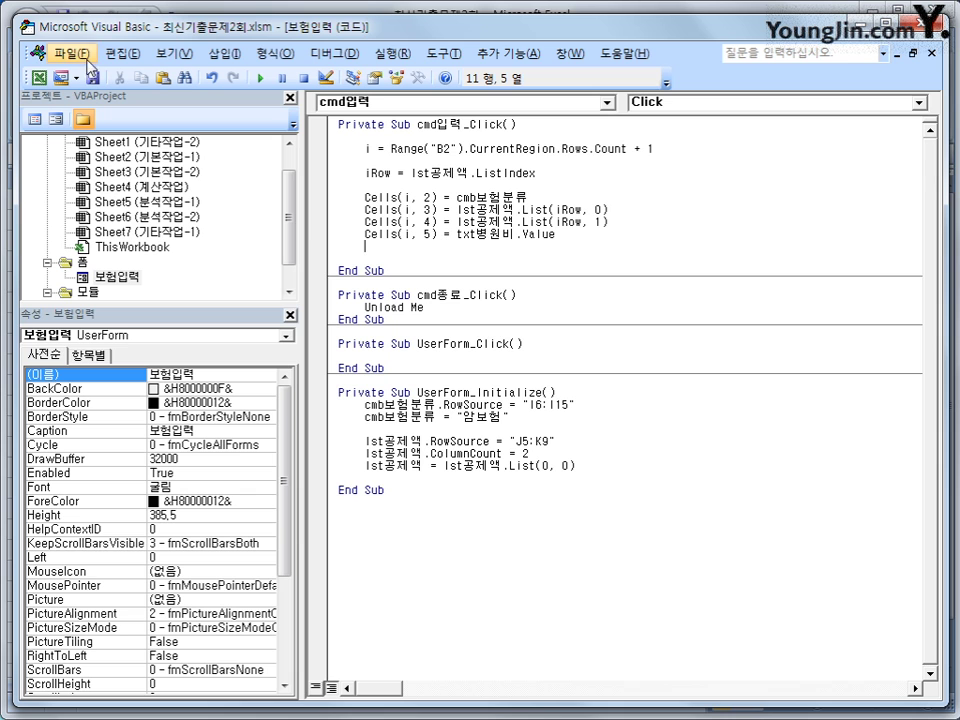
# Switch to Excel, open the 보험입력 form from the sheet and place it below the headings of 표1
pyautogui.click(38, 79)
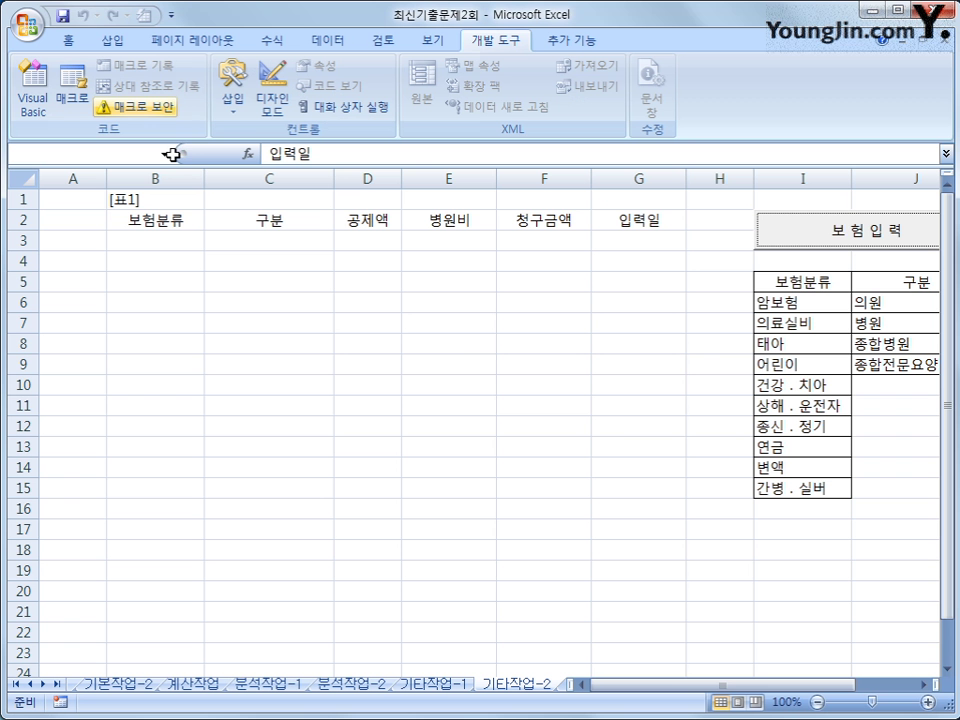
pyautogui.click(831, 236)
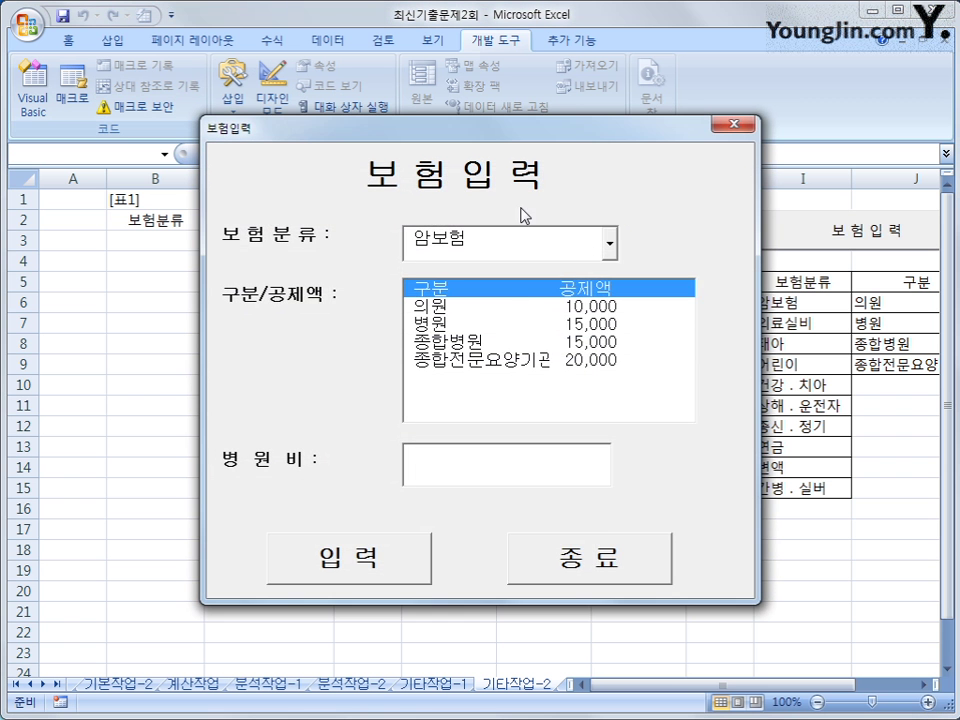
pyautogui.moveTo(512, 138); pyautogui.dragTo(557, 262)
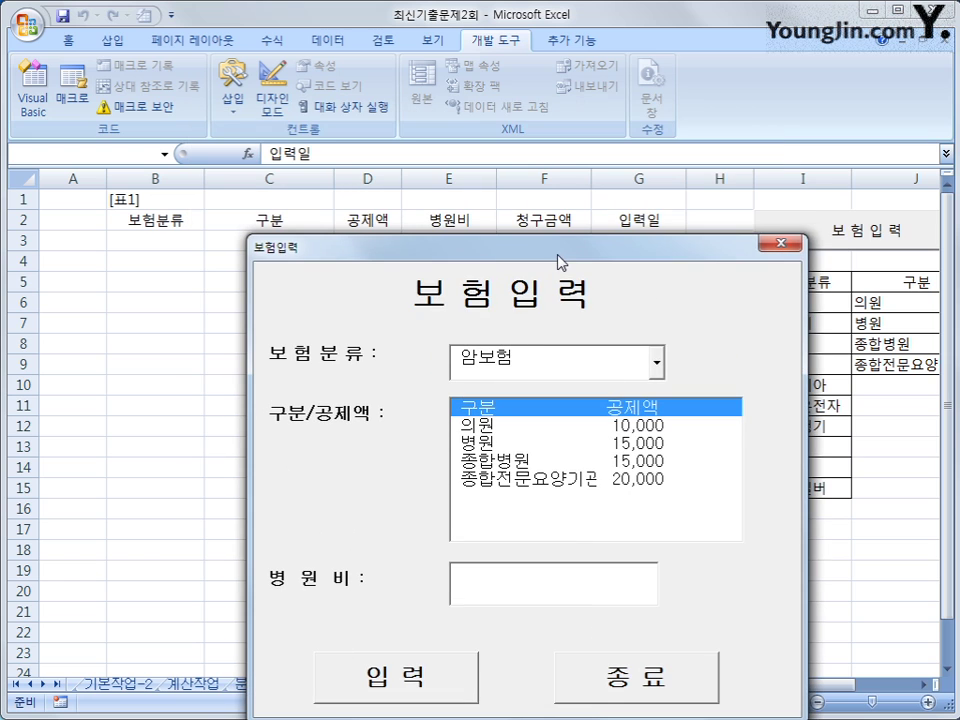
# Choose 의원 as the 구분, enter 15000 as the 병원비 and submit the entry to 표1
pyautogui.click(524, 427)
pyautogui.click(538, 591)
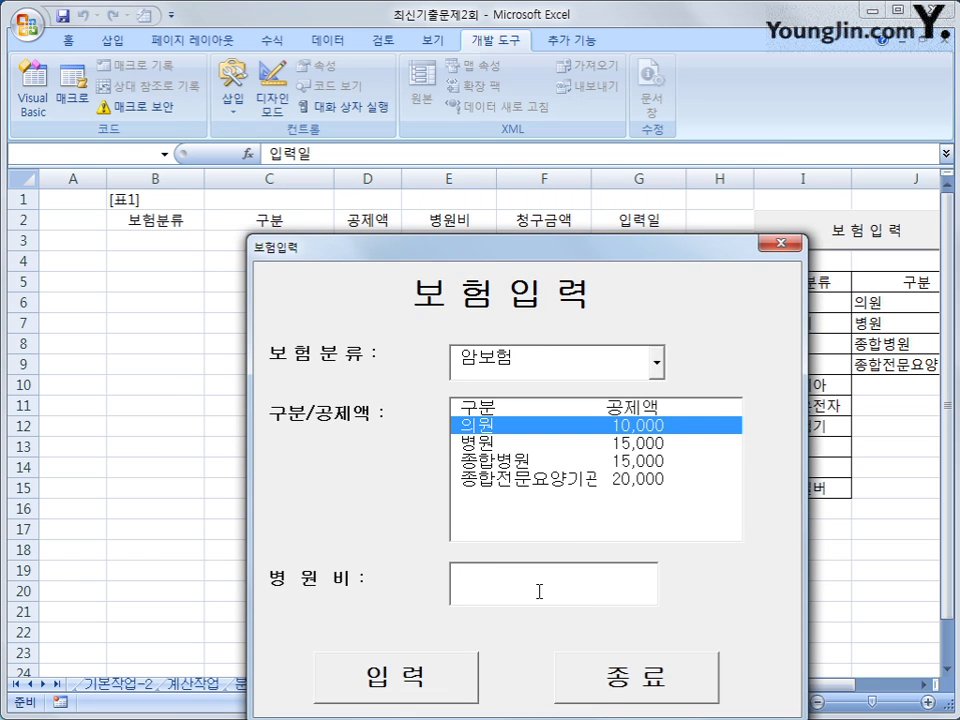
pyautogui.write('15000')
pyautogui.click(435, 690)
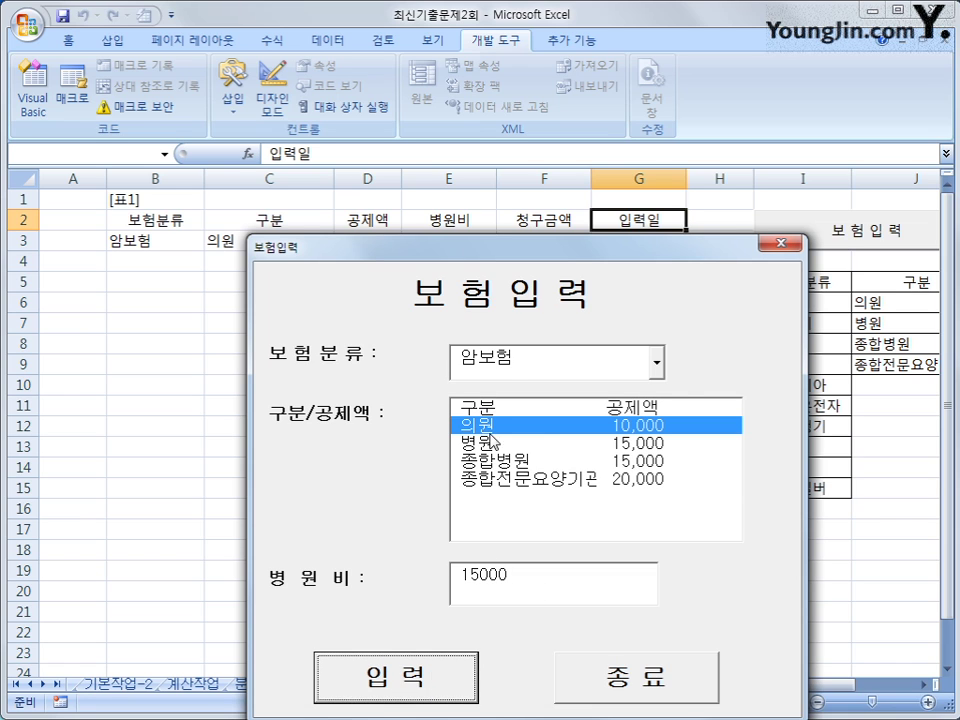
# Move the 보험입력 form away from row 3 to check the new entry, and close the form
pyautogui.moveTo(518, 257); pyautogui.dragTo(518, 290)
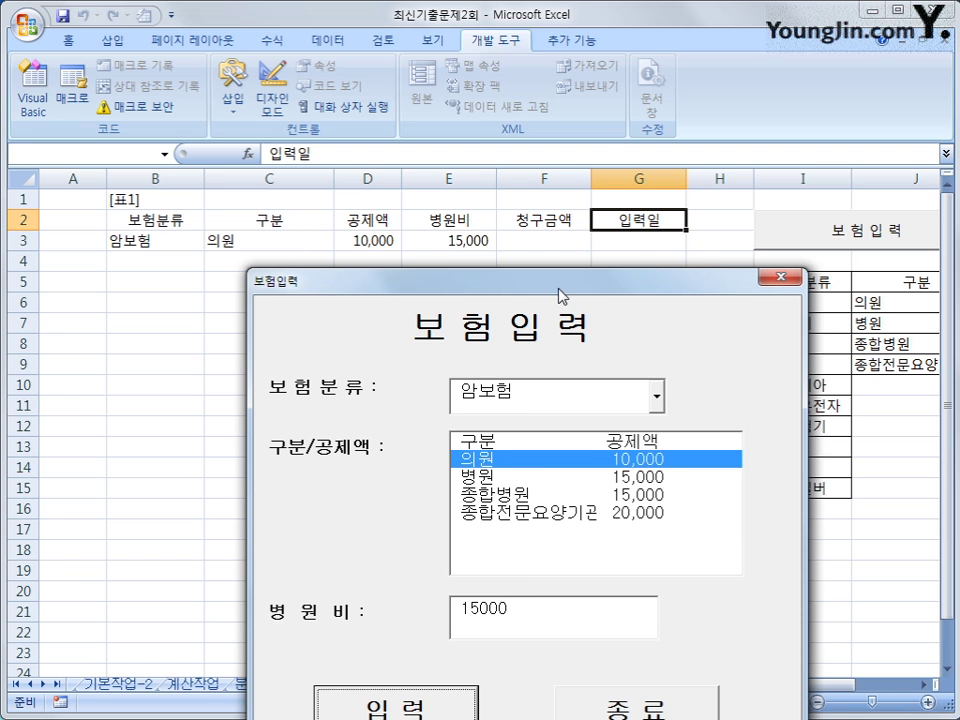
pyautogui.moveTo(560, 296); pyautogui.dragTo(555, 296)
pyautogui.click(775, 279)
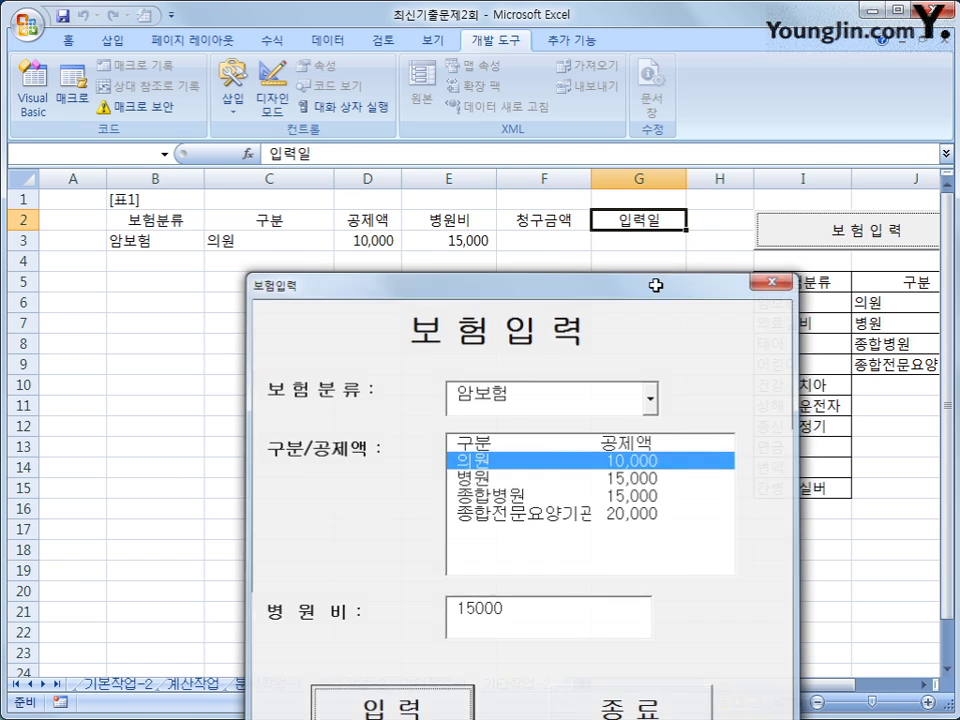
pyautogui.click(616, 300)
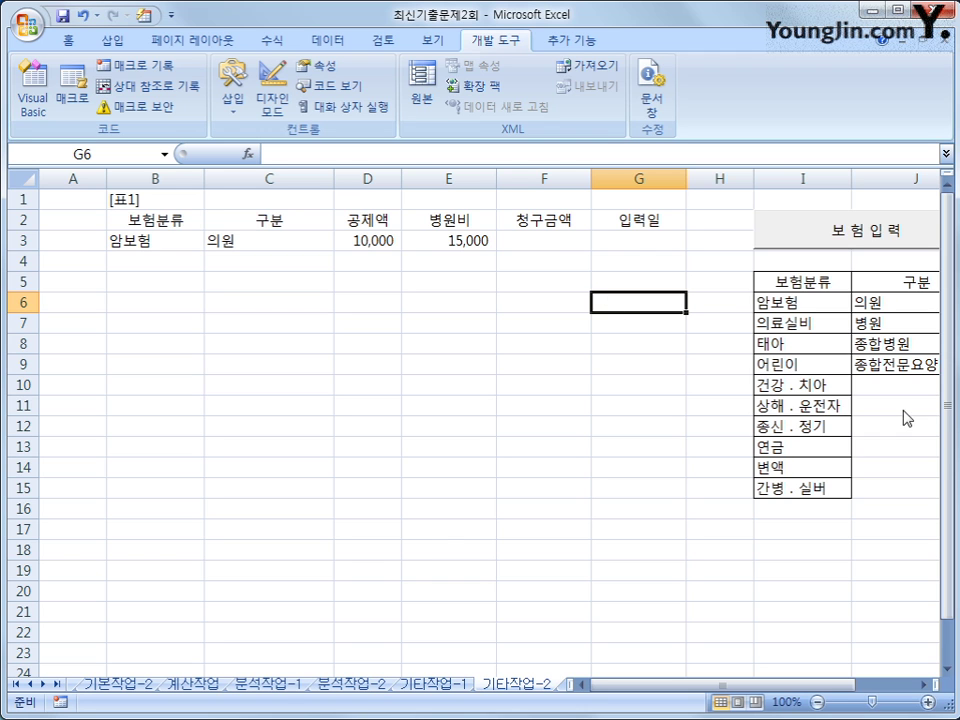
# Switch to the form's code in Visual Basic and insert a blank line below the Cells(i, 5) assignment
pyautogui.click(33, 100)
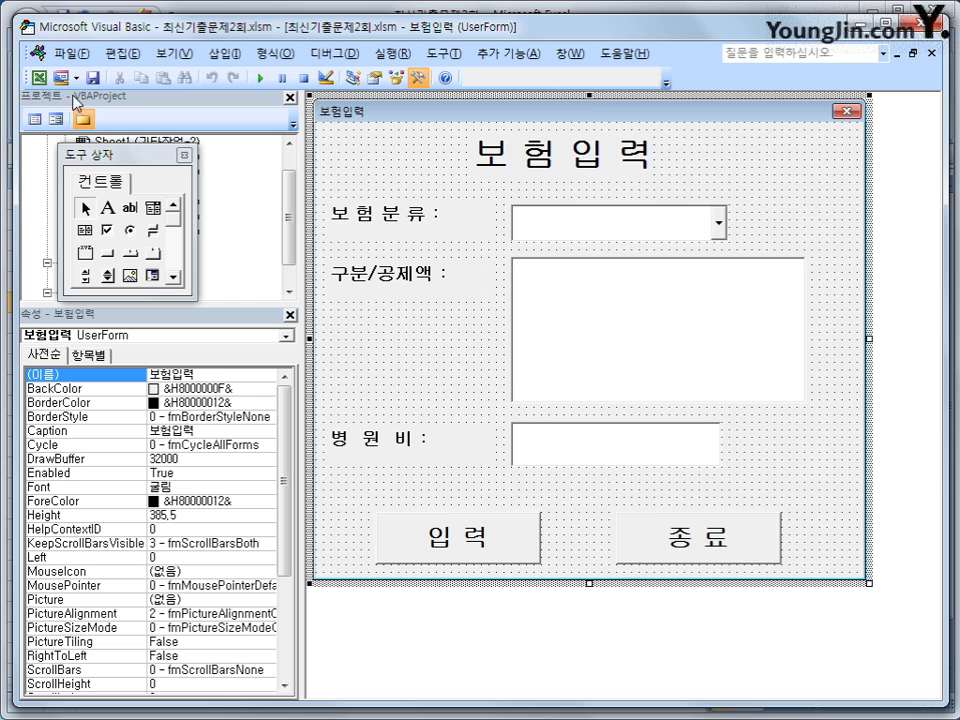
pyautogui.click(34, 118)
pyautogui.click(603, 245)
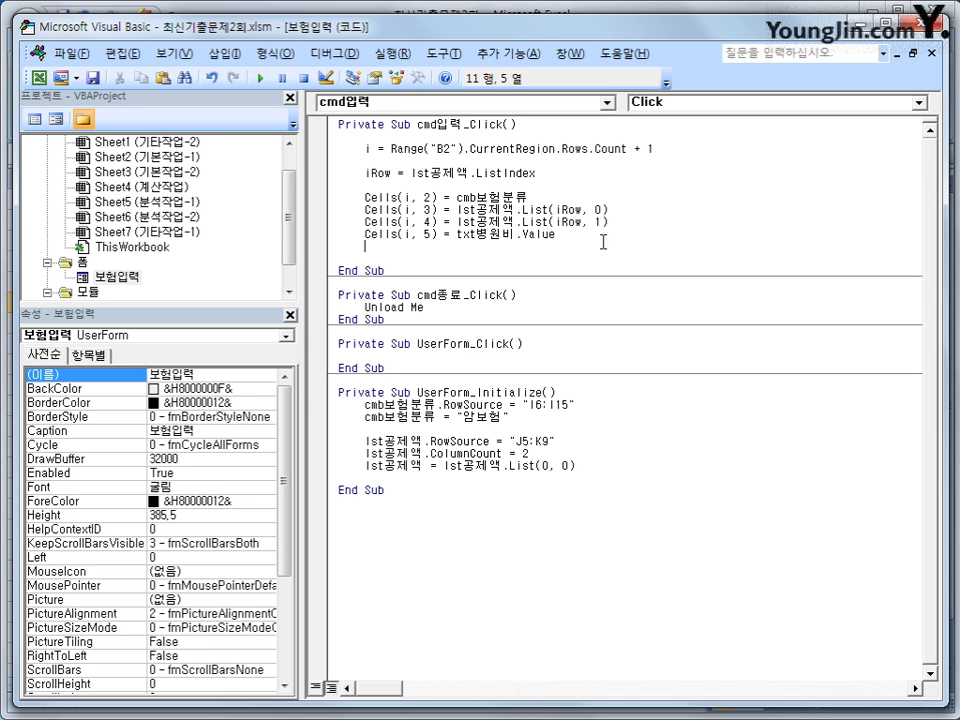
pyautogui.click(632, 221)
pyautogui.click(540, 258)
pyautogui.press('Up')
pyautogui.press('Return')
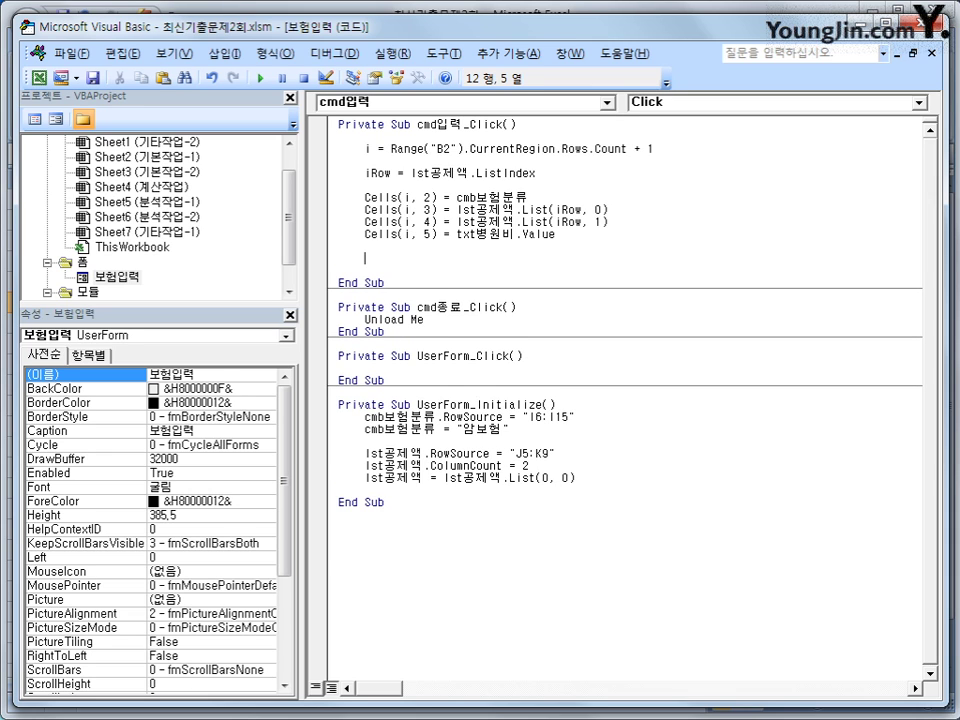
# Add the line If txt병원비 = "" Or txt병원비 = 0 Then above the Cells assignments, leaving blank lines beneath it
pyautogui.press('Up')
pyautogui.press('Up')
pyautogui.press('Up')
pyautogui.press('Up')
pyautogui.press('Up')
pyautogui.press('Up')
pyautogui.press('Return')
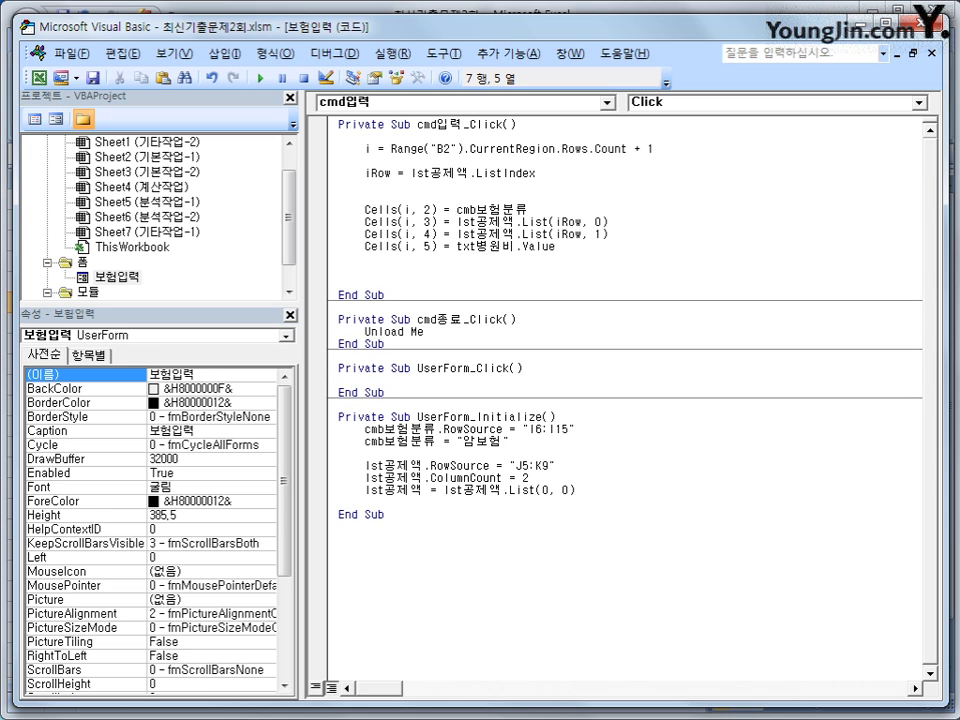
pyautogui.write('if txt병원비')
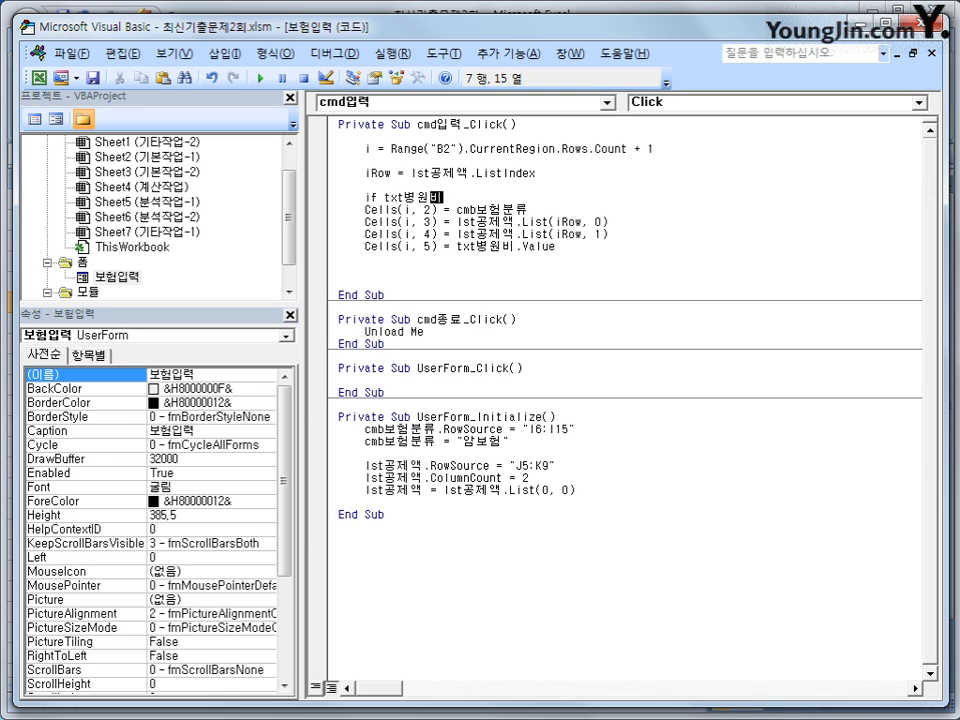
pyautogui.write(' ="" or txt병원비 =')
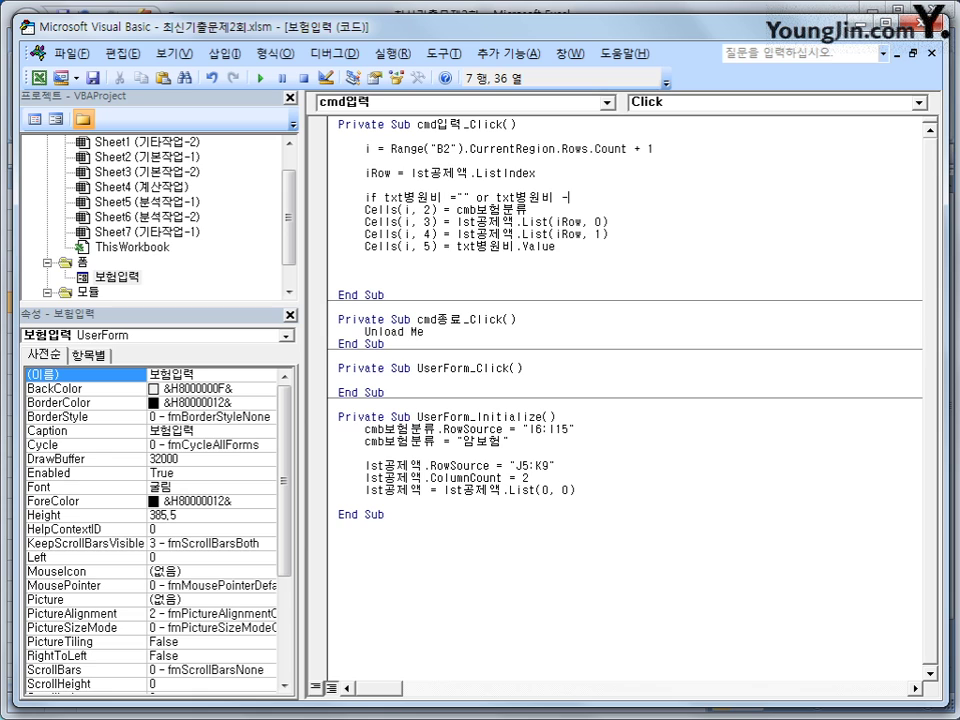
pyautogui.write('0 then')
pyautogui.press('Return')
pyautogui.press('Return')
pyautogui.press('Up')
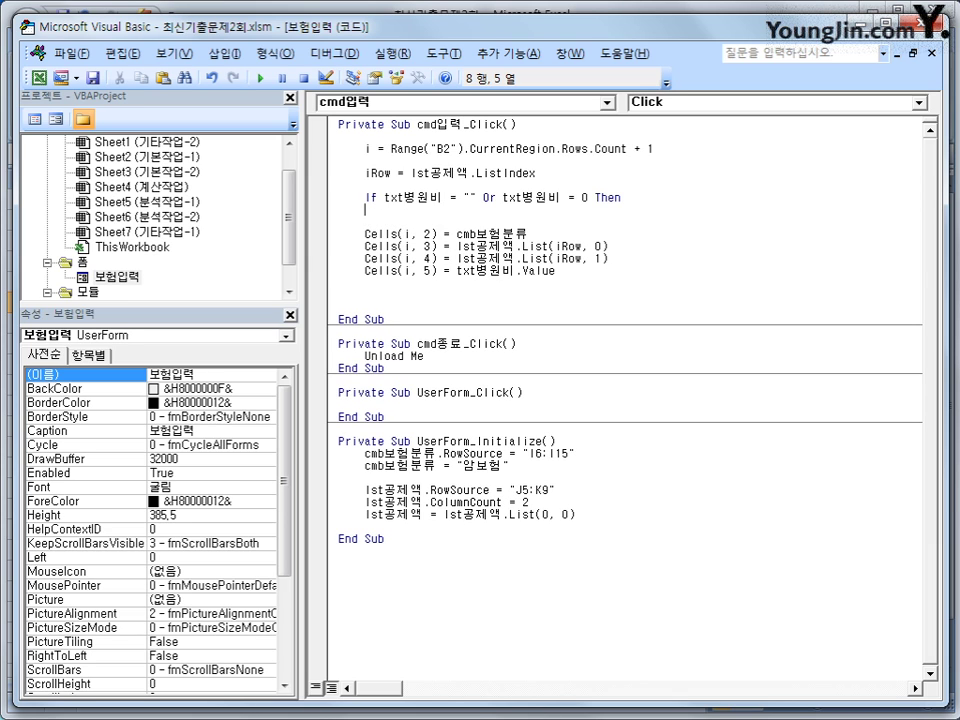
# Add MsgBox "병원비를 입력하세요" under the txt병원비 If line, followed by an Else line
pyautogui.press('Tab')
pyautogui.write('msgbox ')
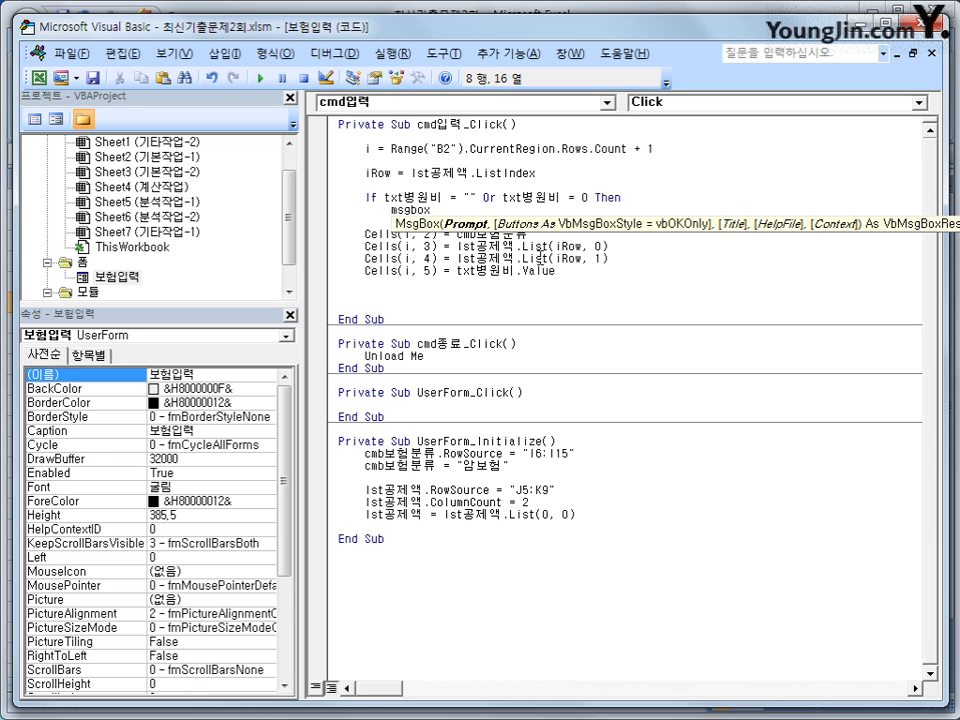
pyautogui.write('"병원비를 입력하세요')
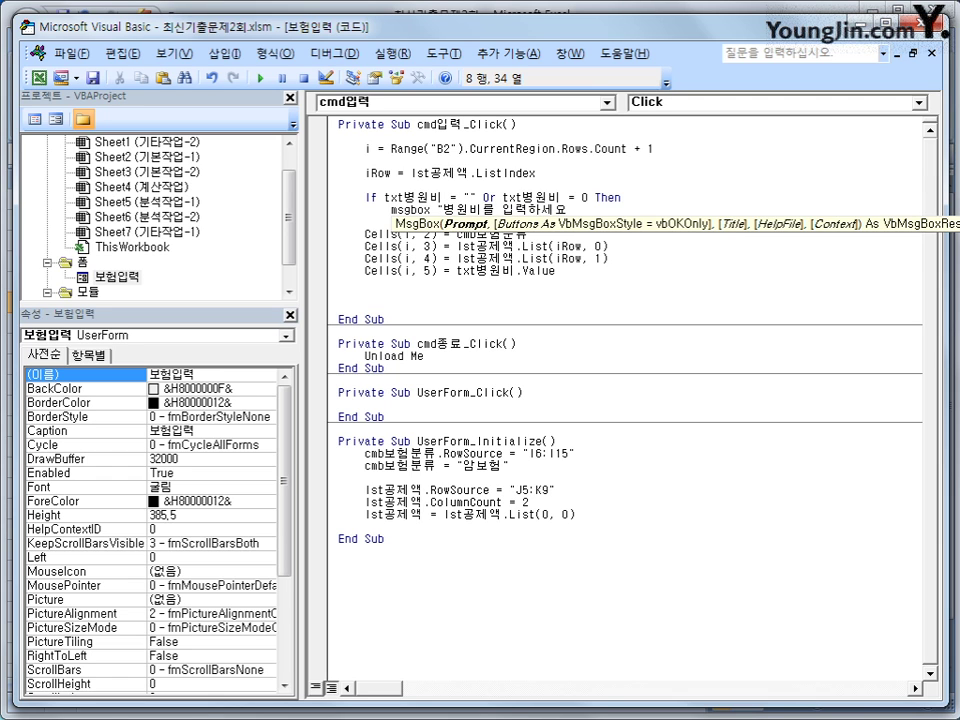
pyautogui.write('"')
pyautogui.press('Return')
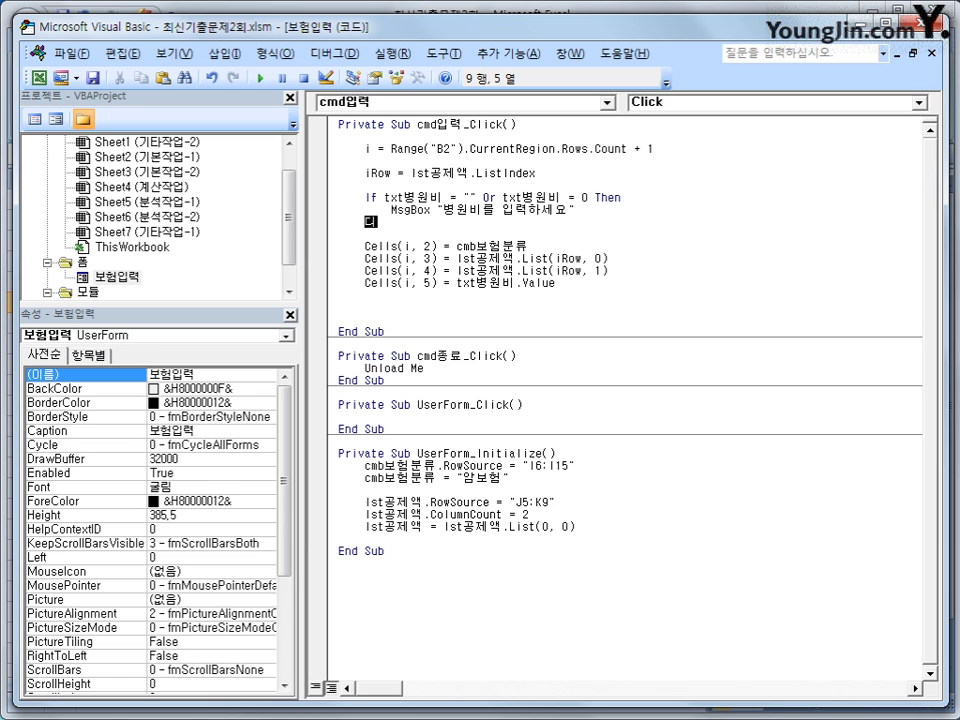
pyautogui.write('else')
pyautogui.press('Return')
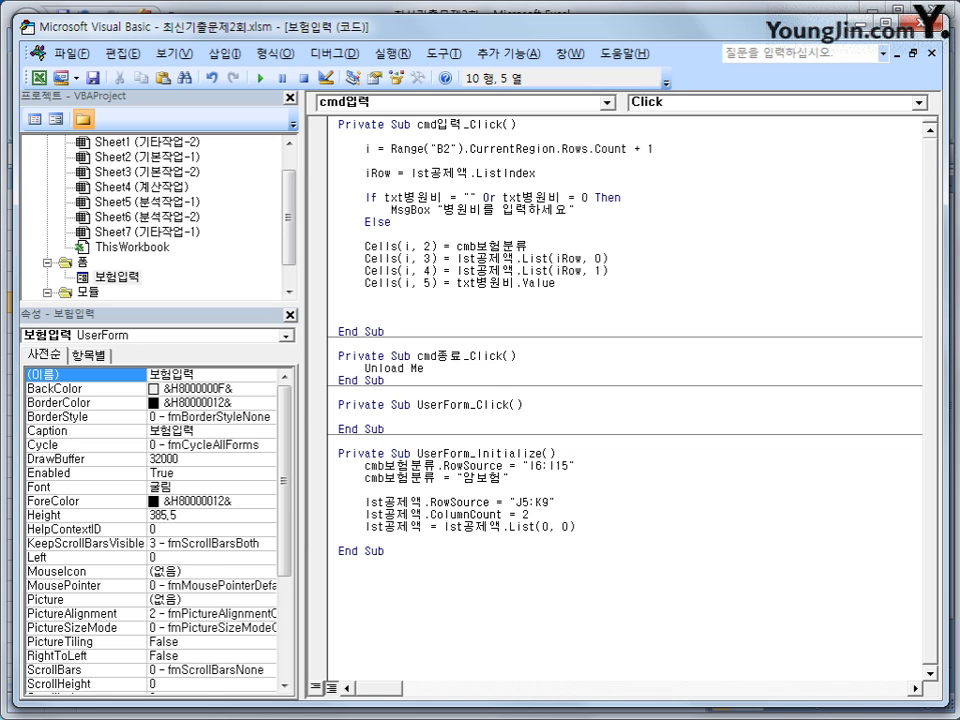
# Close the txt병원비 condition with End If below the Cells assignments, leaving blank lines above it
pyautogui.press('Right')
pyautogui.press('Right')
pyautogui.press('Right')
pyautogui.press('Right')
pyautogui.press('Down')
pyautogui.press('Down')
pyautogui.press('Down')
pyautogui.press('Down')
pyautogui.press('Down')
pyautogui.press('Down')
pyautogui.write('end if')
pyautogui.press('Up')
pyautogui.press('End')
pyautogui.press('Return')
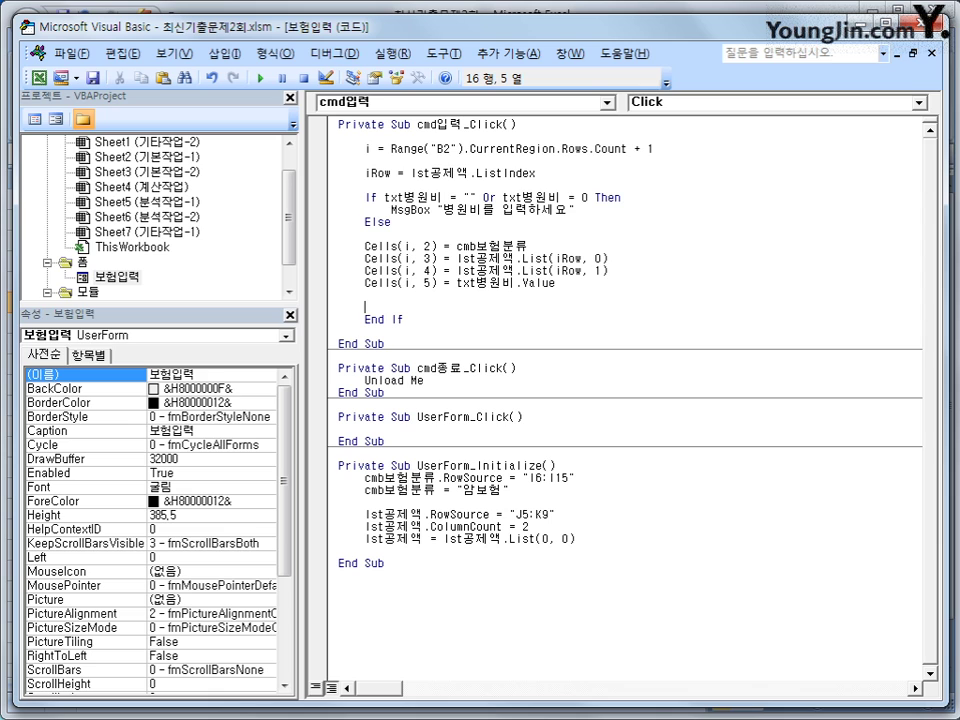
pyautogui.press('Return')
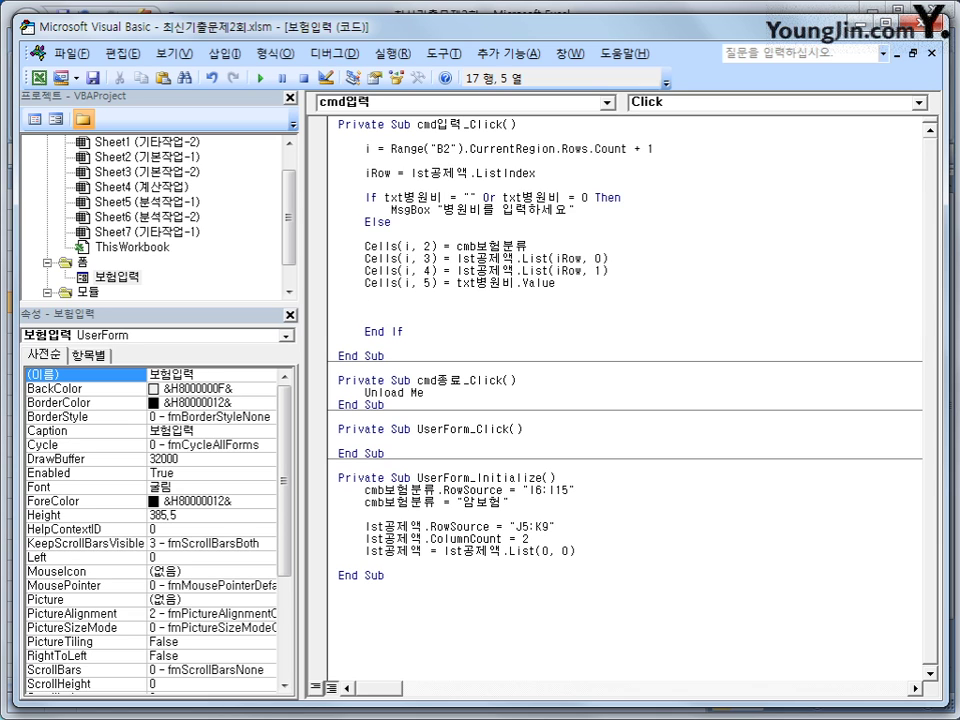
# Begin a nested condition below the Cells(i, 5) assignment with if cells(i,5) -cells(i,4)
pyautogui.write('if cells')
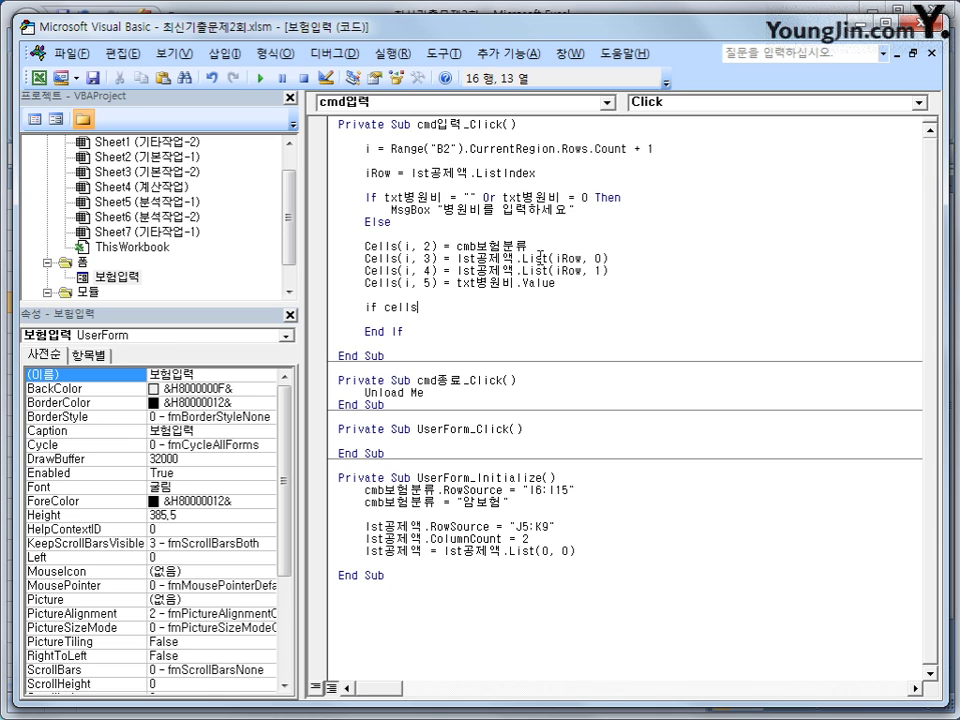
pyautogui.write('(i,')
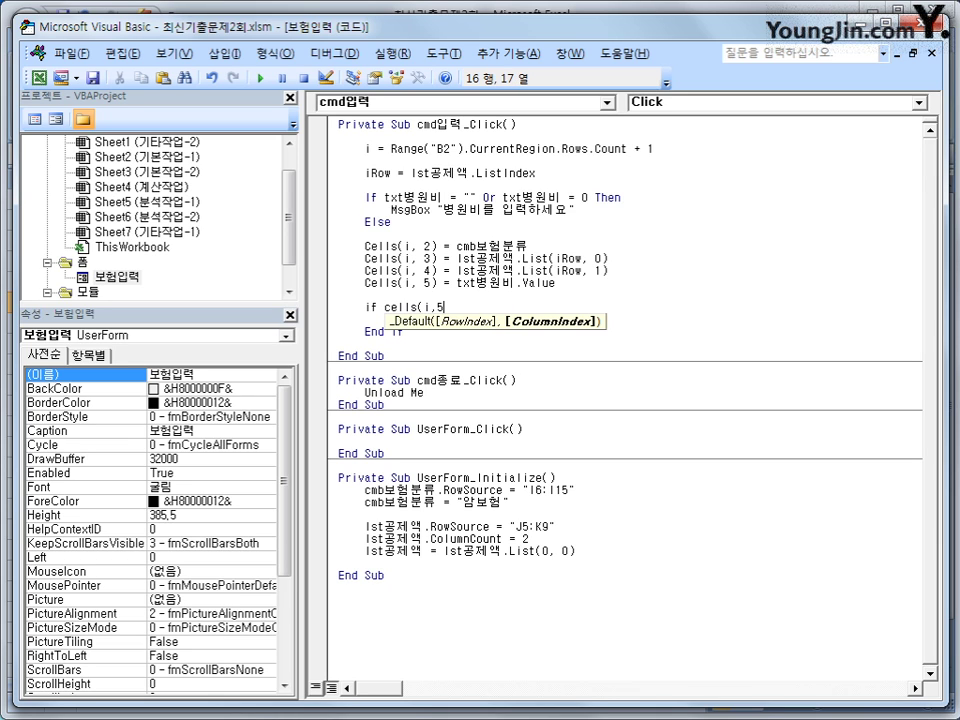
pyautogui.write('5) -')
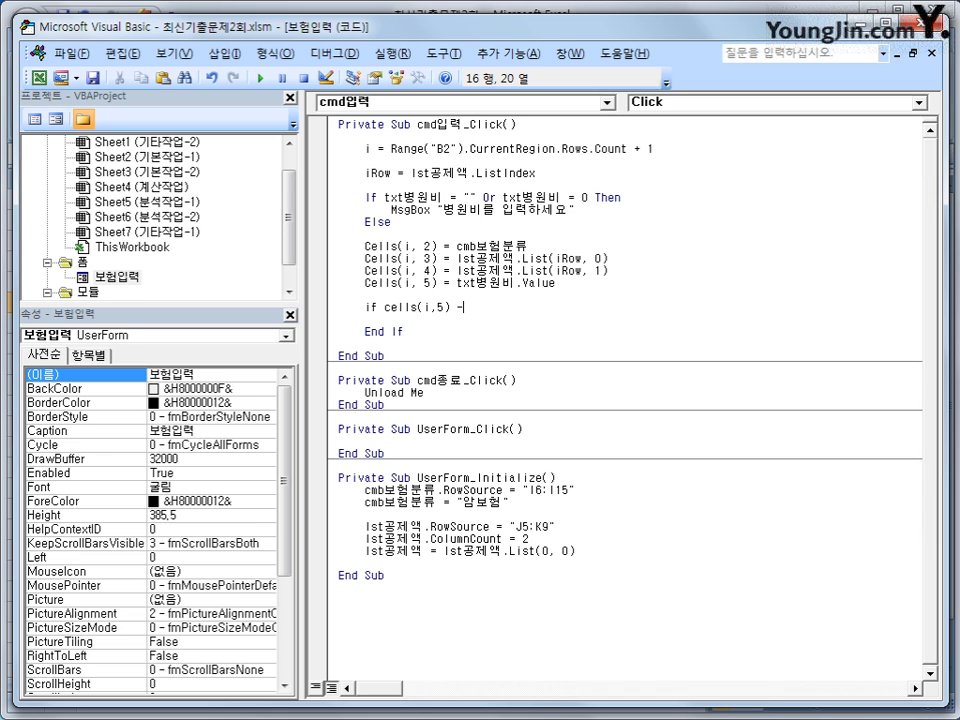
pyautogui.write('cells(i,')
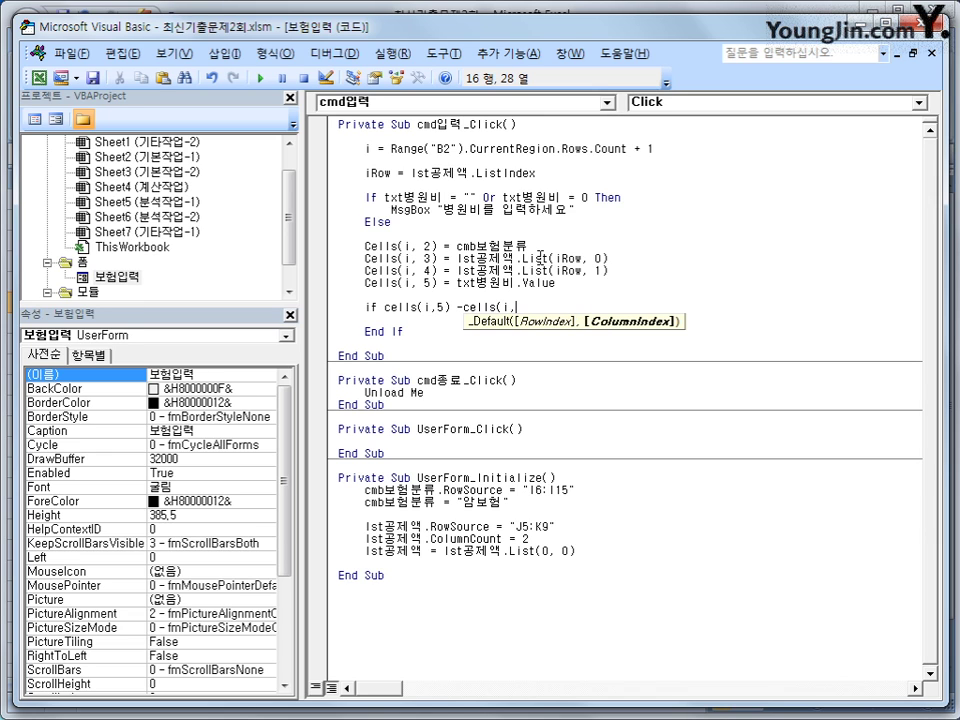
pyautogui.write('4)')
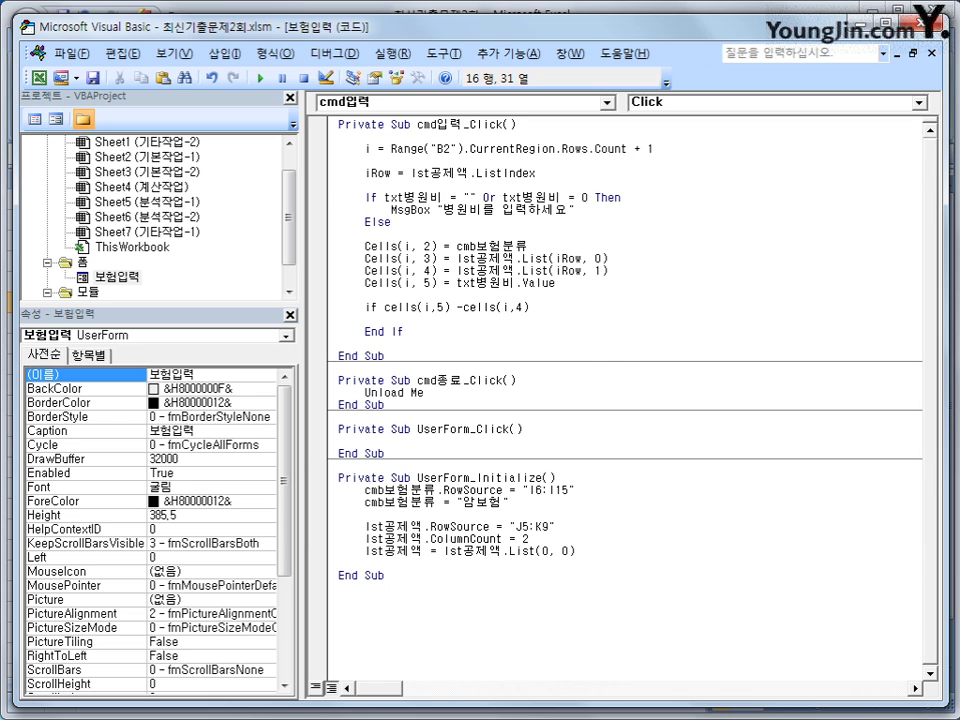
pyautogui.click(506, 364)
pyautogui.click(481, 417)
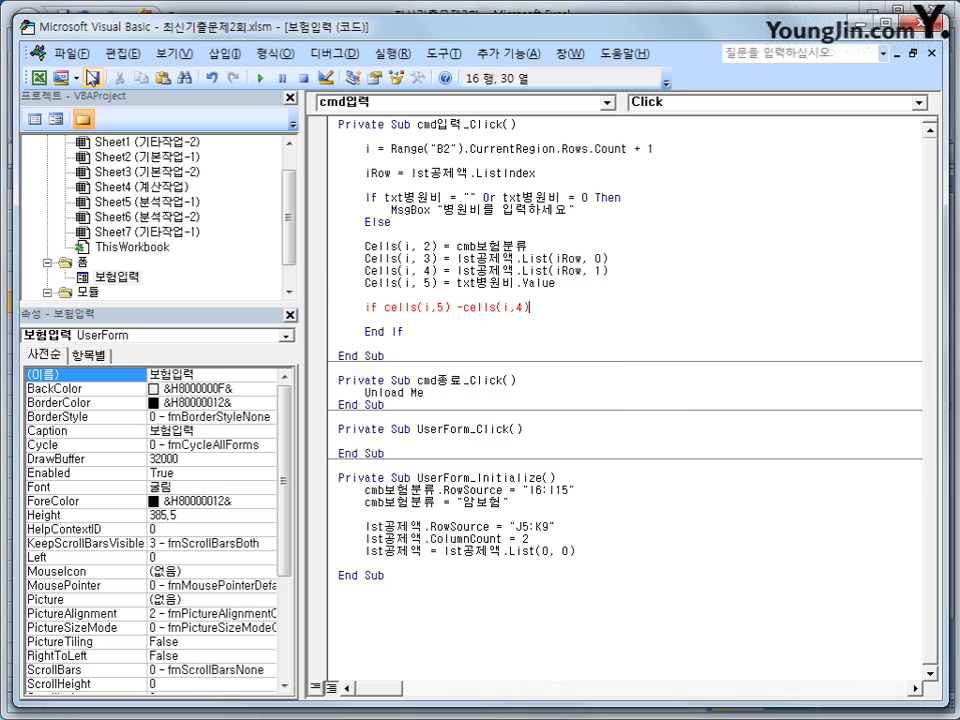
# Switch to Excel to check the 공제액 and 병원비 columns in 표1, and return to the Visual Basic code
pyautogui.click(38, 77)
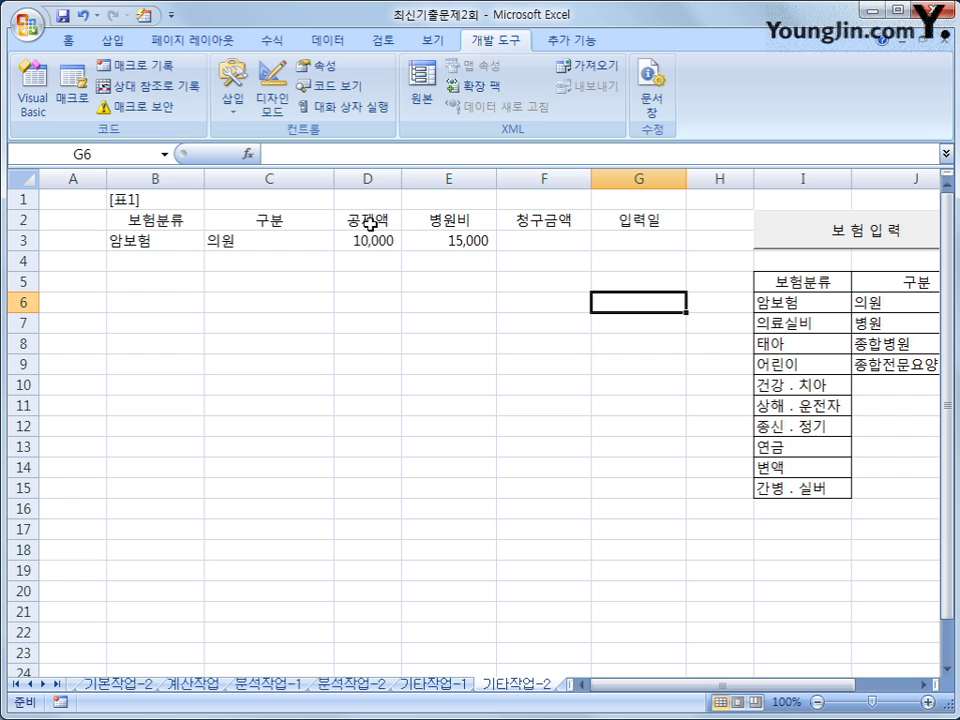
pyautogui.moveTo(368, 220); pyautogui.dragTo(368, 248)
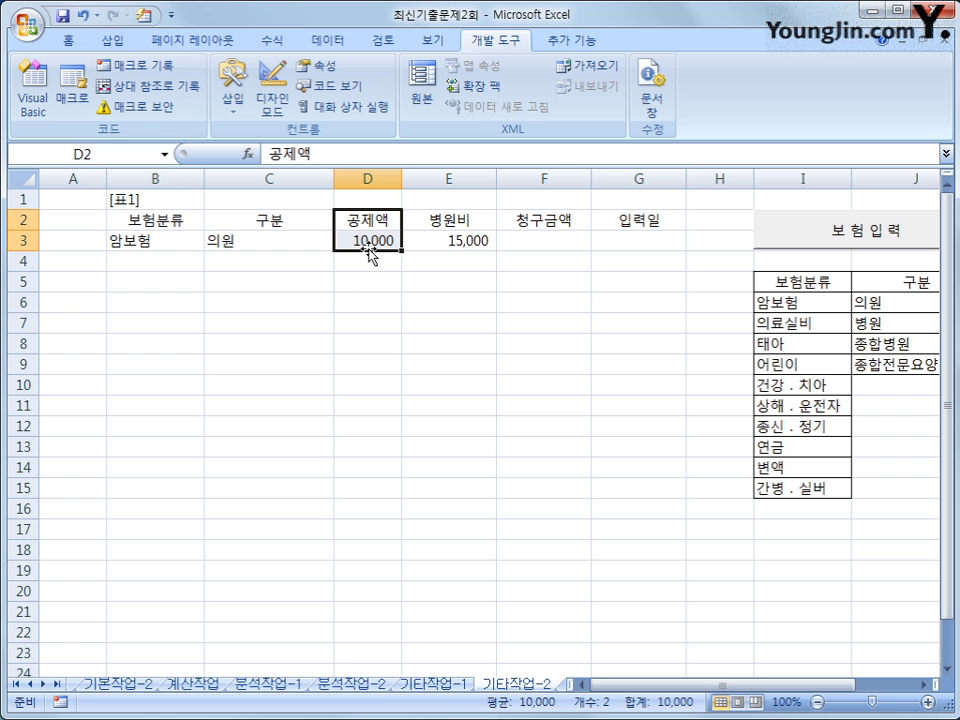
pyautogui.moveTo(456, 222); pyautogui.dragTo(455, 241)
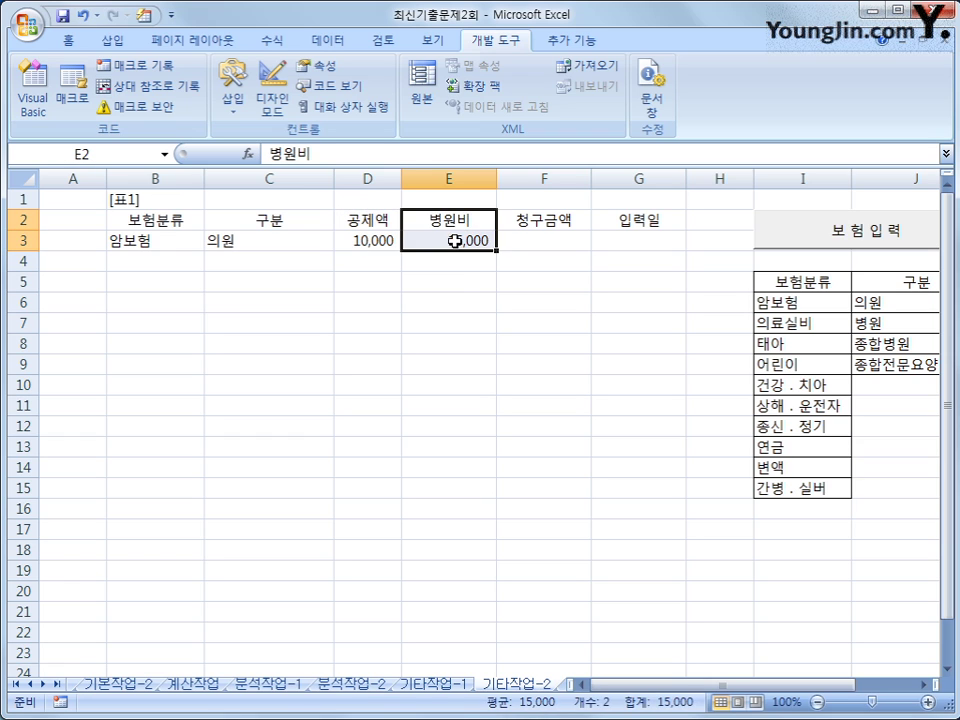
pyautogui.click(455, 241)
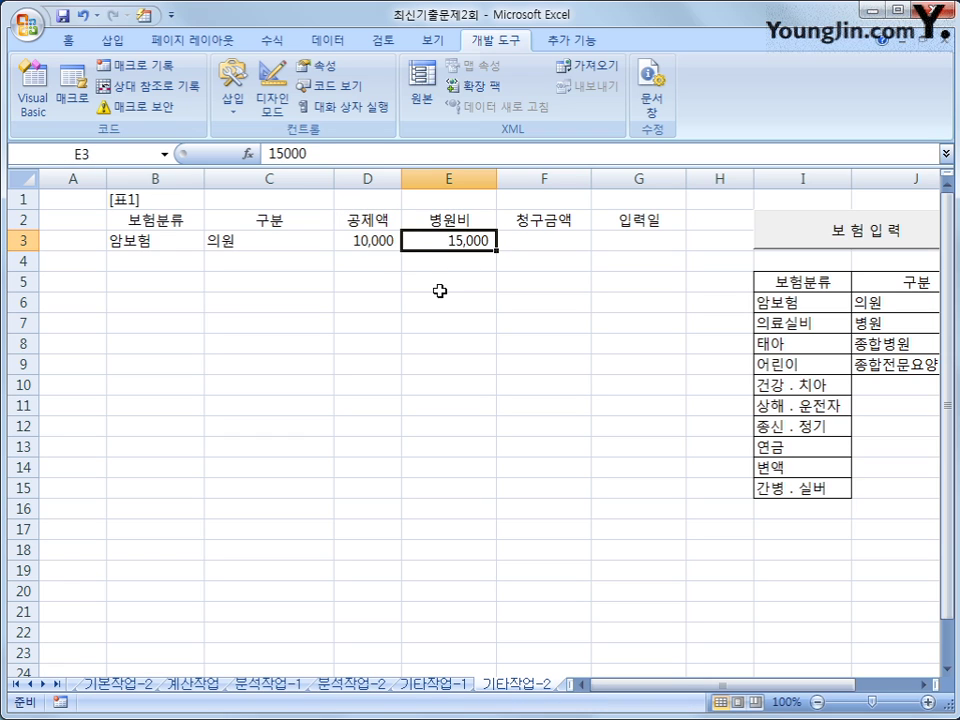
pyautogui.click(380, 246)
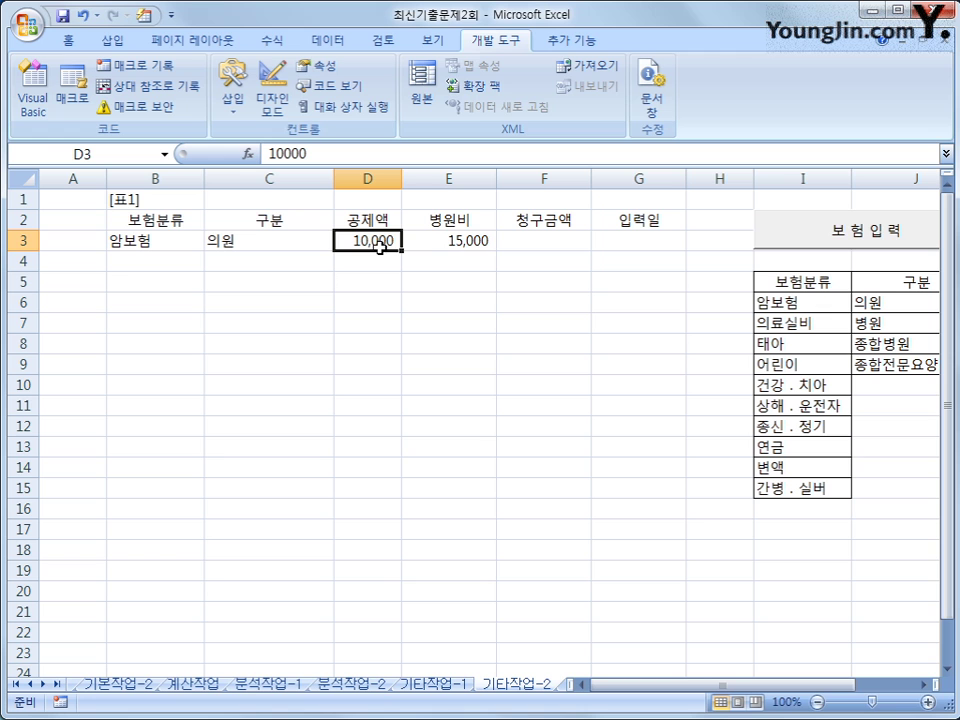
pyautogui.click(449, 241)
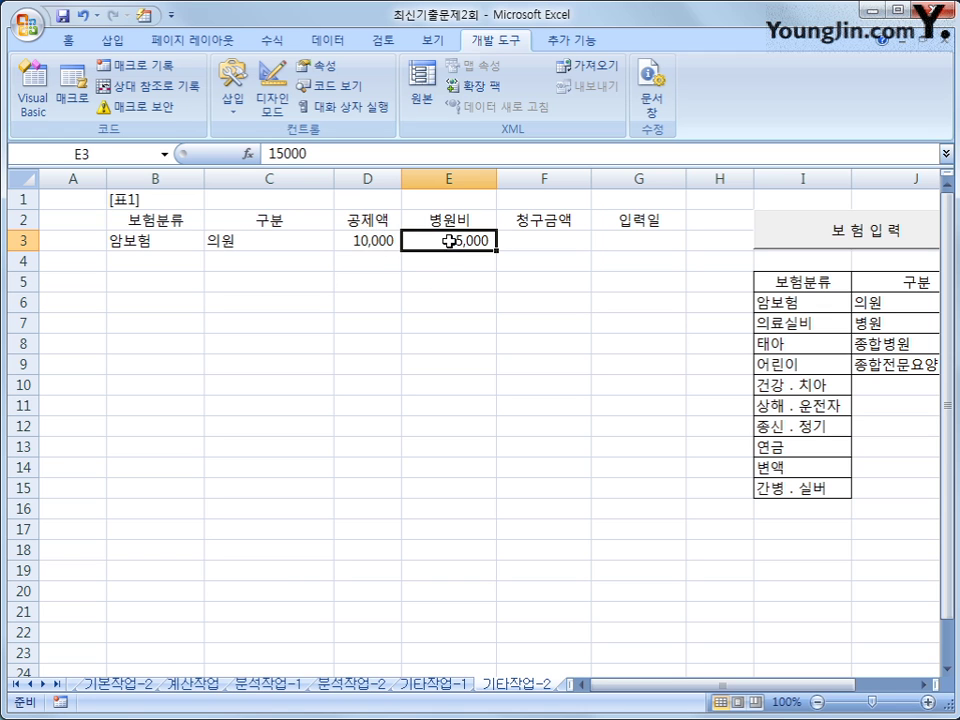
pyautogui.click(362, 243)
pyautogui.click(33, 100)
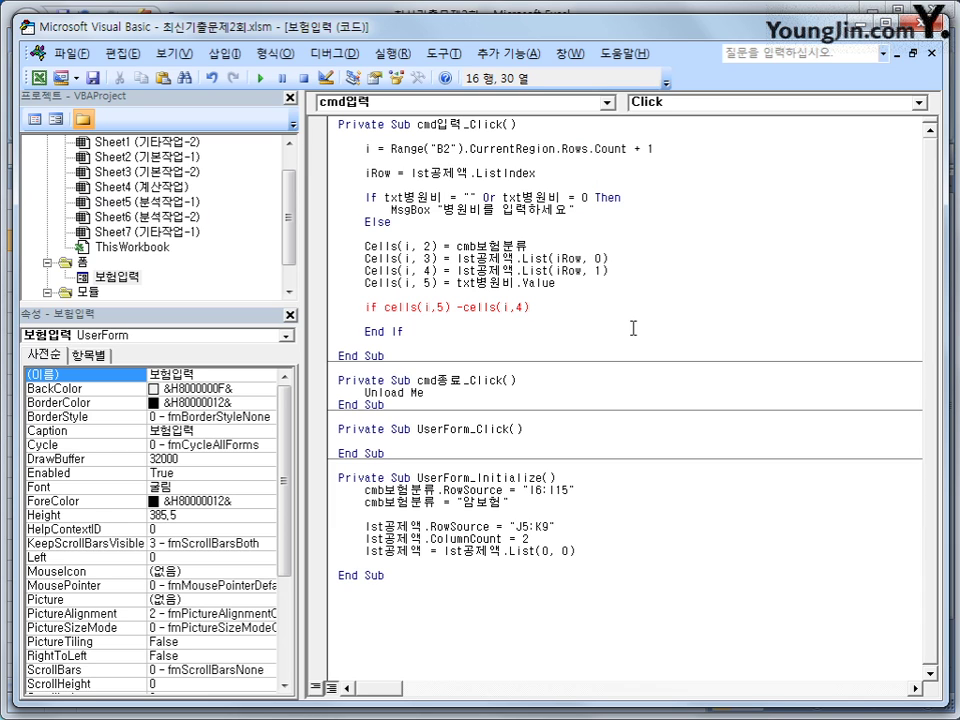
# Complete the nested condition so it reads If Cells(i, 5) - Cells(i, 4) < 0 Then
pyautogui.click(457, 315)
pyautogui.moveTo(450, 308); pyautogui.dragTo(384, 308)
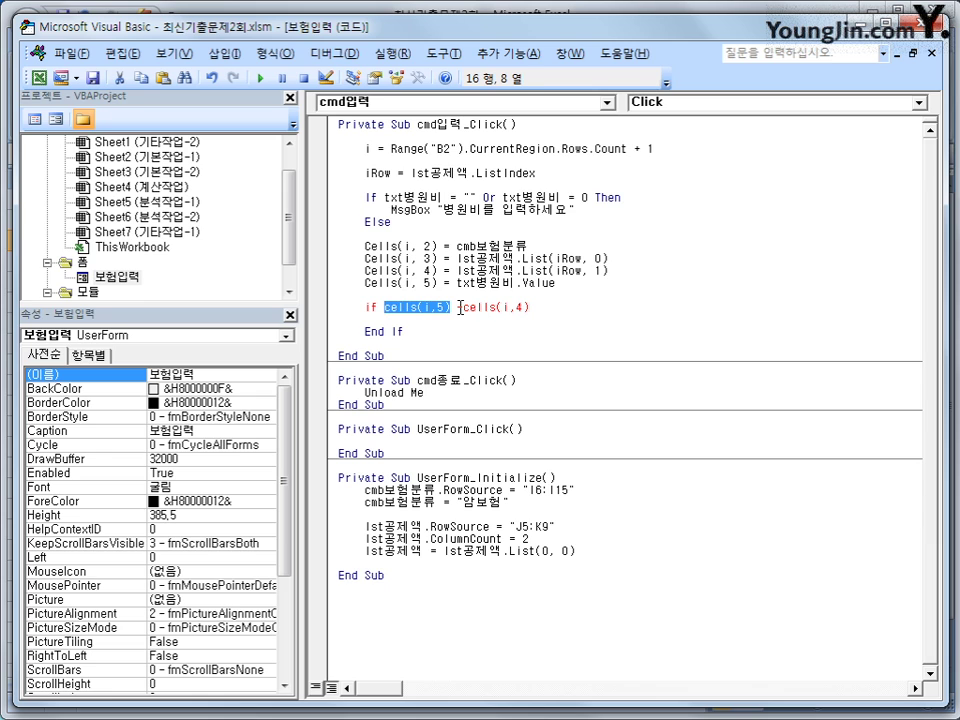
pyautogui.moveTo(459, 308); pyautogui.dragTo(542, 306)
pyautogui.click(547, 307)
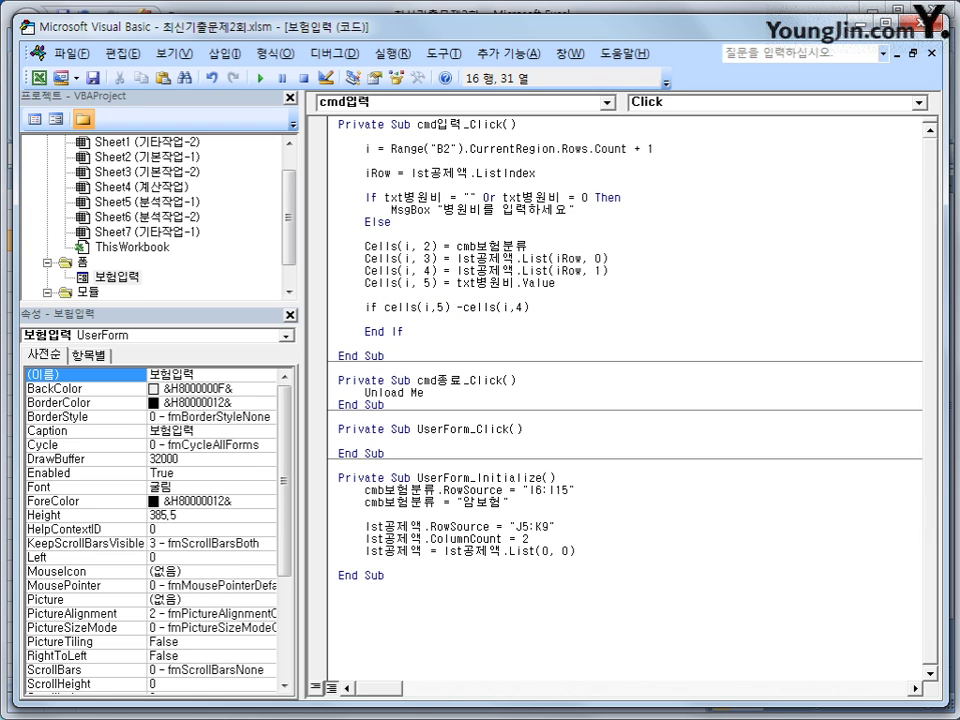
pyautogui.write('<0 then')
pyautogui.press('Return')
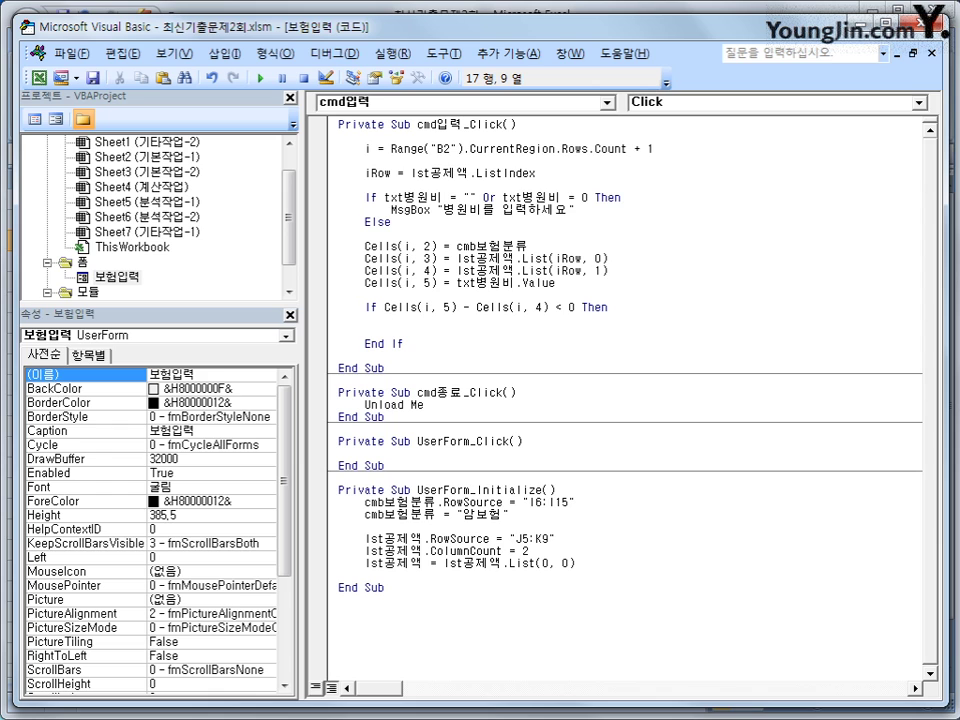
# Add Cells(i, 6) = 0 inside the nested condition, followed by an Else line
pyautogui.write('cells(i,')
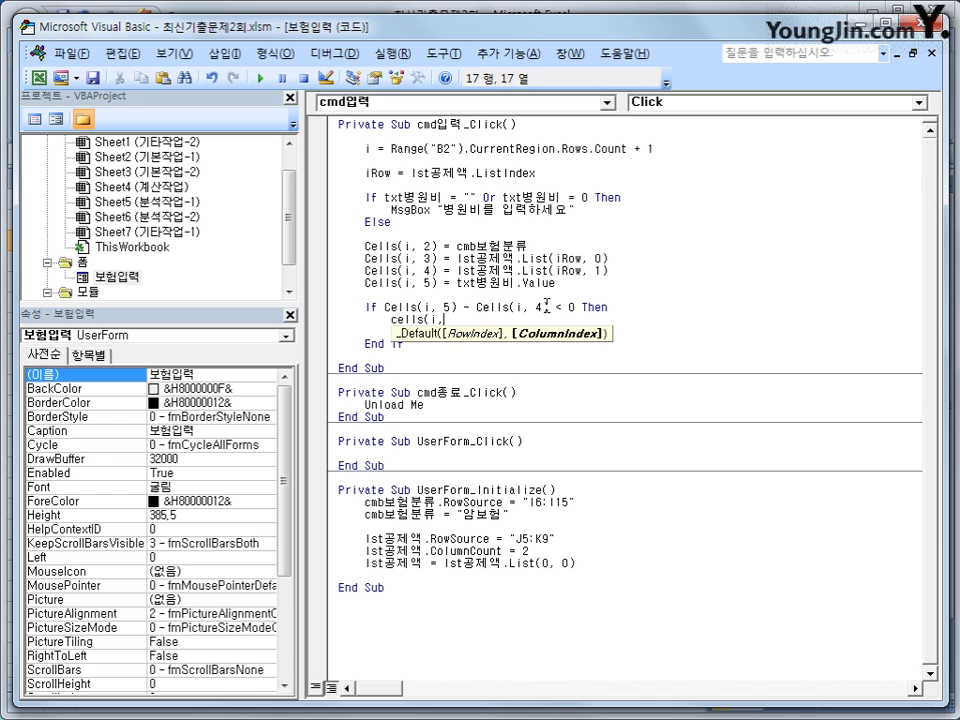
pyautogui.write('6')
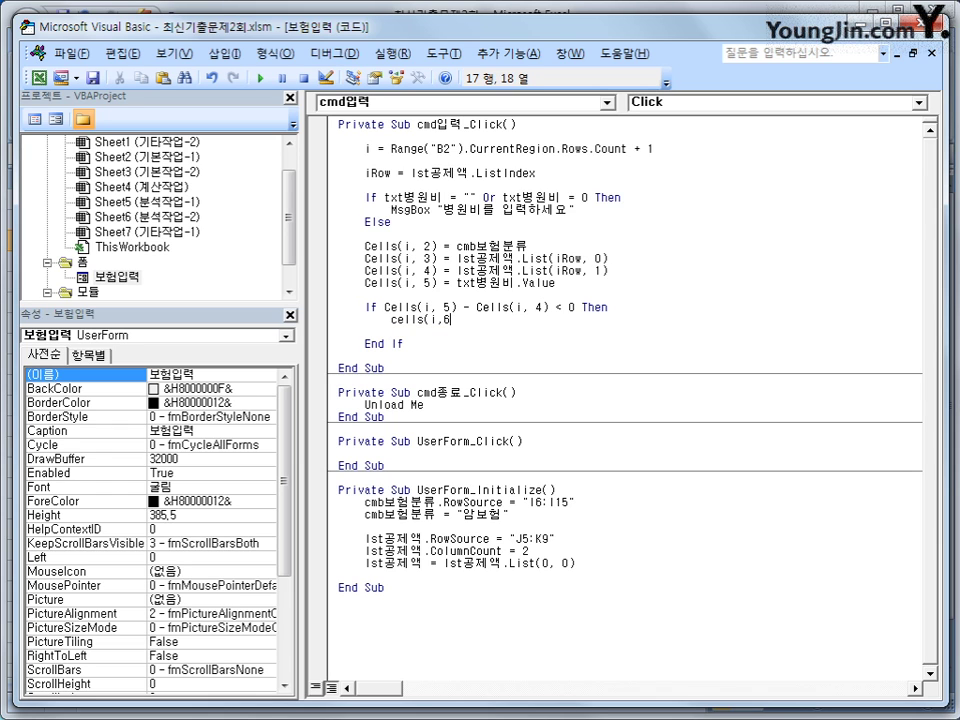
pyautogui.write(') = 0')
pyautogui.press('Return')
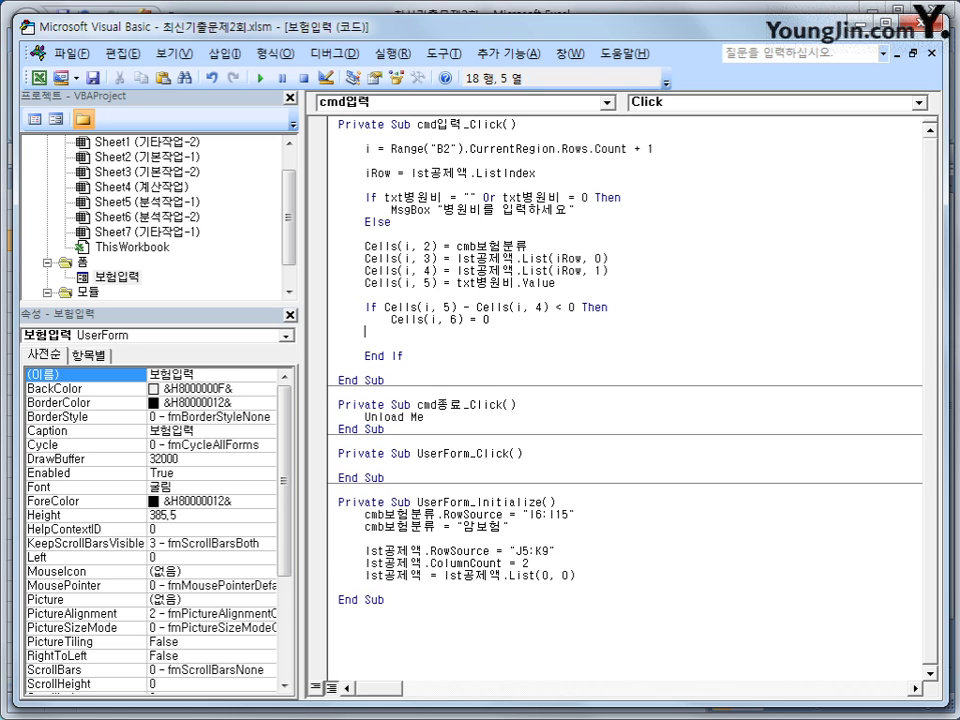
pyautogui.write('ㄷ')
pyautogui.press('BackSpace')
pyautogui.write('else')
pyautogui.press('Return')
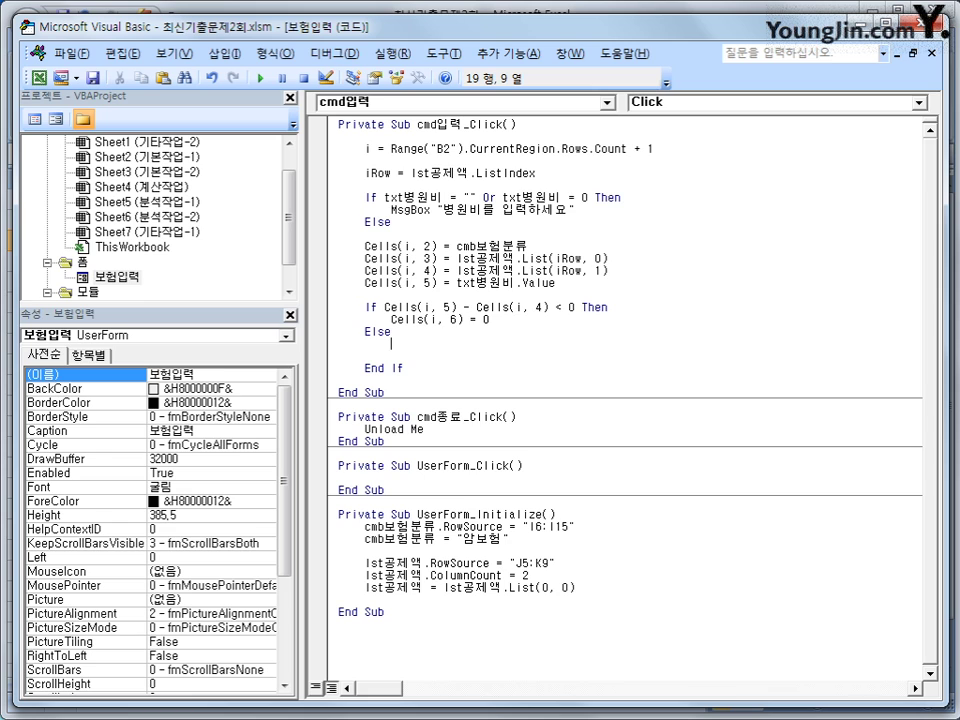
# Add Cells(i, 6) = Cells(i, 5) - Cells(i, 4) under the nested Else and close the block with End If
pyautogui.write('cells(i,6)')
pyautogui.write('=')
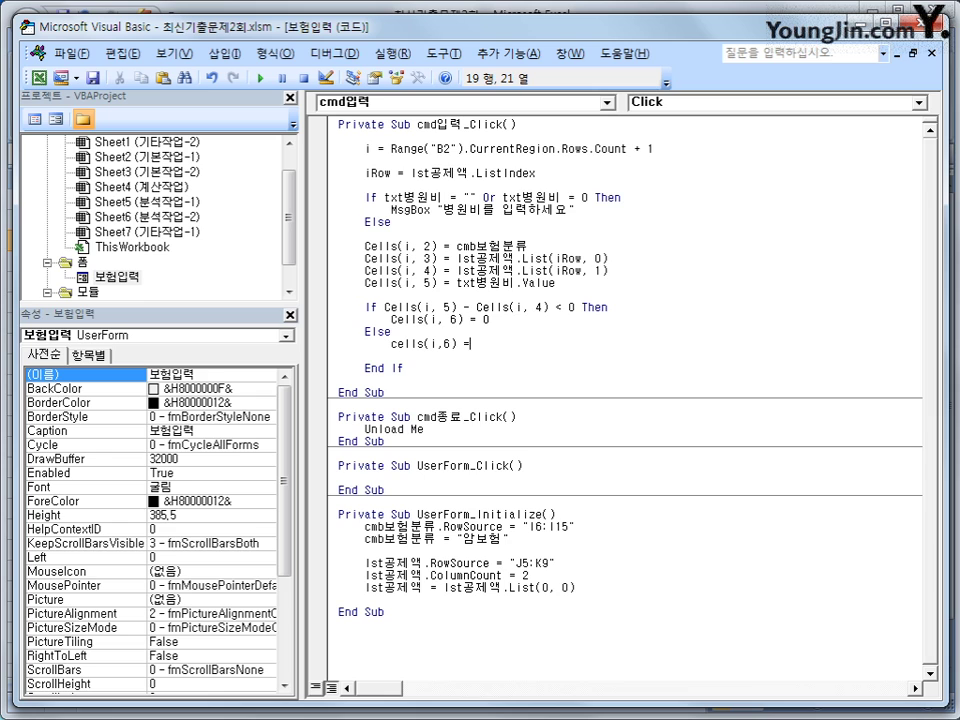
pyautogui.write(' cells(i,5) - cells(i,')
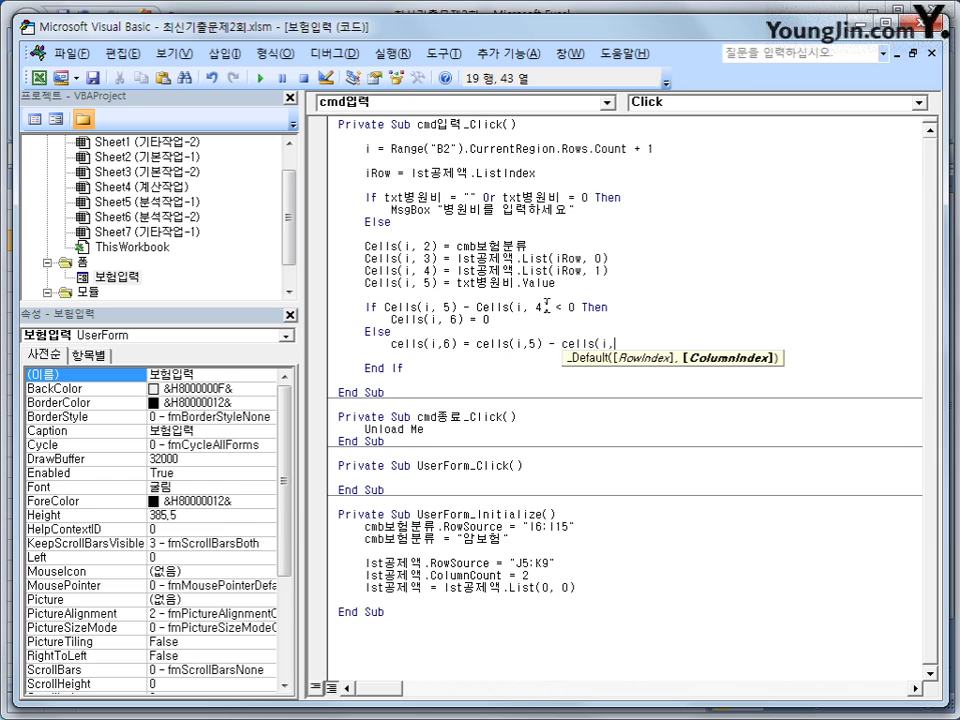
pyautogui.write('4)')
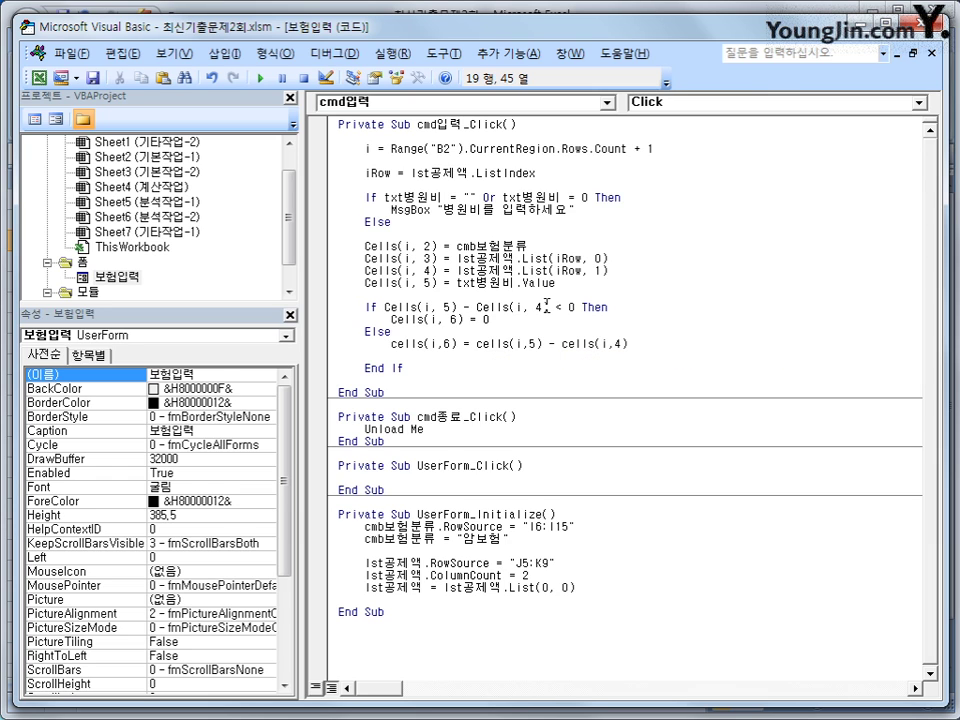
pyautogui.press('Return')
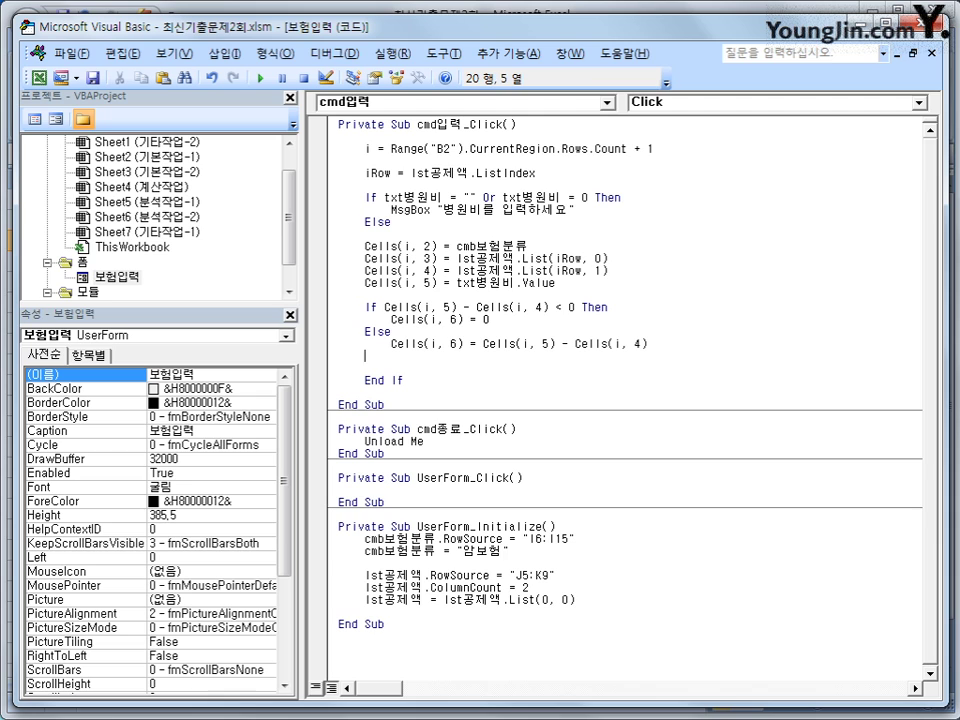
pyautogui.write('end if')
pyautogui.press('Return')
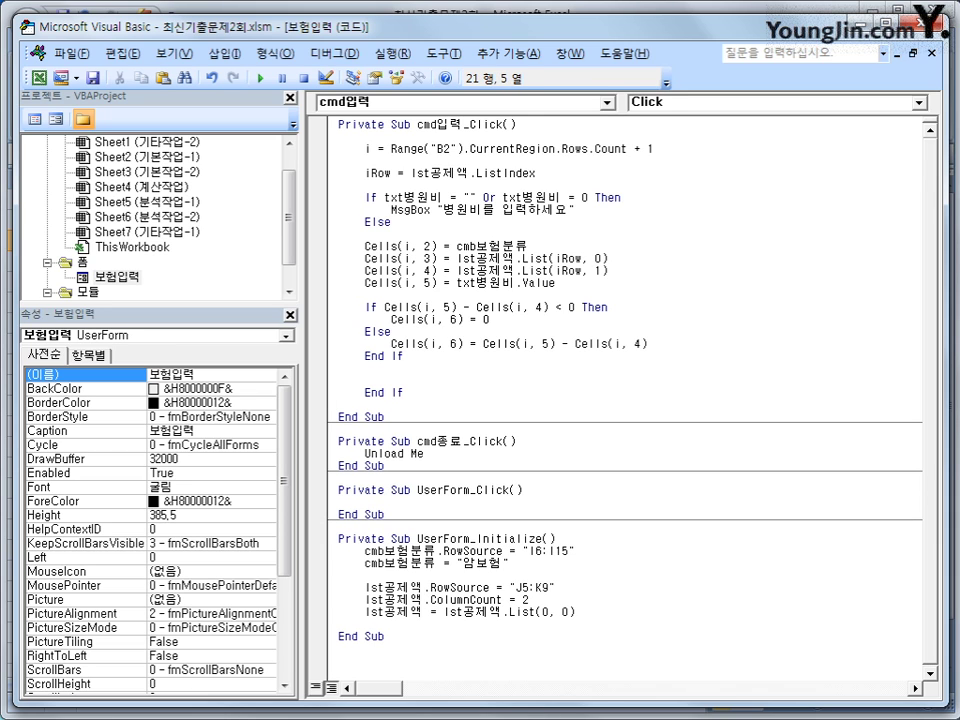
# Select the whole nested If block, from its condition through its End If, to review it
pyautogui.press('Up')
pyautogui.press('Up')
pyautogui.press('Up')
pyautogui.press('Up')
pyautogui.hotkey('shift', 'Down')
pyautogui.hotkey('shift', 'Down')
pyautogui.hotkey('shift', 'Down')
pyautogui.hotkey('shift', 'Down')
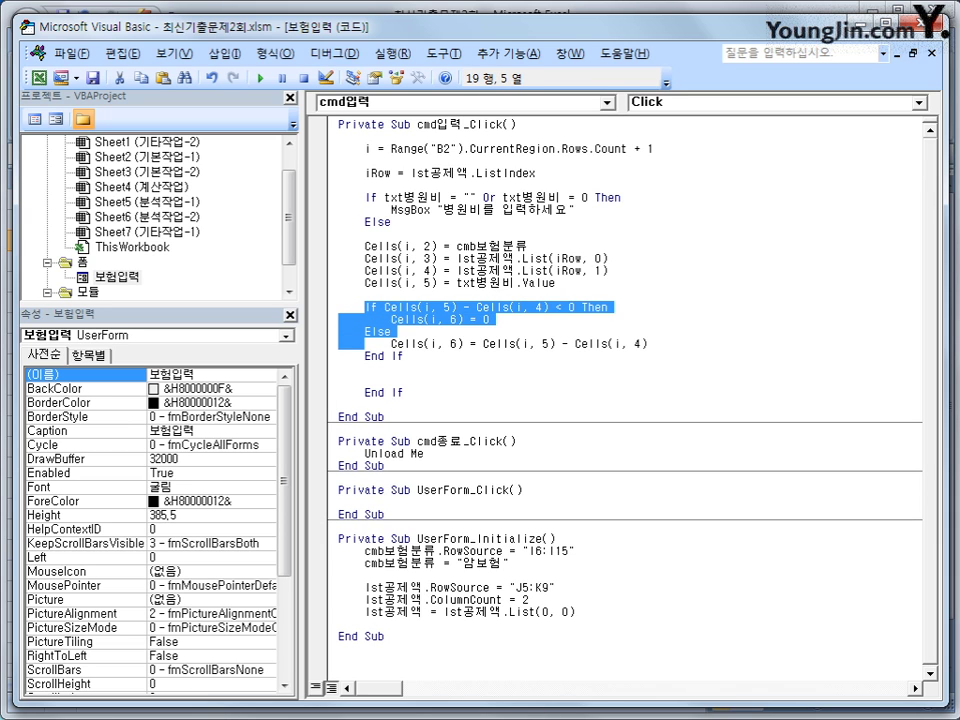
pyautogui.hotkey('shift', 'End')
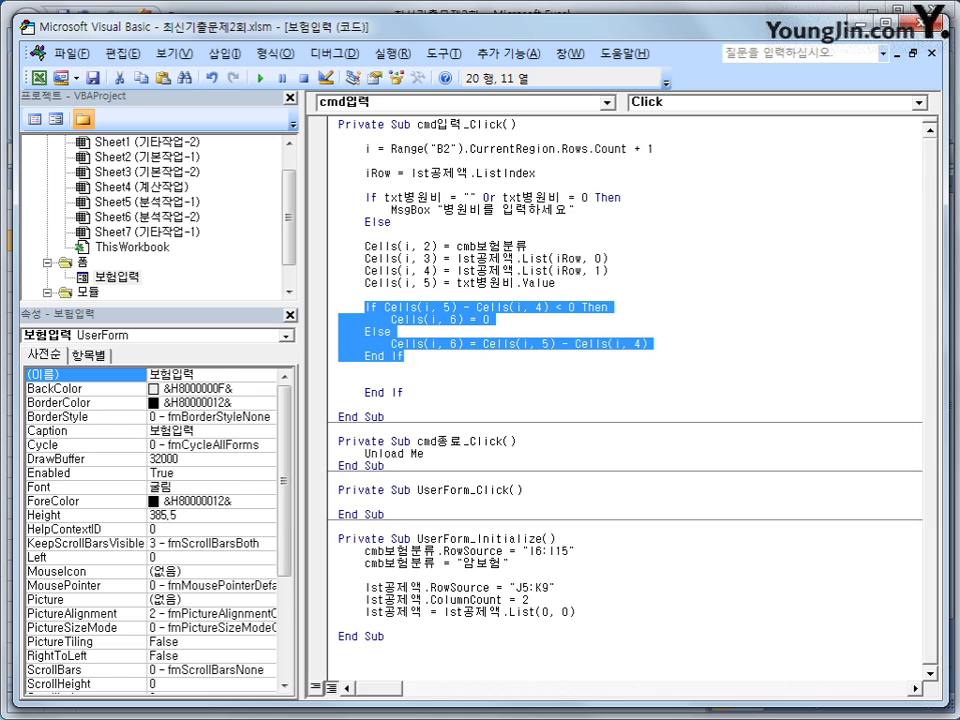
# Add Cells(i, 7) = Date below the nested End If in the cmd입력_Click procedure
pyautogui.click(446, 365)
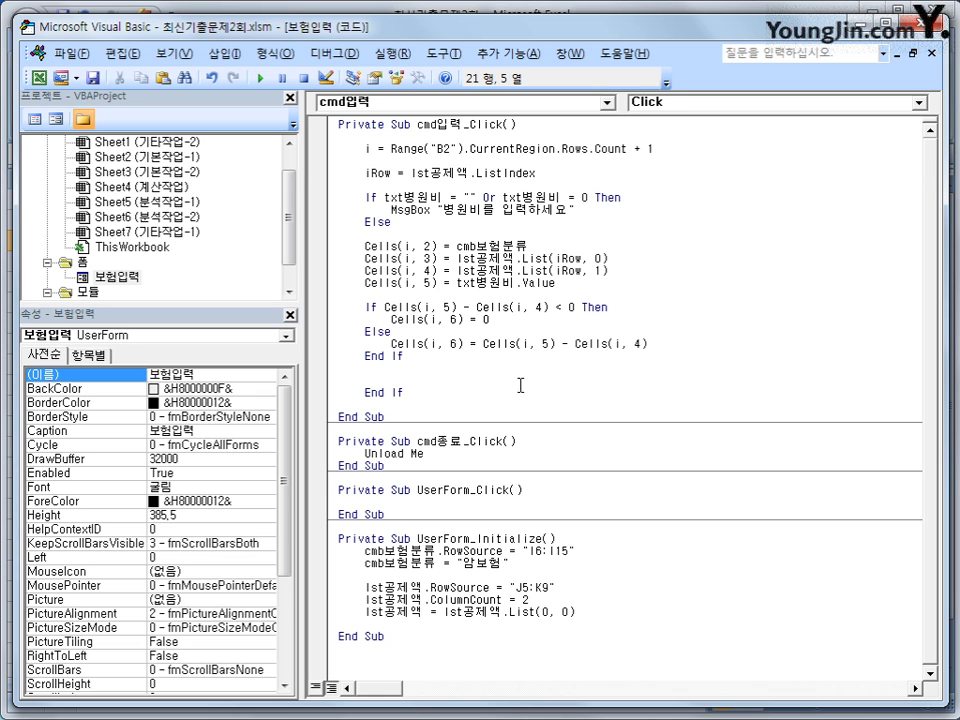
pyautogui.press('Return')
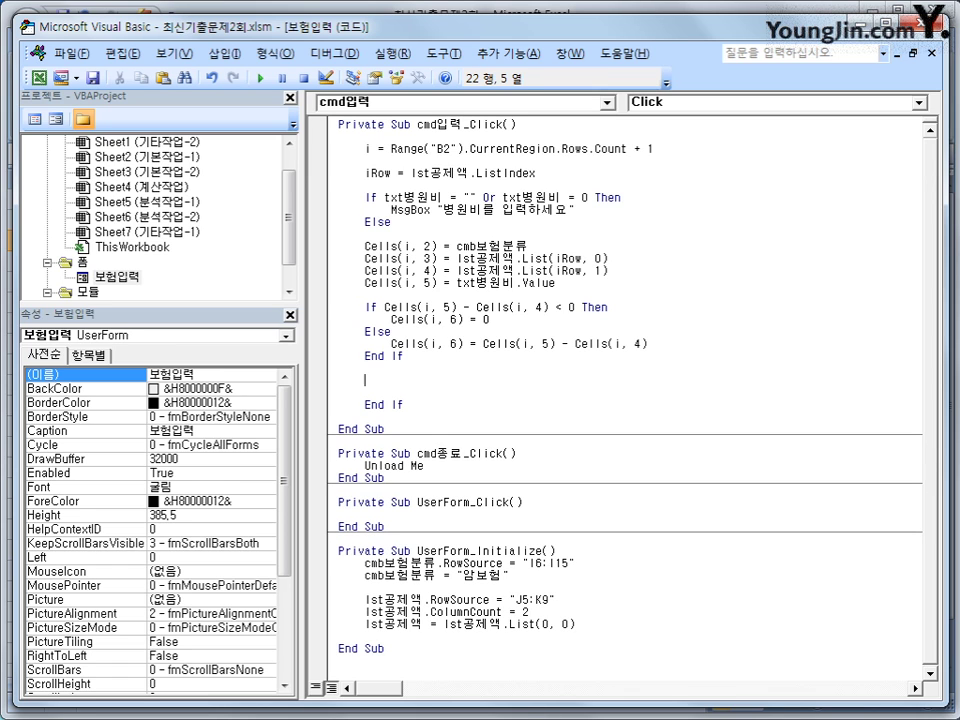
pyautogui.write('cells(i,')
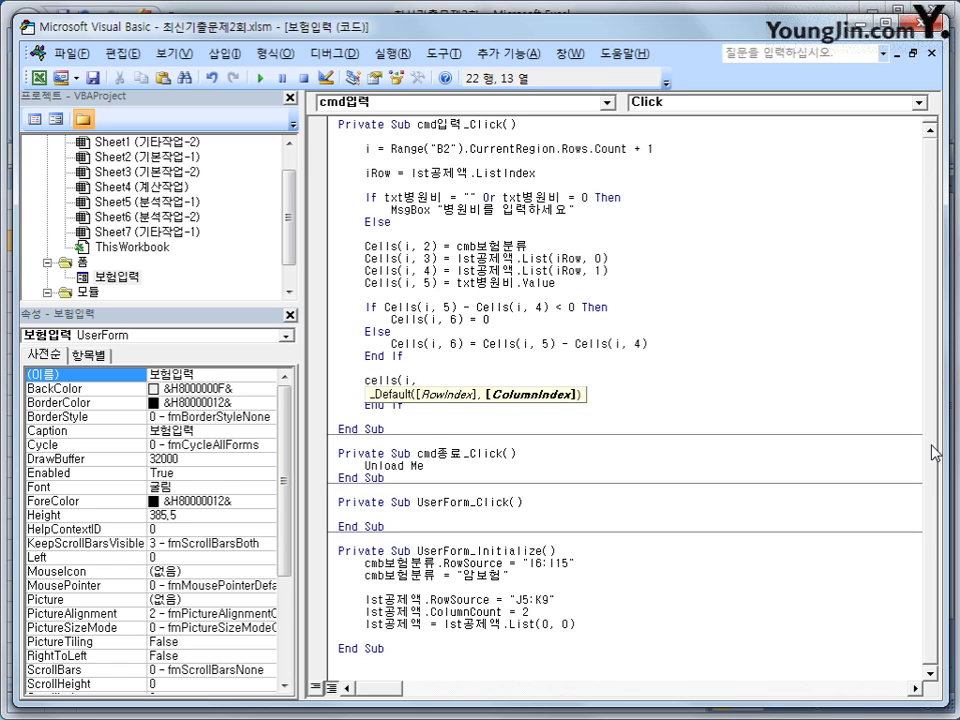
pyautogui.write('7) =da')
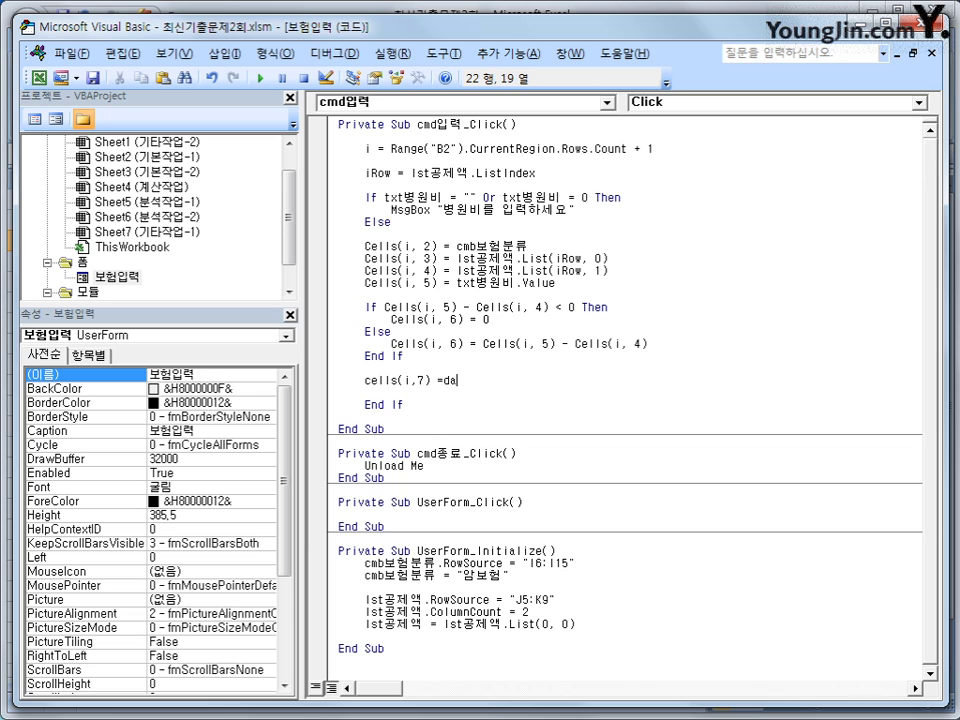
pyautogui.write('te')
pyautogui.press('Return')
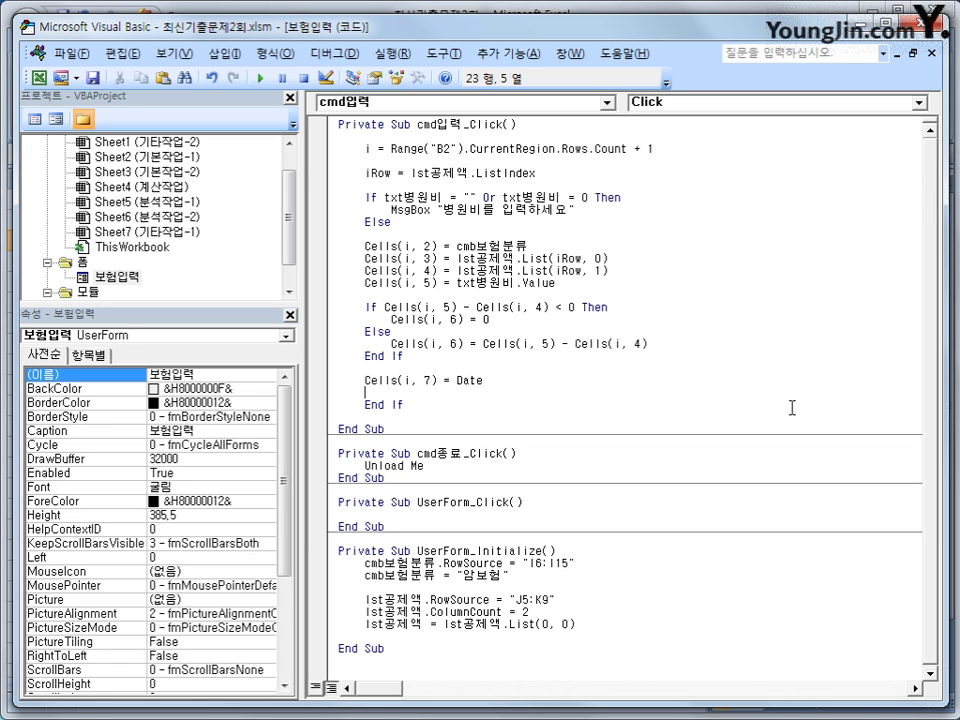
# Switch to the Excel sheet and submit a 보험입력 form entry with 의료실비, 종합병원 and 병원비 100000, closing the form
pyautogui.click(38, 80)
pyautogui.click(449, 385)
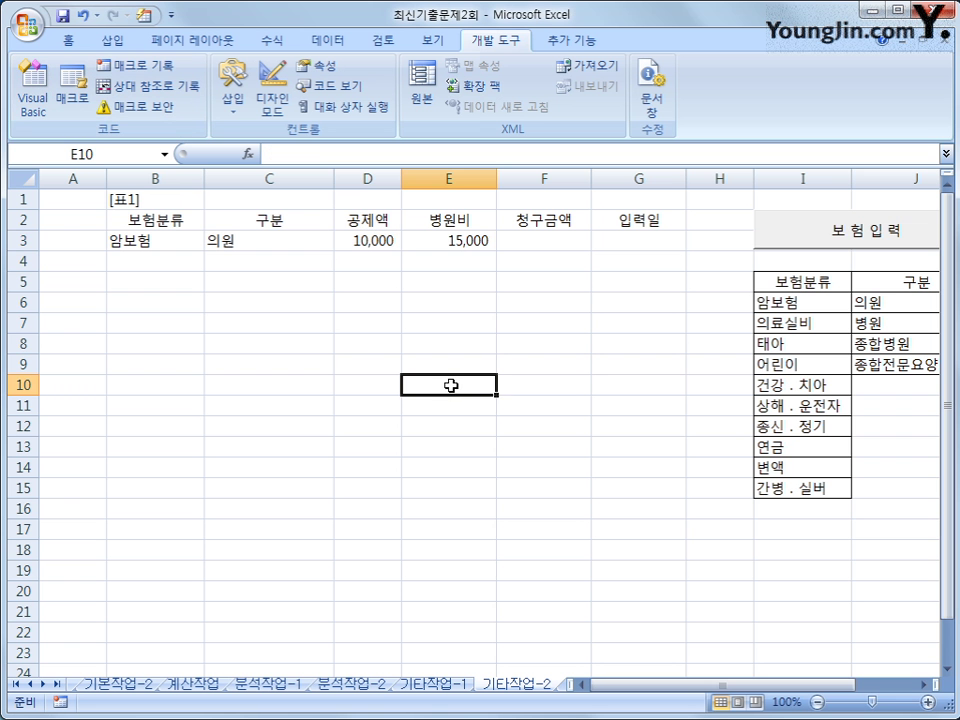
pyautogui.click(820, 247)
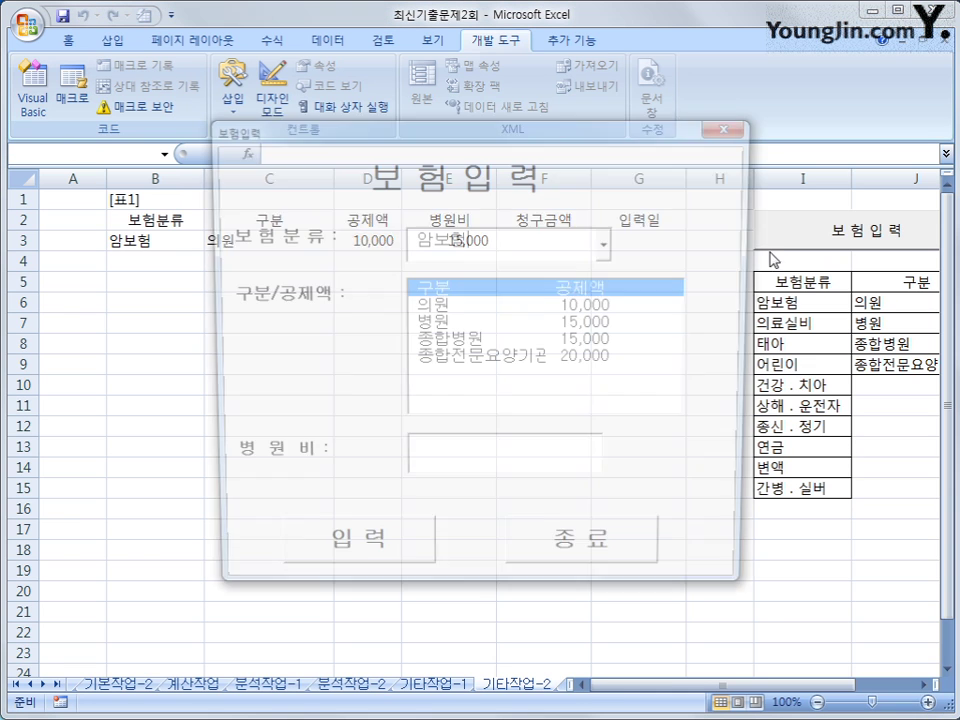
pyautogui.click(609, 237)
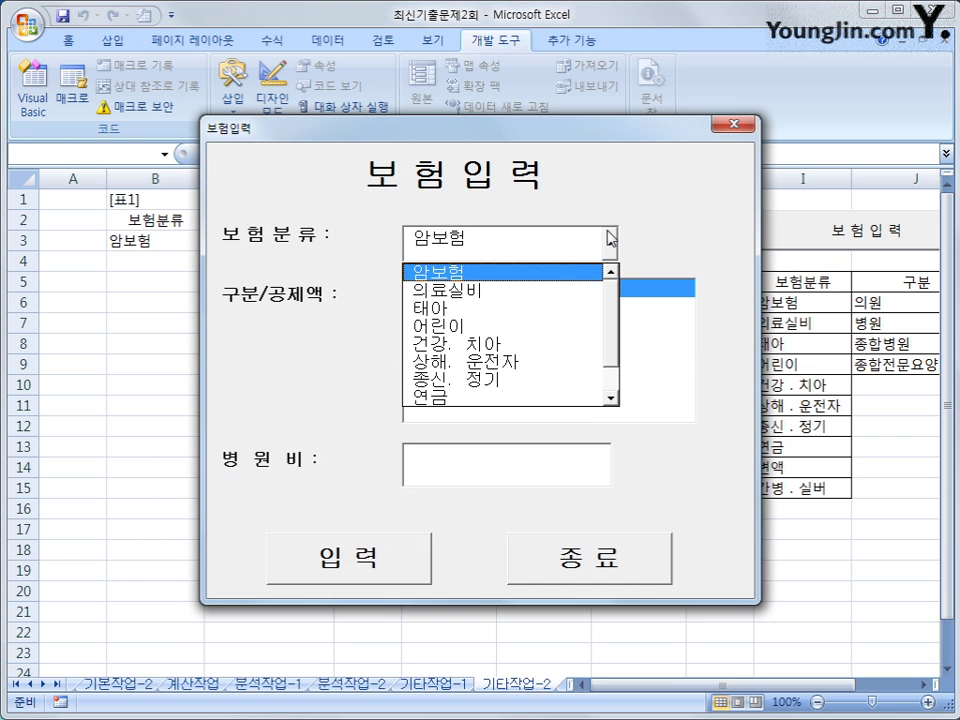
pyautogui.click(596, 291)
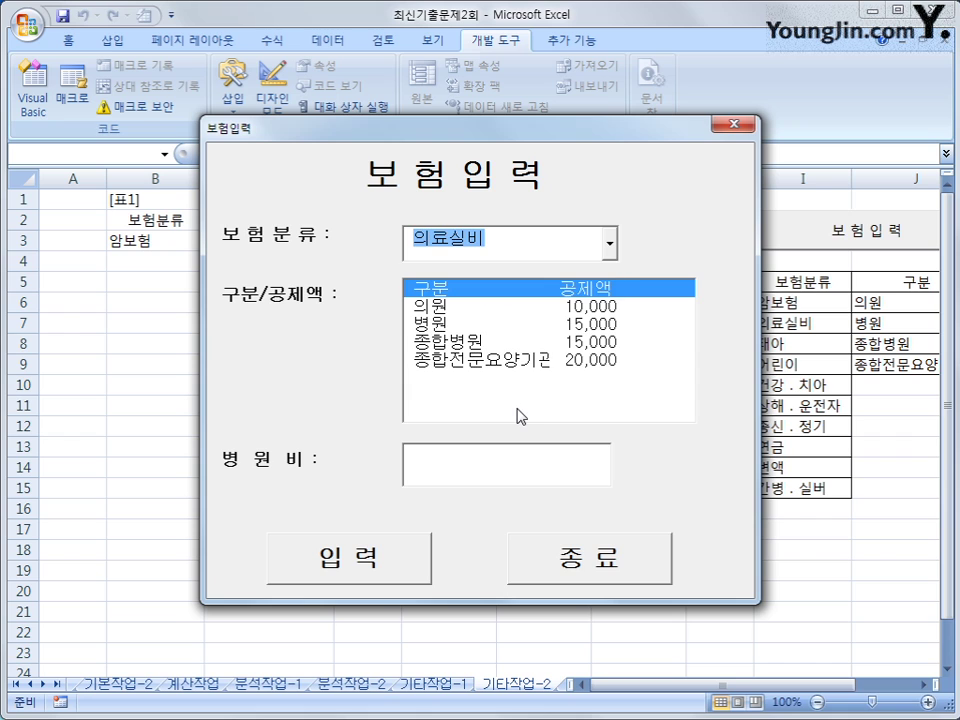
pyautogui.click(548, 343)
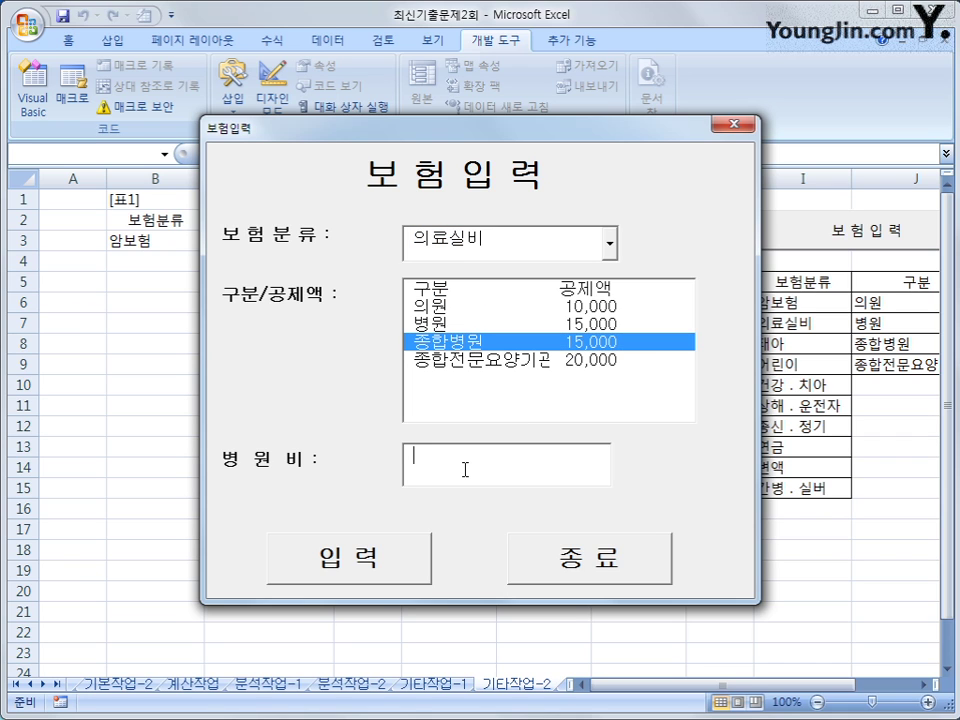
pyautogui.write('15')
pyautogui.write('00000')
pyautogui.click(350, 557)
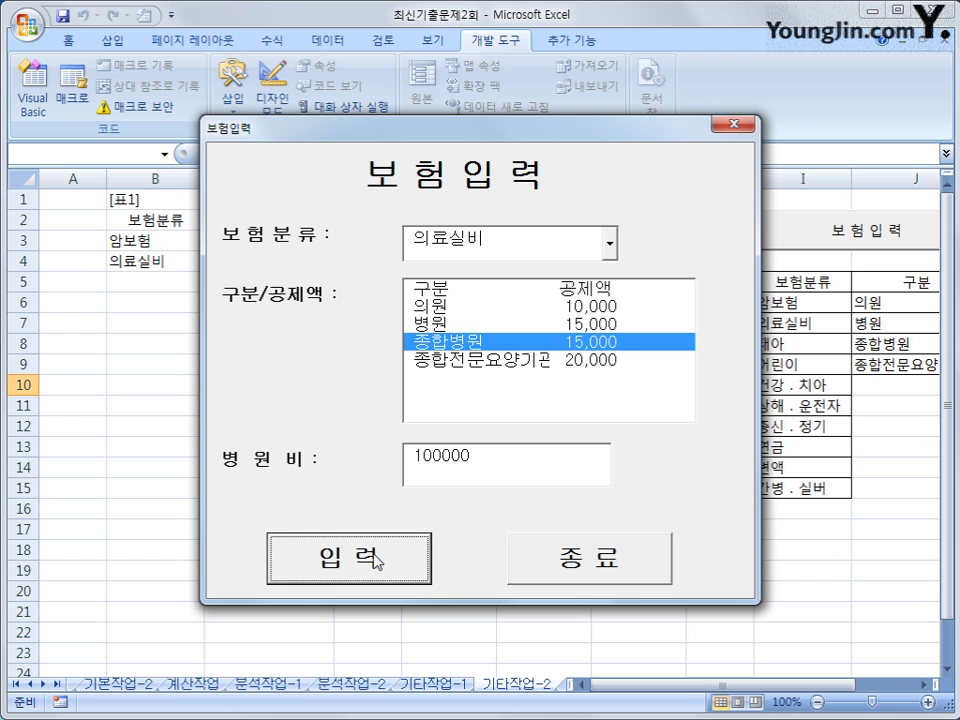
pyautogui.click(737, 126)
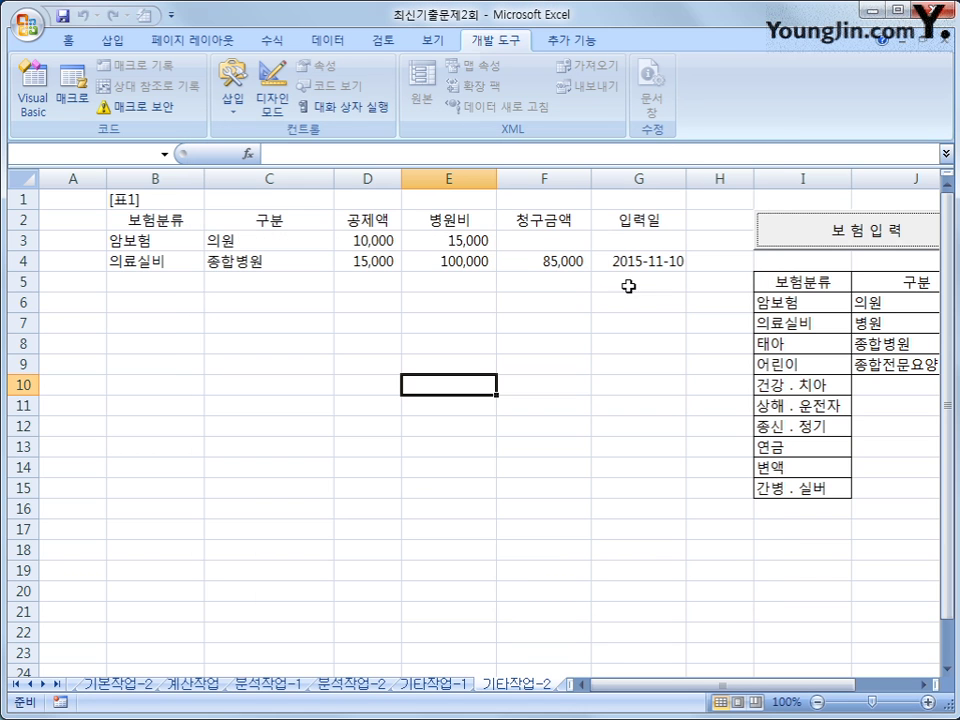
# Check each value of the 의료실비 row in 표1, comparing its 공제액 with the 종합병원 amount in the reference table
pyautogui.click(154, 260)
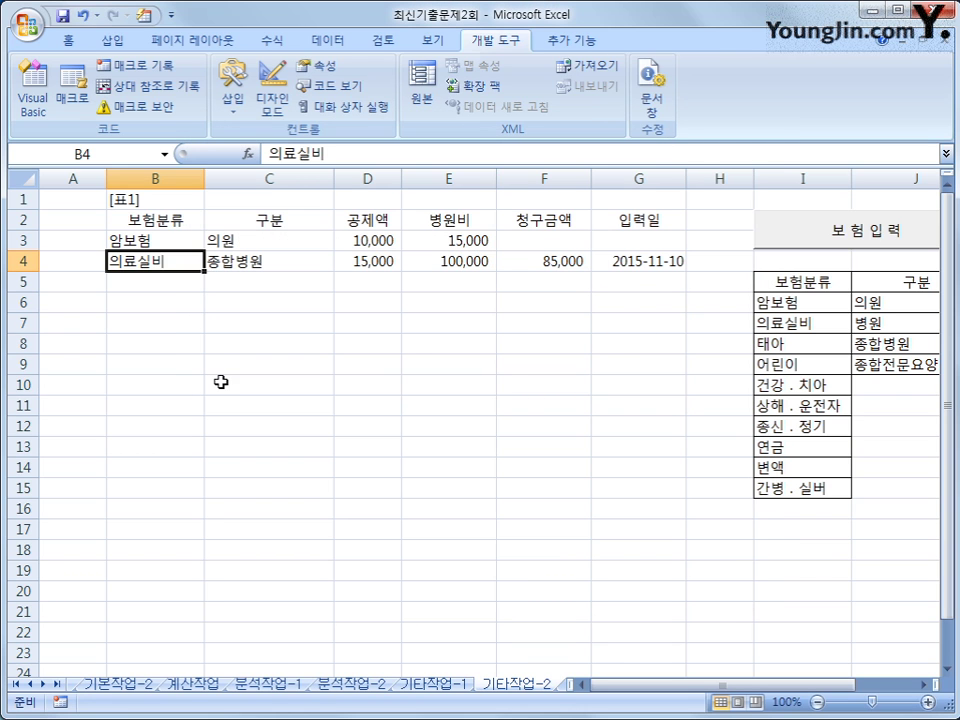
pyautogui.click(241, 256)
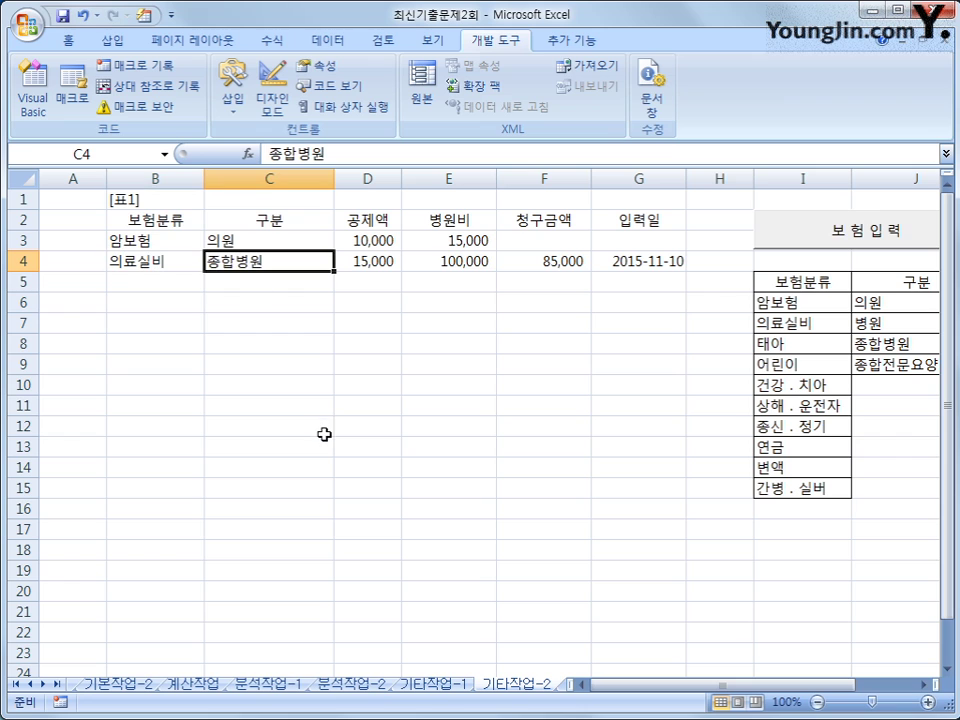
pyautogui.click(360, 264)
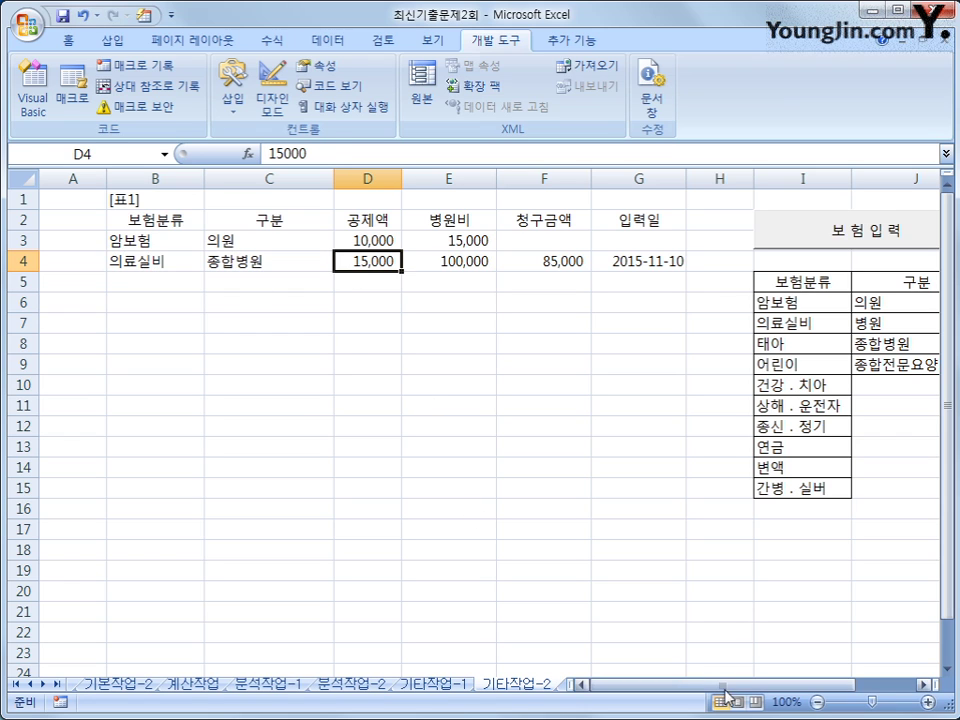
pyautogui.moveTo(740, 693); pyautogui.dragTo(793, 692)
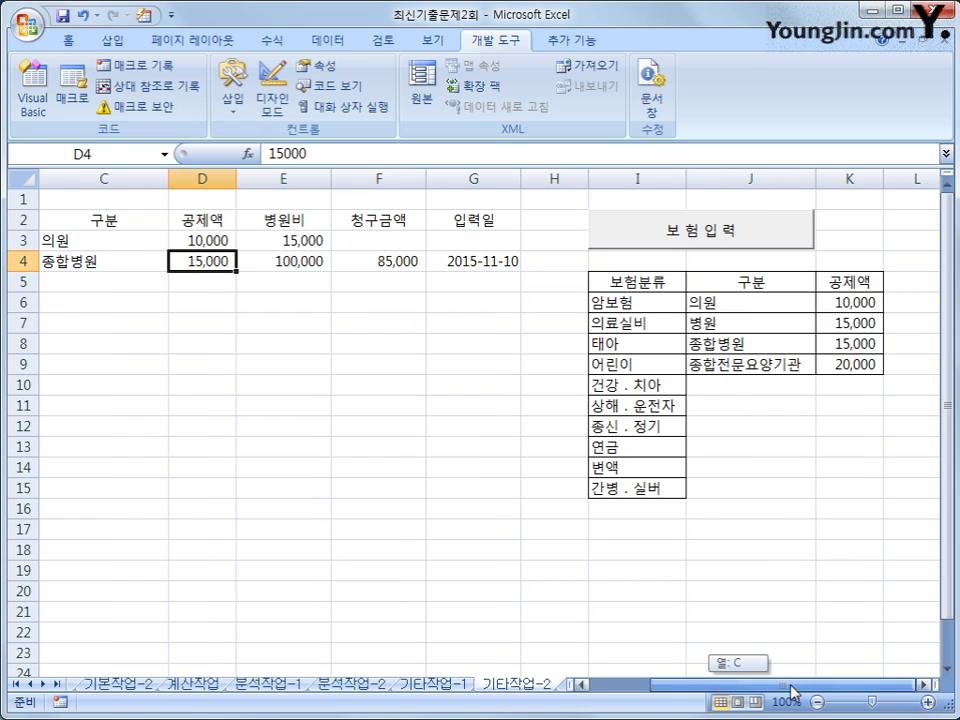
pyautogui.click(836, 347)
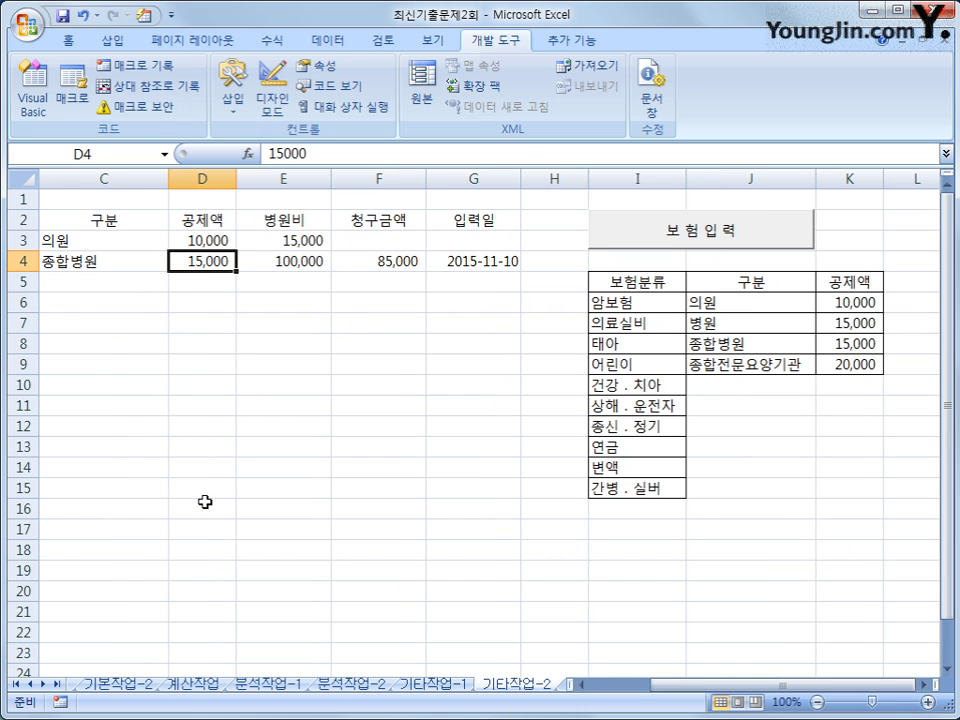
pyautogui.click(850, 345)
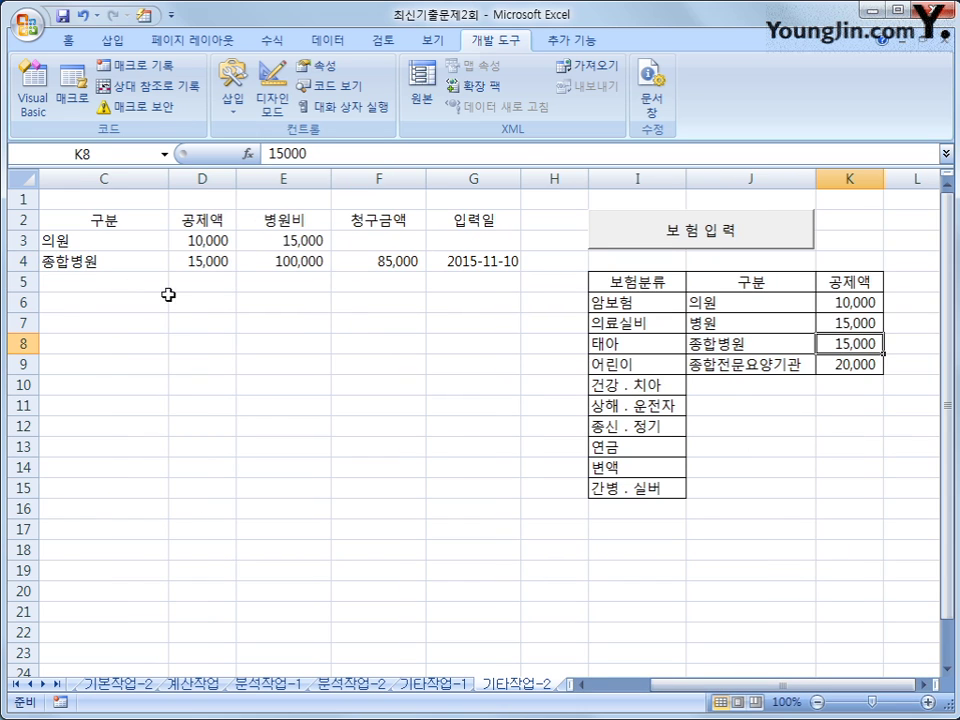
pyautogui.click(214, 260)
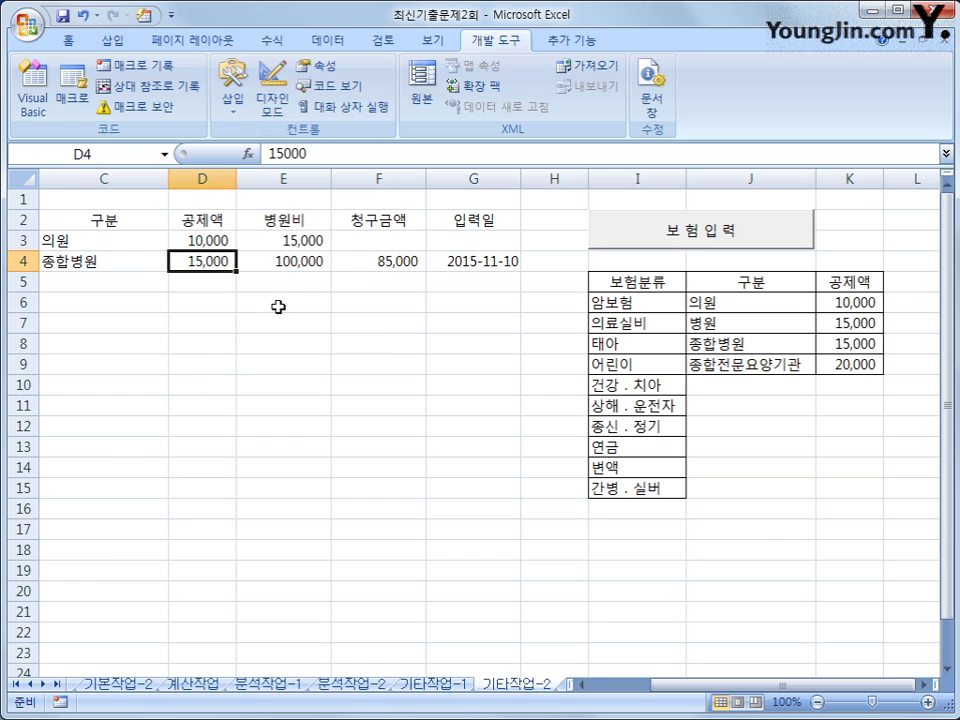
pyautogui.click(285, 263)
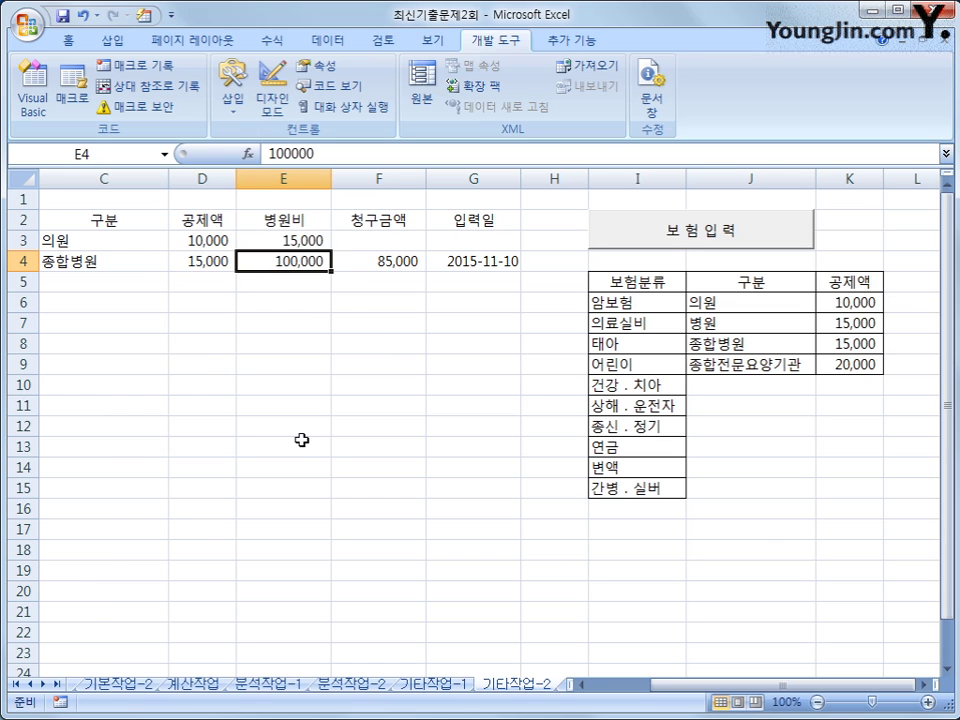
pyautogui.click(377, 264)
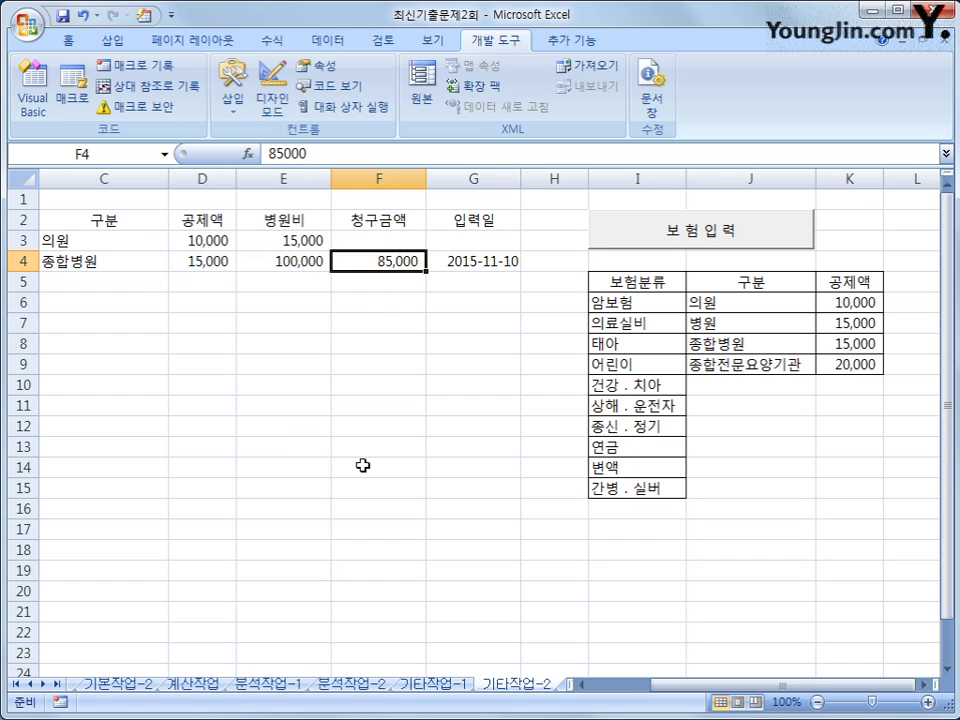
pyautogui.click(475, 261)
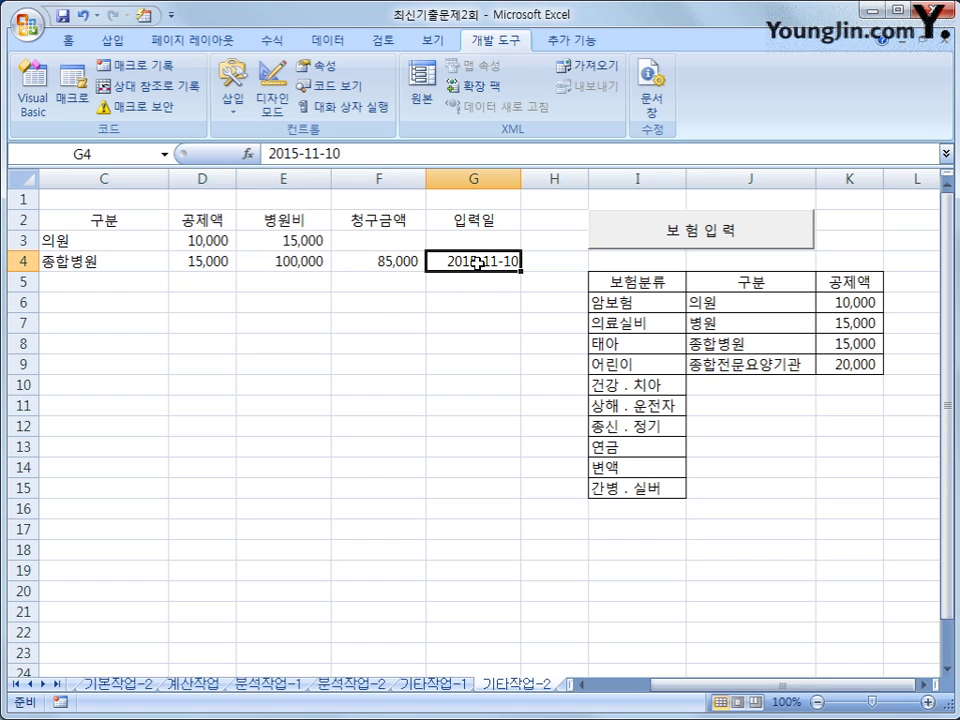
# Submit another 보험입력 form entry with 어린이, 병원 and 병원비 10000, and close the form
pyautogui.moveTo(676, 690); pyautogui.dragTo(639, 691)
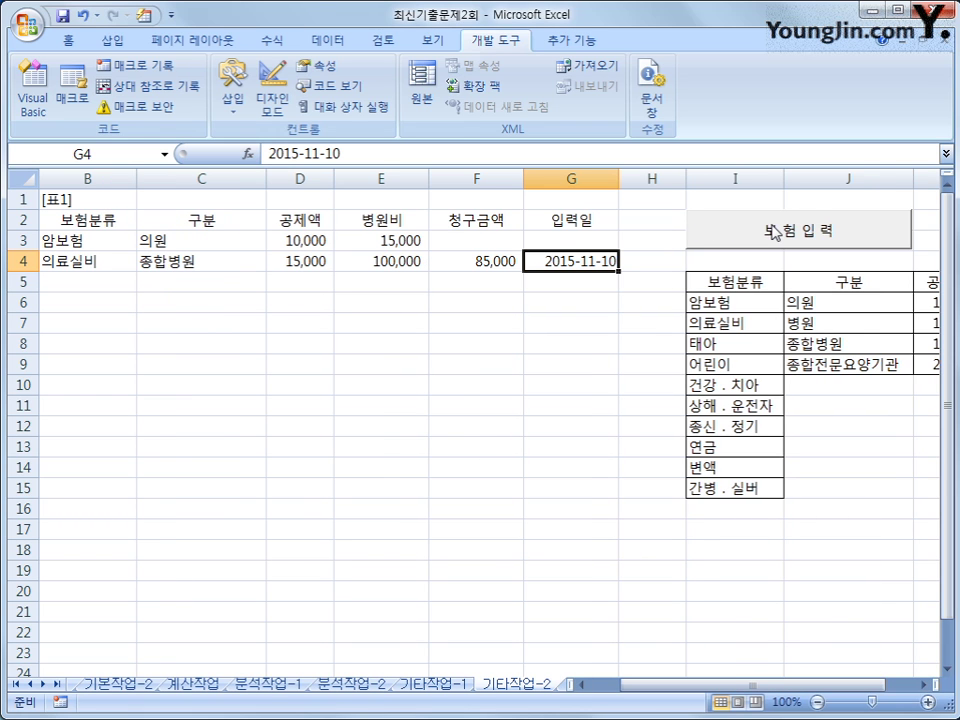
pyautogui.click(773, 230)
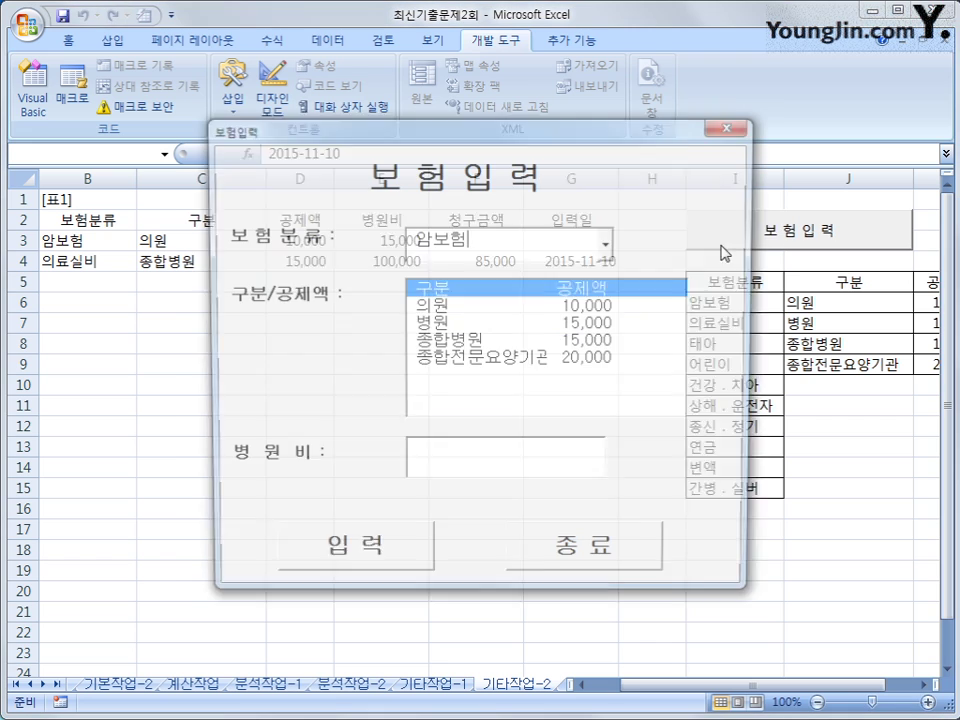
pyautogui.click(610, 245)
pyautogui.click(566, 310)
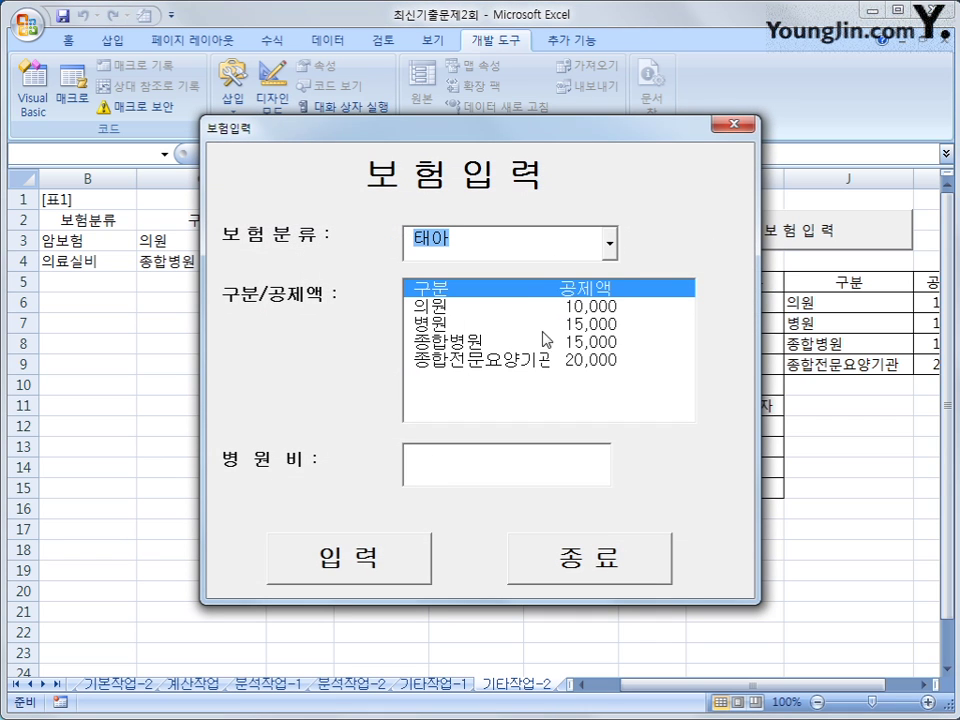
pyautogui.click(604, 246)
pyautogui.click(561, 293)
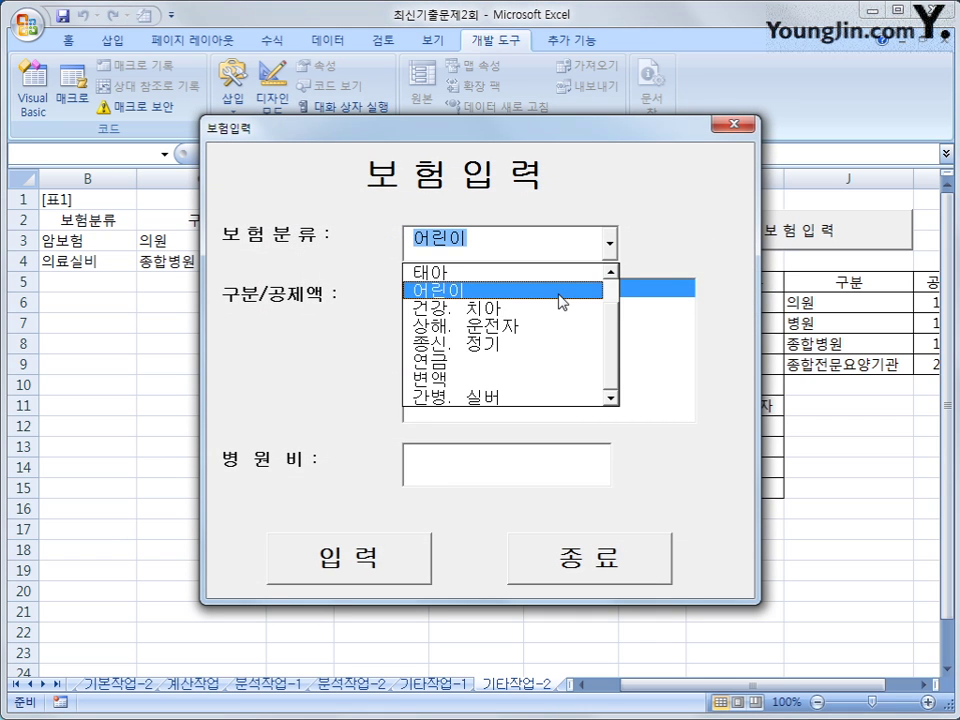
pyautogui.click(476, 325)
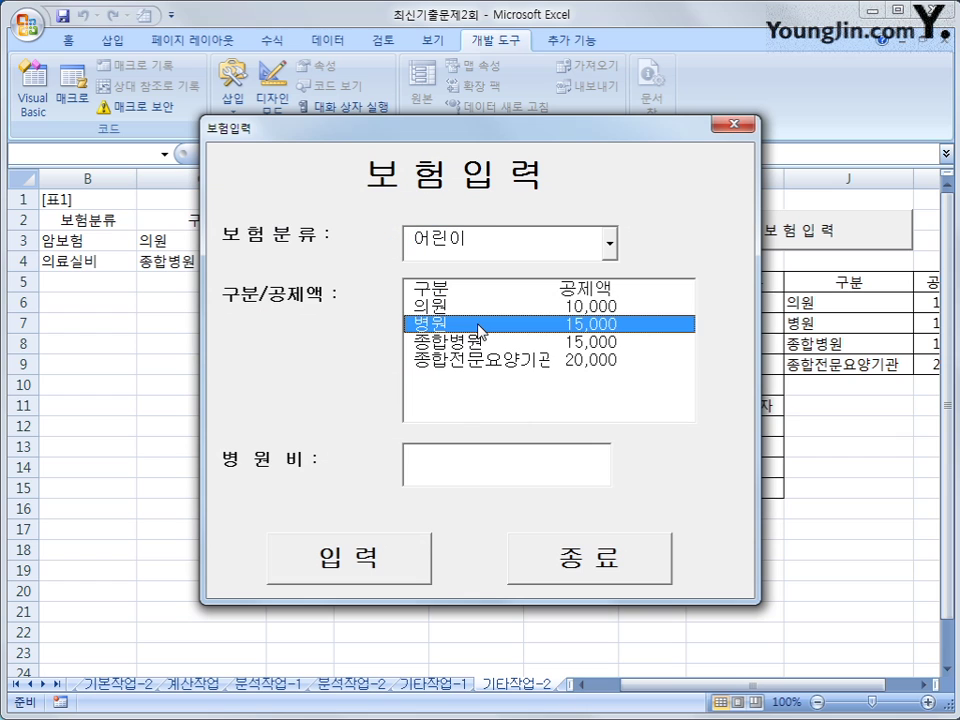
pyautogui.click(470, 460)
pyautogui.write('10000')
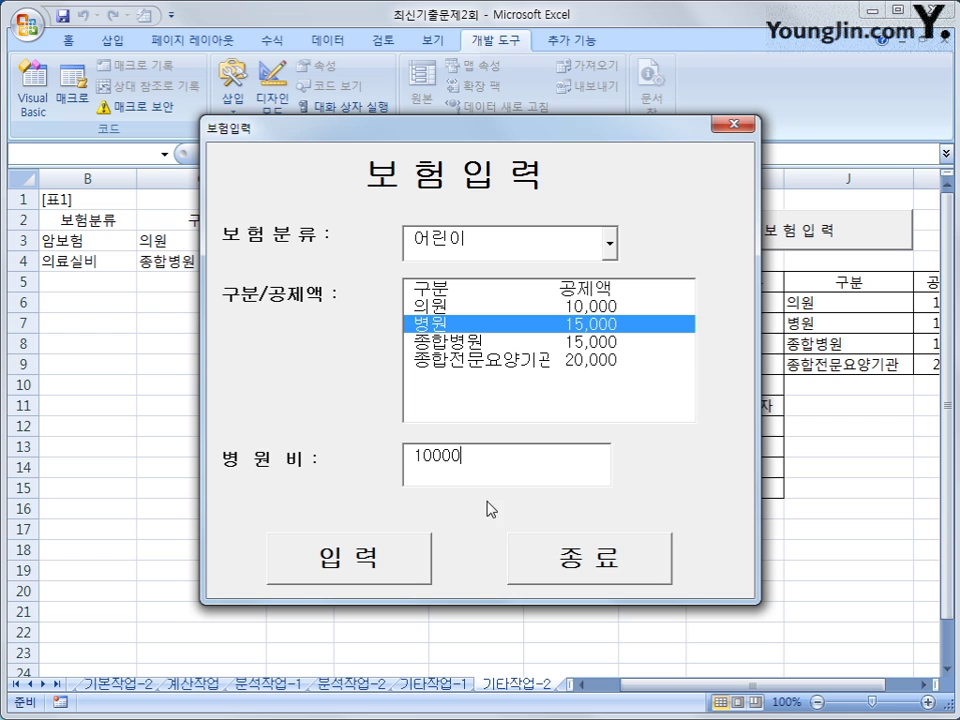
pyautogui.click(407, 572)
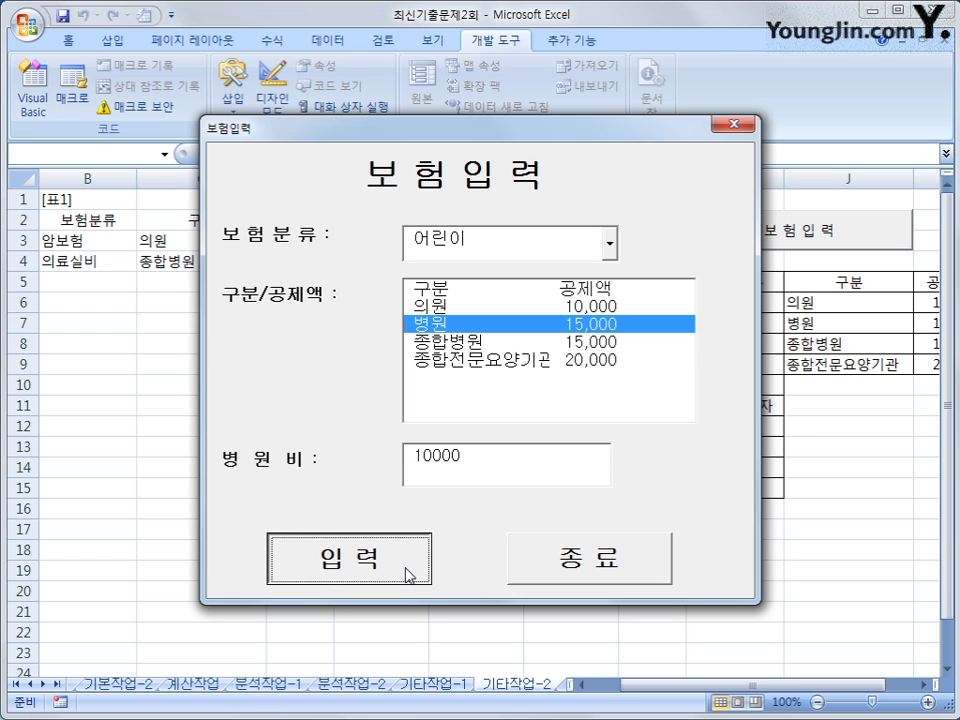
pyautogui.click(735, 124)
# Check the 어린이 row in 표1, comparing its 공제액 and 병원비 with the resulting 청구금액
pyautogui.click(603, 503)
pyautogui.click(497, 285)
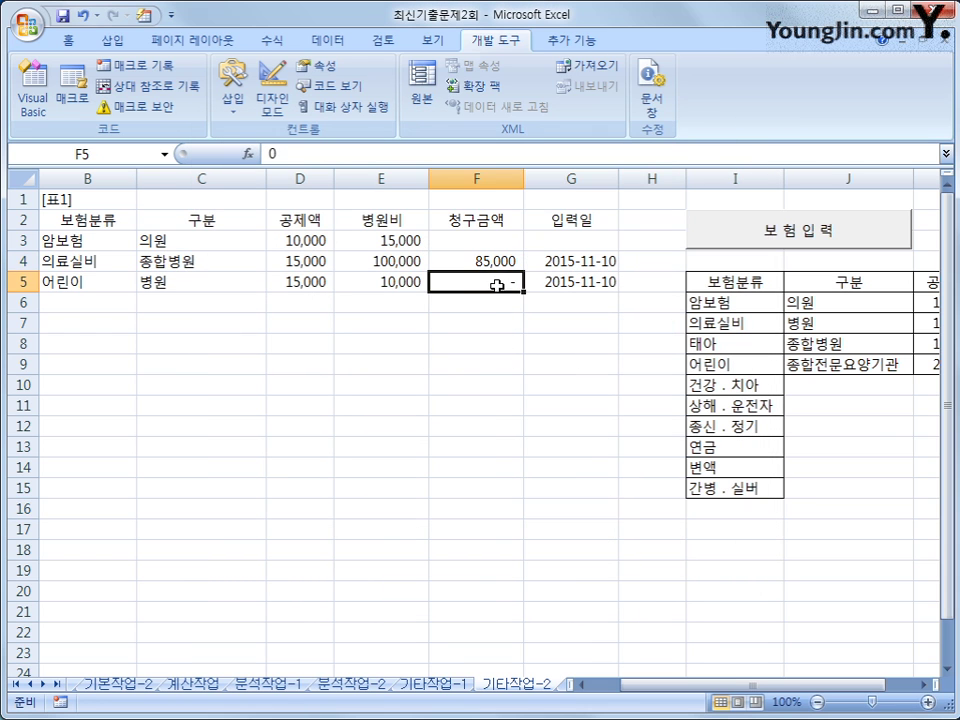
pyautogui.moveTo(683, 686); pyautogui.dragTo(634, 692)
pyautogui.click(152, 302)
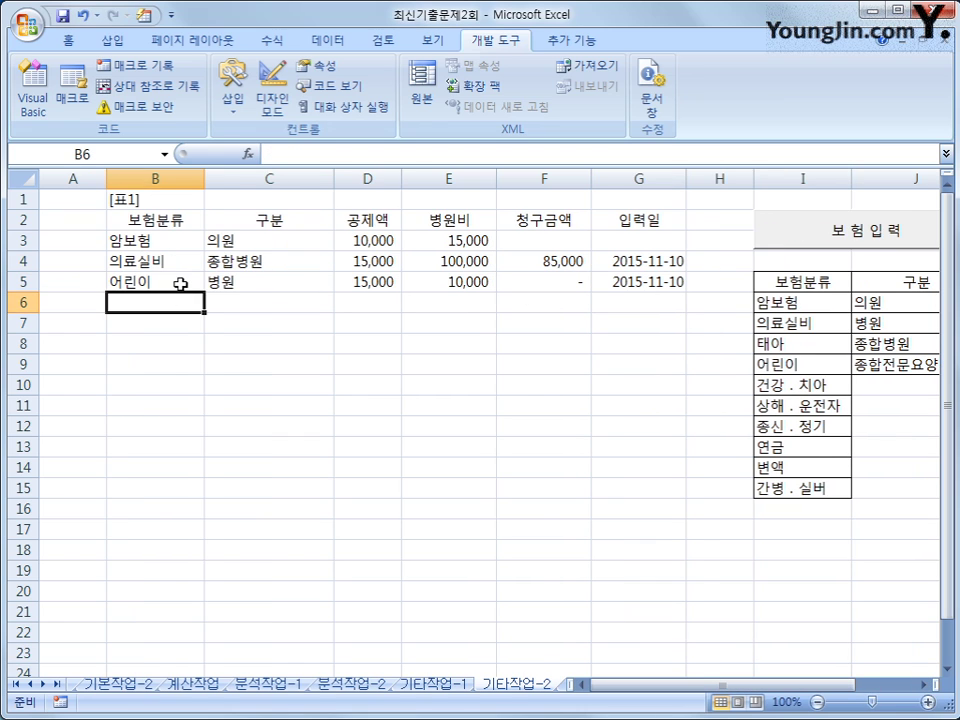
pyautogui.click(240, 284)
pyautogui.click(377, 284)
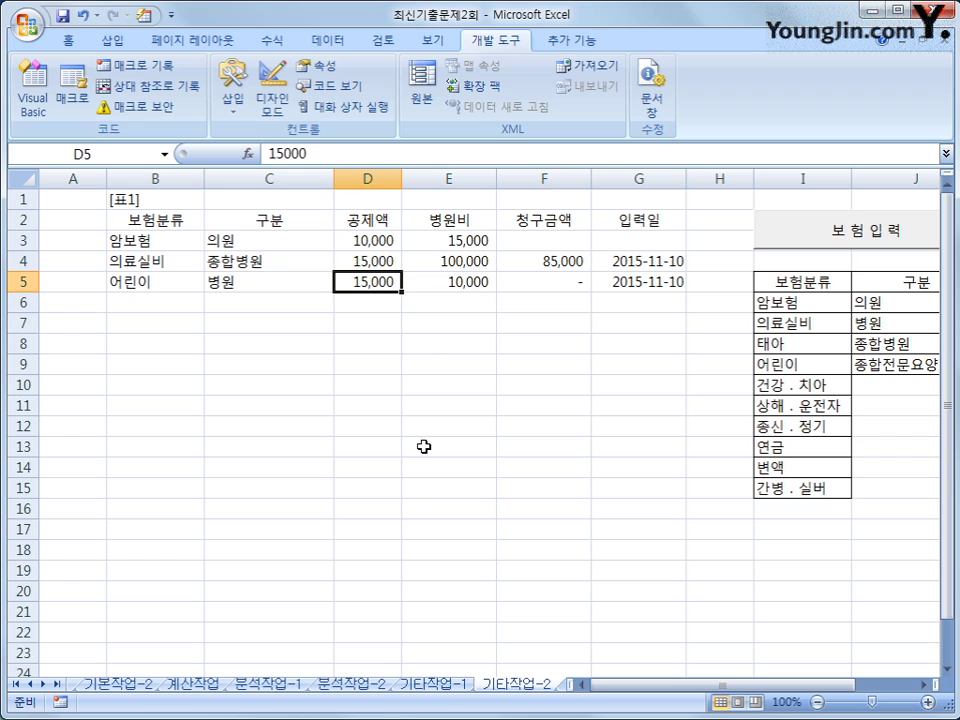
pyautogui.click(437, 289)
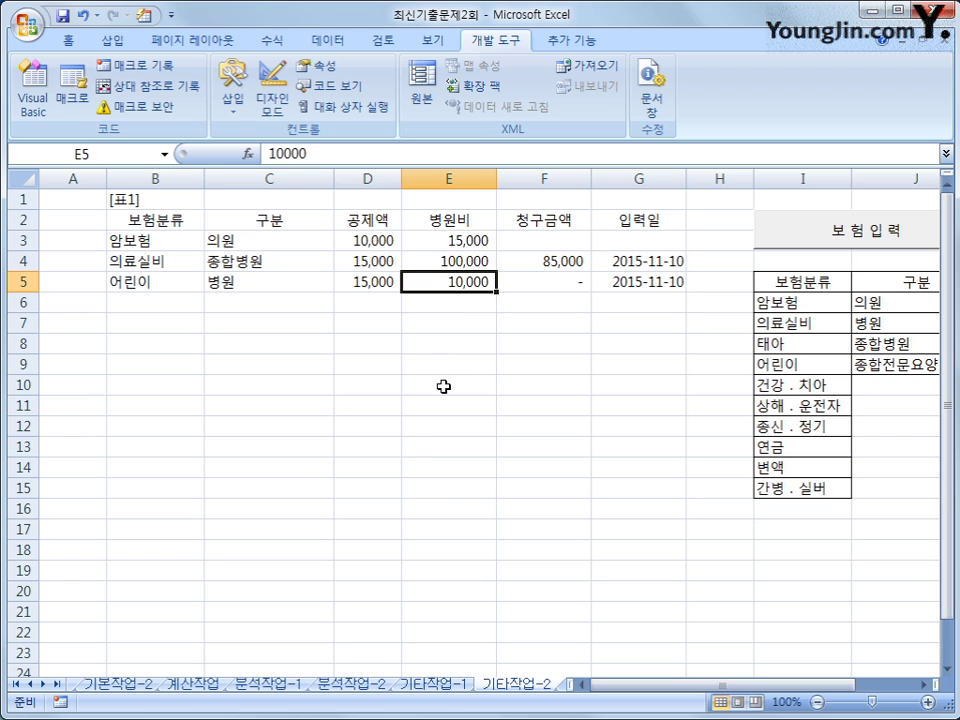
pyautogui.click(541, 286)
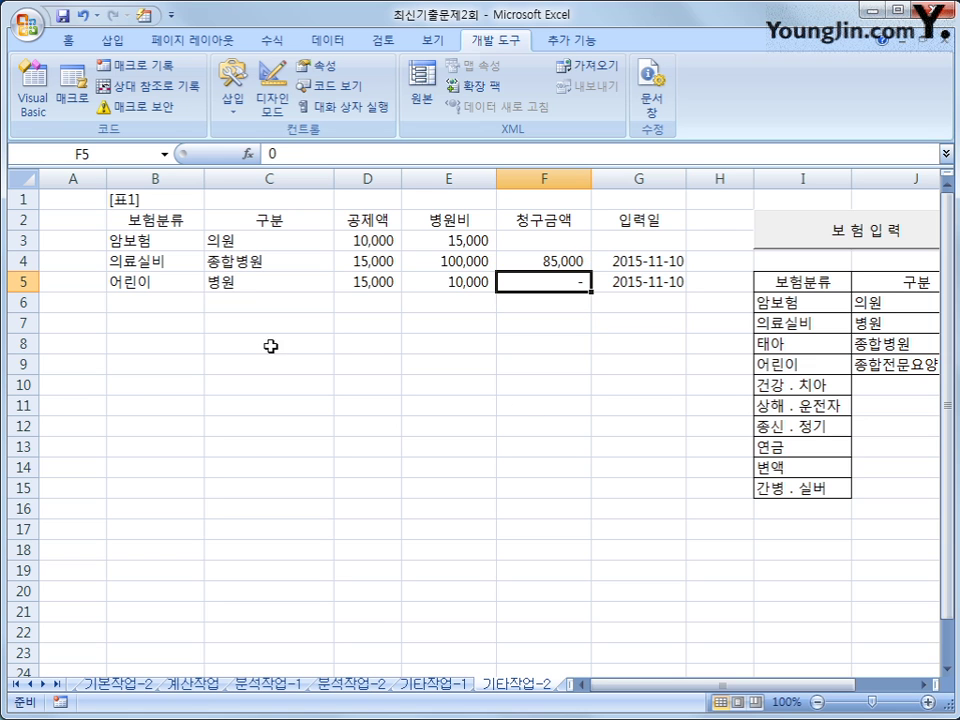
# Switch to the Visual Basic editor and review the 보험입력 form's cmd입력_Click code for the i row number, iRow index and 병원비 condition
pyautogui.click(33, 85)
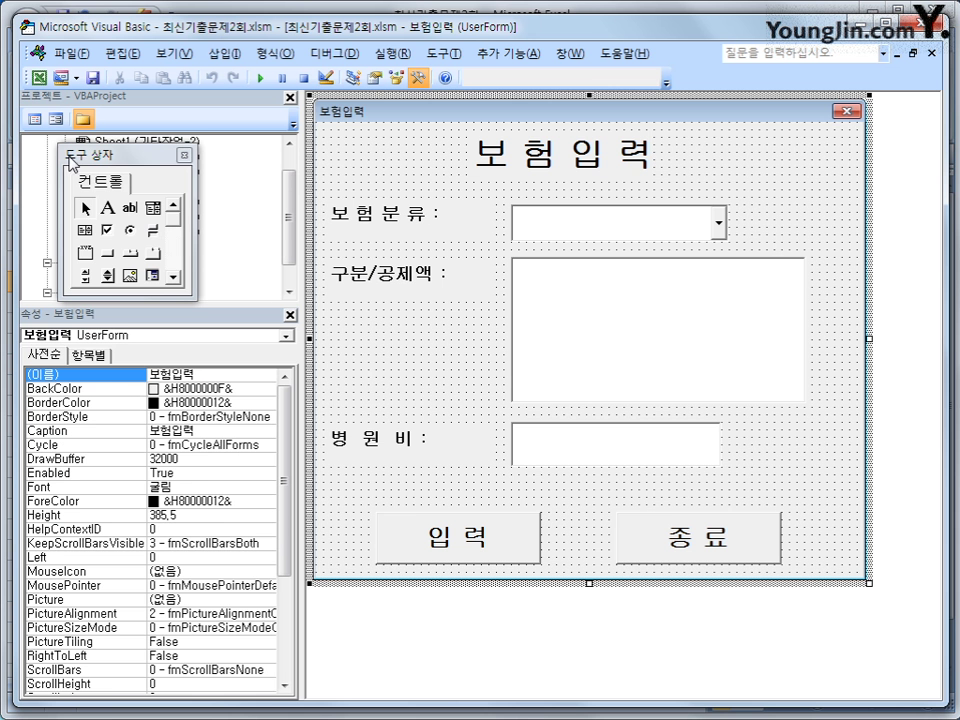
pyautogui.click(35, 118)
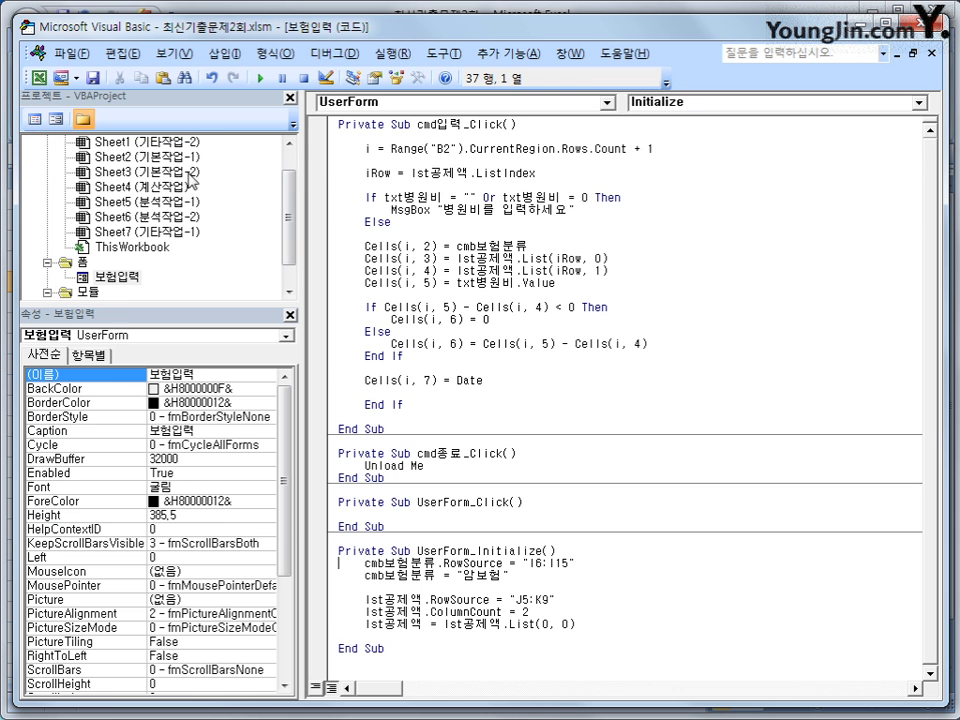
pyautogui.click(328, 155)
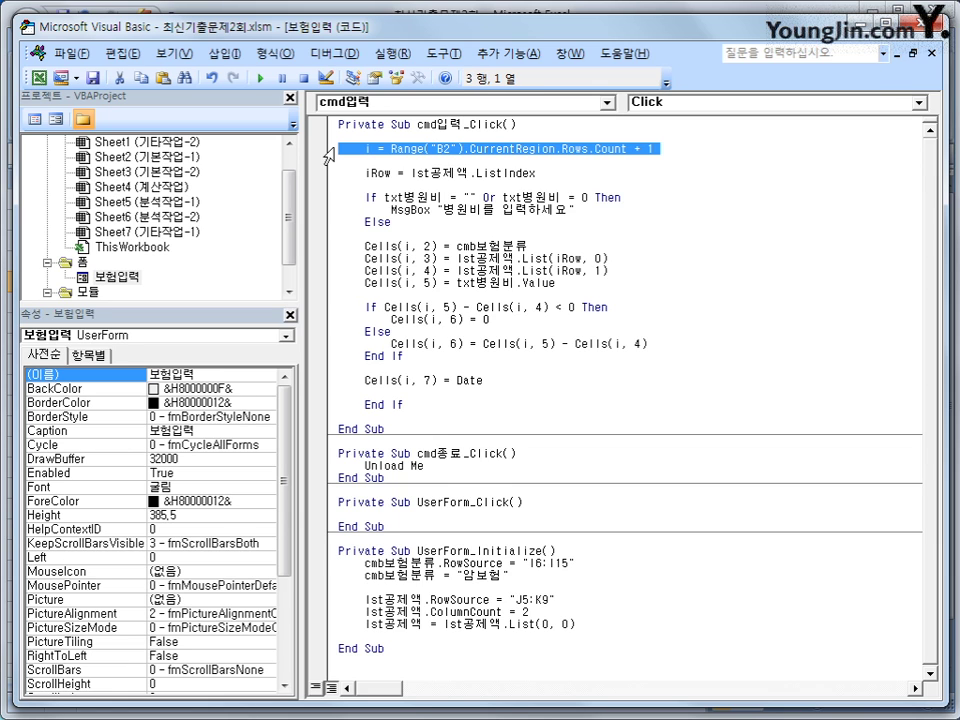
pyautogui.click(322, 176)
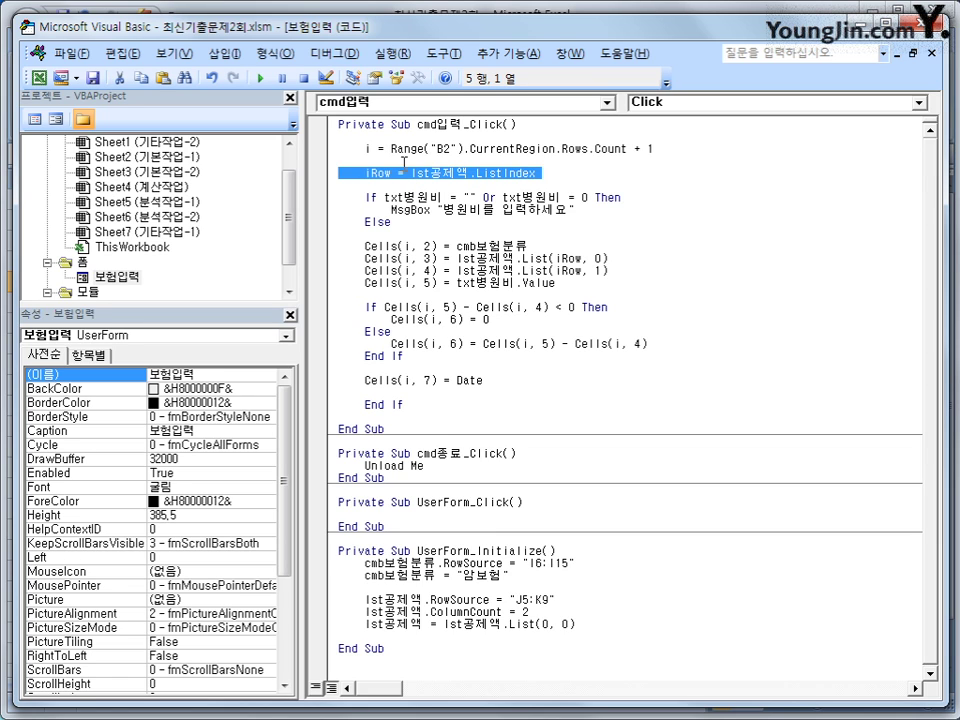
pyautogui.click(533, 172)
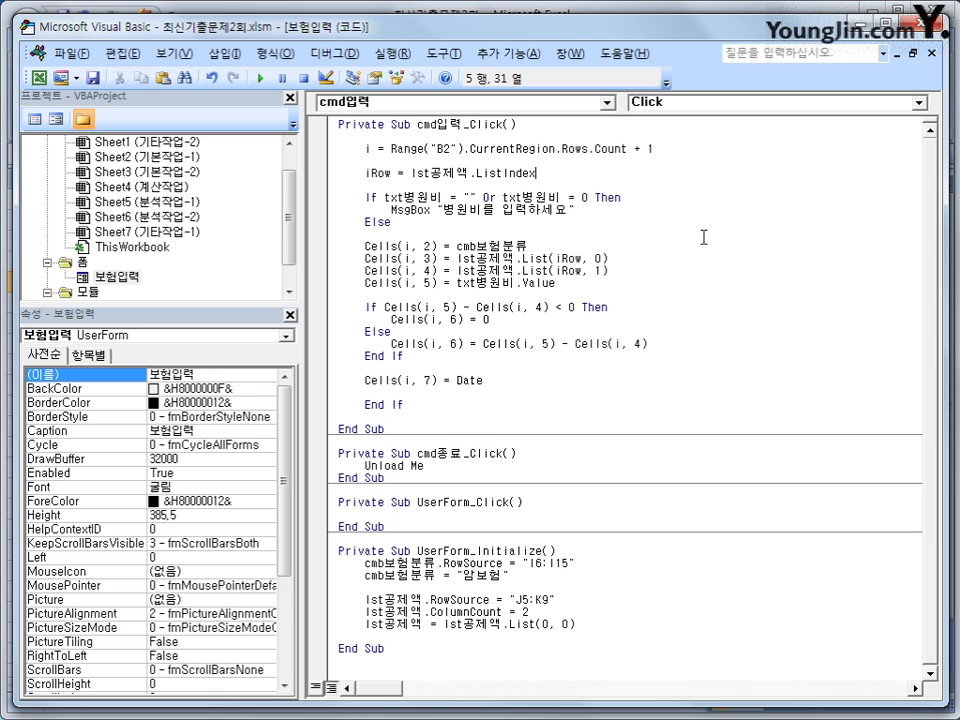
pyautogui.click(387, 173)
pyautogui.doubleClick(387, 173)
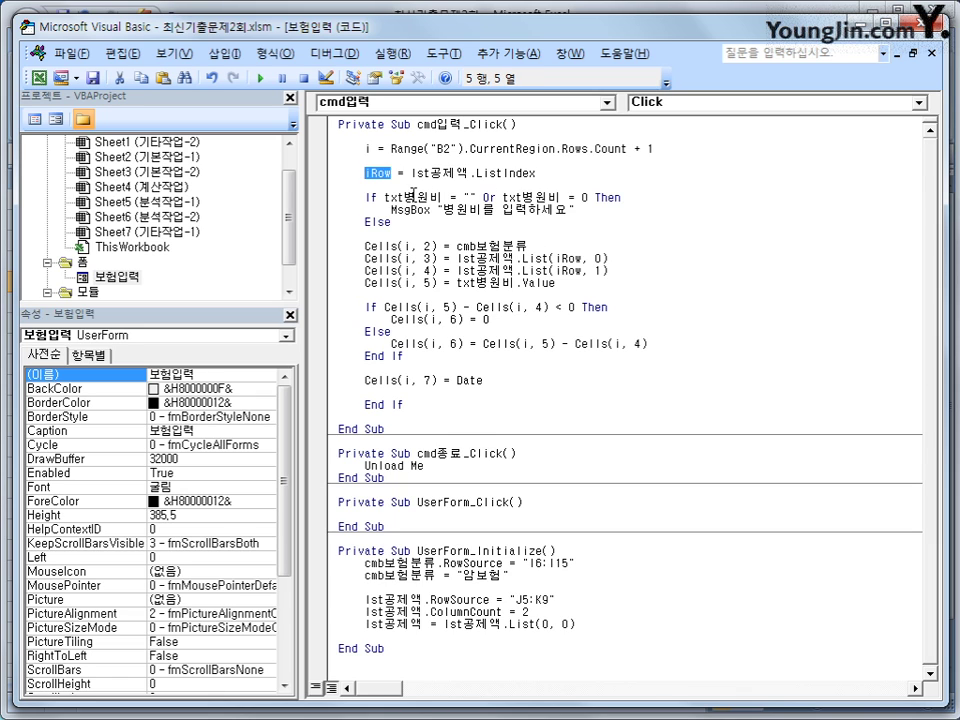
pyautogui.click(406, 197)
pyautogui.click(588, 196)
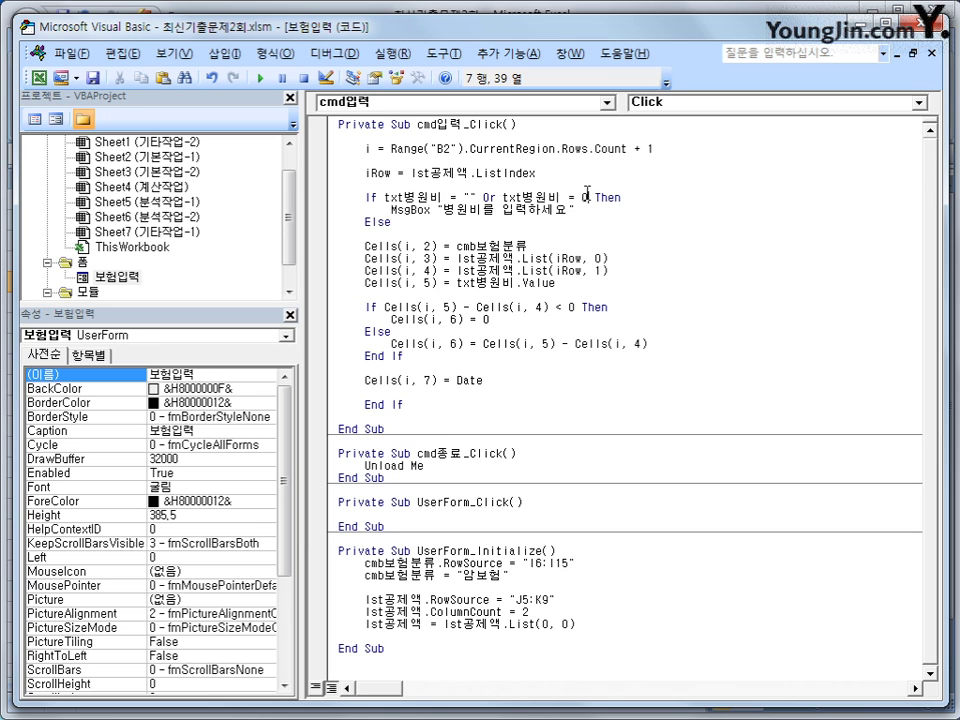
pyautogui.click(408, 226)
# Switch to the Excel sheet and test the 보험입력 form's missing-cost warning with 병원비 left empty and with 0, closing the form
pyautogui.click(37, 77)
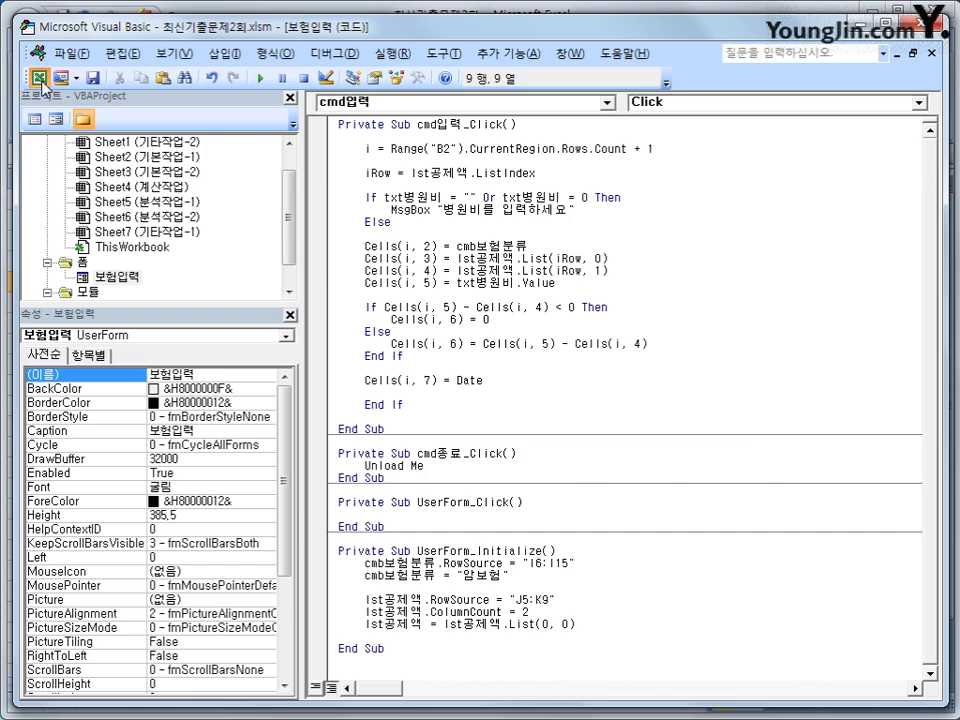
pyautogui.click(784, 255)
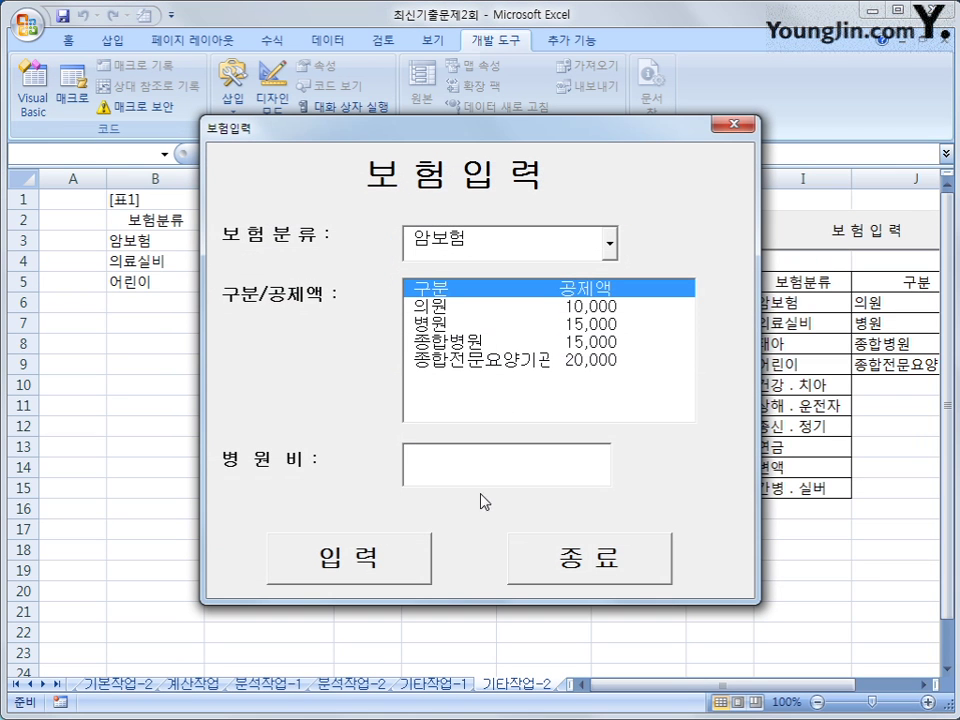
pyautogui.click(392, 574)
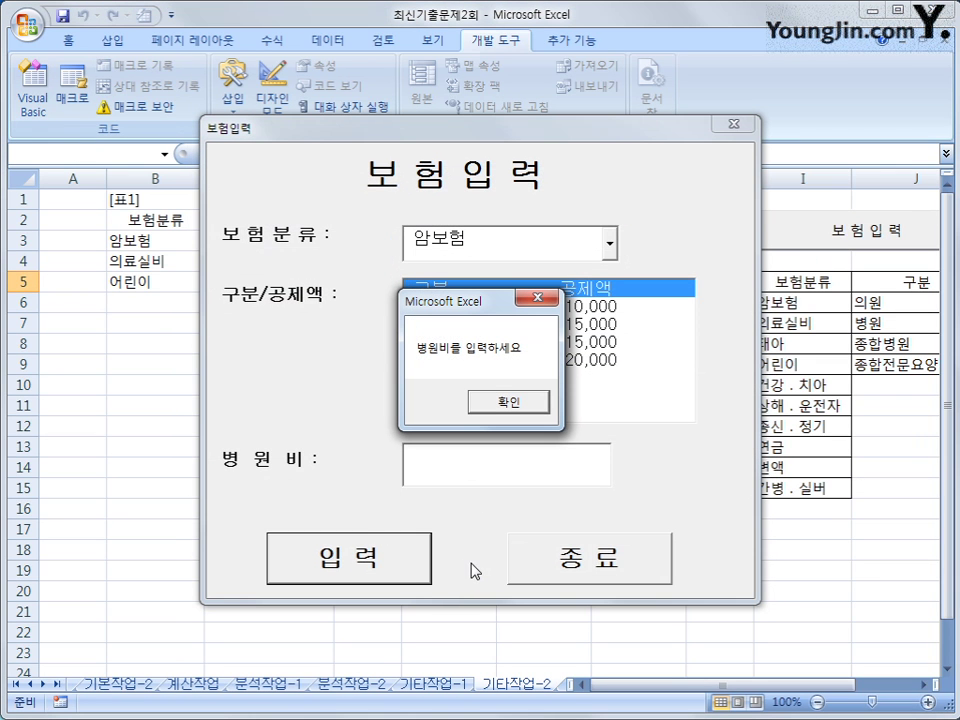
pyautogui.click(515, 399)
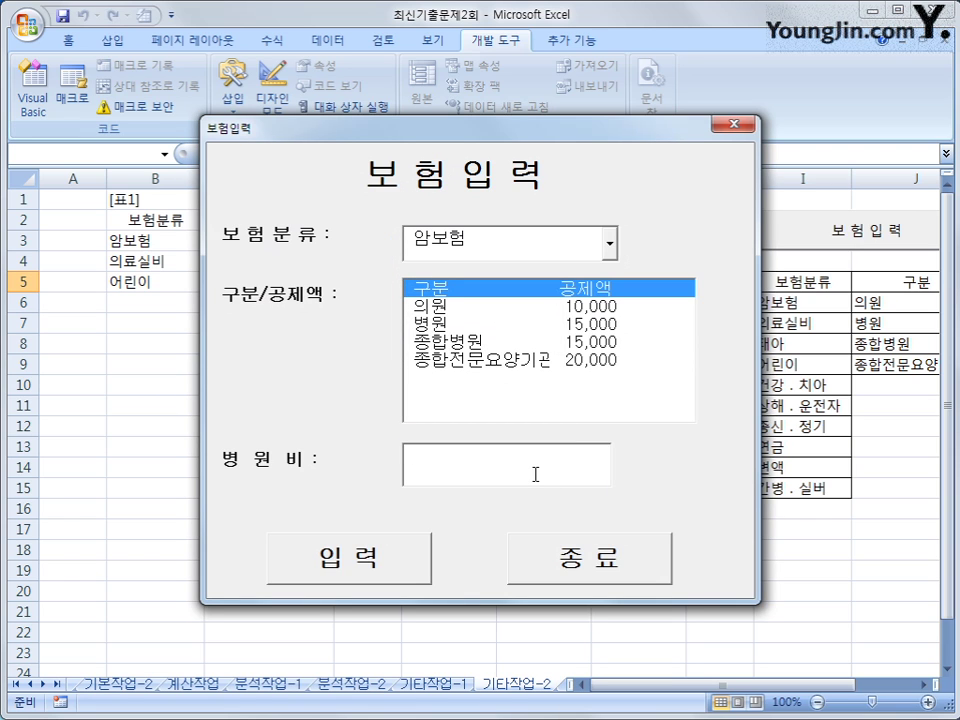
pyautogui.click(334, 556)
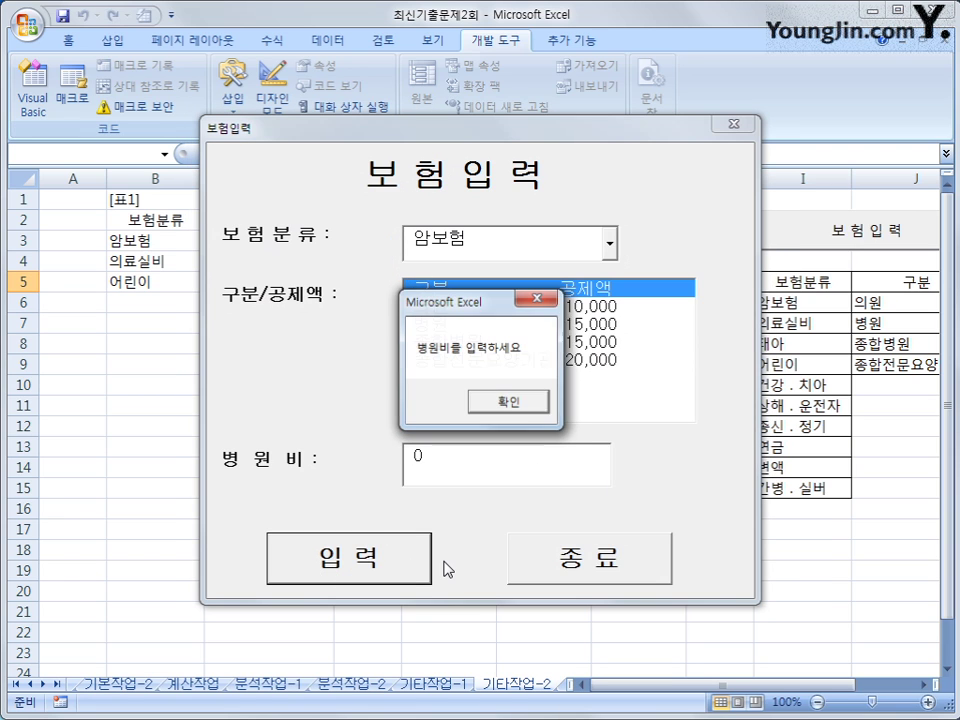
pyautogui.click(509, 402)
pyautogui.press('Escape')
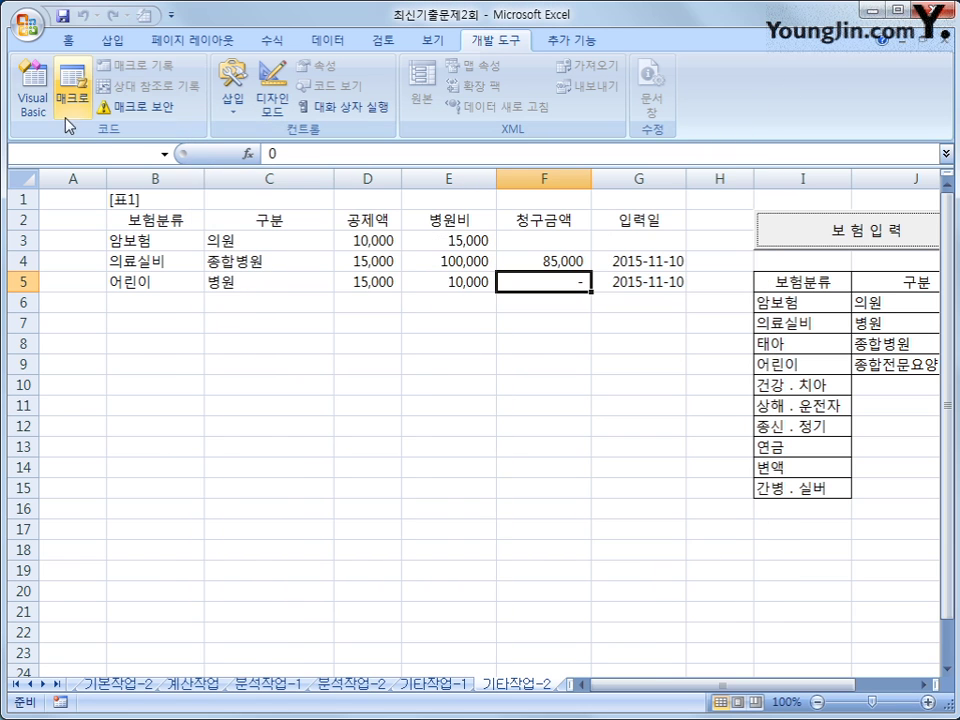
# Reopen the 보험입력 form's code in the Visual Basic editor and examine the If condition and MsgBox lines for 병원비
pyautogui.hotkey('alt', 'F11')
pyautogui.click(35, 119)
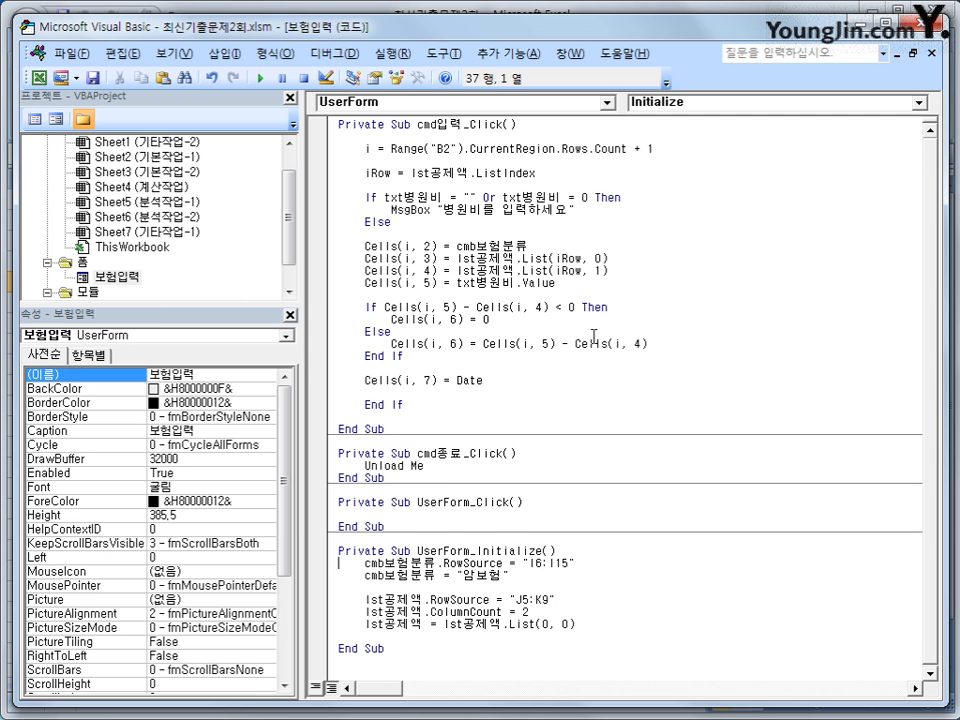
pyautogui.moveTo(364, 197); pyautogui.dragTo(606, 212)
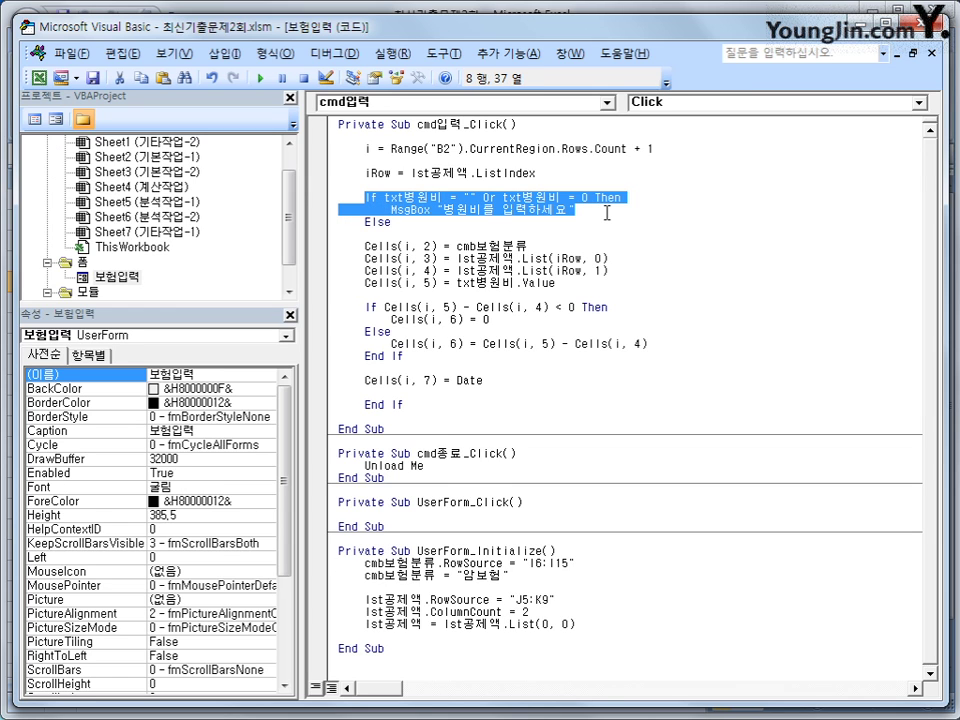
pyautogui.click(460, 232)
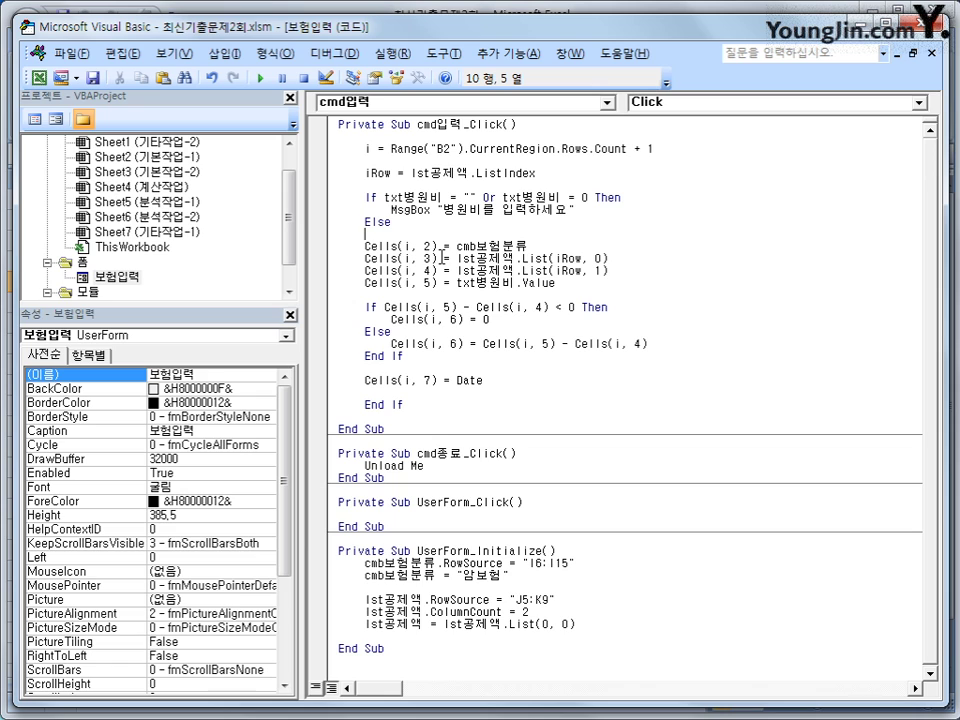
# Examine the Cells assignments for columns 2 to 4, comparing the List(iRow, 0) and List(iRow, 1) column indexes of lst공제액
pyautogui.click(426, 245)
pyautogui.doubleClick(427, 245)
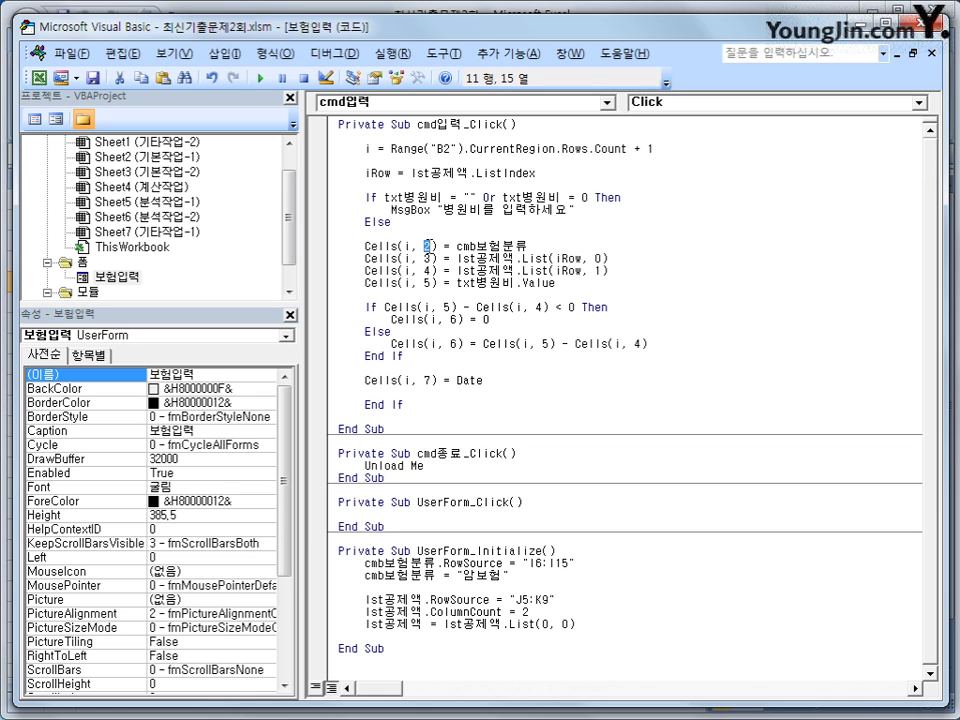
pyautogui.click(430, 259)
pyautogui.moveTo(522, 259); pyautogui.dragTo(551, 264)
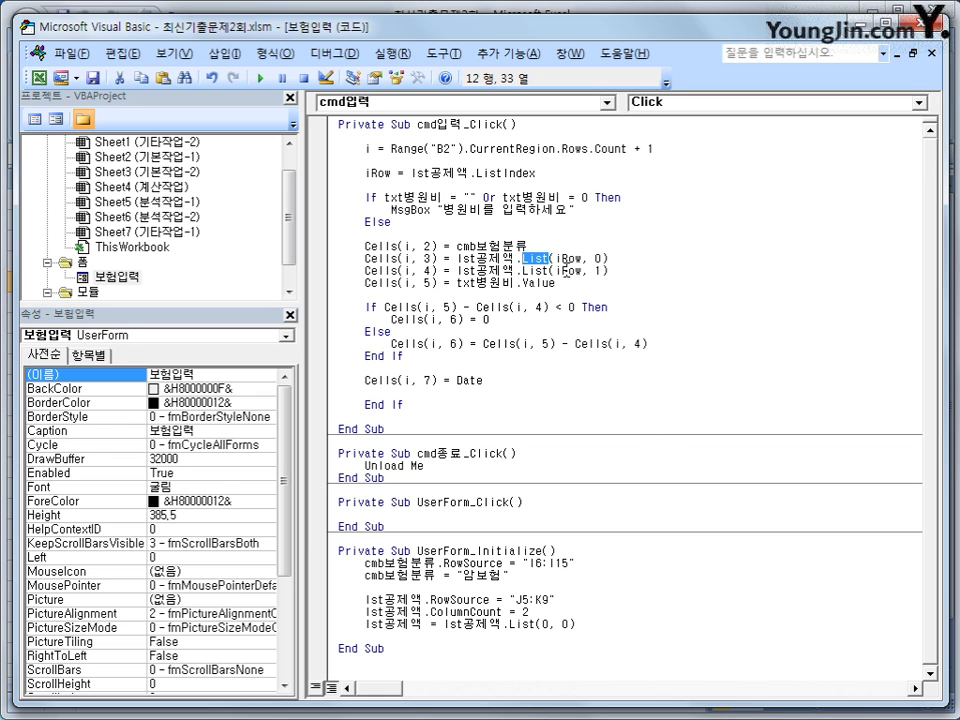
pyautogui.doubleClick(599, 257)
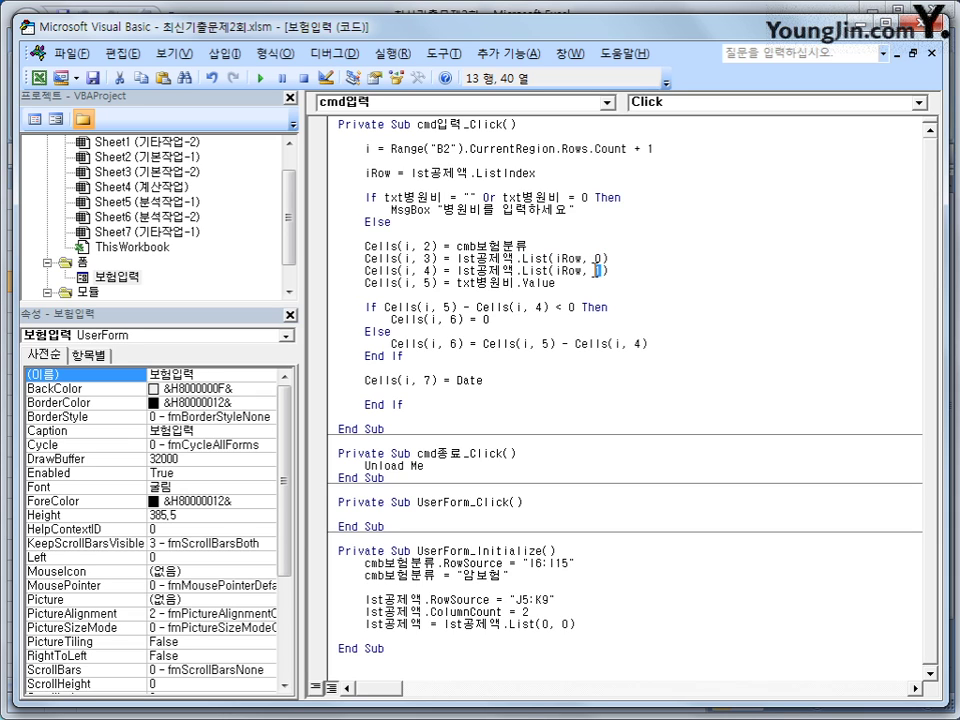
pyautogui.click(619, 271)
pyautogui.doubleClick(598, 258)
pyautogui.click(617, 271)
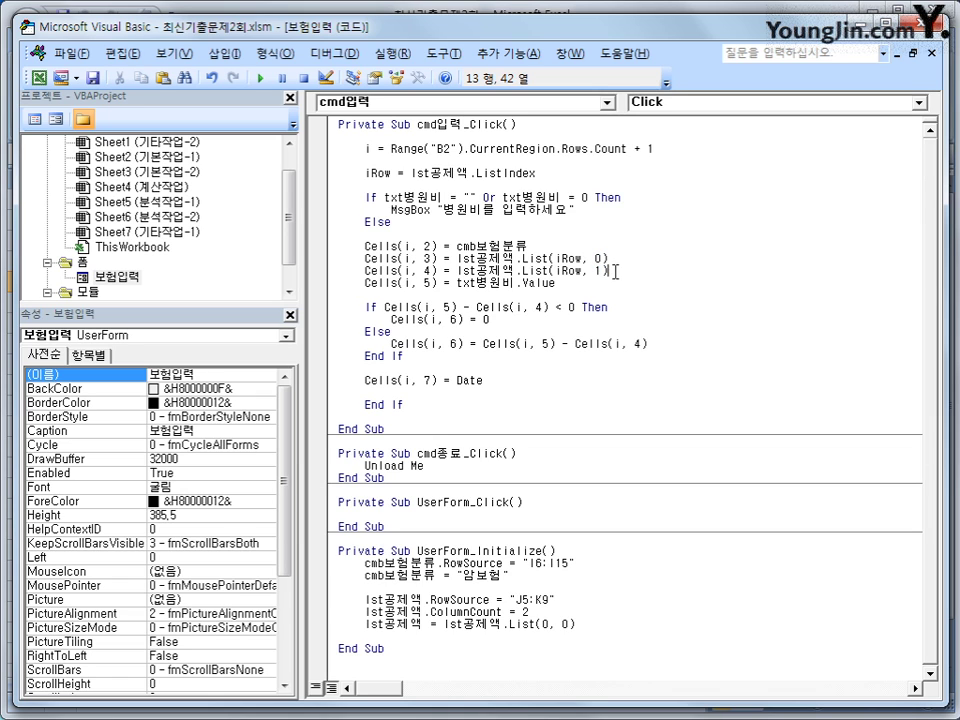